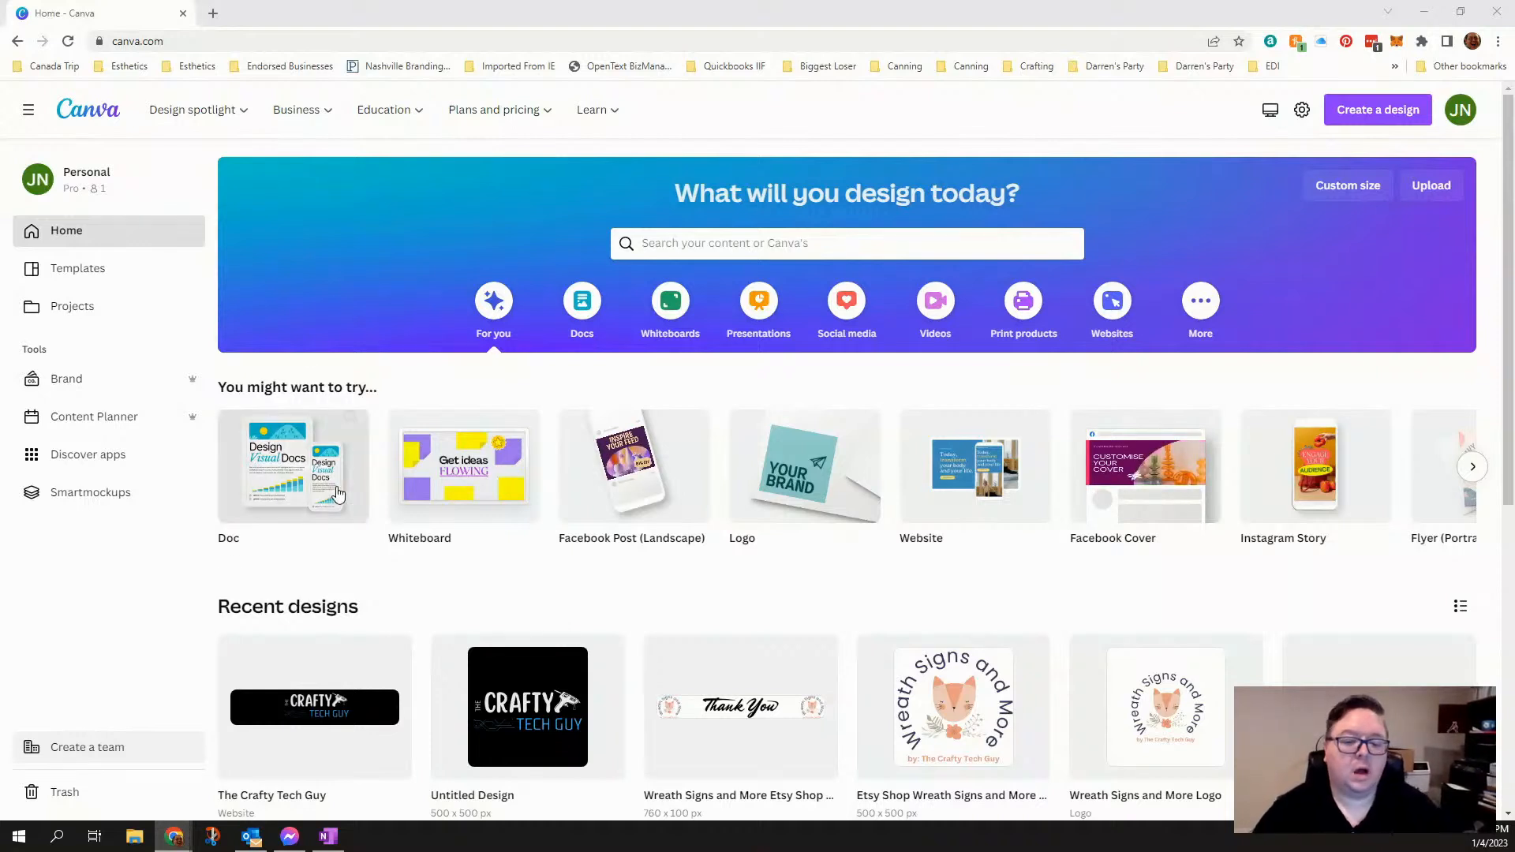
- Create a blank Website design from the suggested design types
mouse_move(989, 499)
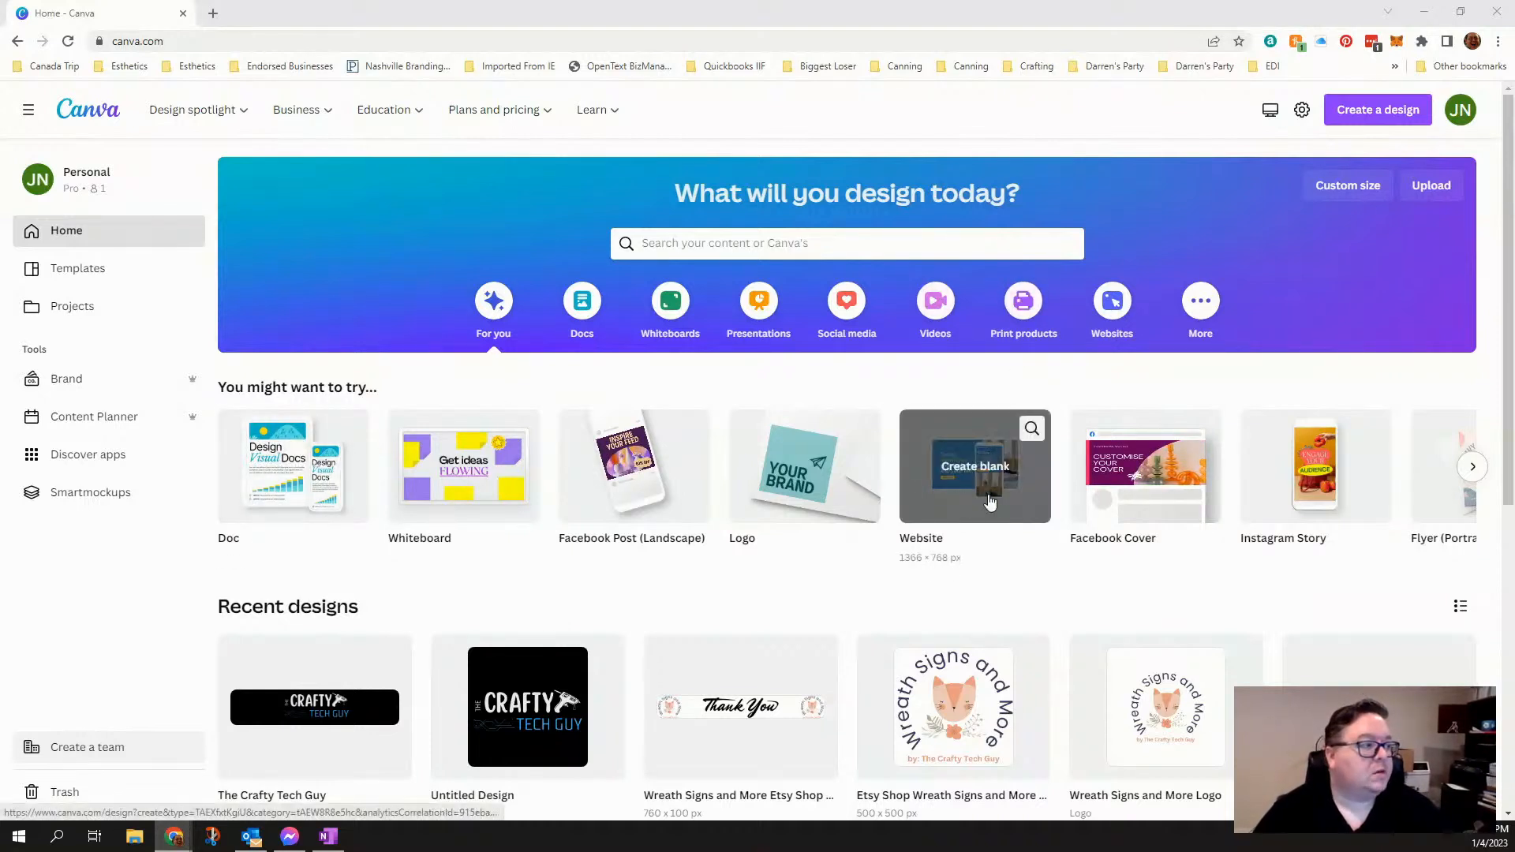
mouse_move(296, 491)
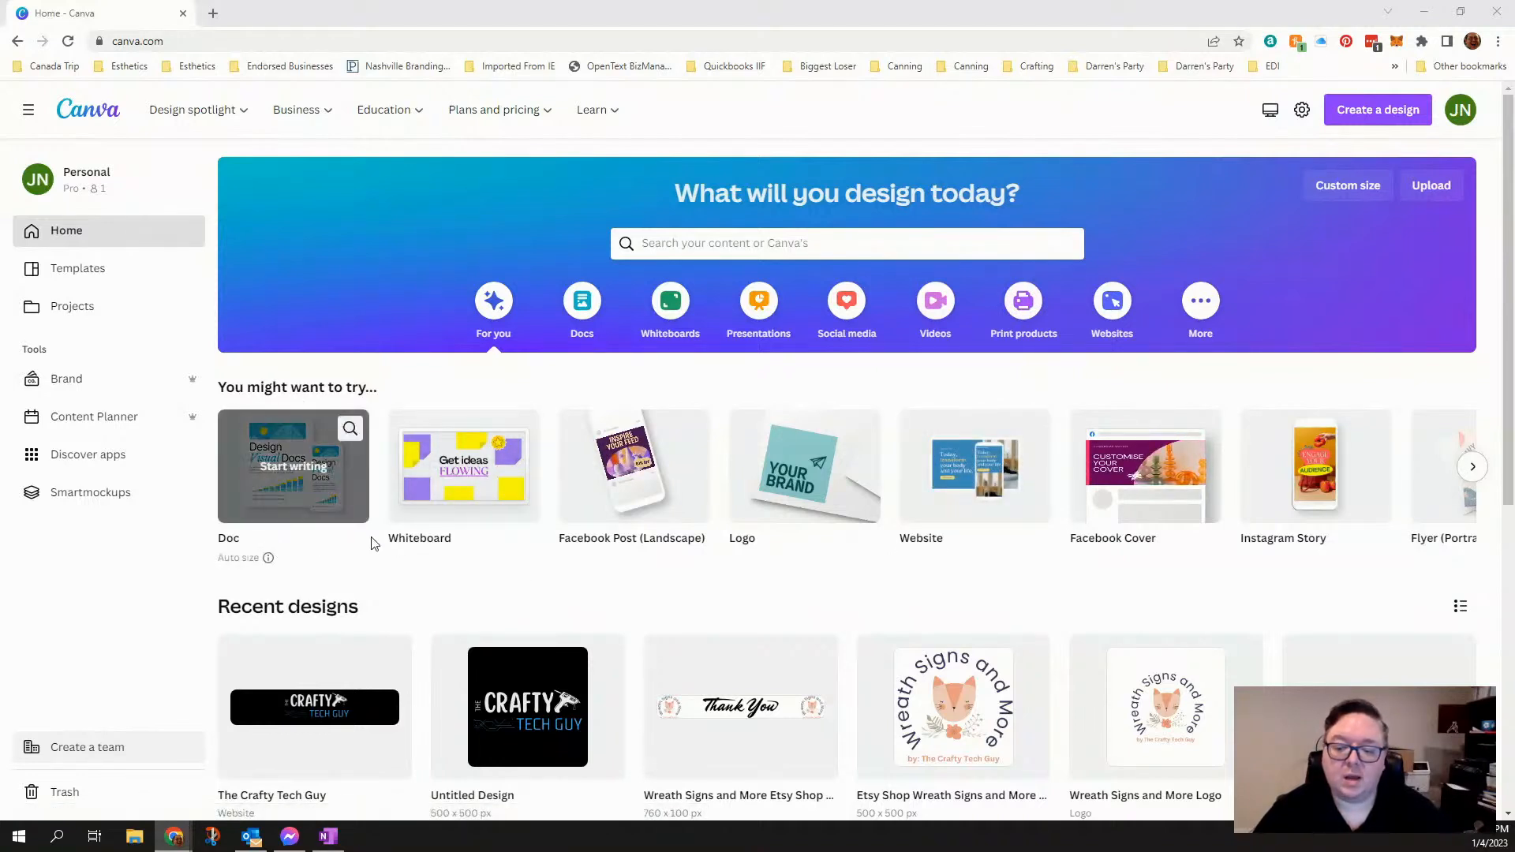
mouse_move(601, 546)
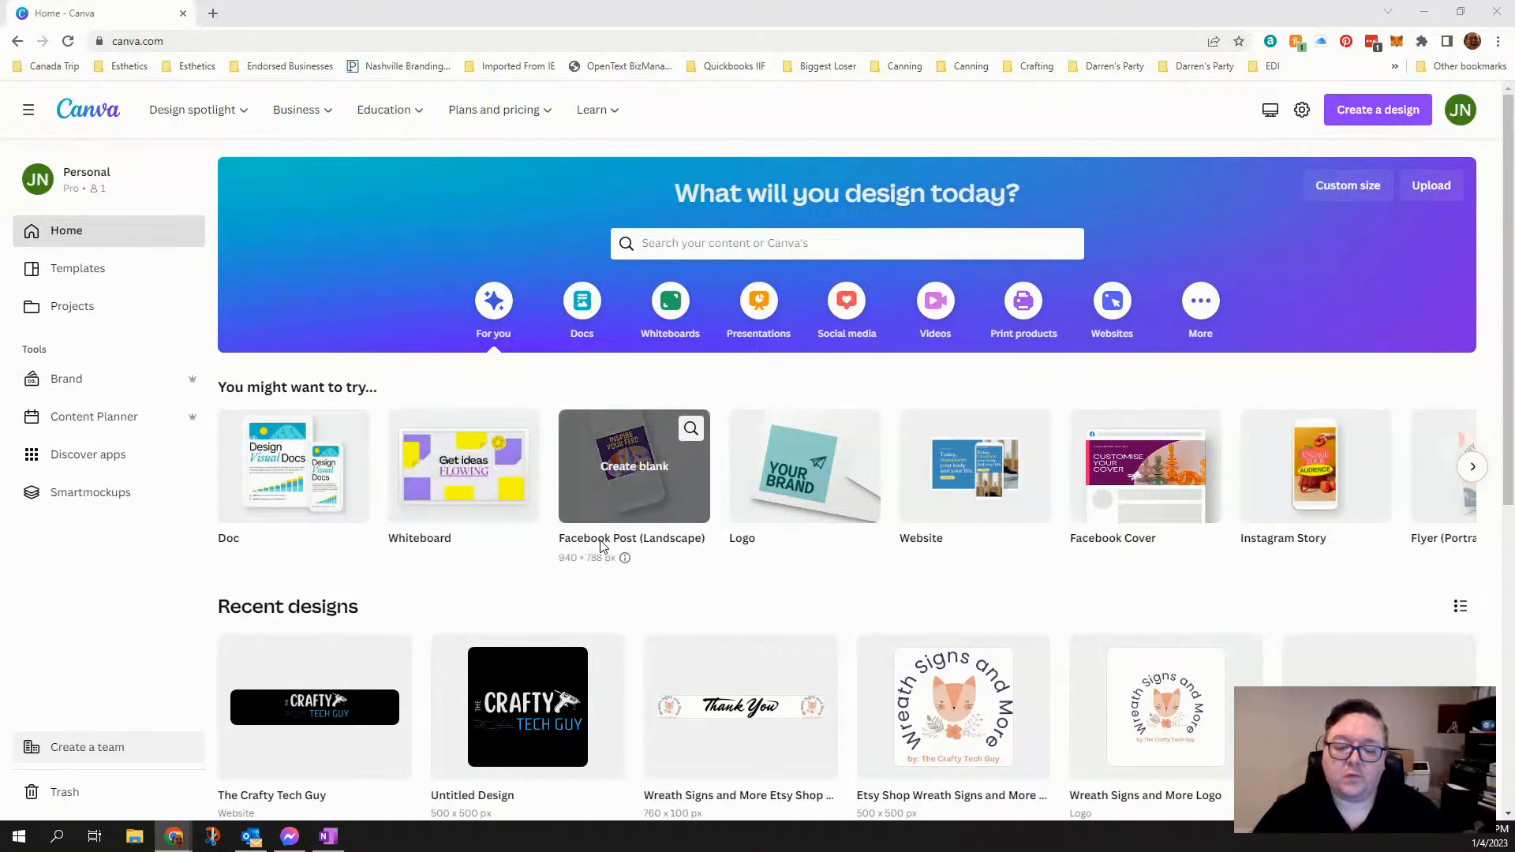
left_click(962, 480)
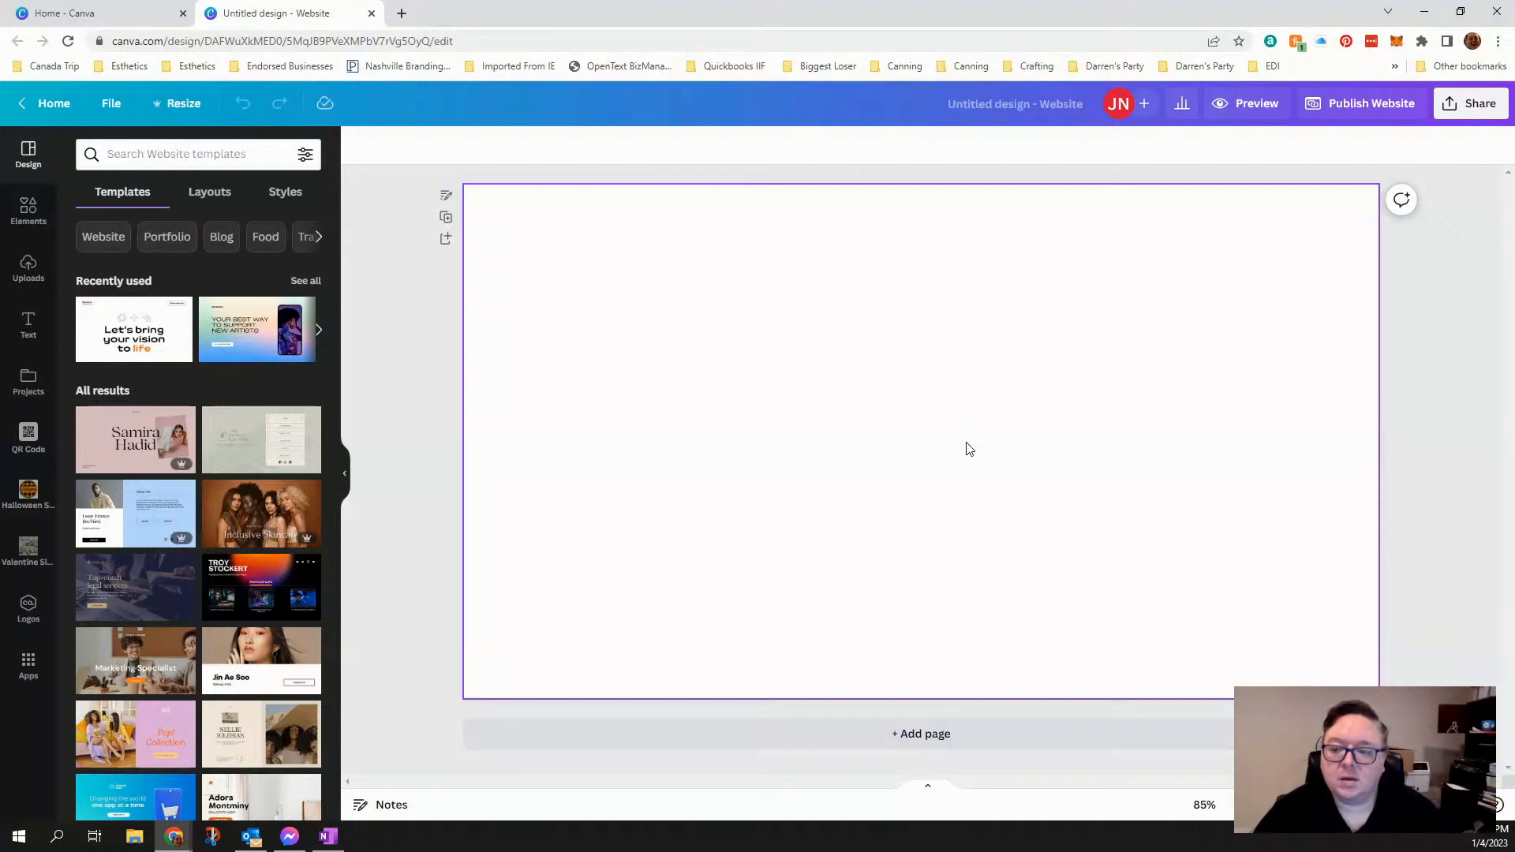
- Search the website templates for "tech" and browse through the matching designs
left_click(232, 158)
left_click(398, 317)
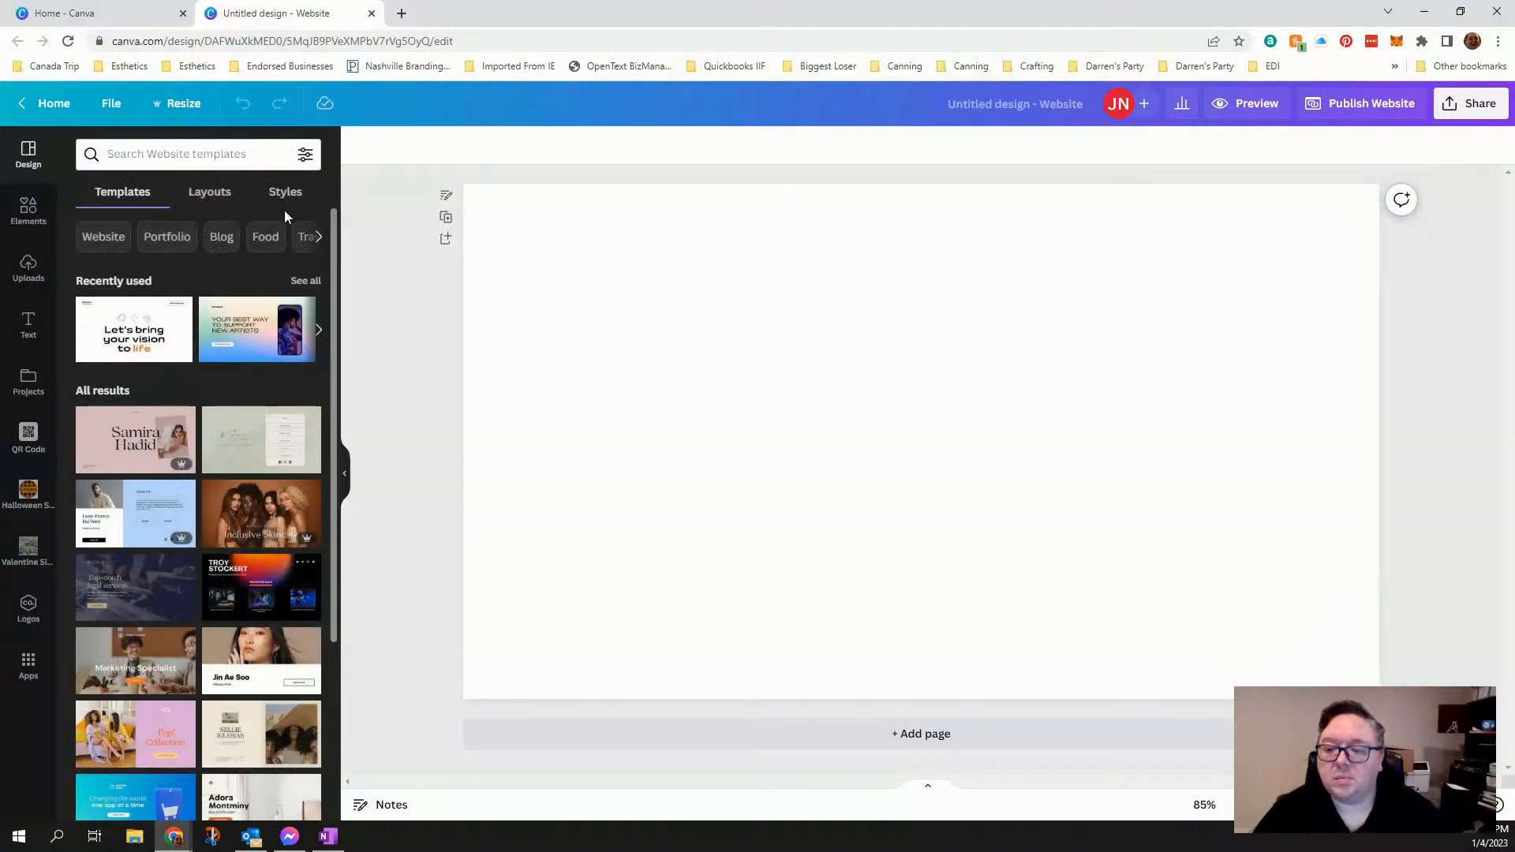
left_click(225, 153)
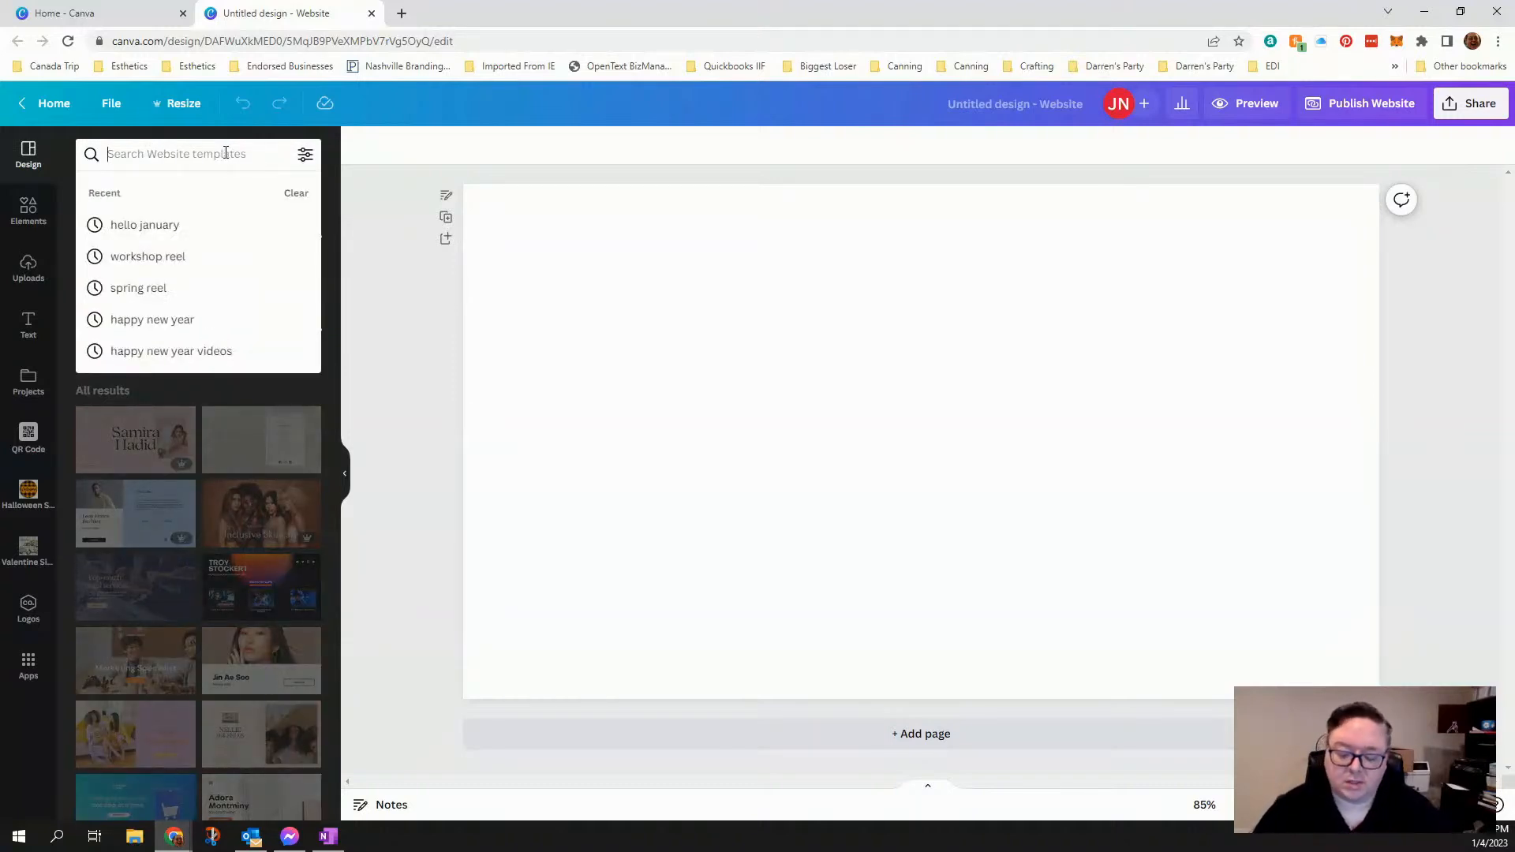
type("tech")
key("Return")
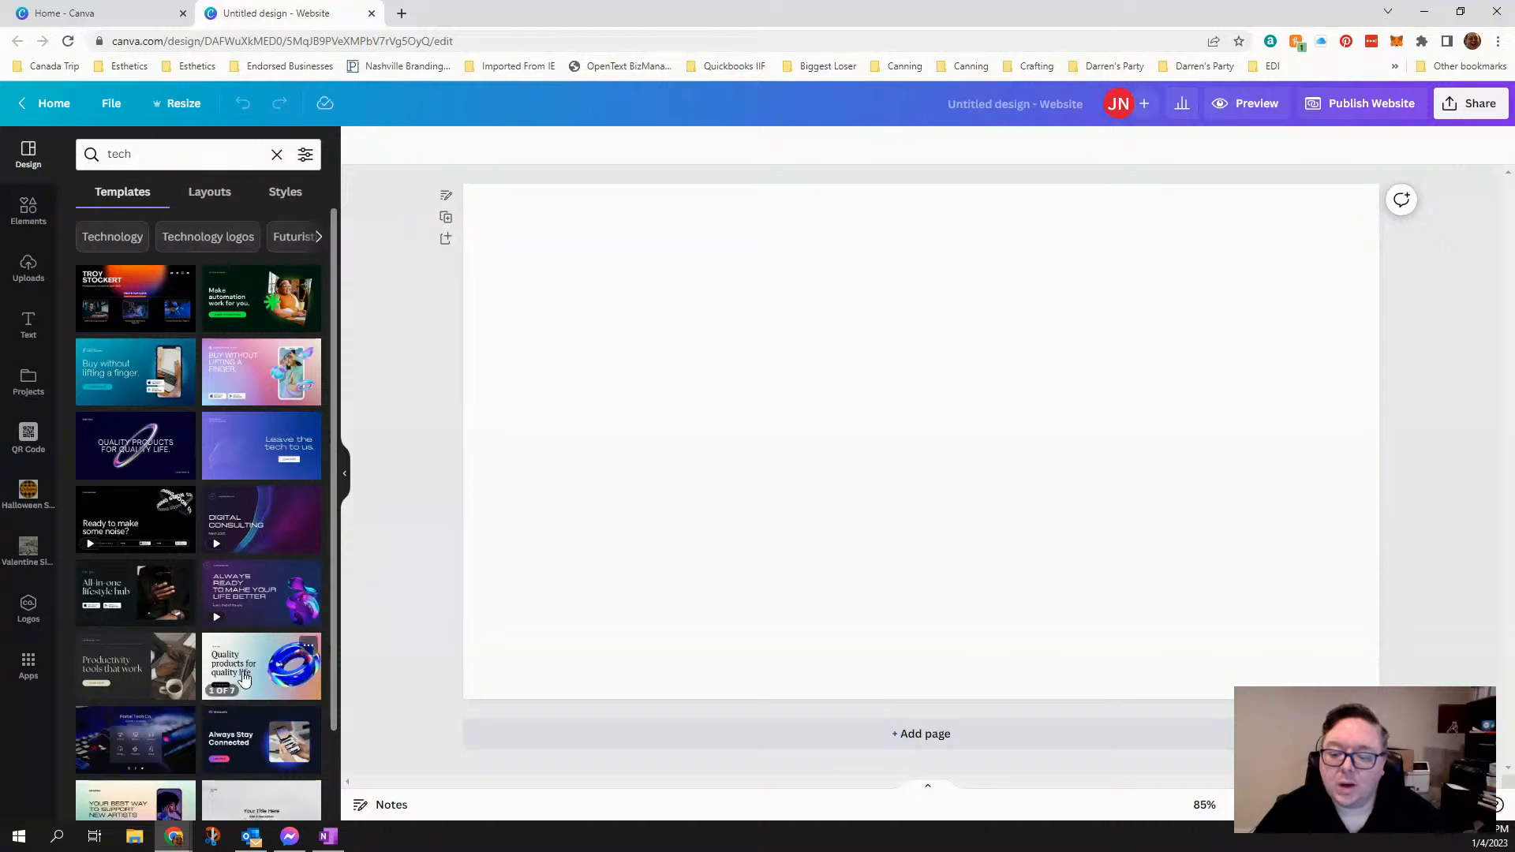
scroll(244, 679, "down", 1)
scroll(244, 679, "down", 1)
scroll(244, 679, "up", 2)
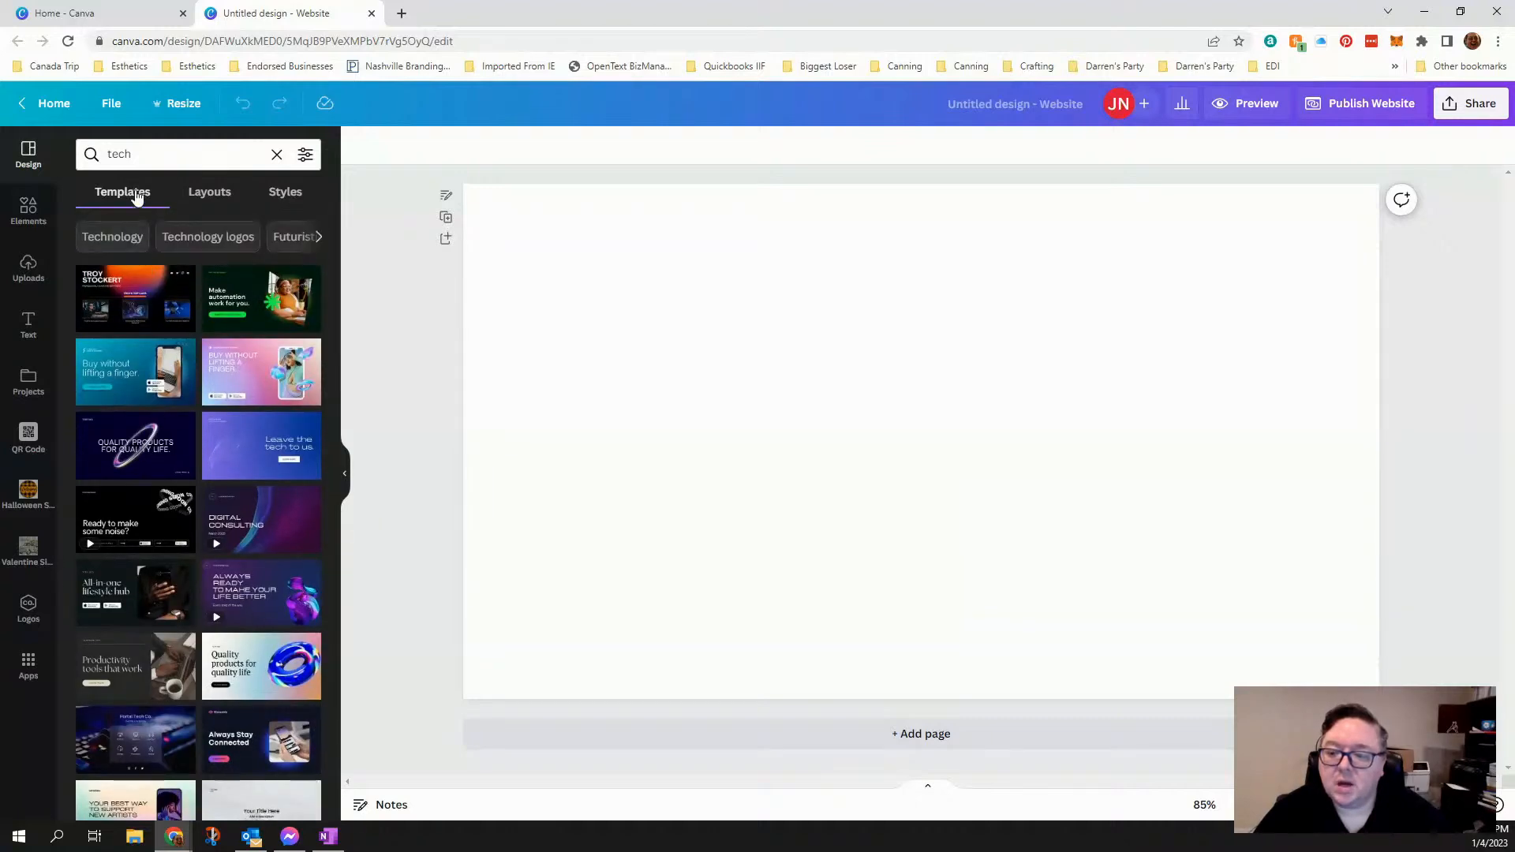
- Search the website templates for "craft" instead
left_click(146, 160)
type("c")
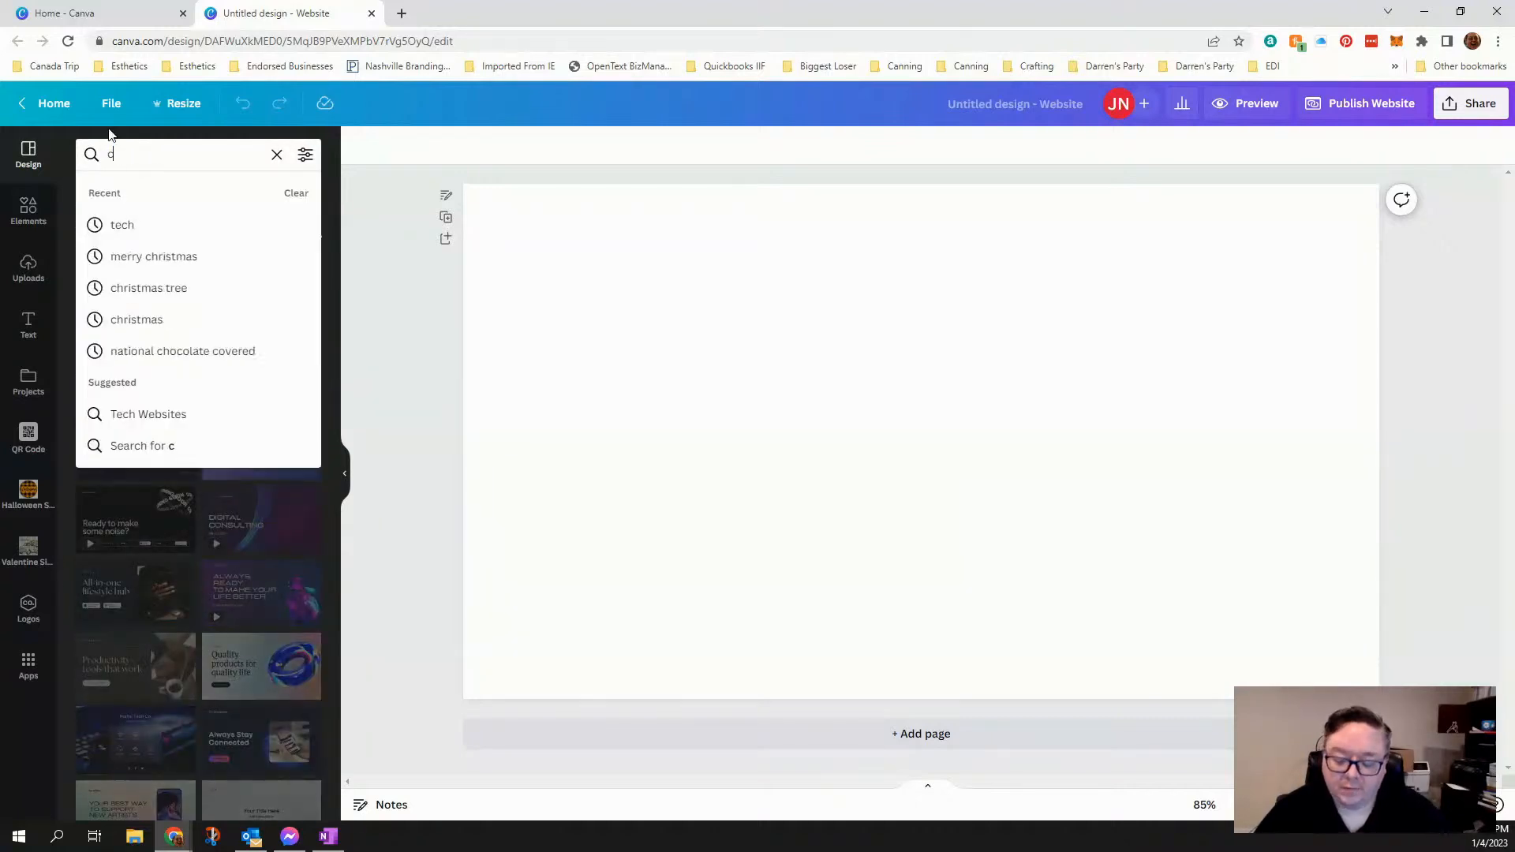
type("raft")
key("Return")
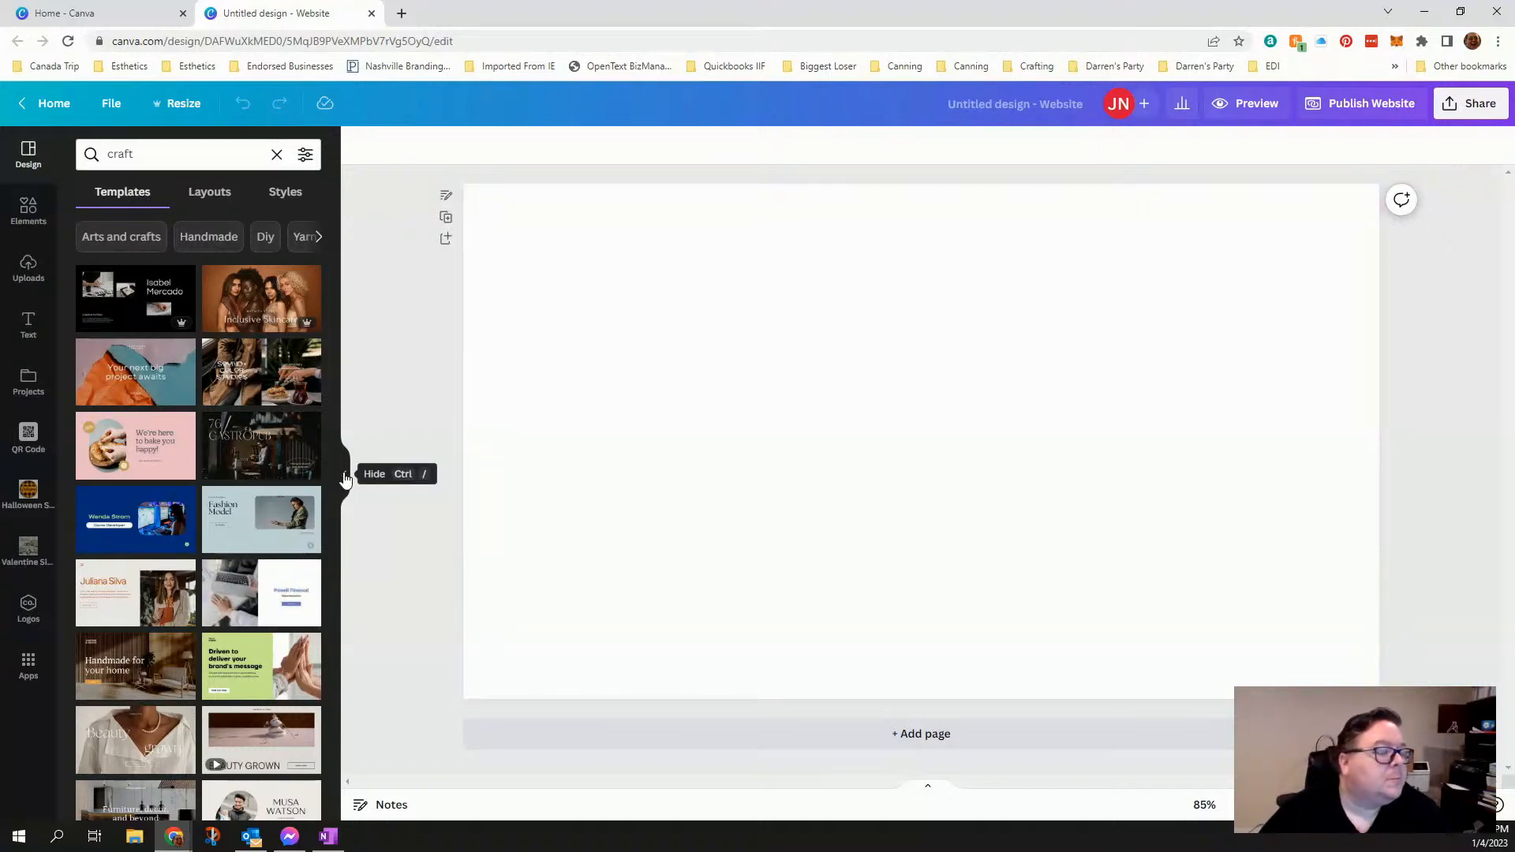
- Replace the template search term with "home decor" and run the search
left_click(102, 154)
double_click(102, 158)
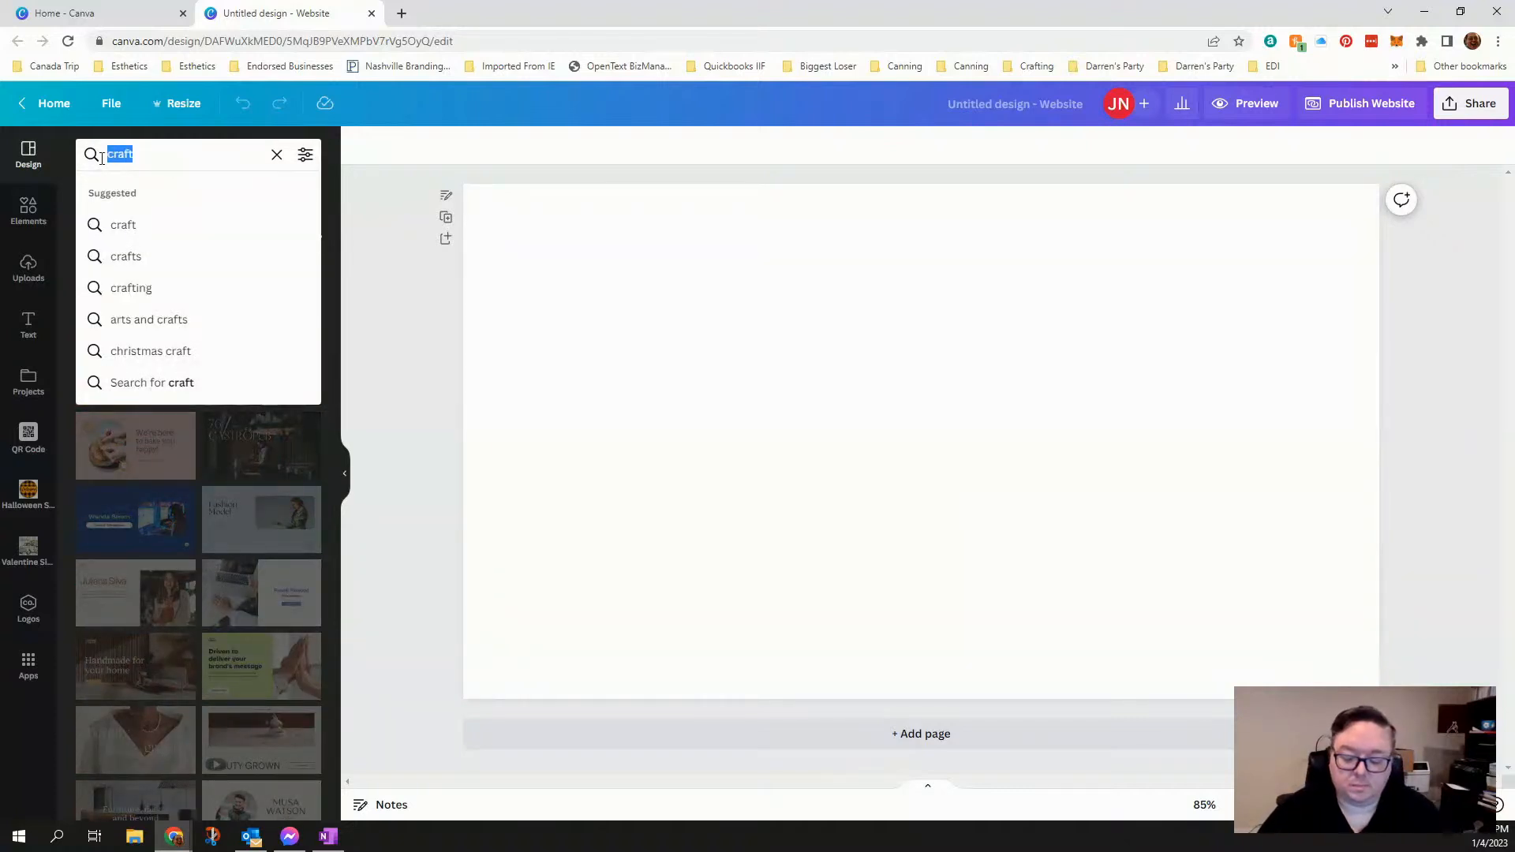
type("home dc")
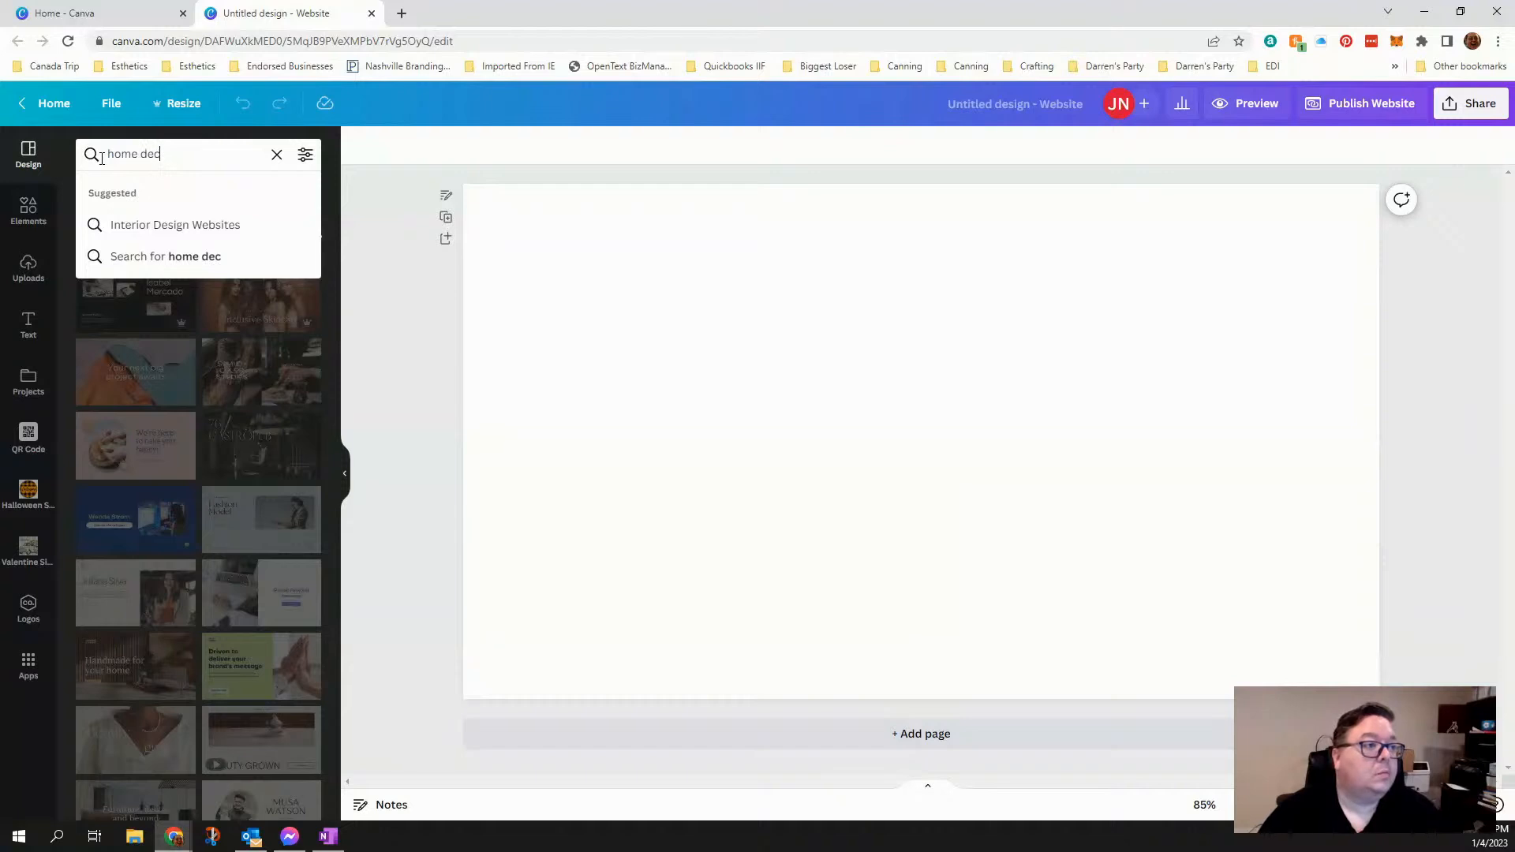
key("Return")
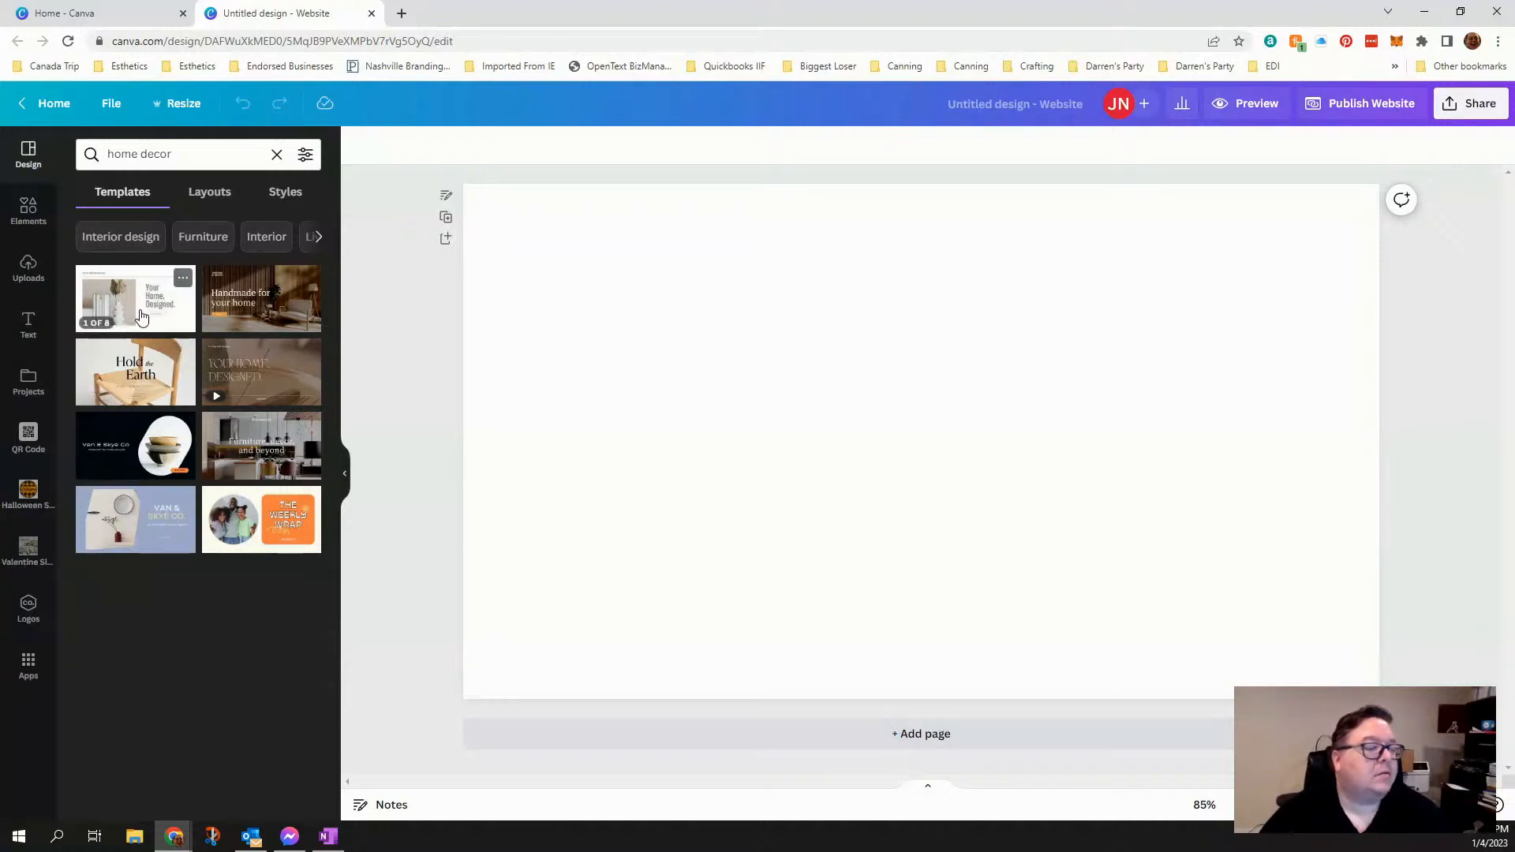
- Compare the pages of the Home Decor Business Website template with those of the Yellow and Cream Photographic Interiors Retail Website template
left_click(158, 319)
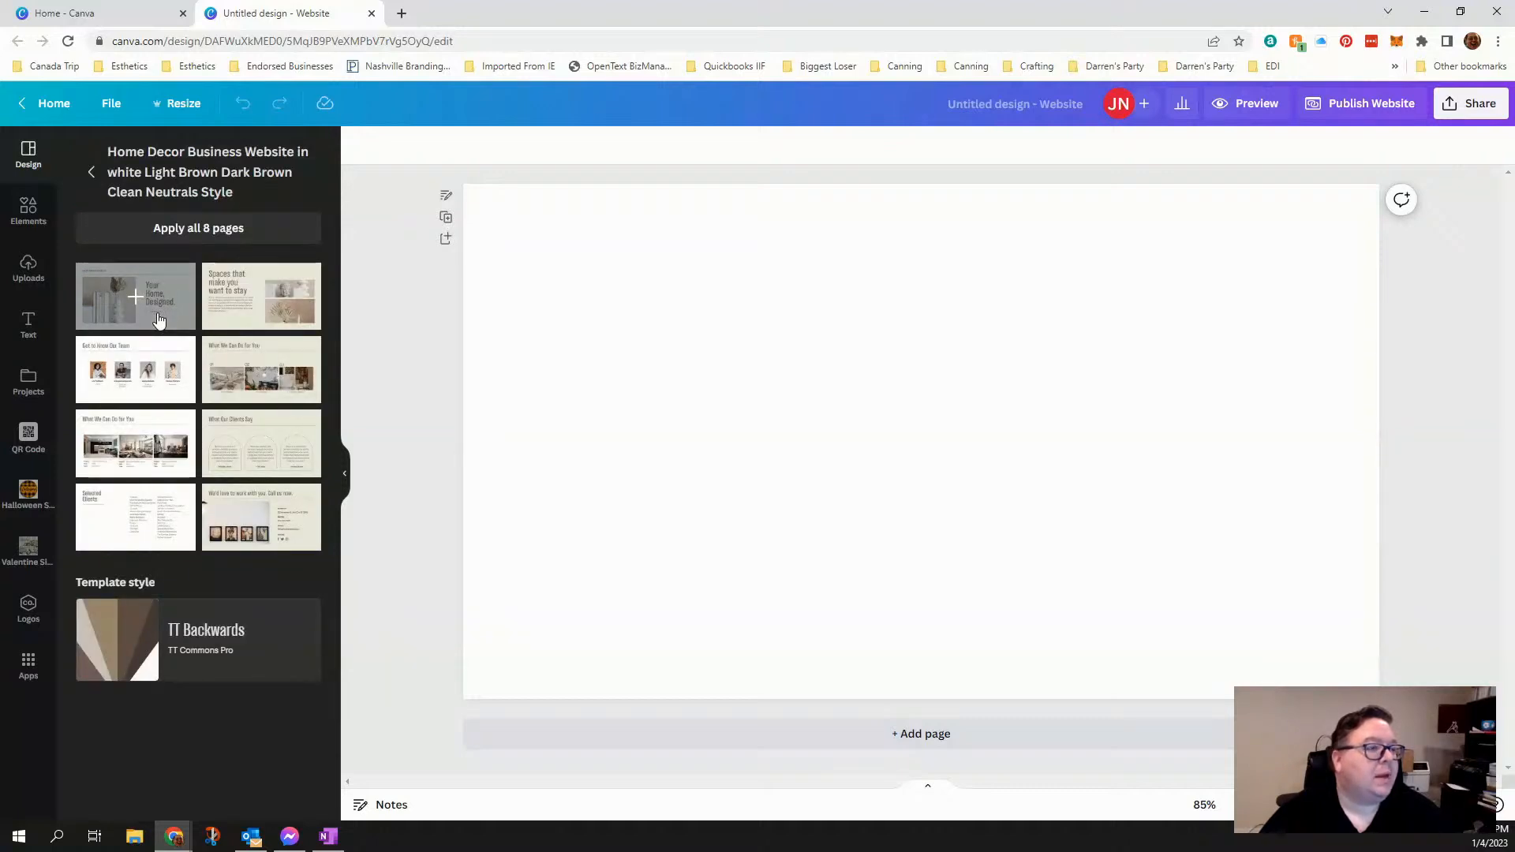
left_click(91, 173)
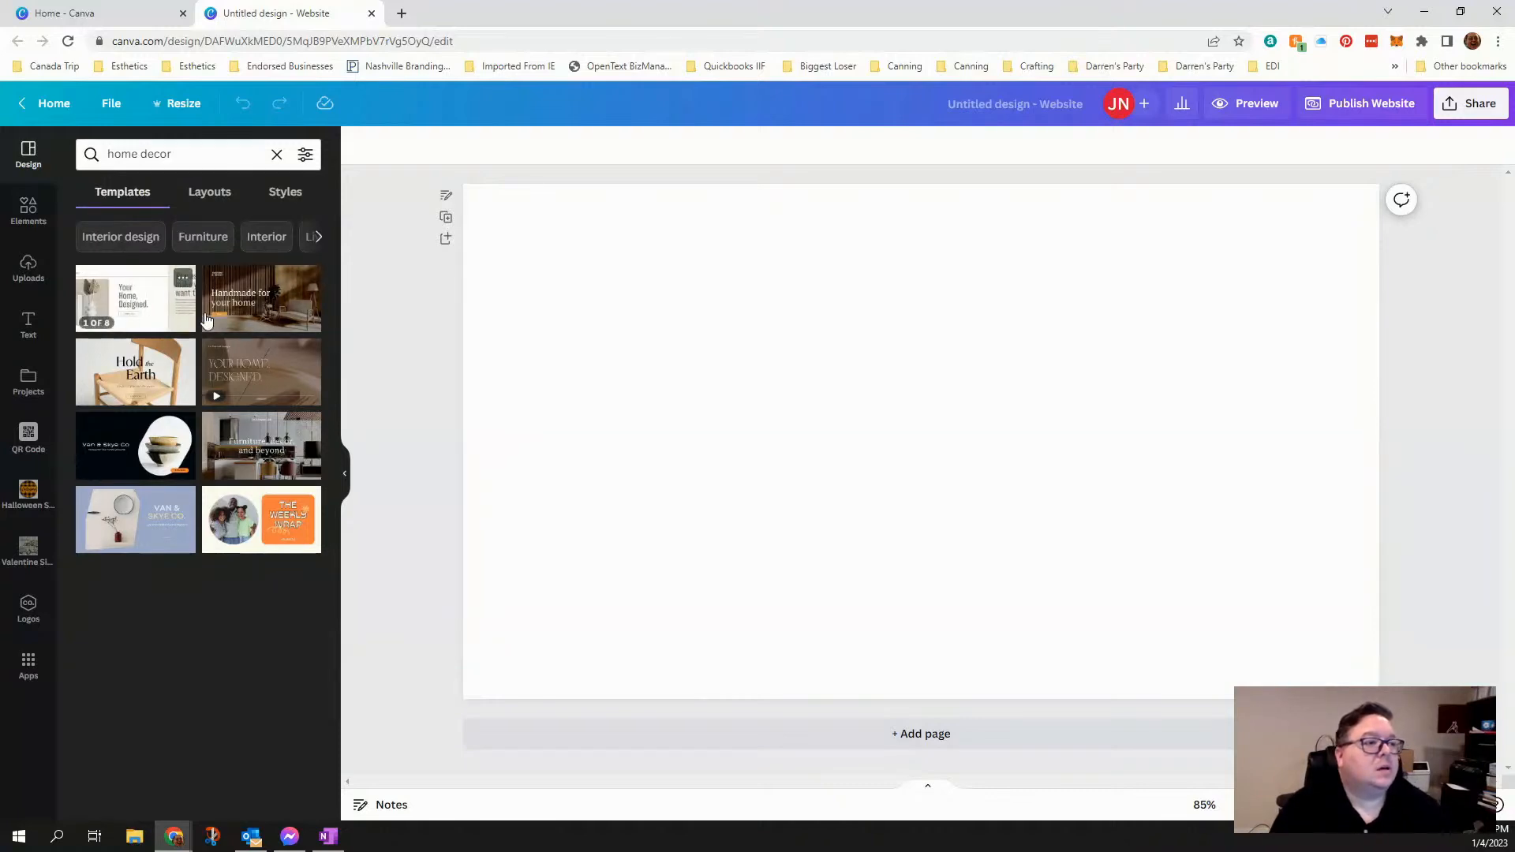
left_click(146, 310)
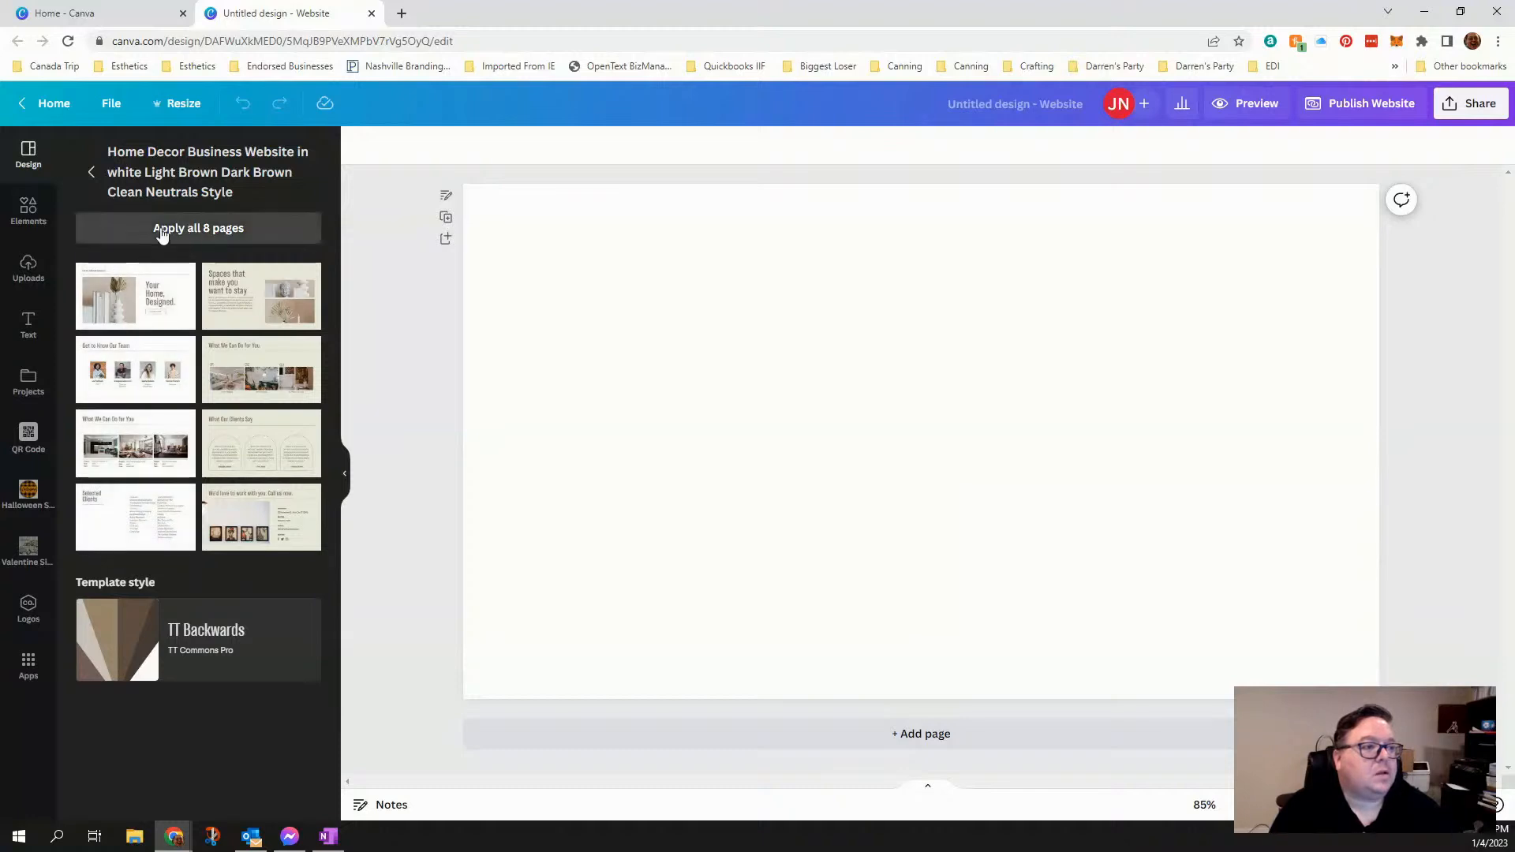
left_click(90, 175)
left_click(263, 296)
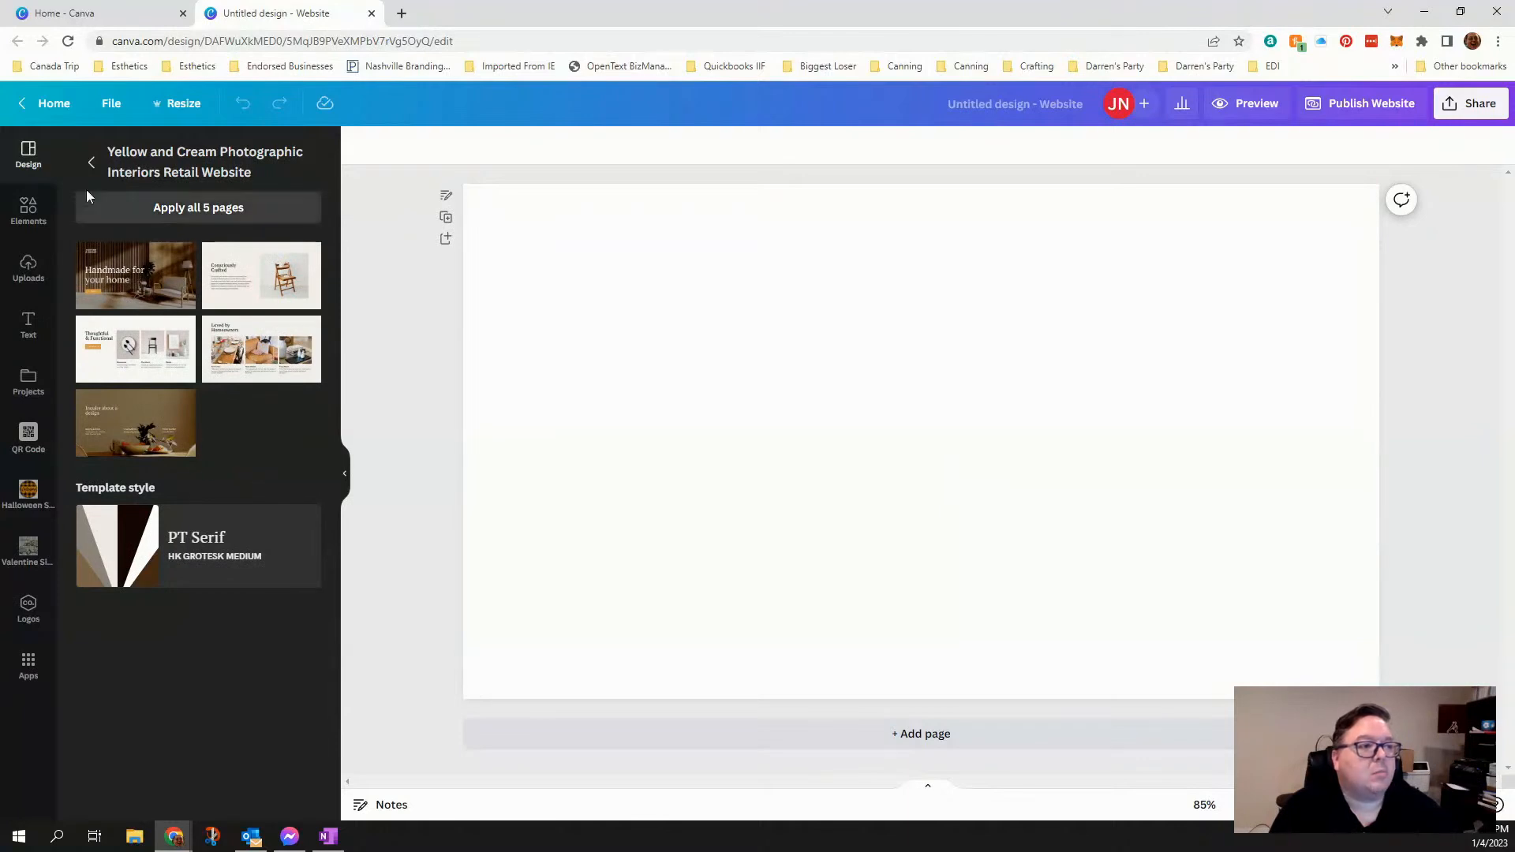
left_click(90, 163)
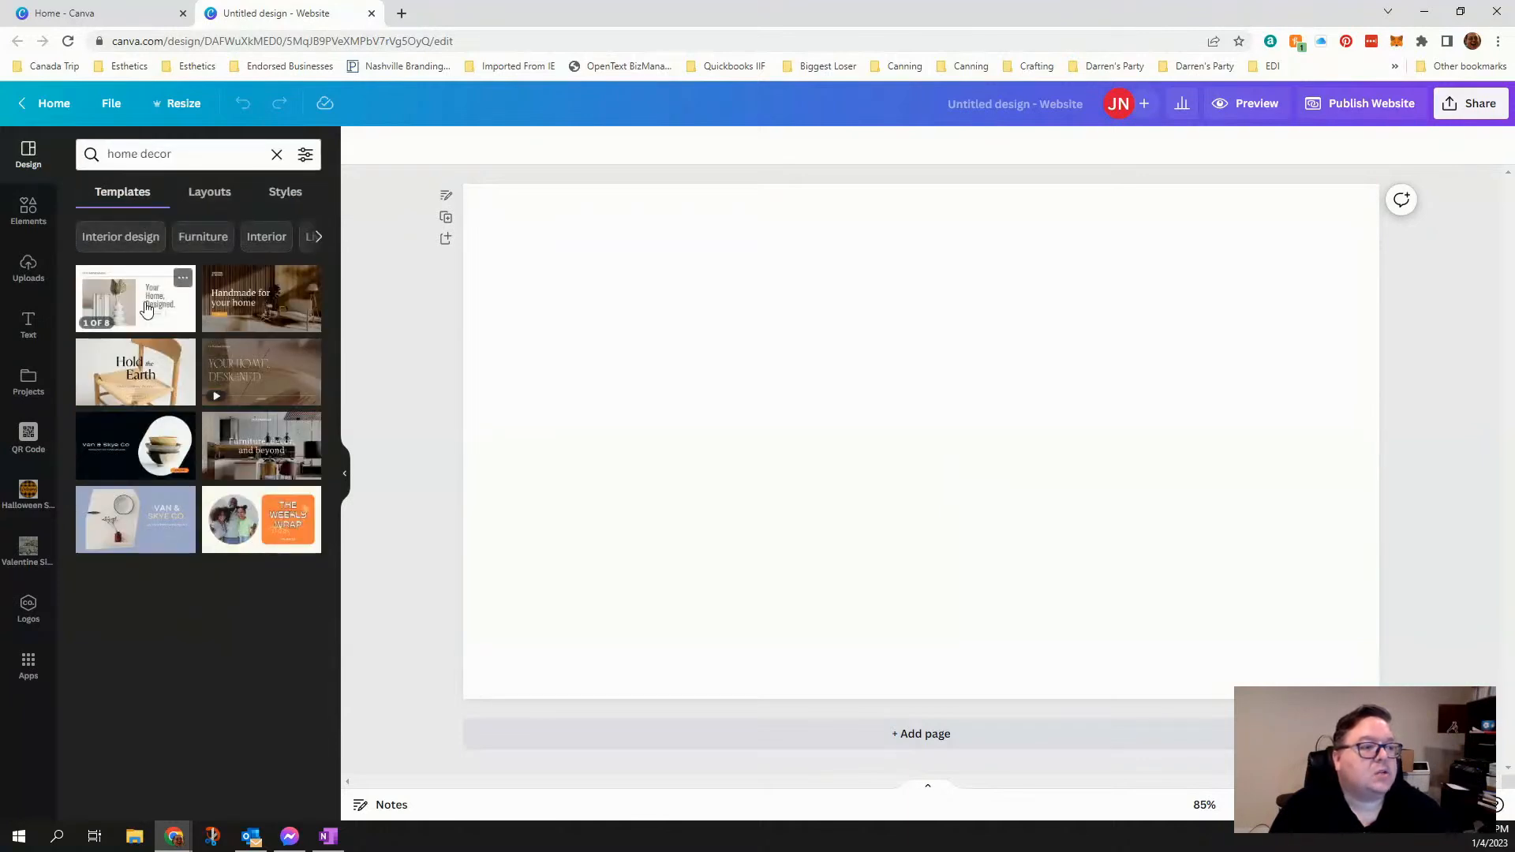
- Apply all 8 pages of the Home Decor Business Website template in light and dark brown clean neutrals to the design
left_click(120, 296)
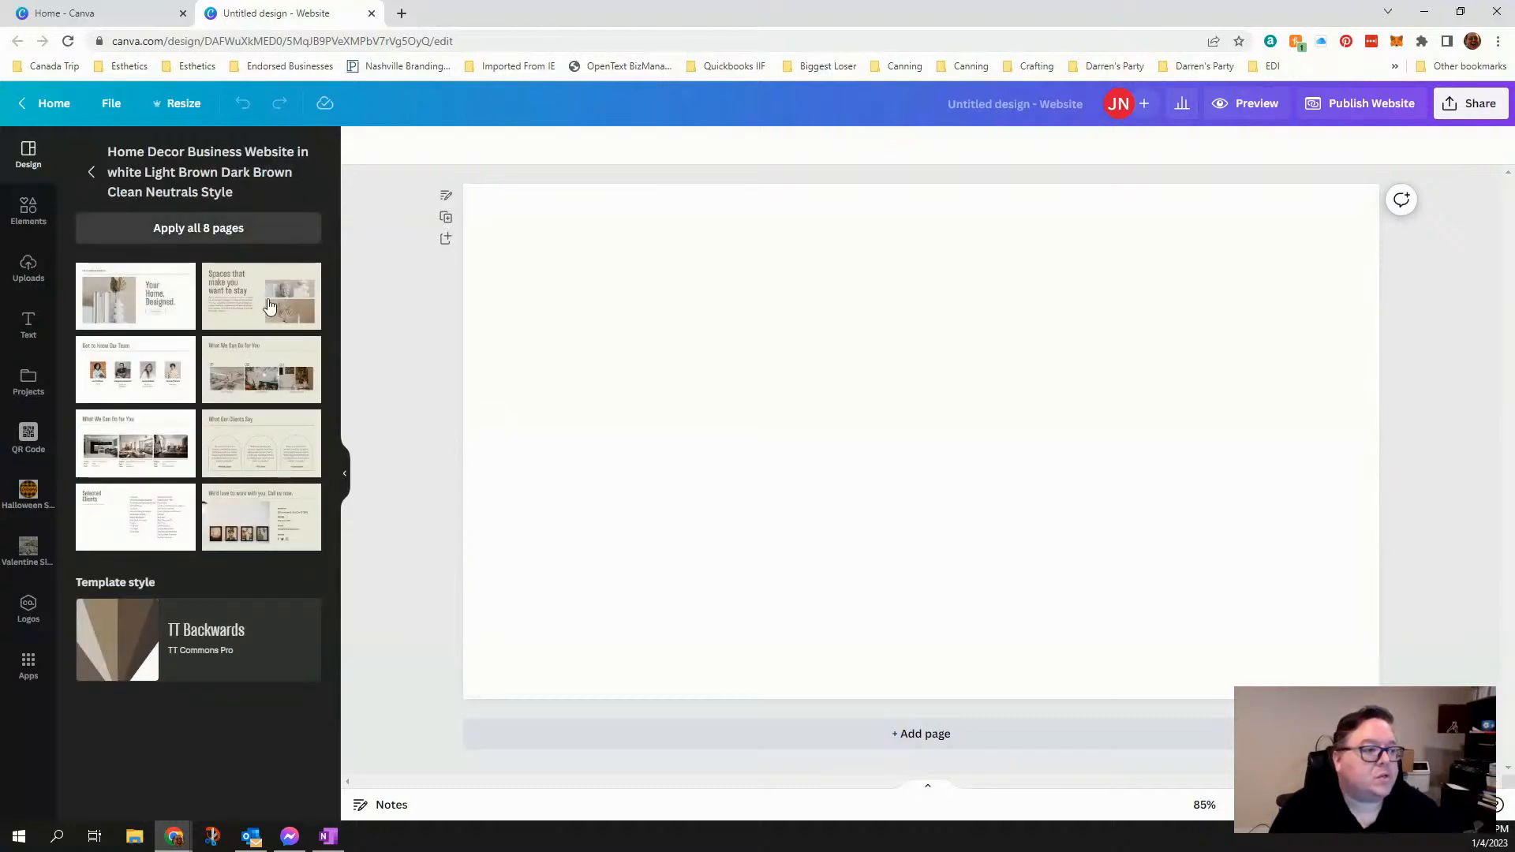
left_click(148, 233)
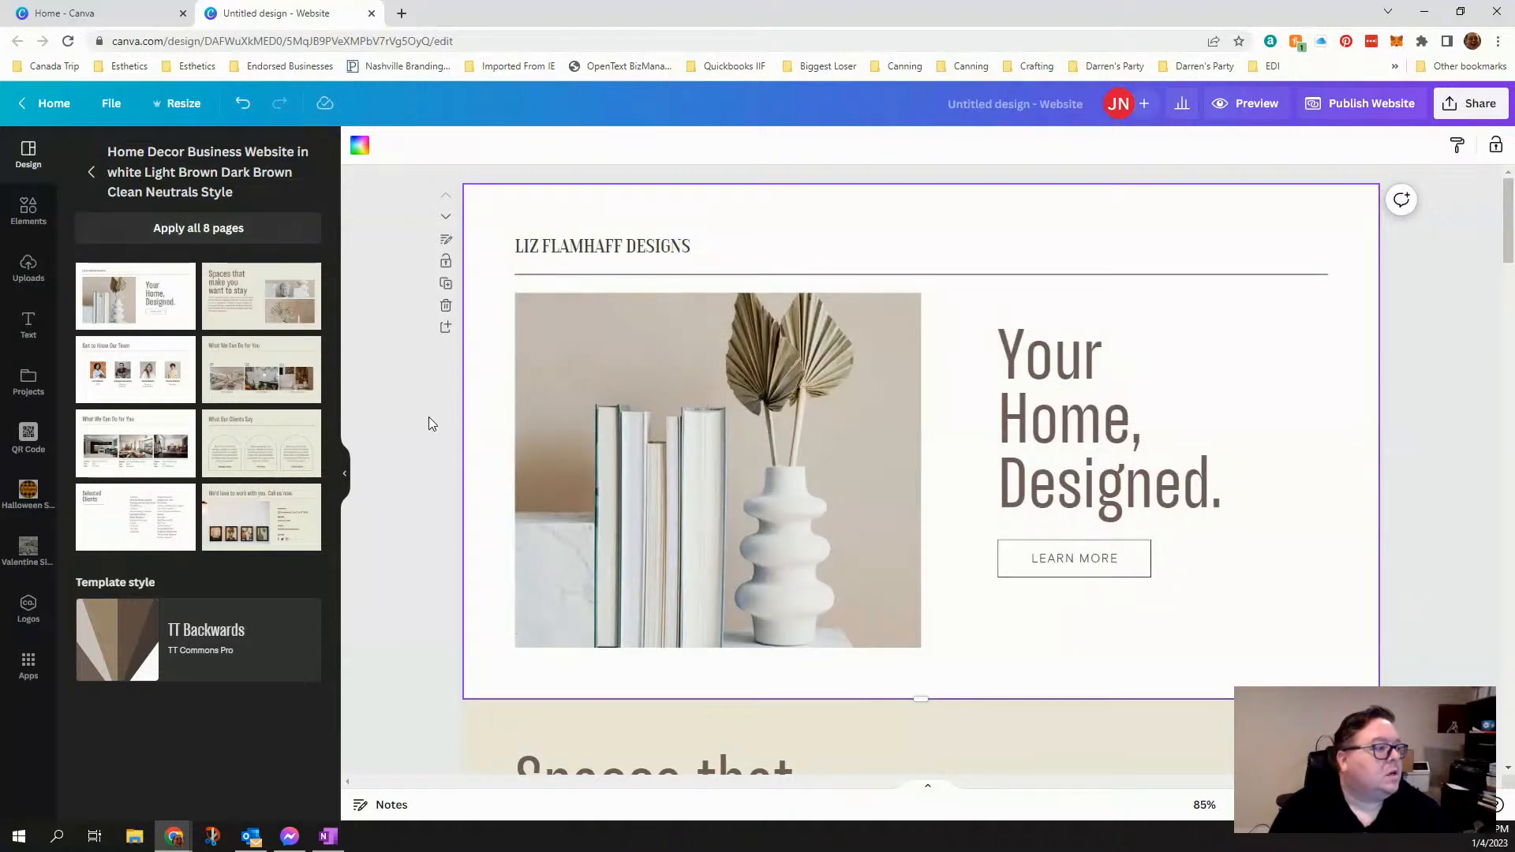
scroll(433, 424, "down", 2)
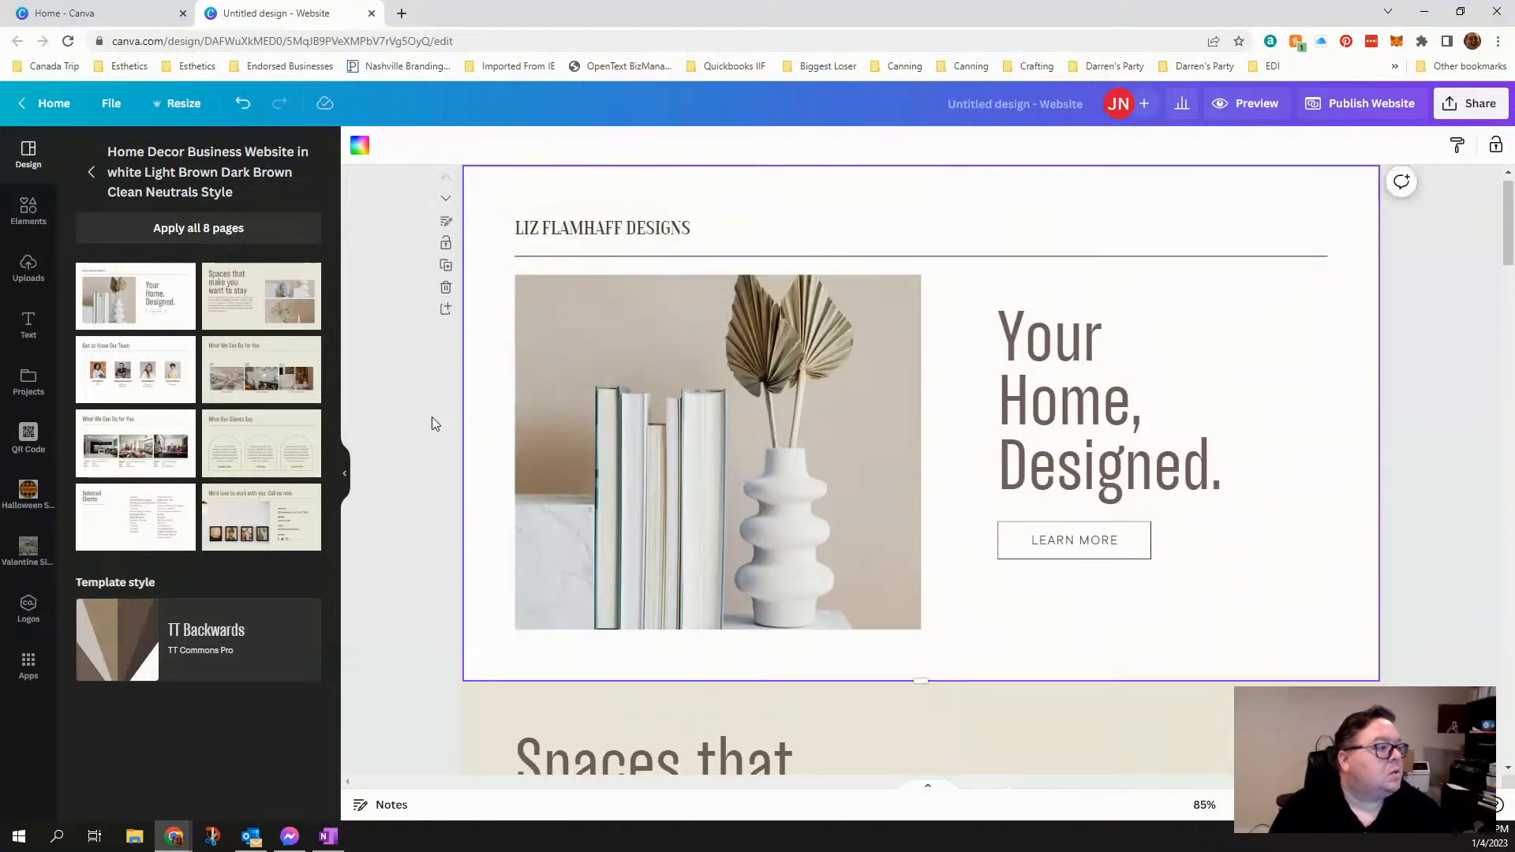
scroll(601, 541, "down", 5)
scroll(599, 559, "down", 10)
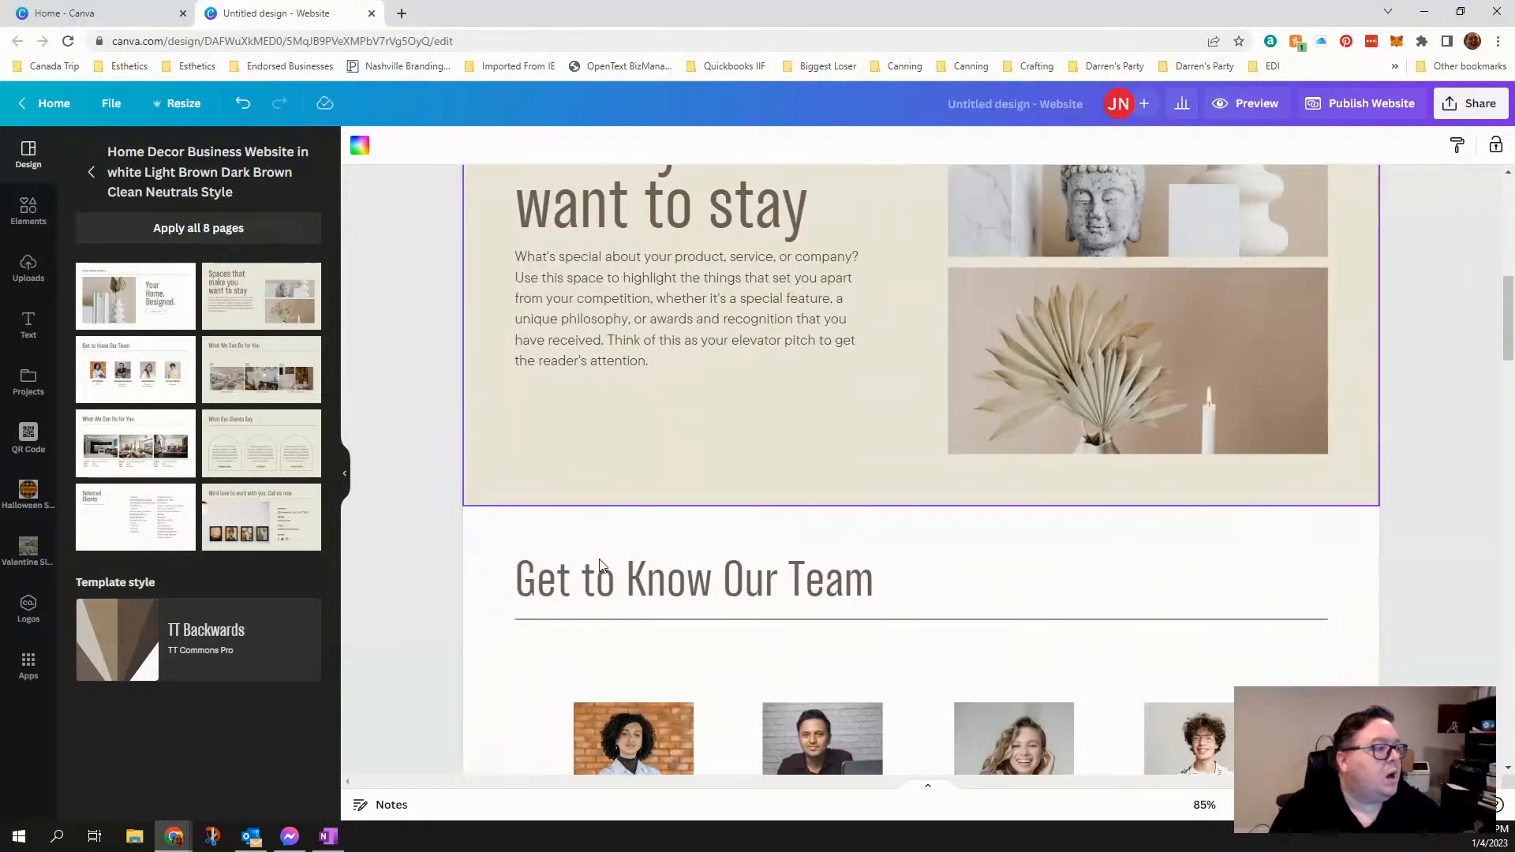
scroll(599, 559, "up", 20)
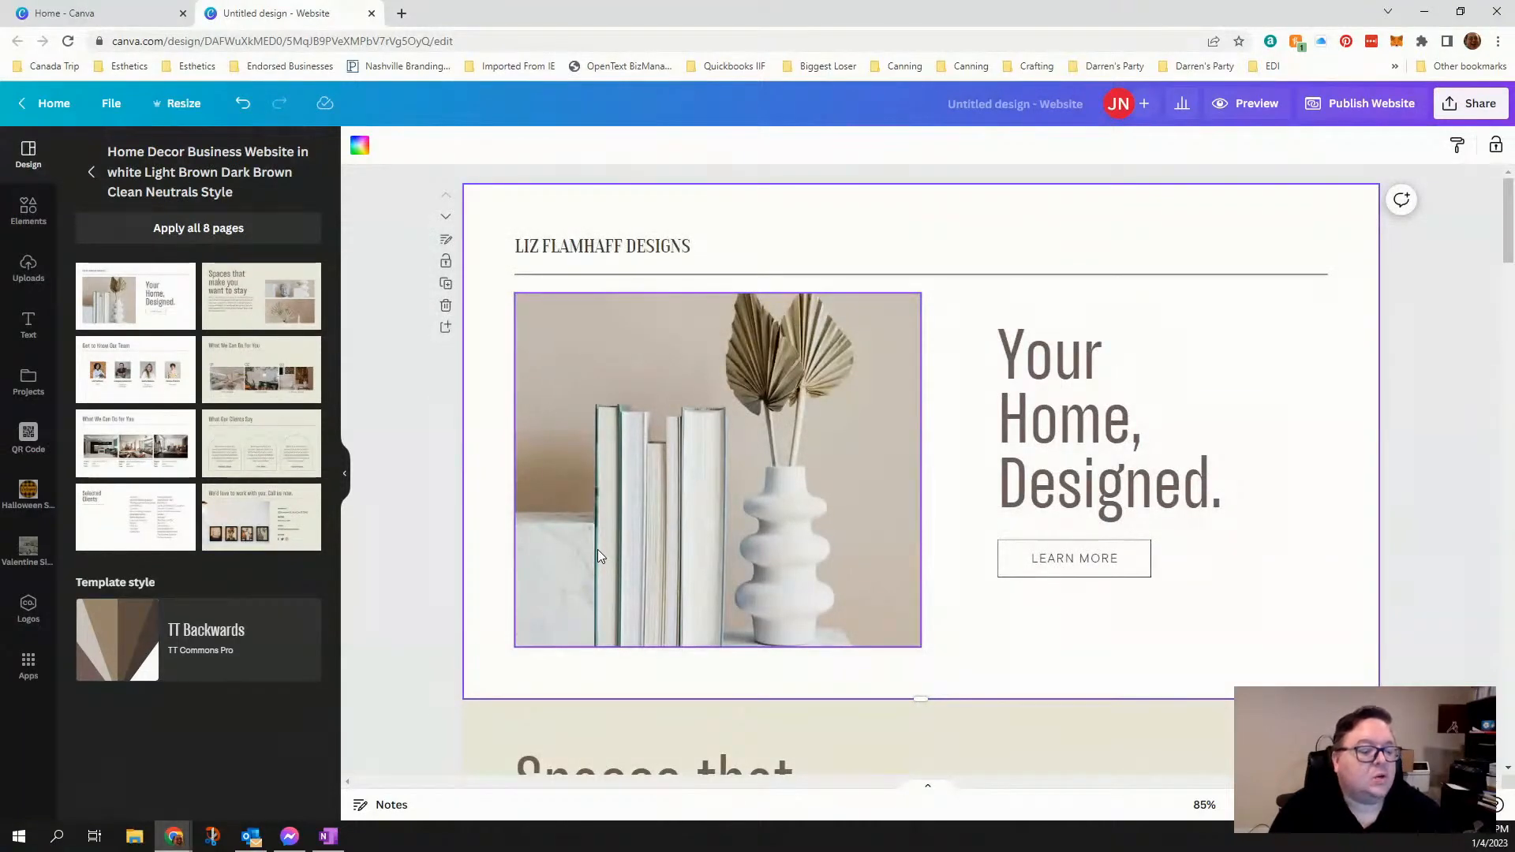
- Preview the website in desktop view, review its sections from the first page downward, and close the preview
left_click(1248, 103)
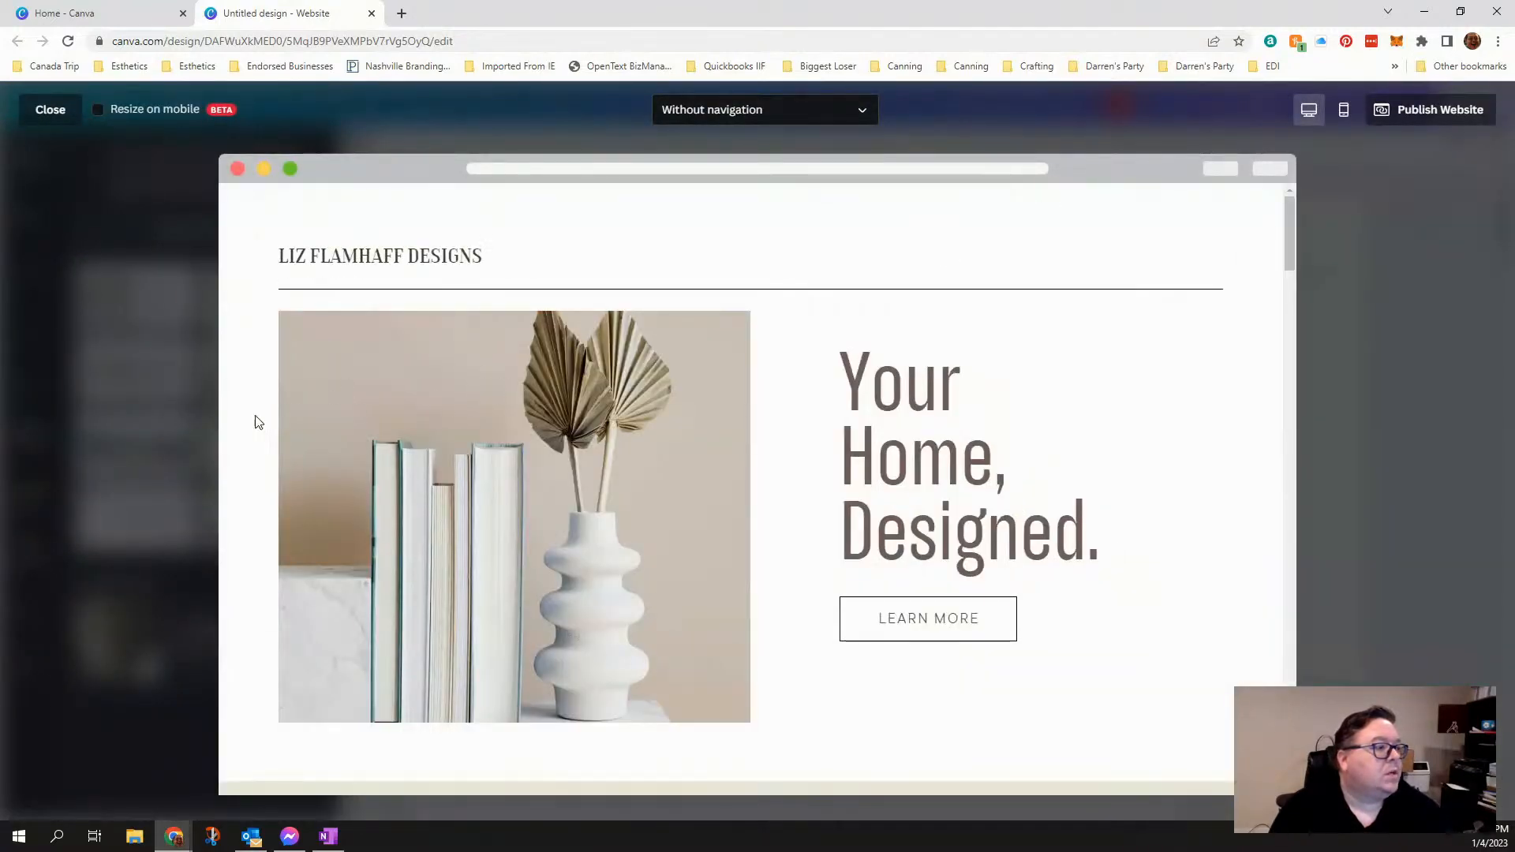
scroll(254, 415, "down", 12)
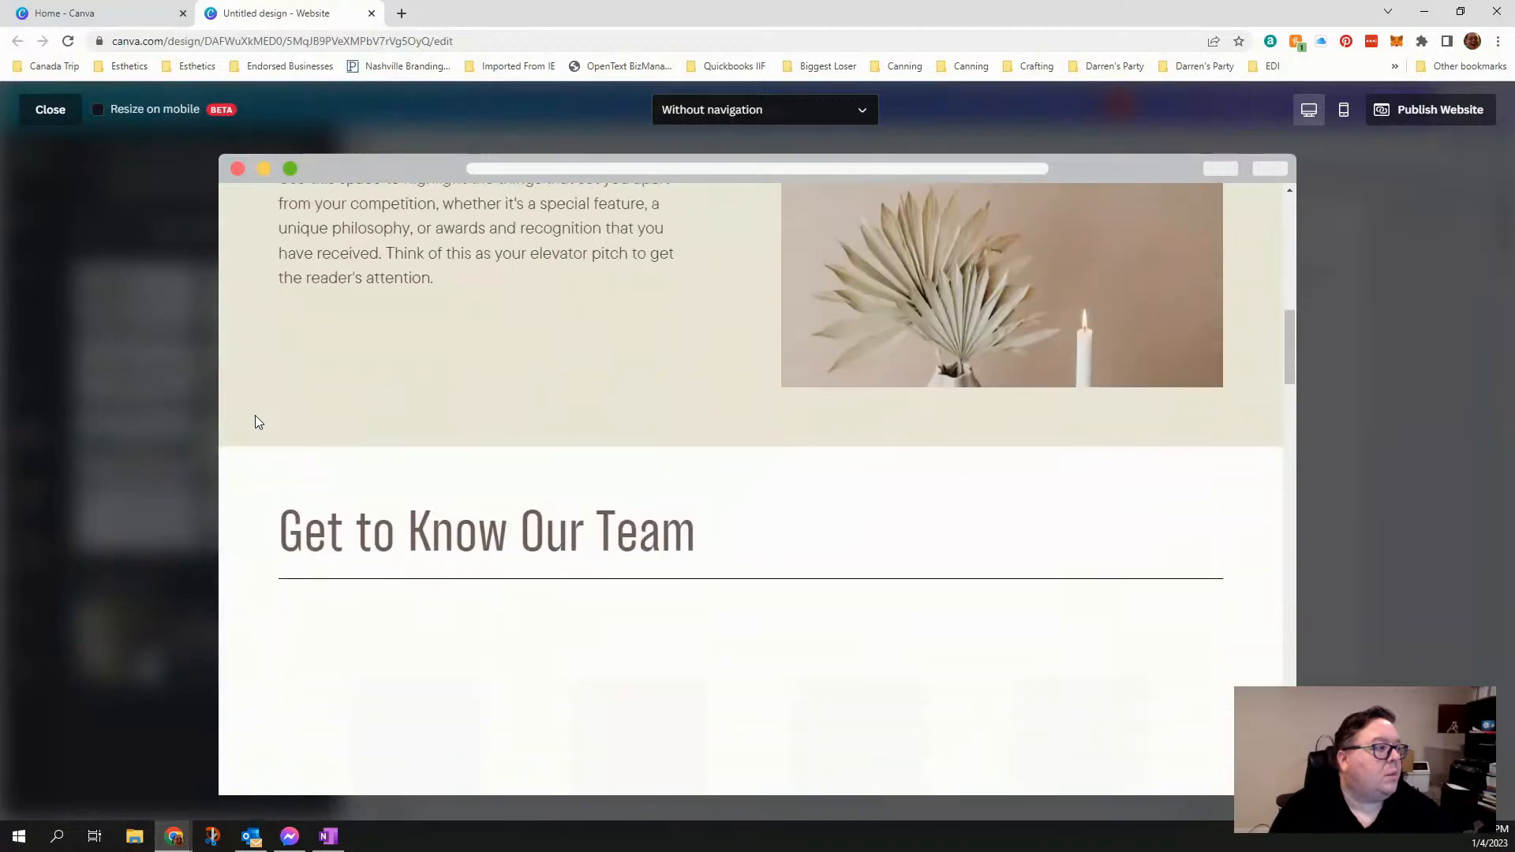
scroll(255, 416, "down", 12)
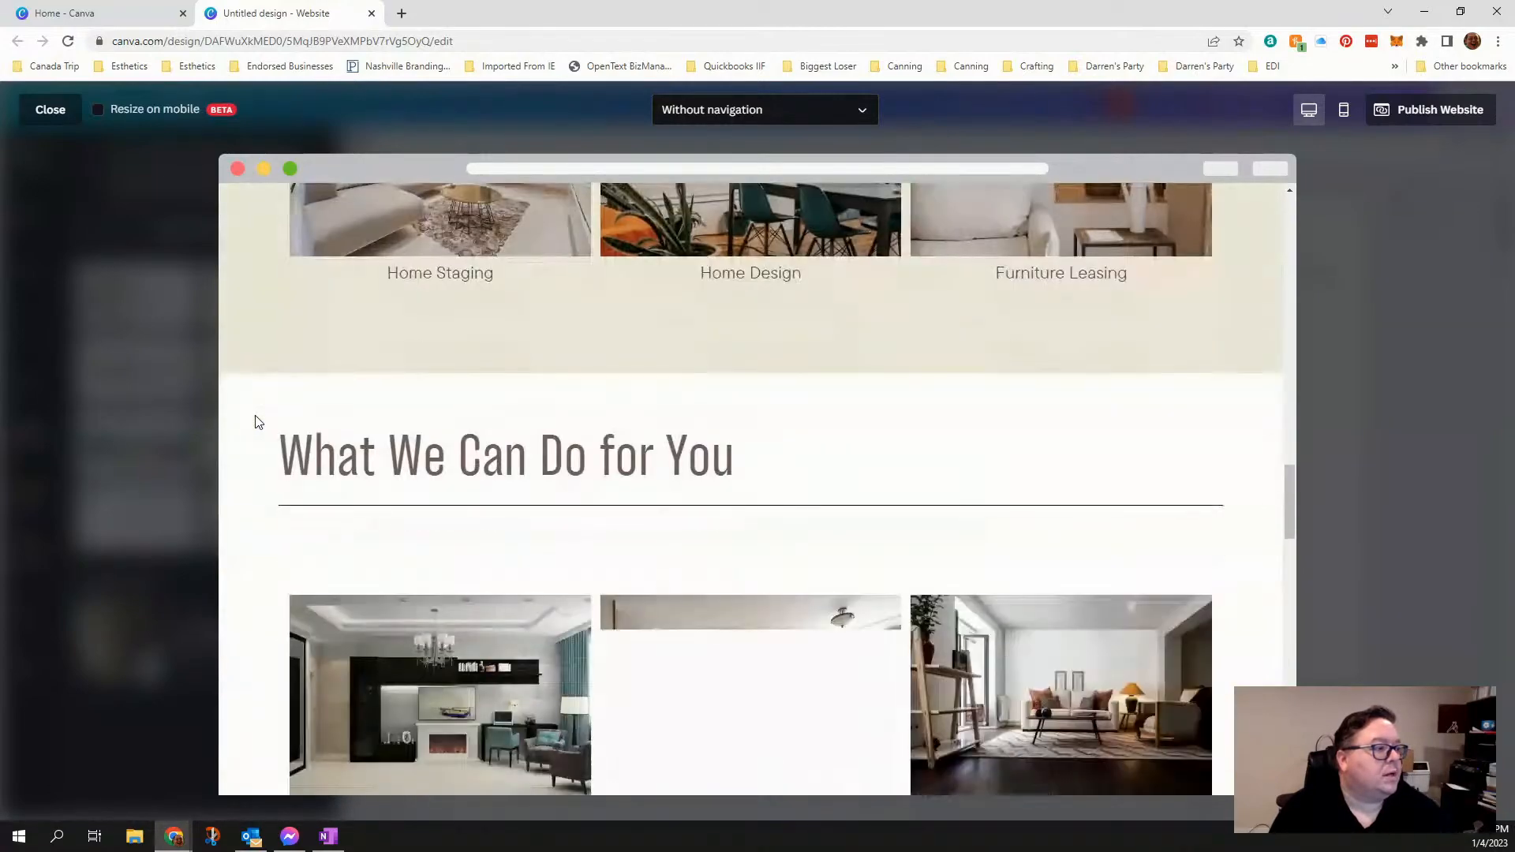
scroll(255, 422, "down", 6)
scroll(255, 422, "up", 15)
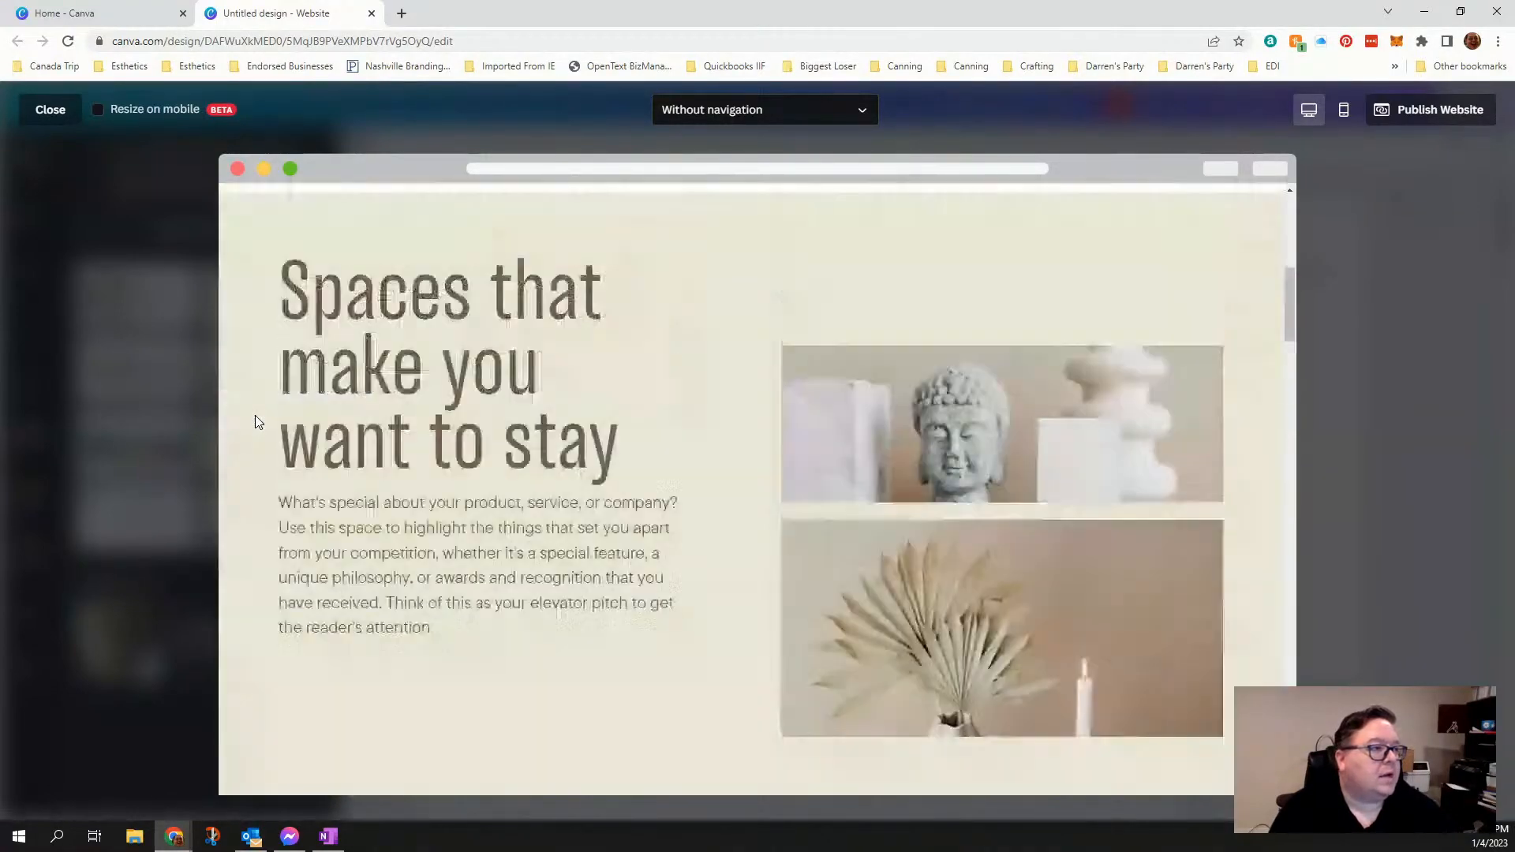
scroll(255, 422, "up", 5)
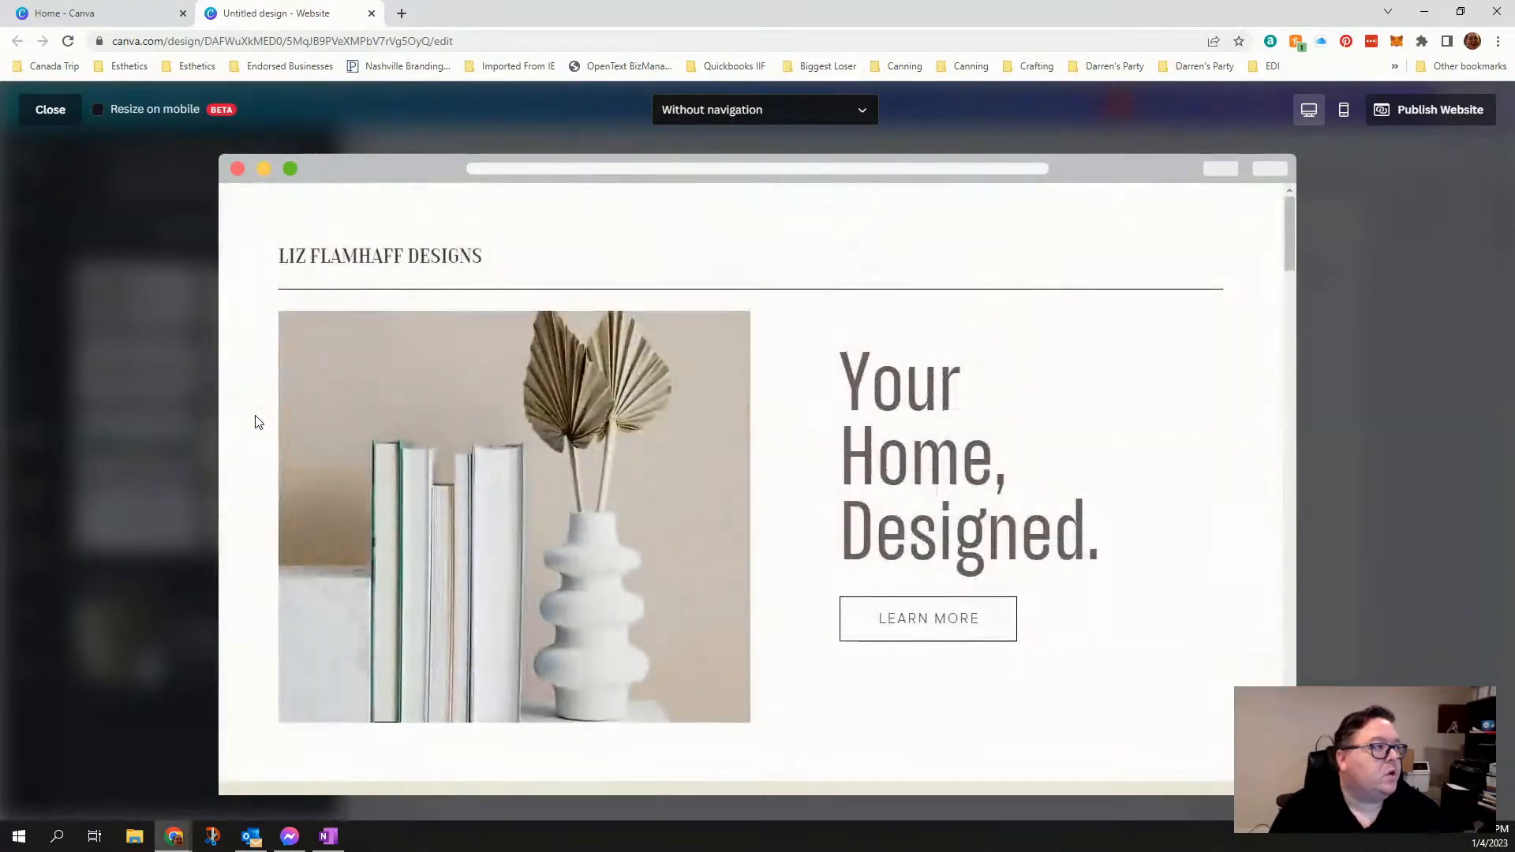
left_click(51, 111)
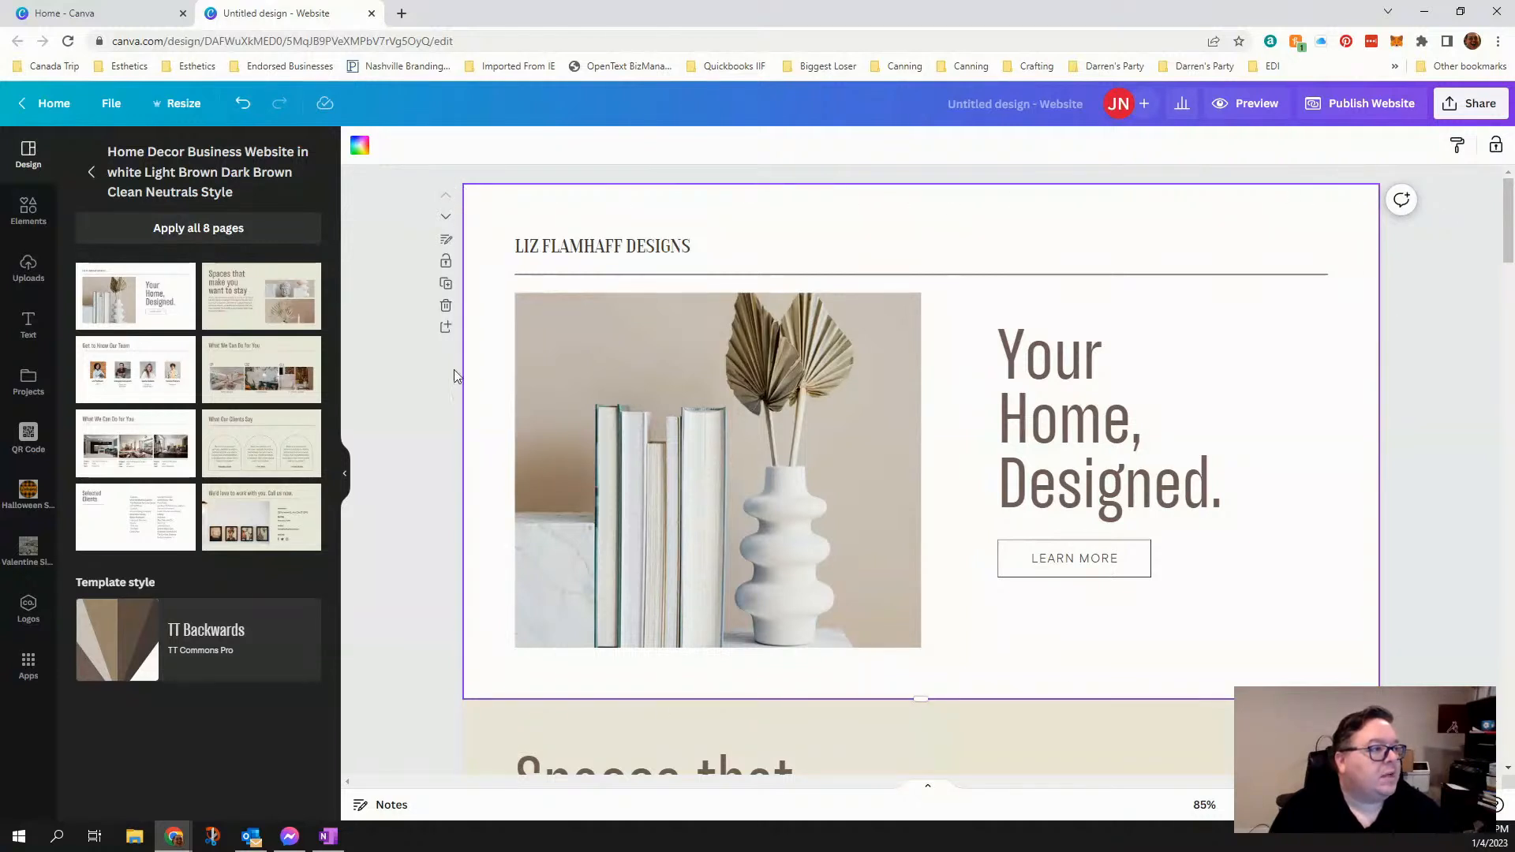
- Replace the business name in the first page's header with "JNORRELL CREATIONS"
scroll(430, 525, "down", 8)
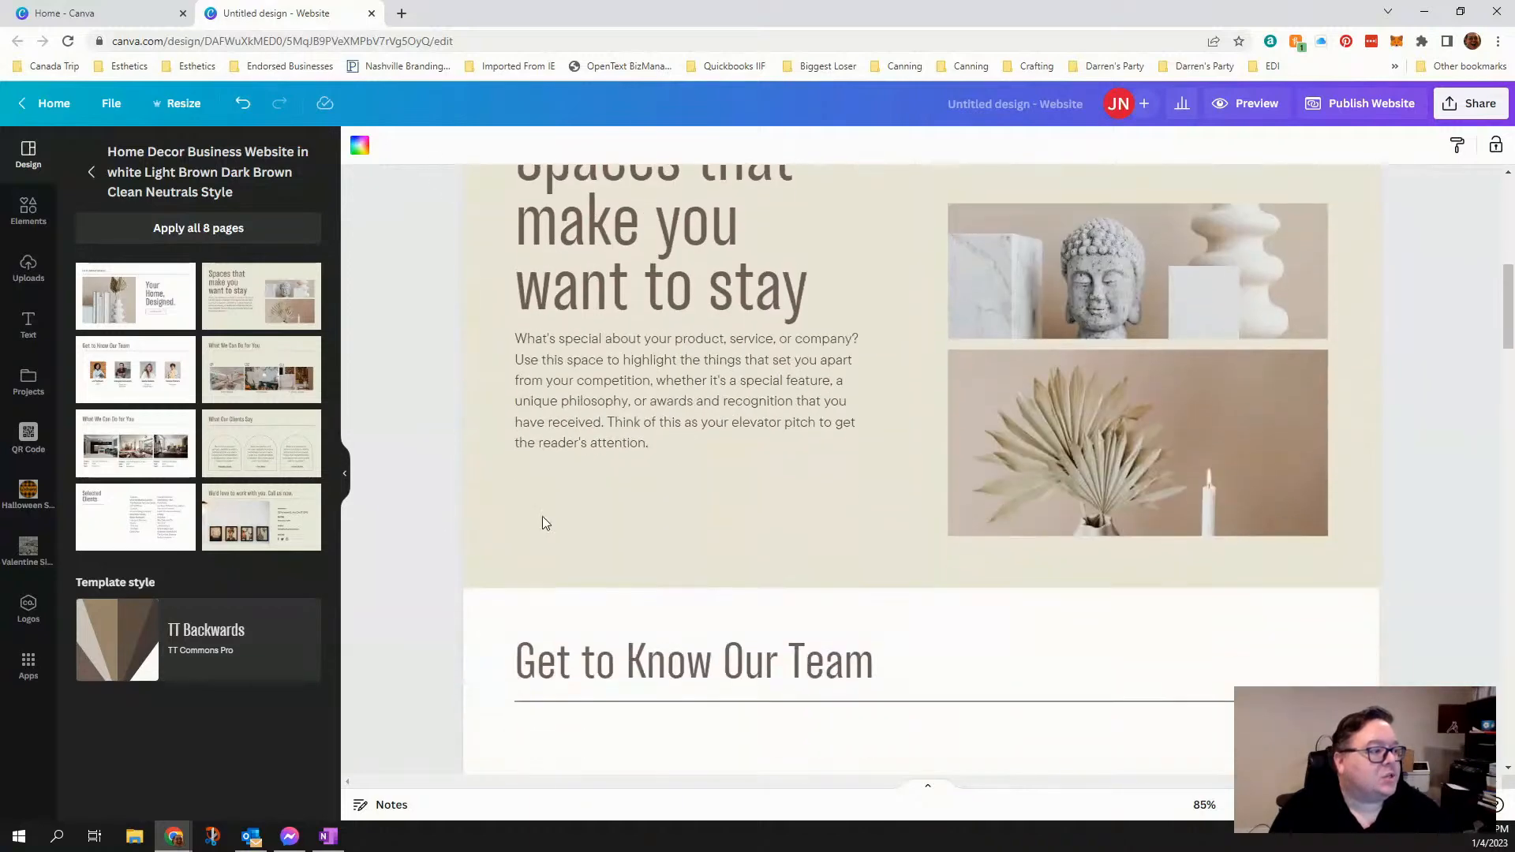
scroll(476, 569, "down", 15)
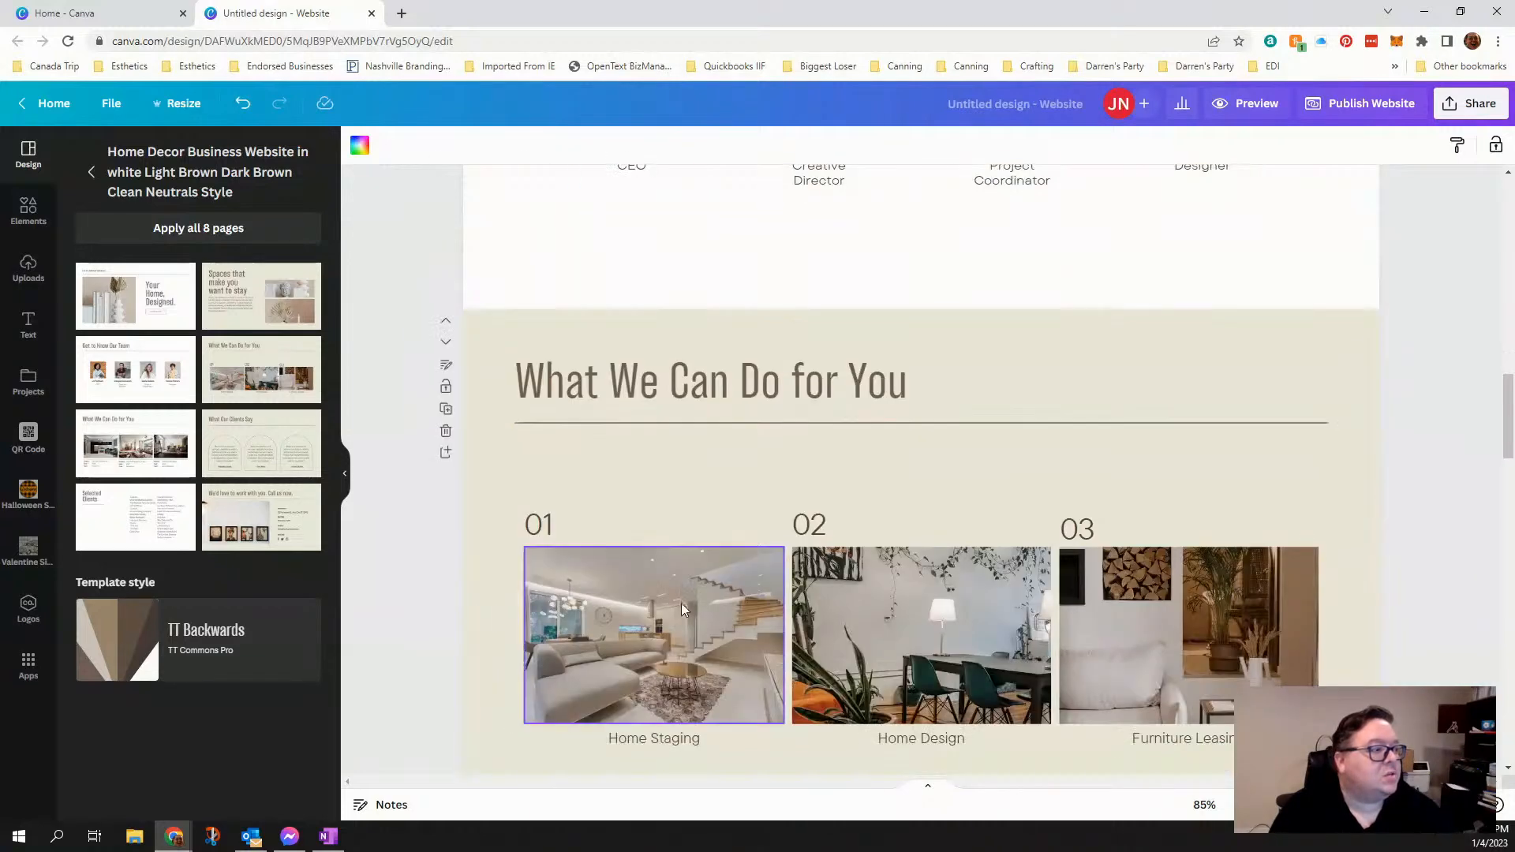
scroll(538, 616, "down", 15)
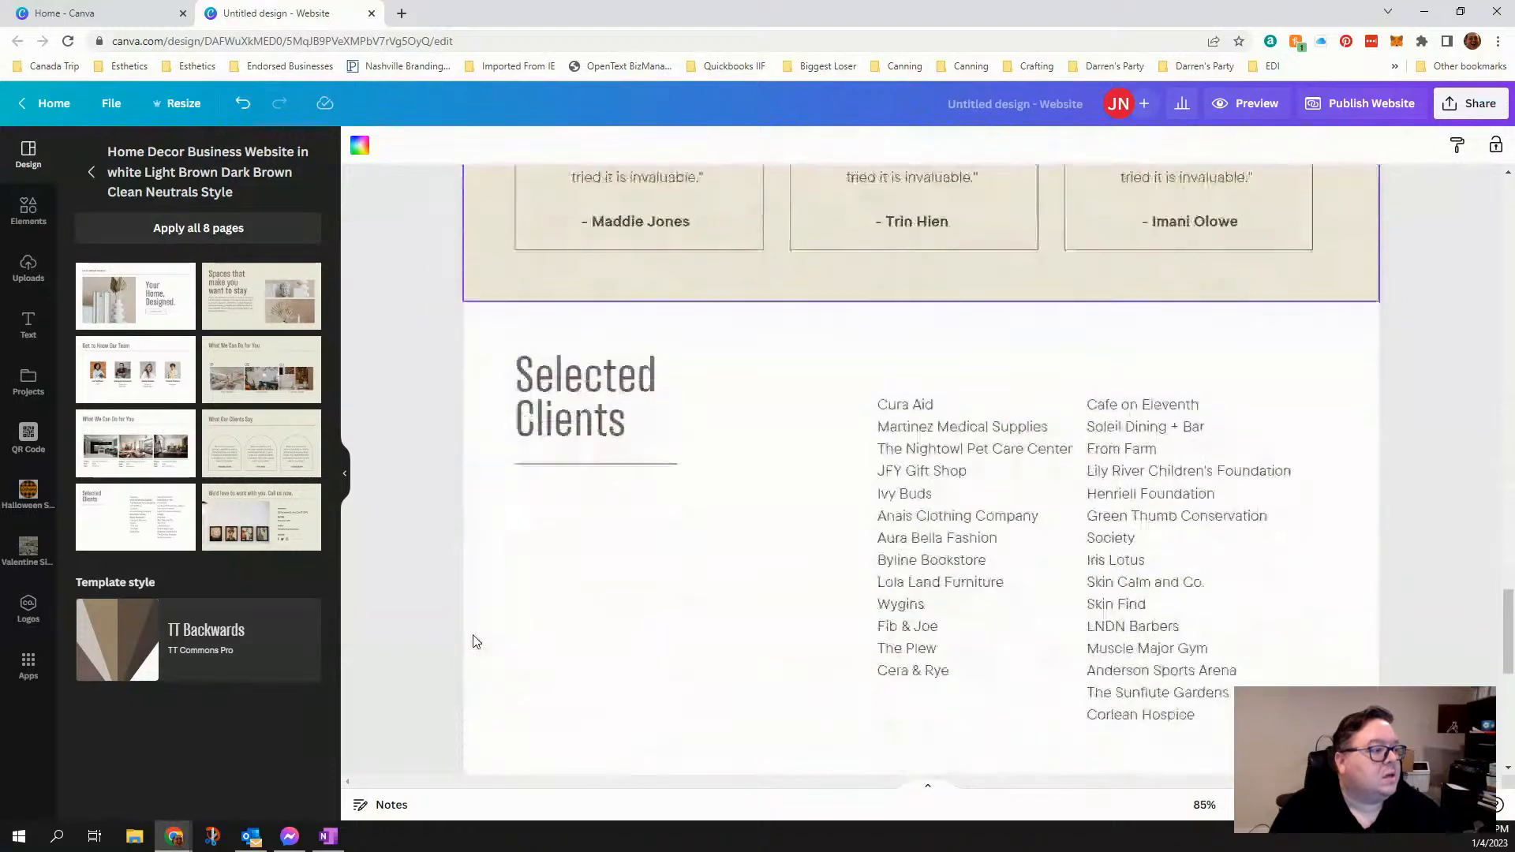
scroll(474, 641, "down", 5)
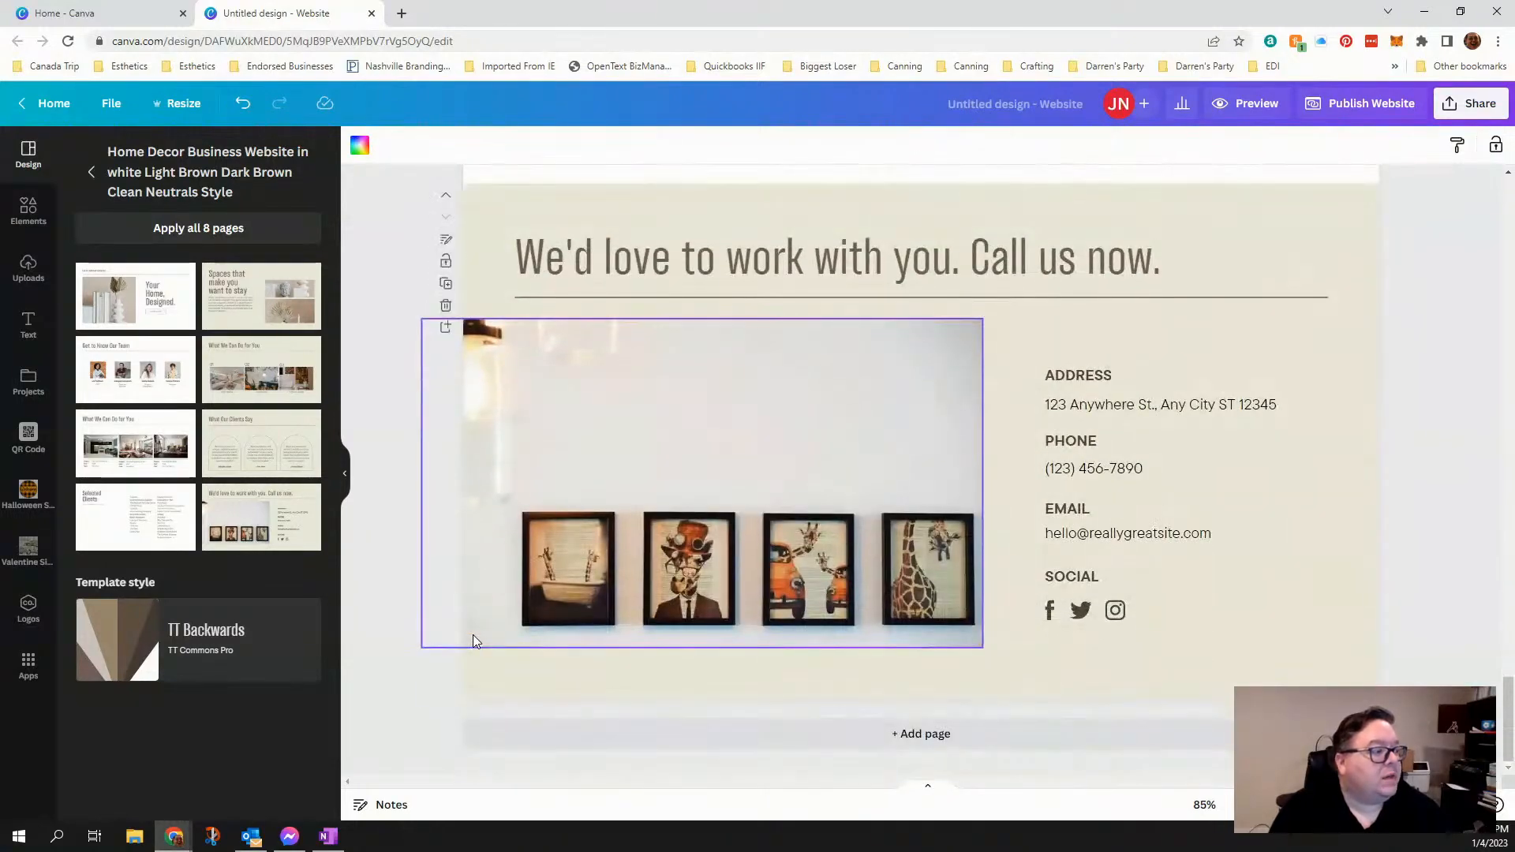
scroll(474, 641, "up", 20)
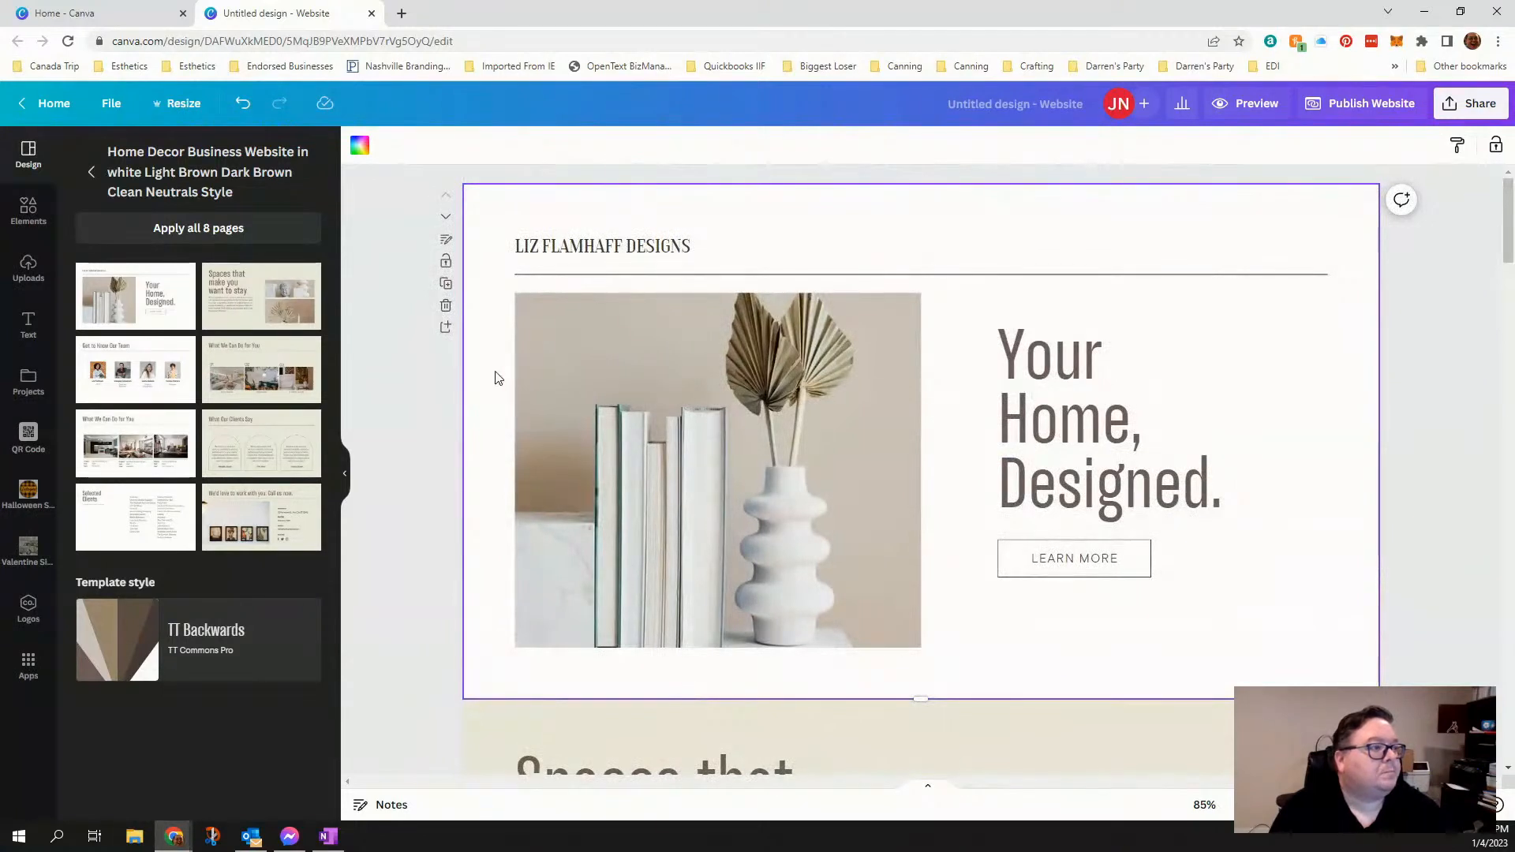
left_click(578, 251)
double_click(578, 251)
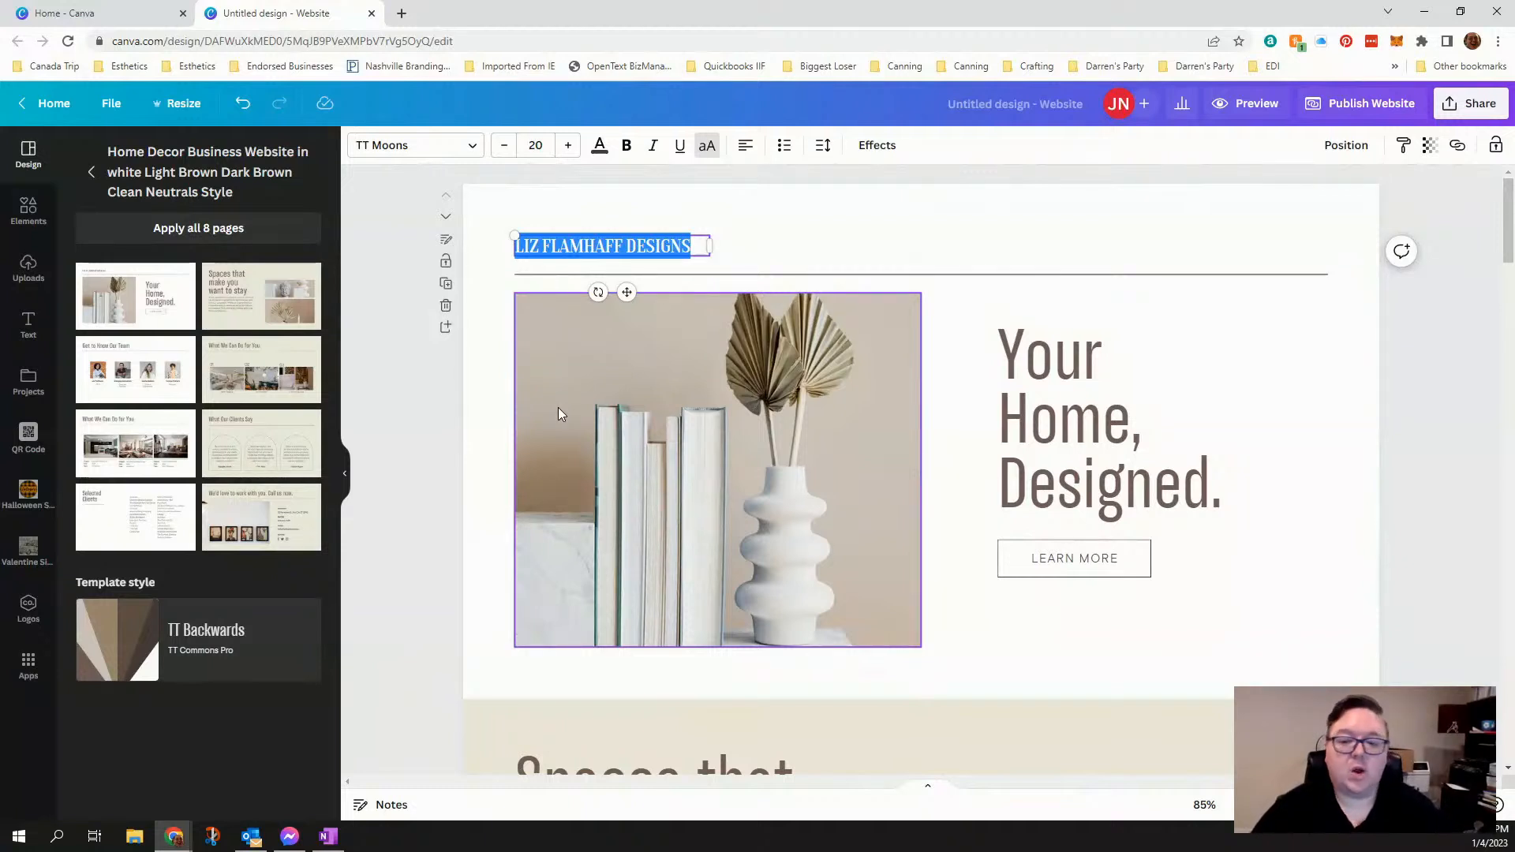
key("BackSpace")
type("JN")
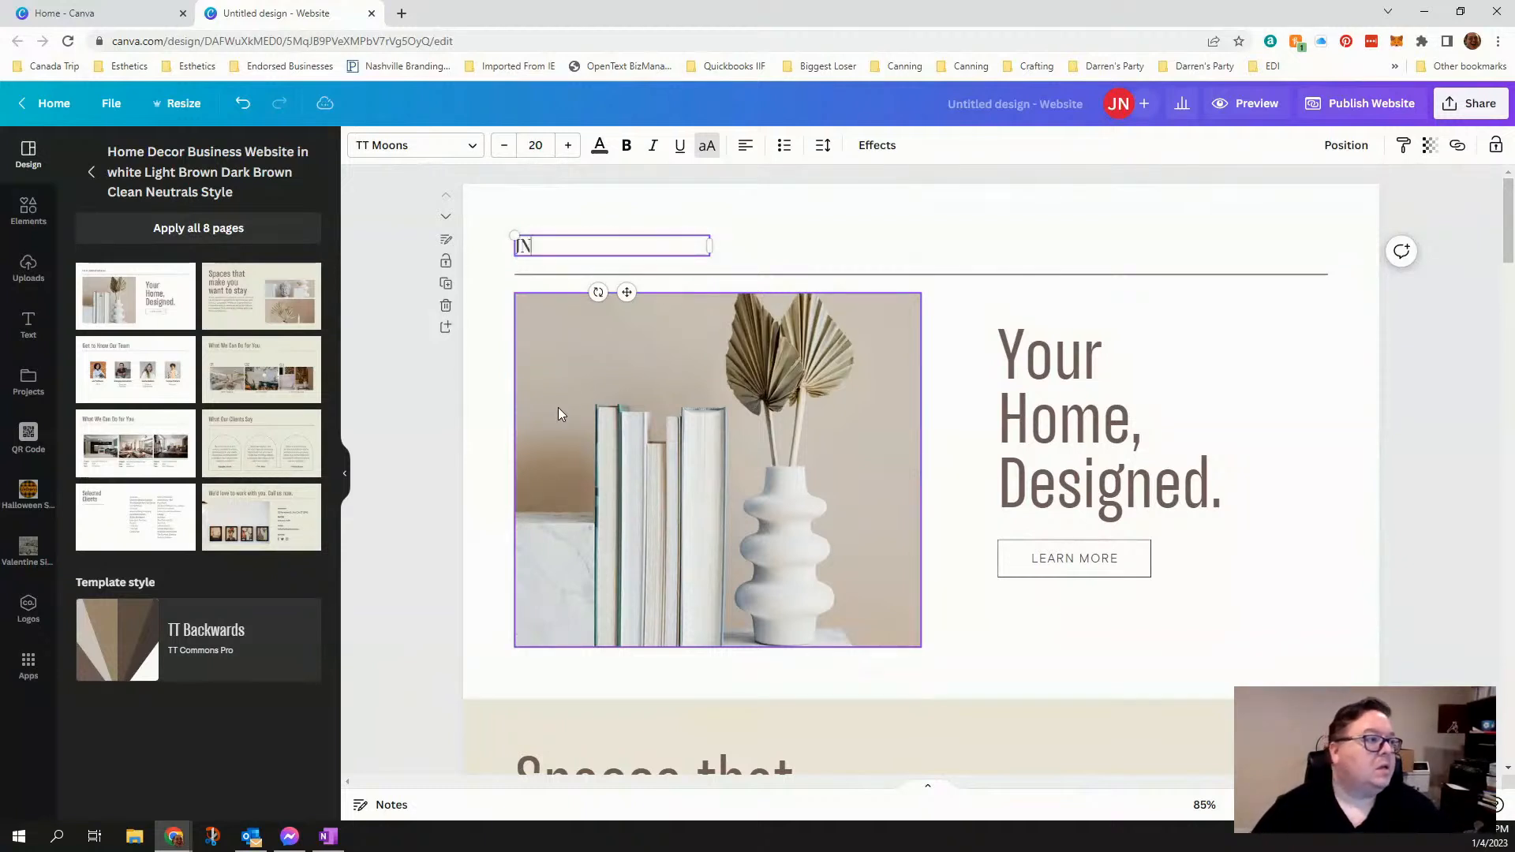
type("ORRELL CREATIONS")
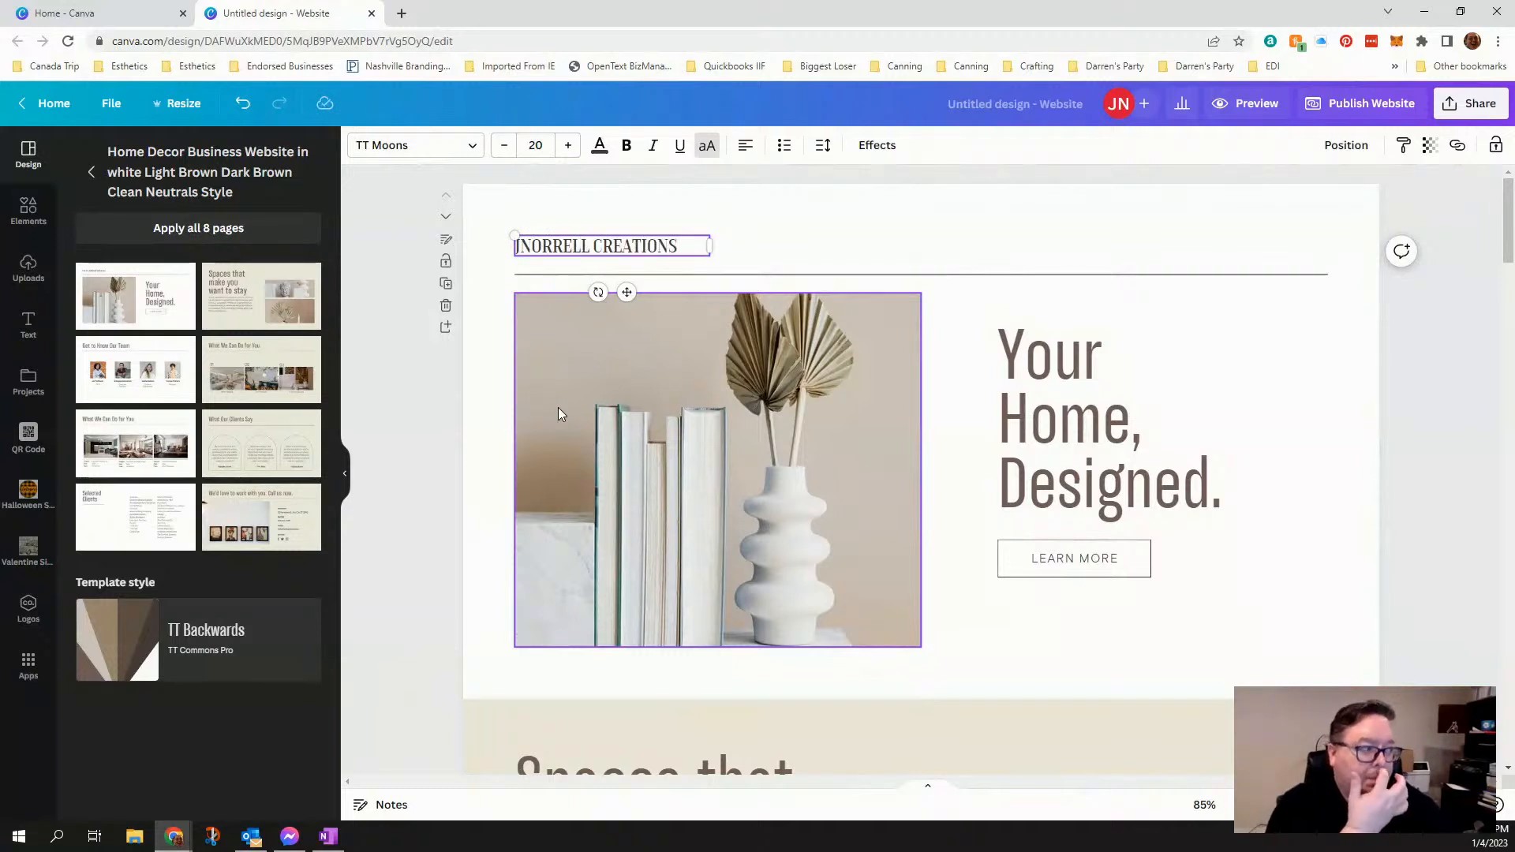
- Review the website's sections from first to last page and inspect the link options of the LEARN MORE button
left_click(1039, 460)
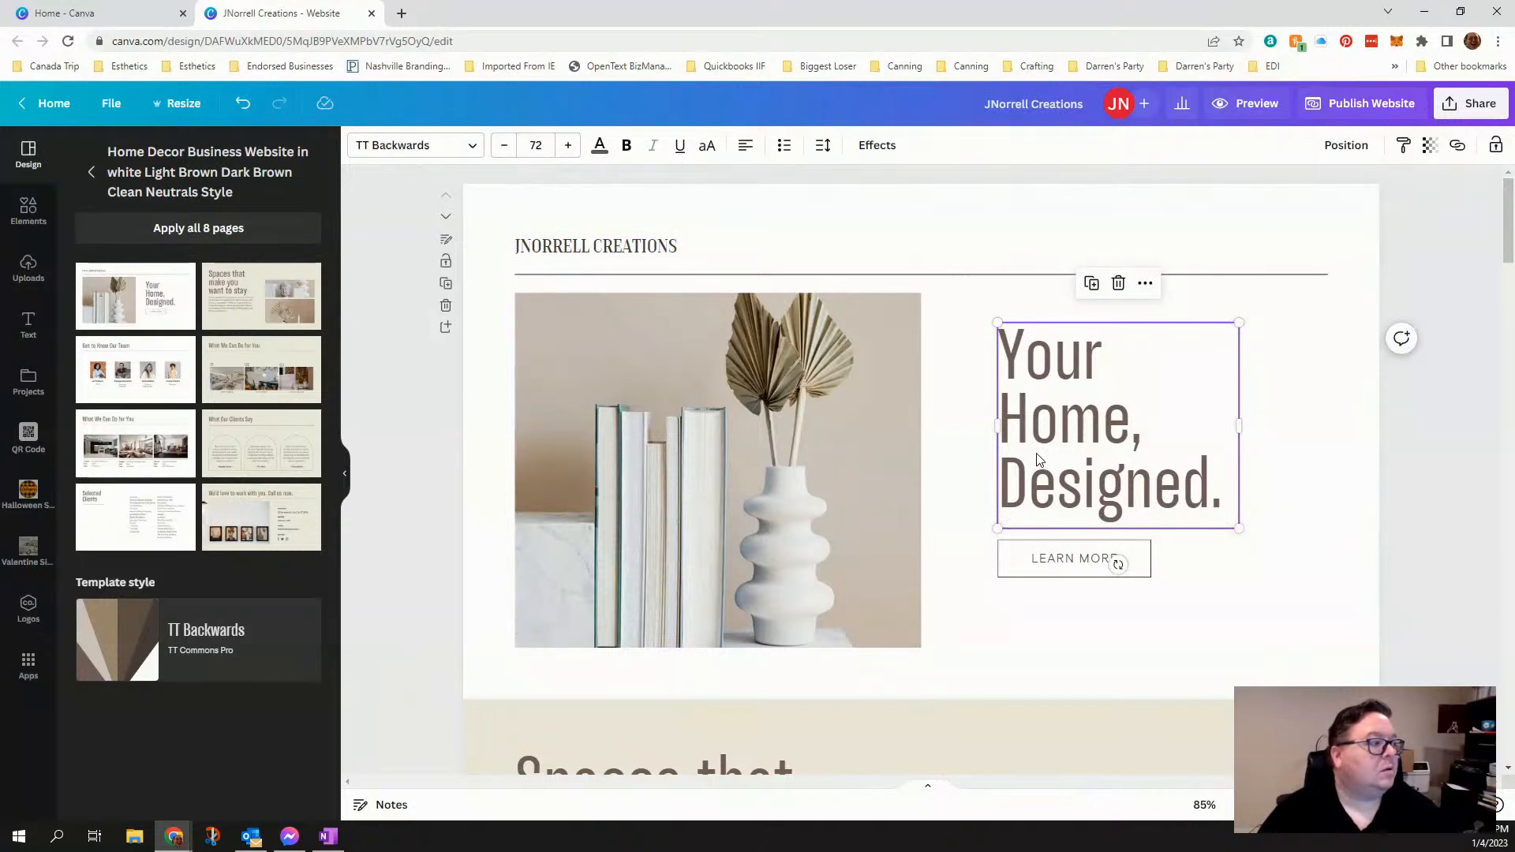
left_click(1077, 561)
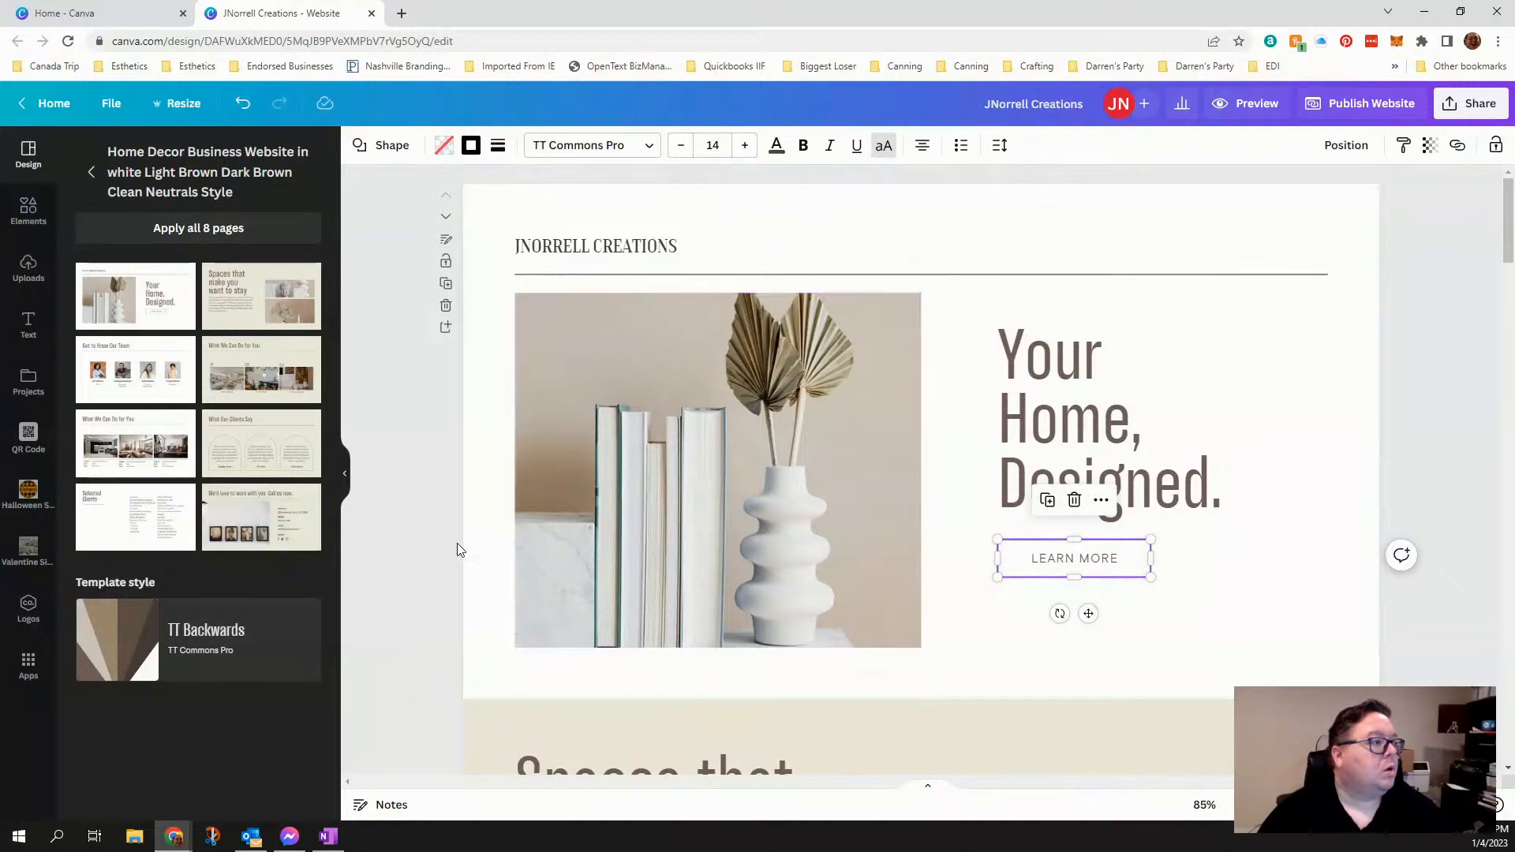
scroll(448, 641, "down", 4)
scroll(470, 638, "up", 4)
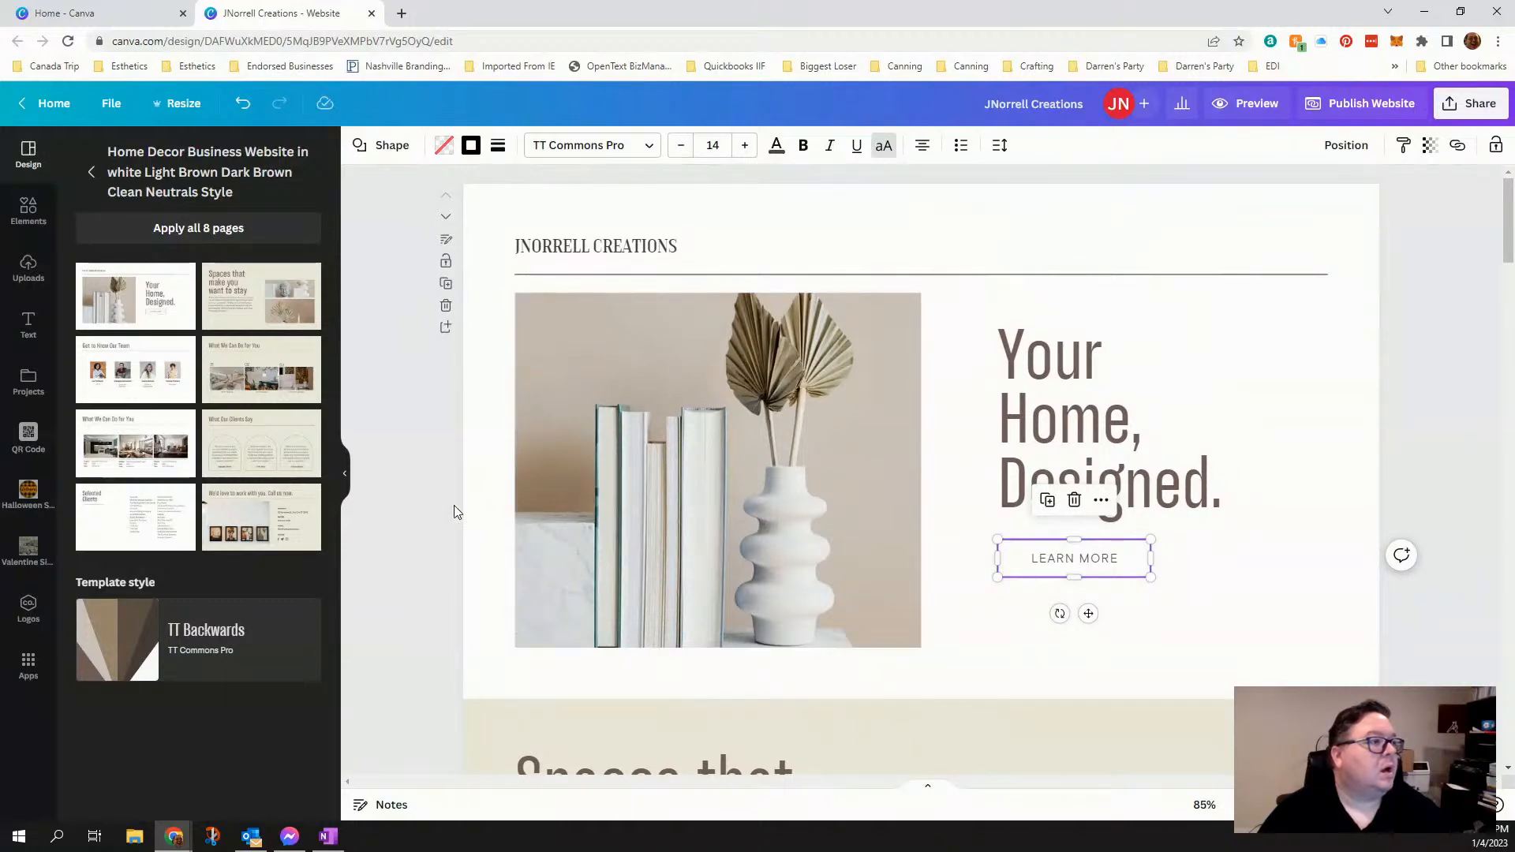
scroll(455, 512, "down", 15)
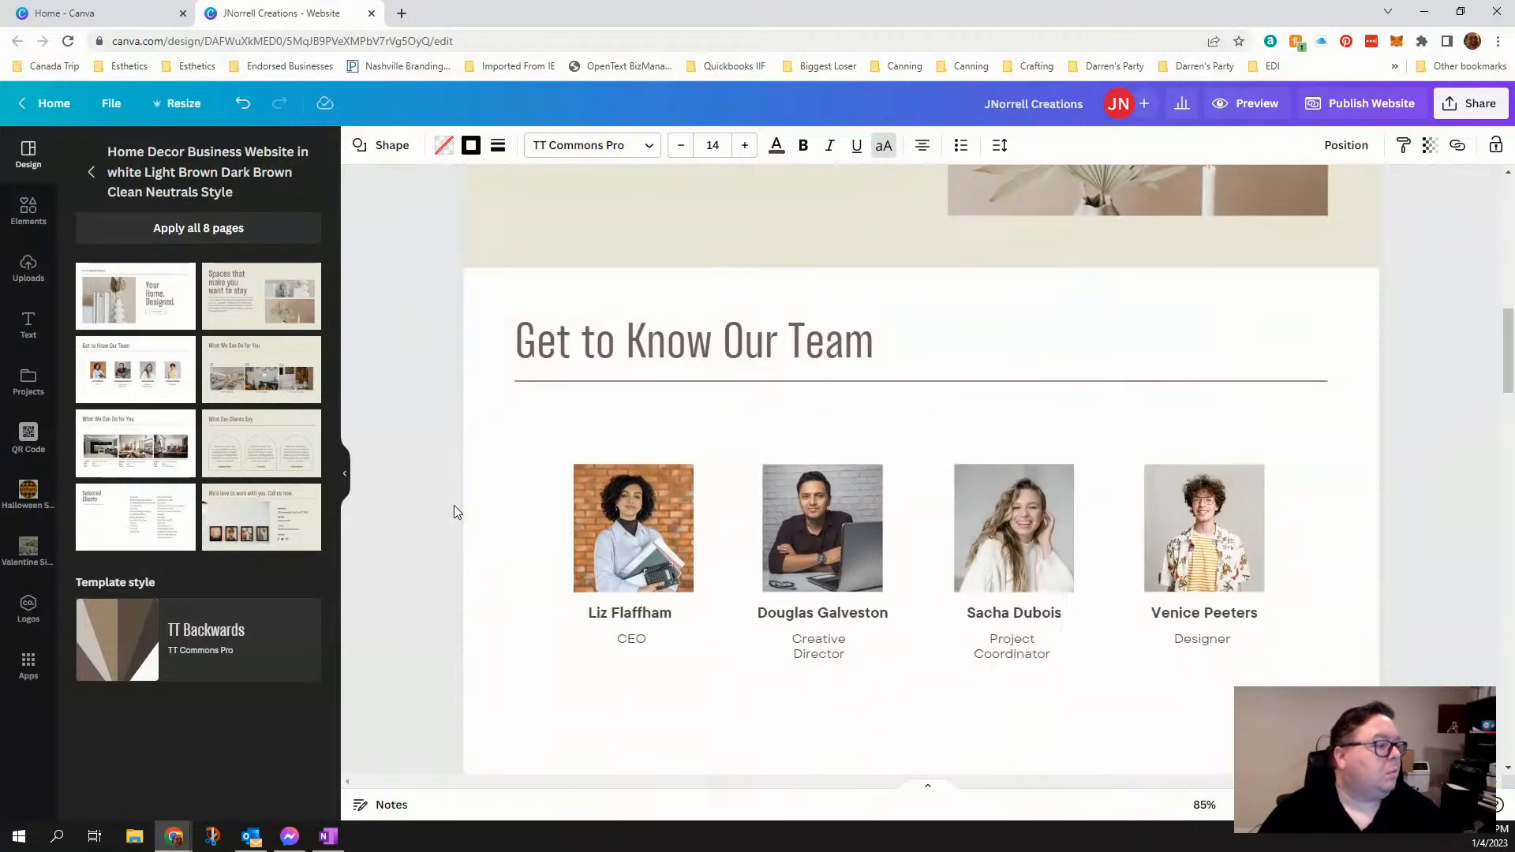
scroll(453, 511, "down", 15)
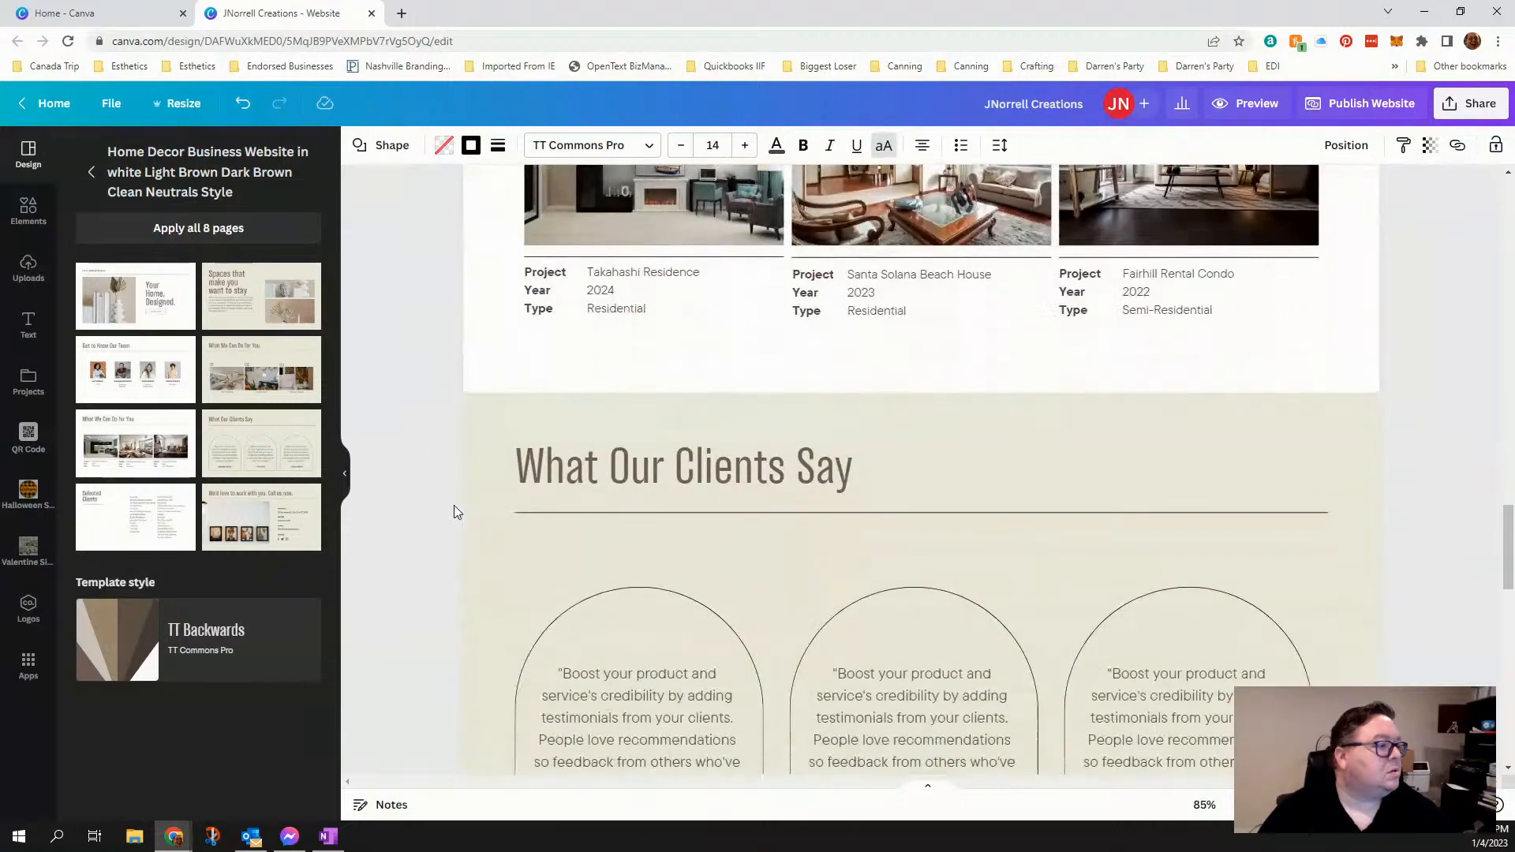
scroll(454, 512, "down", 5)
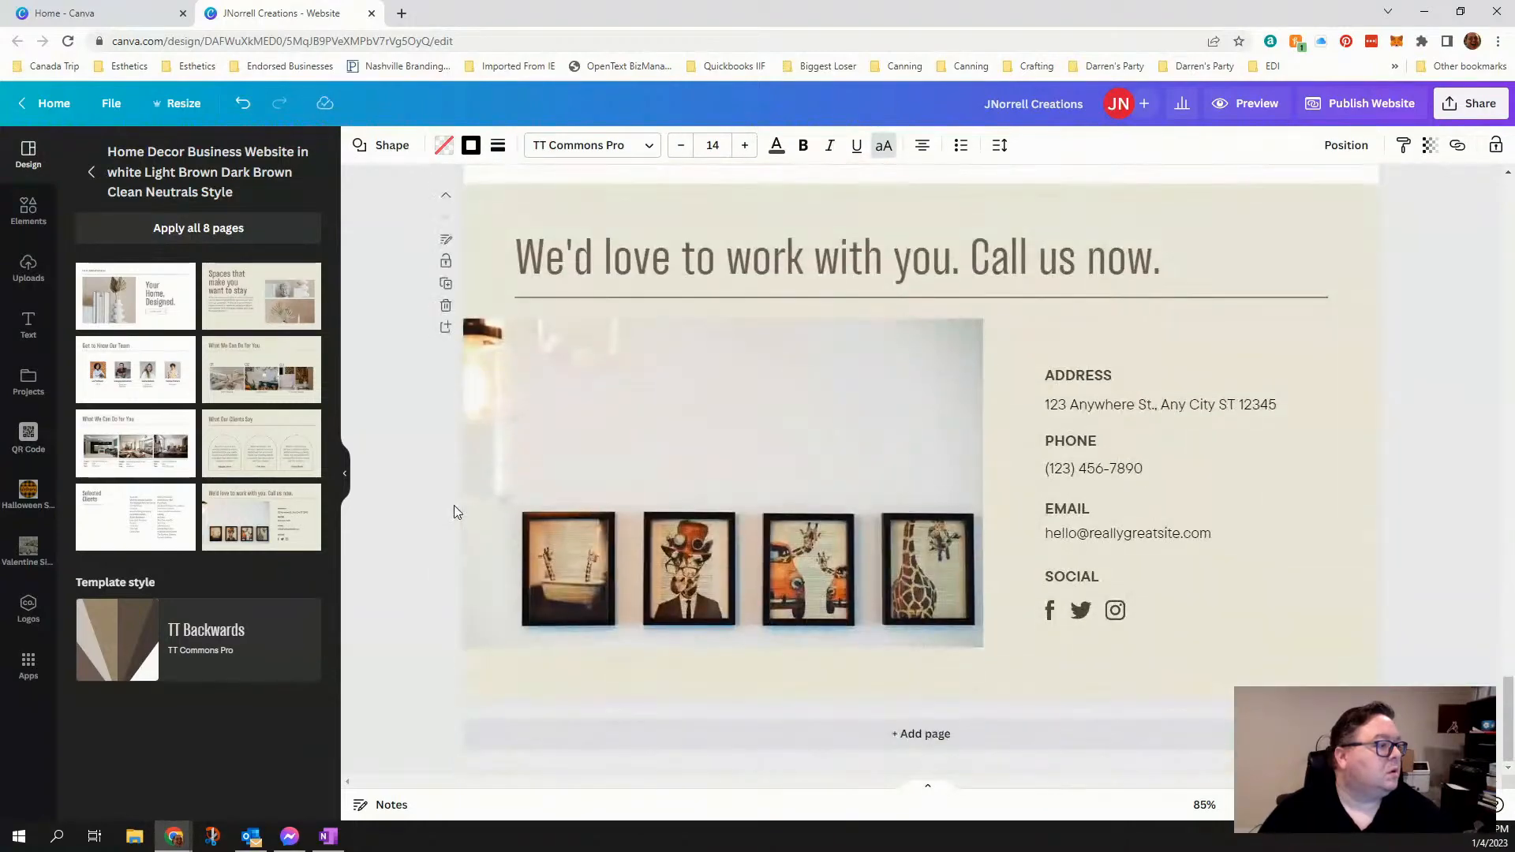
scroll(454, 511, "up", 20)
scroll(456, 512, "up", 5)
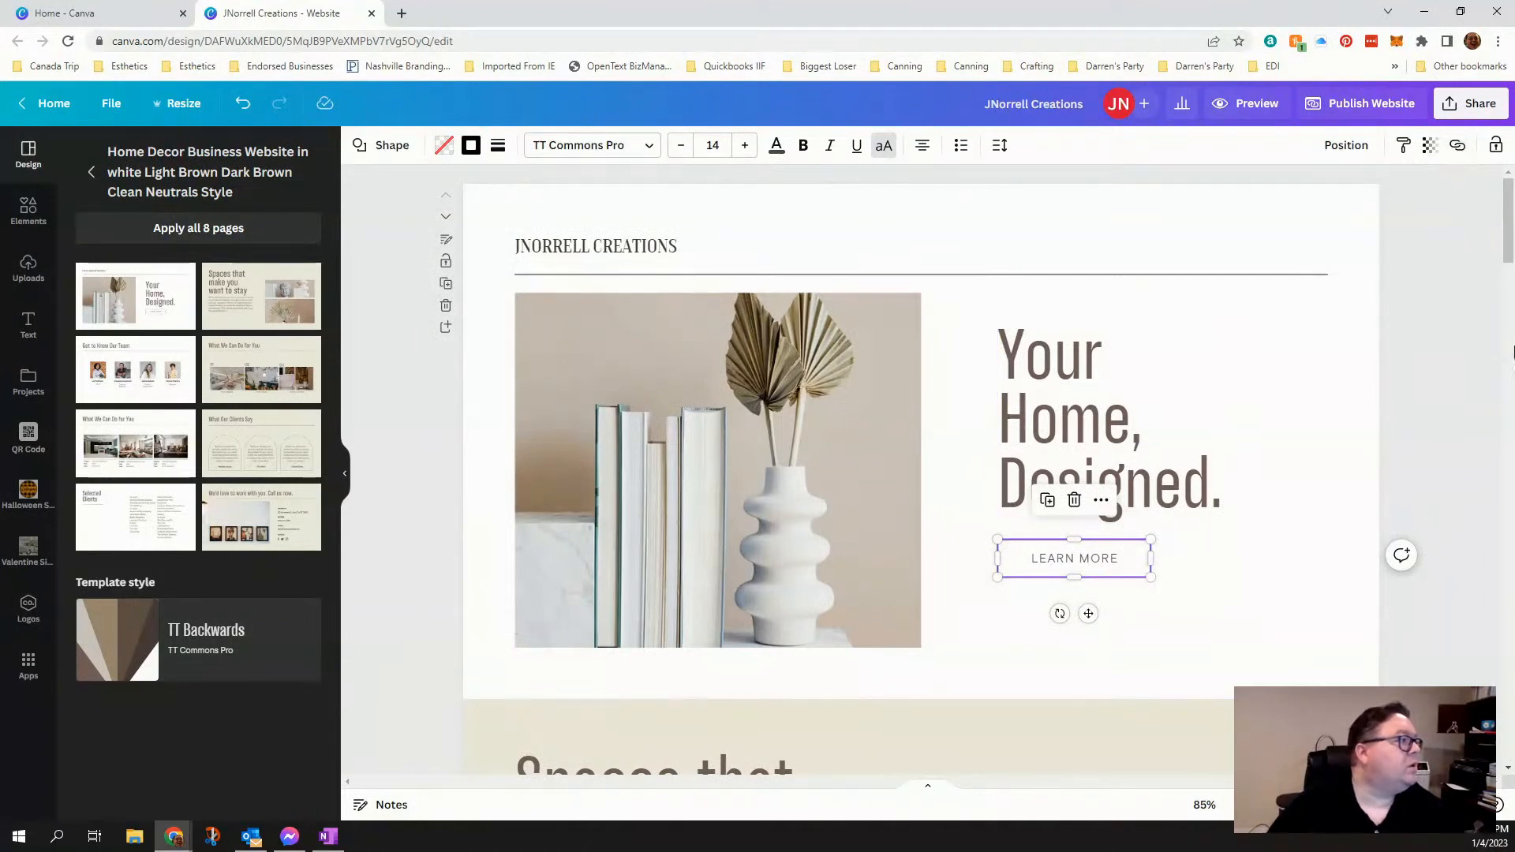
left_click(1457, 147)
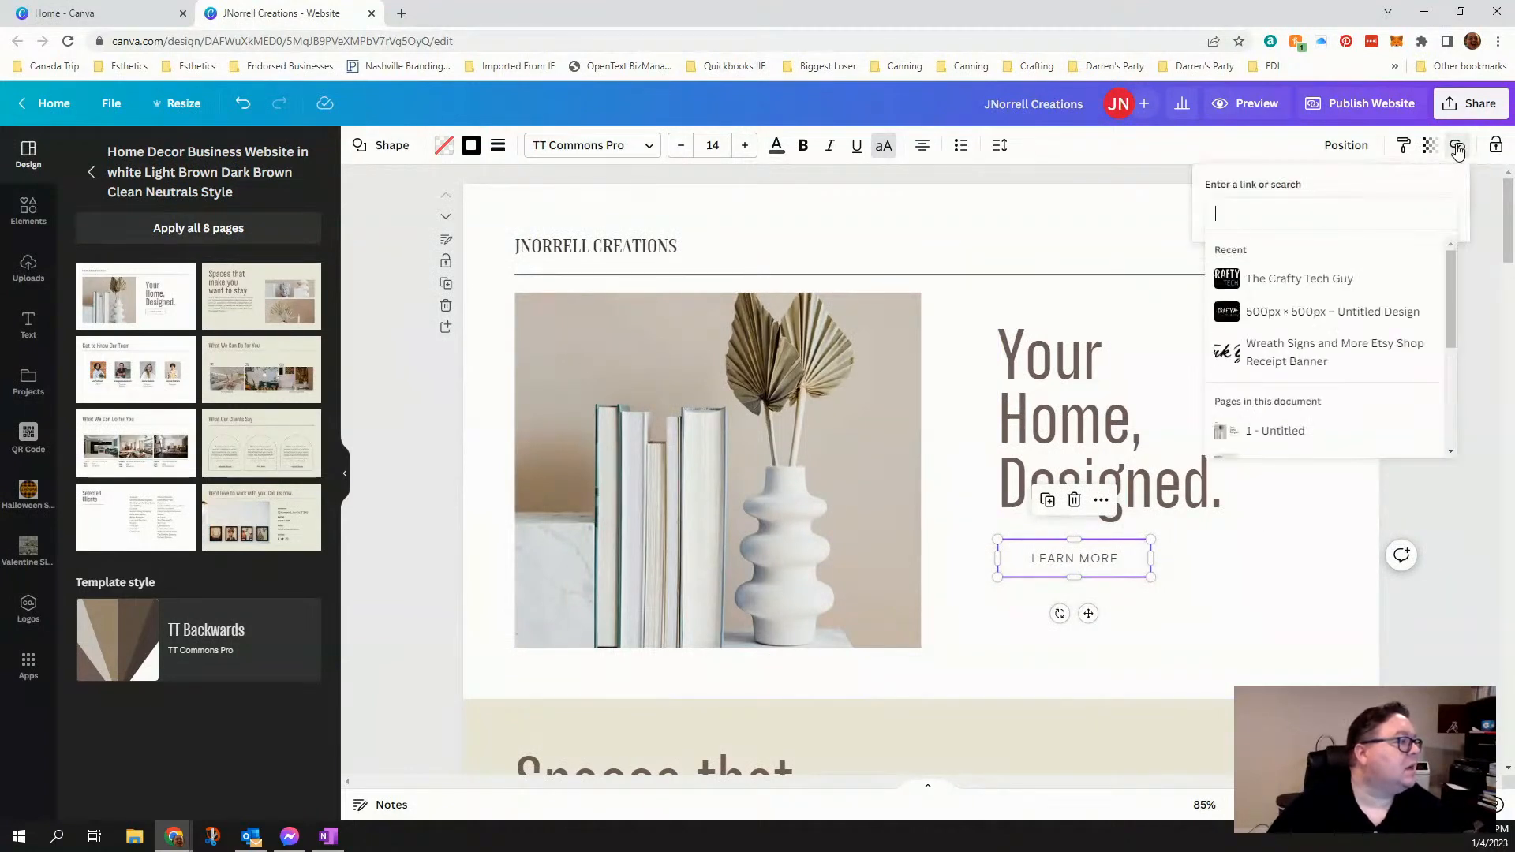
left_click(1494, 218)
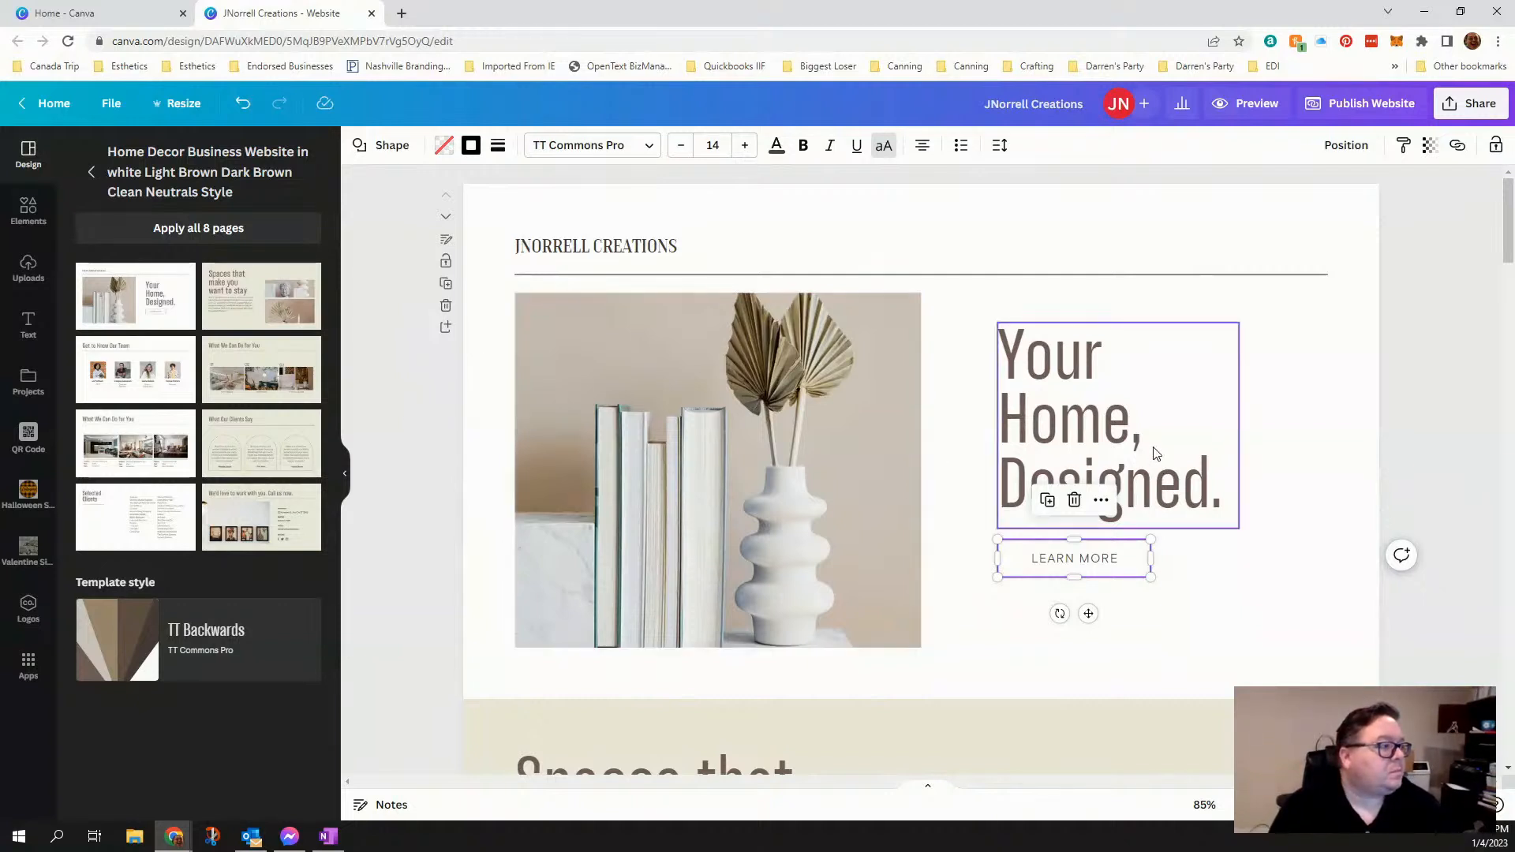
left_click(1071, 395)
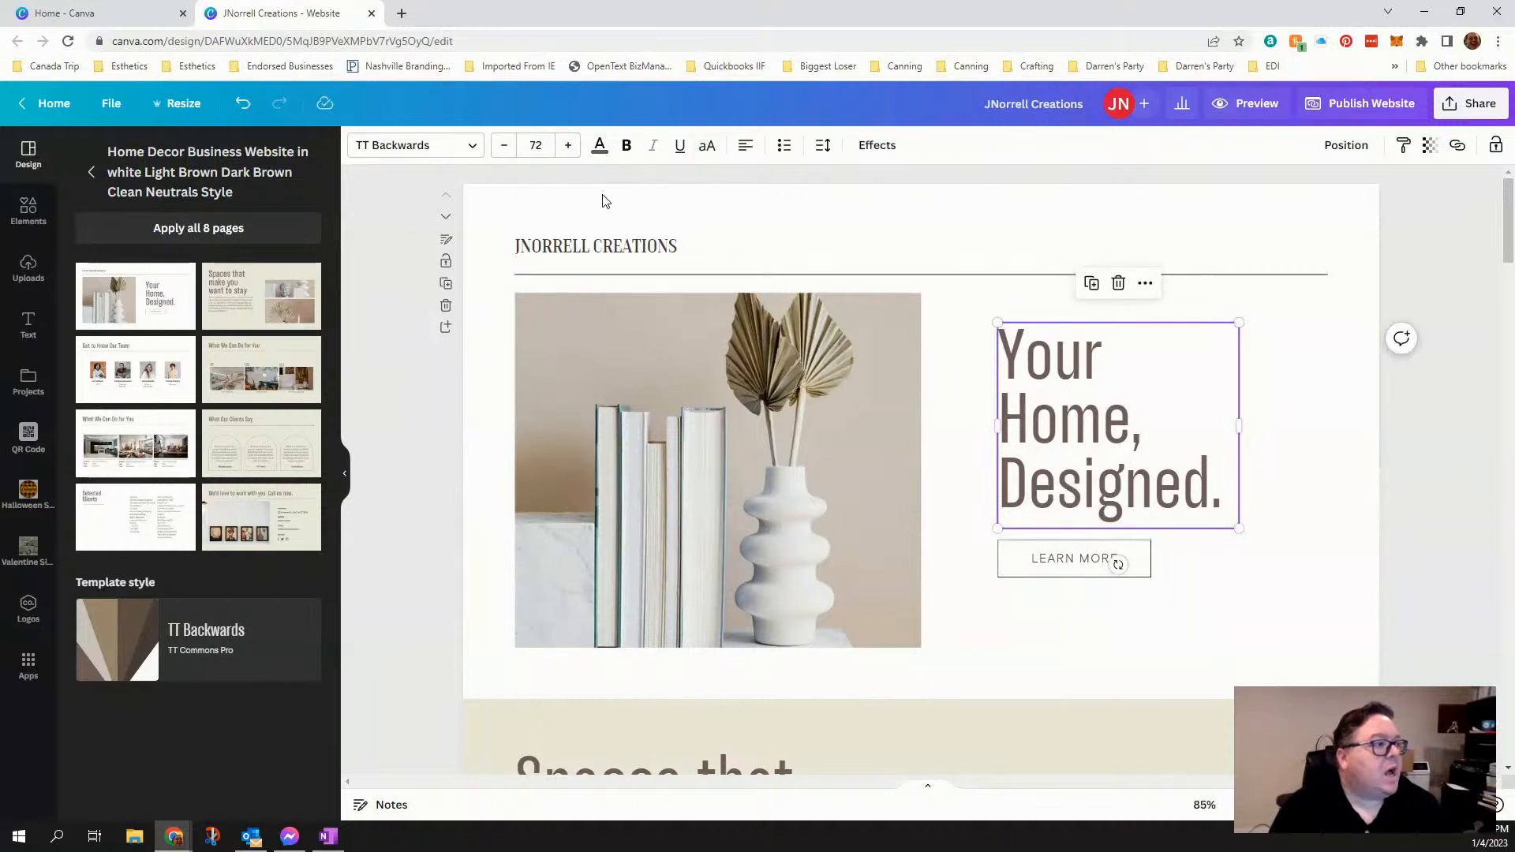
double_click(1046, 422)
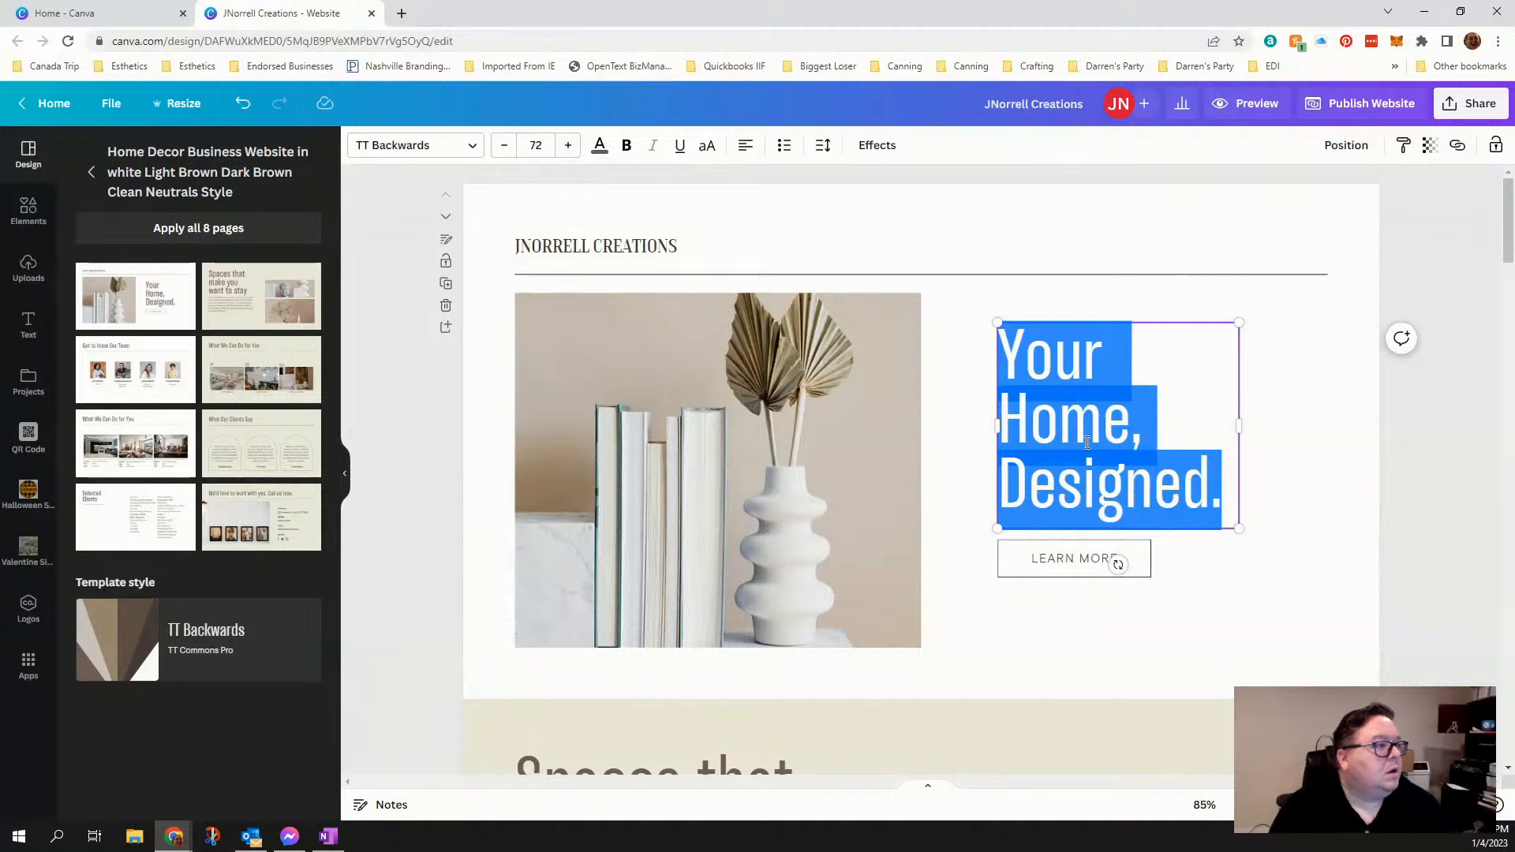
left_click(1199, 413)
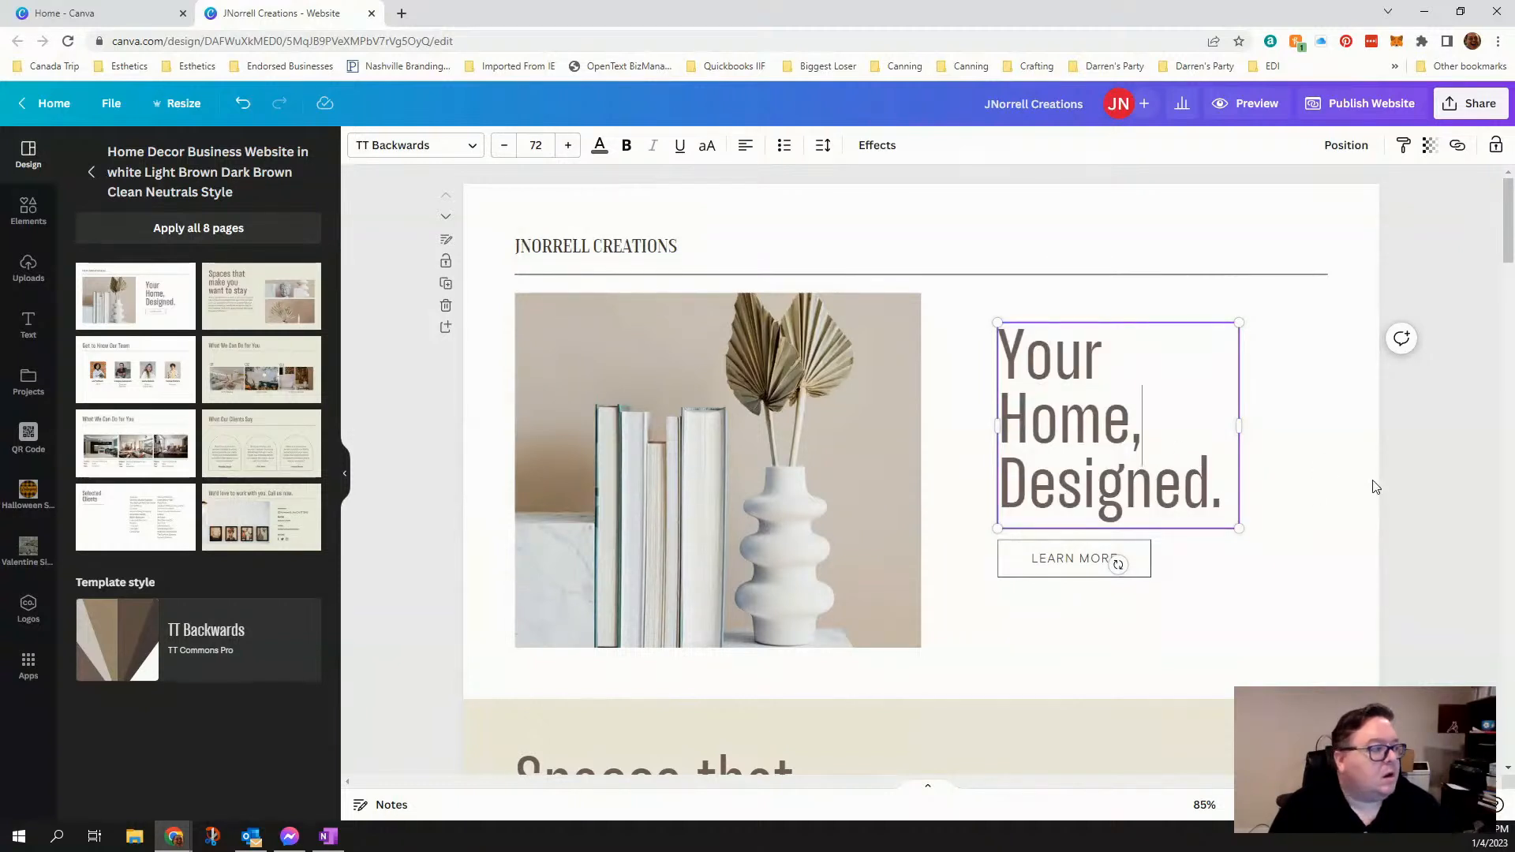
left_click_drag(1226, 491, 1052, 362)
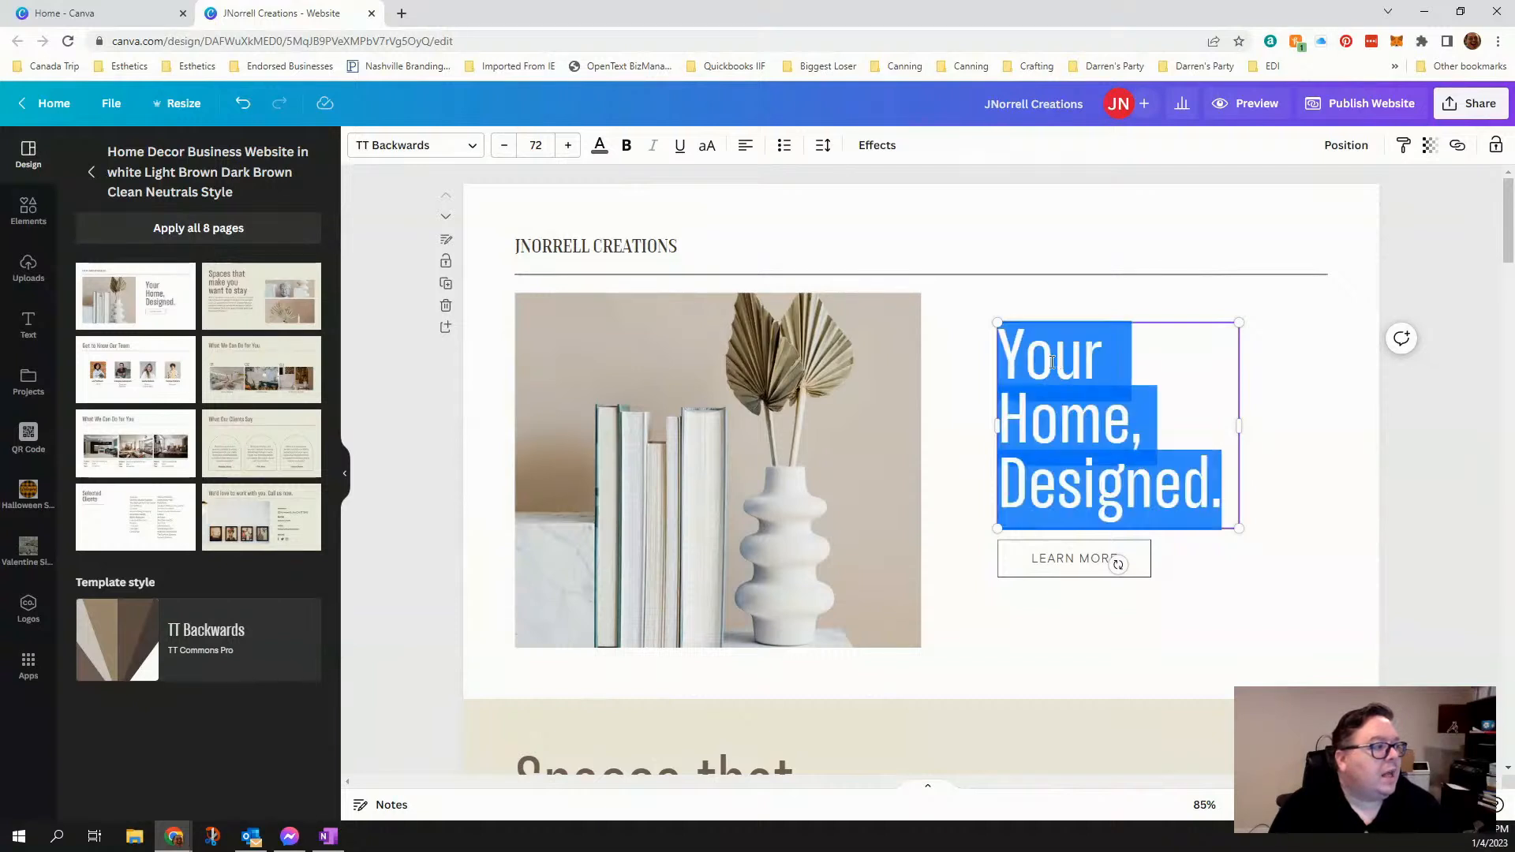
left_click(1098, 453)
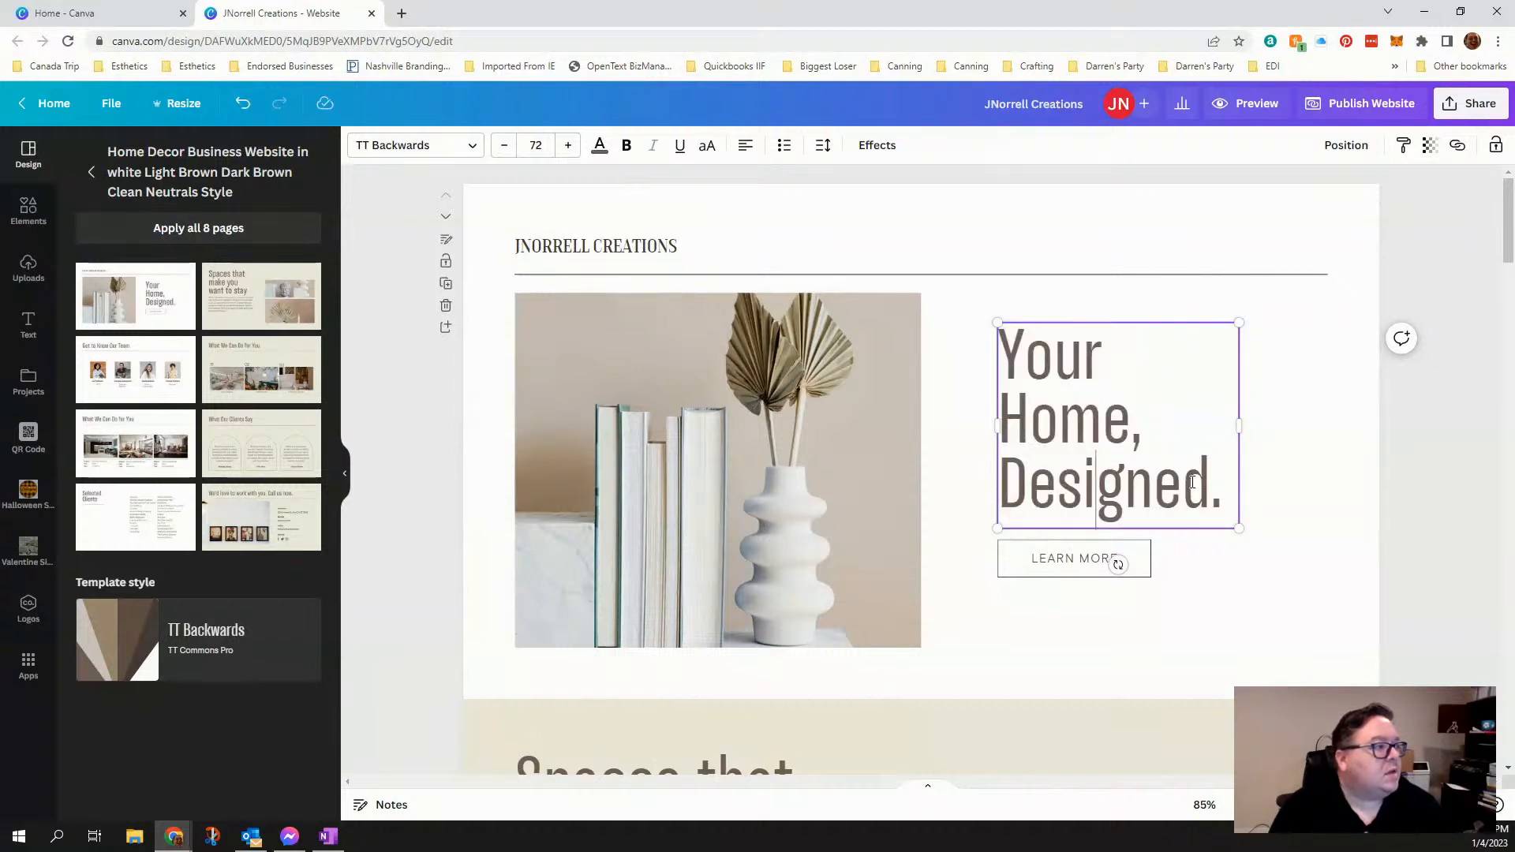
left_click_drag(1220, 493, 1033, 359)
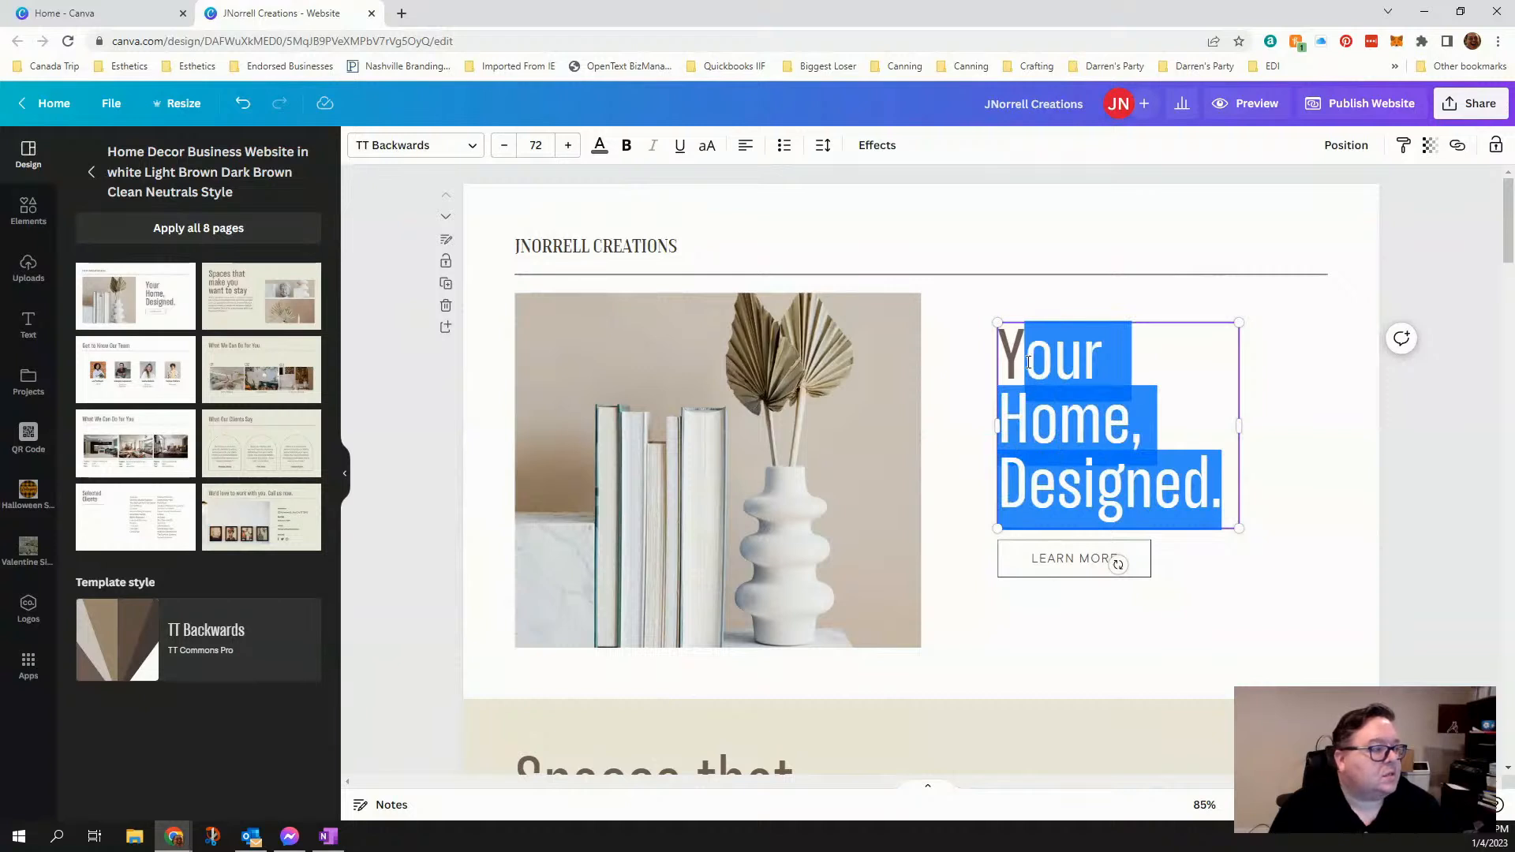
left_click(1033, 359)
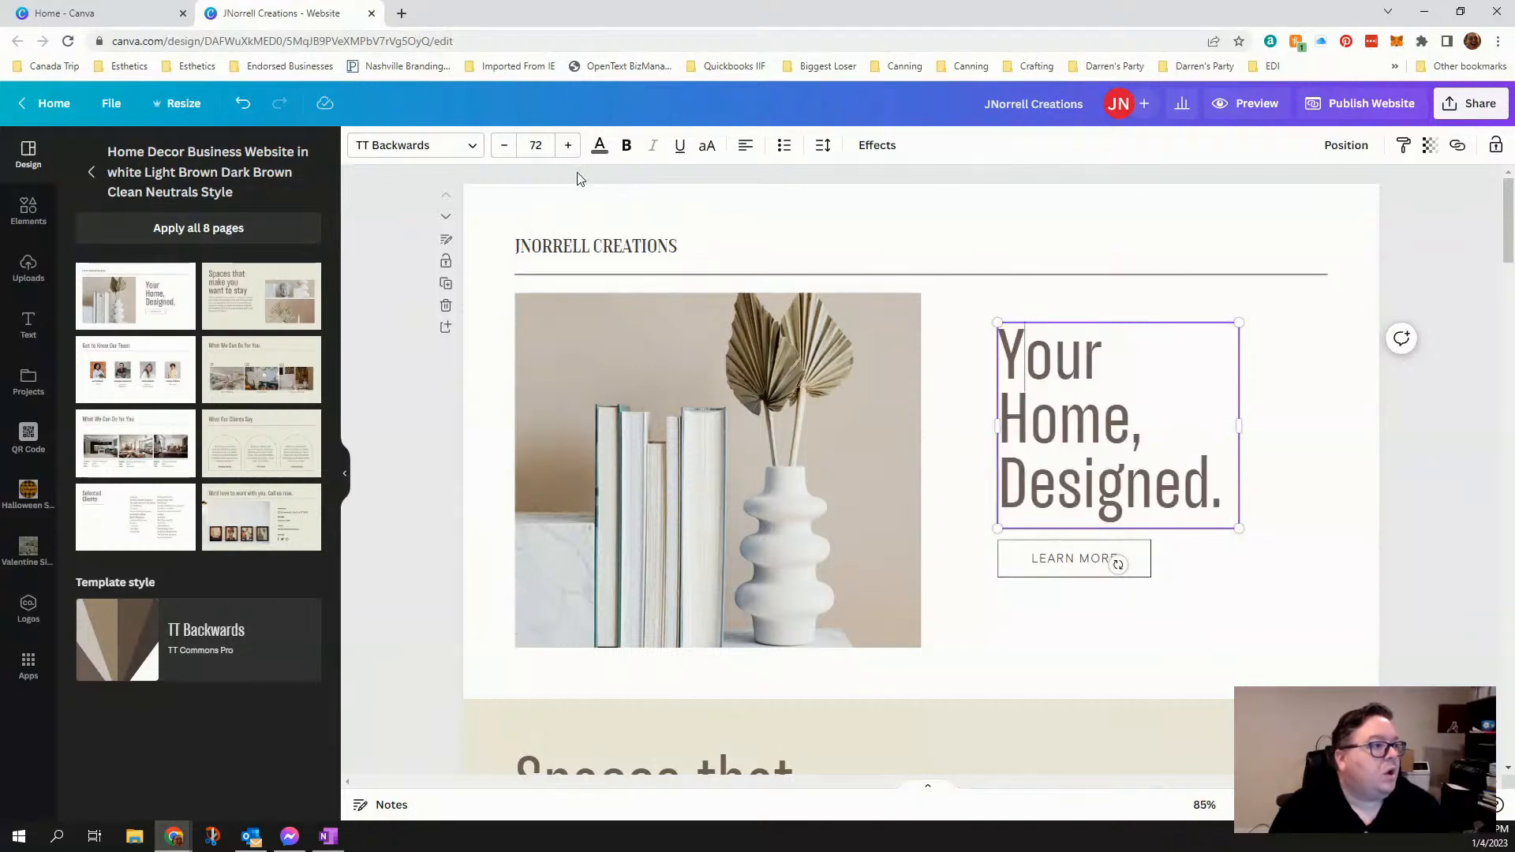
left_click(468, 150)
left_click(467, 149)
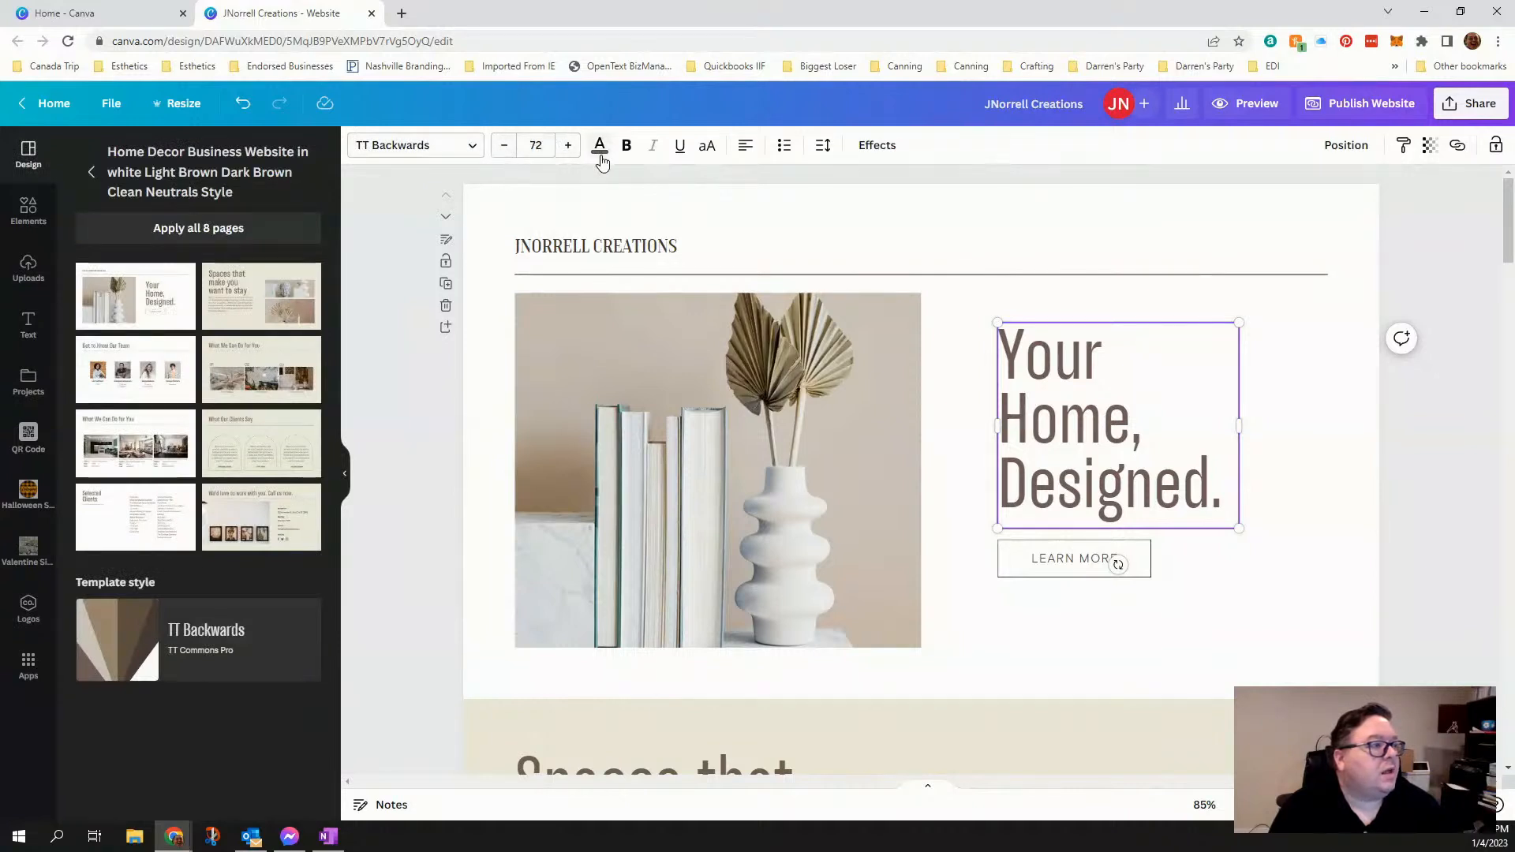
left_click(1329, 629)
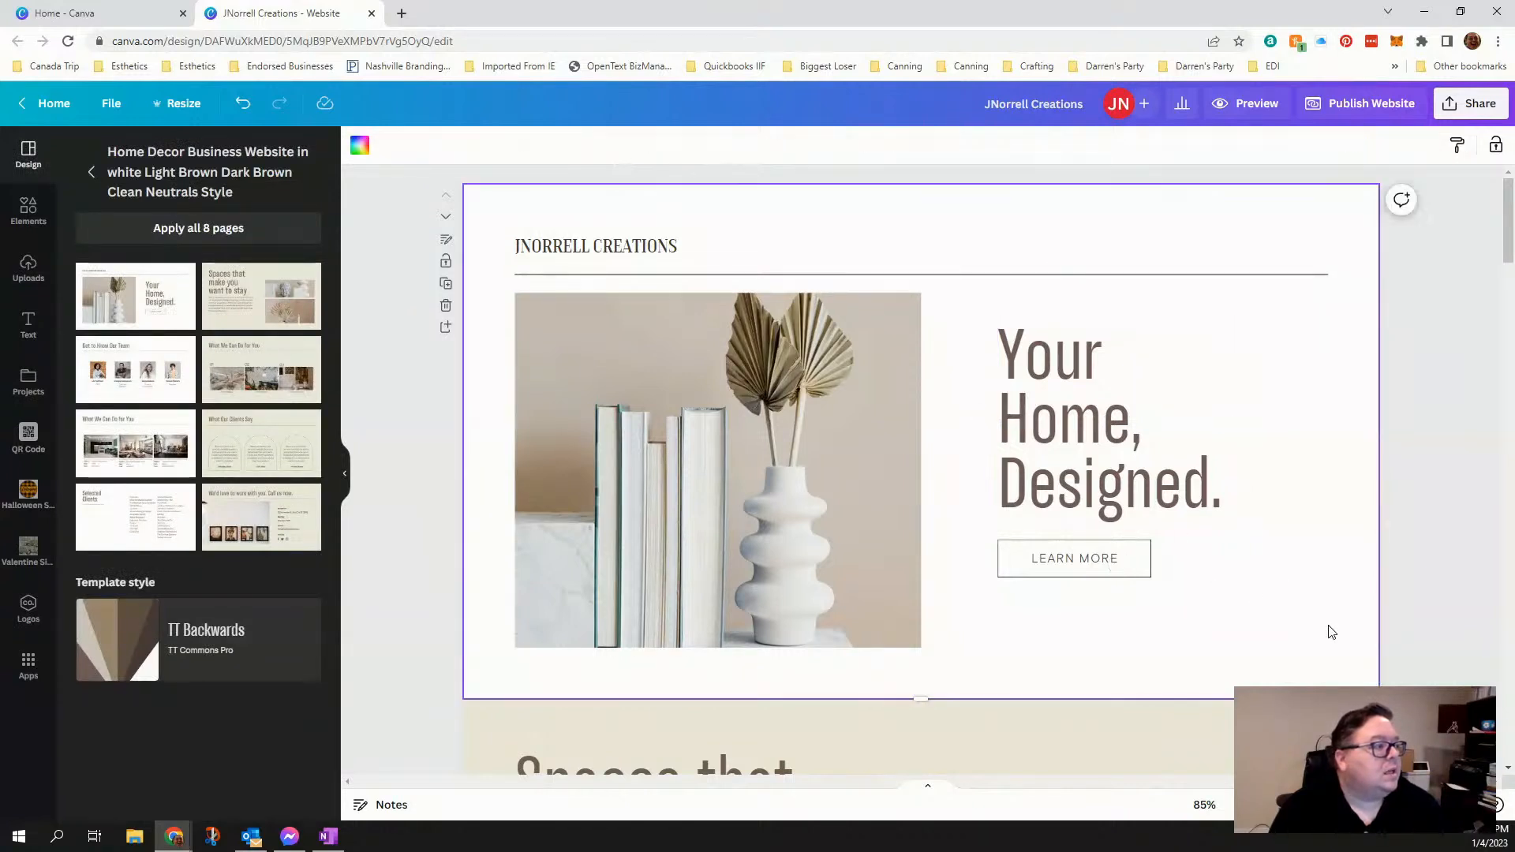
- Delete the LEARN MORE button below the "Your Home, Designed." heading on the first page
left_click(1064, 567)
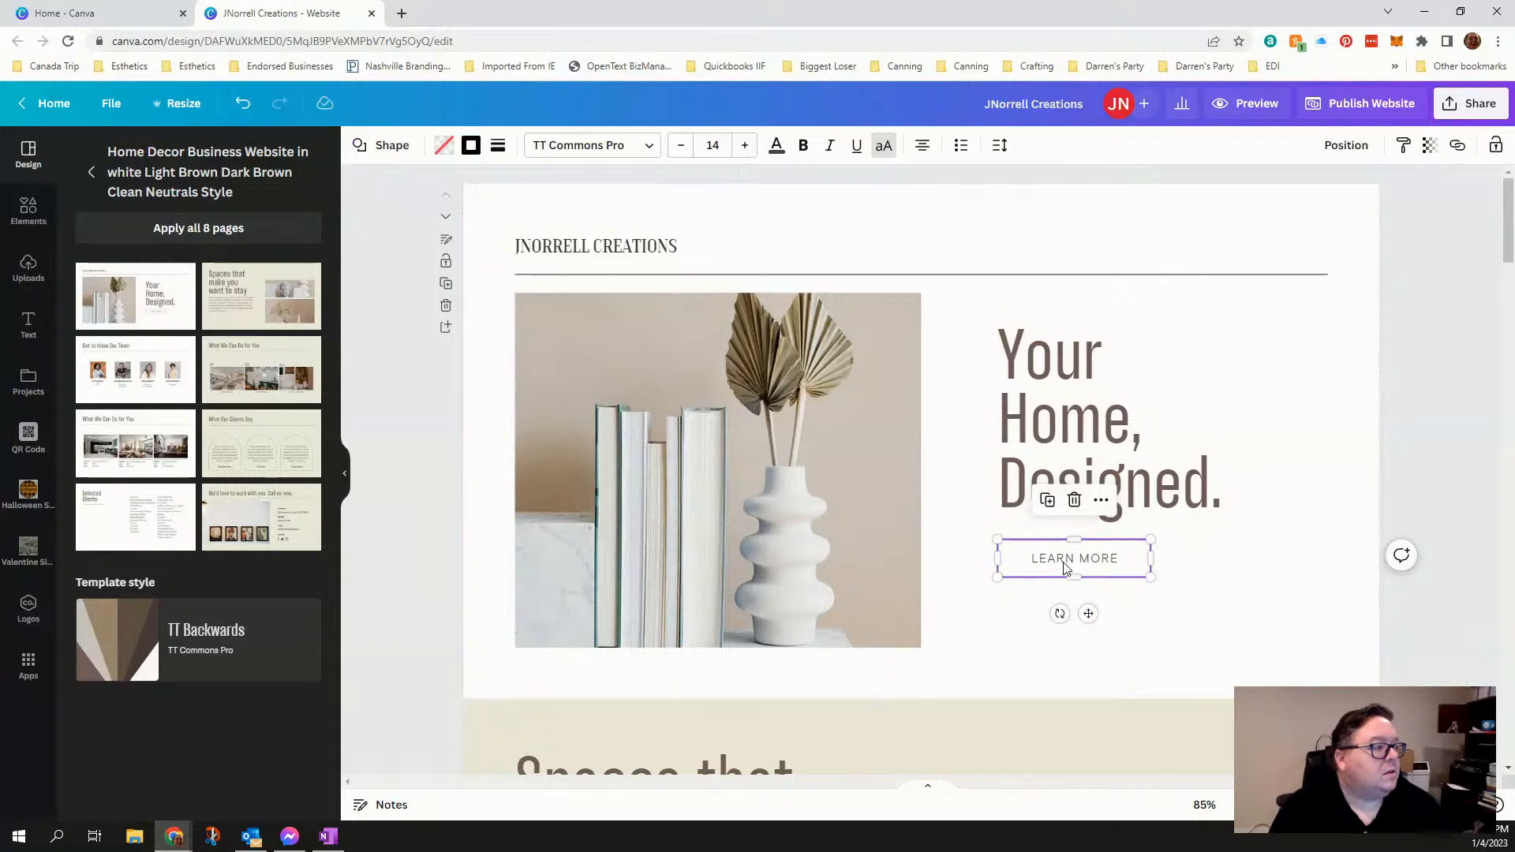
left_click(1074, 502)
left_click(1113, 588)
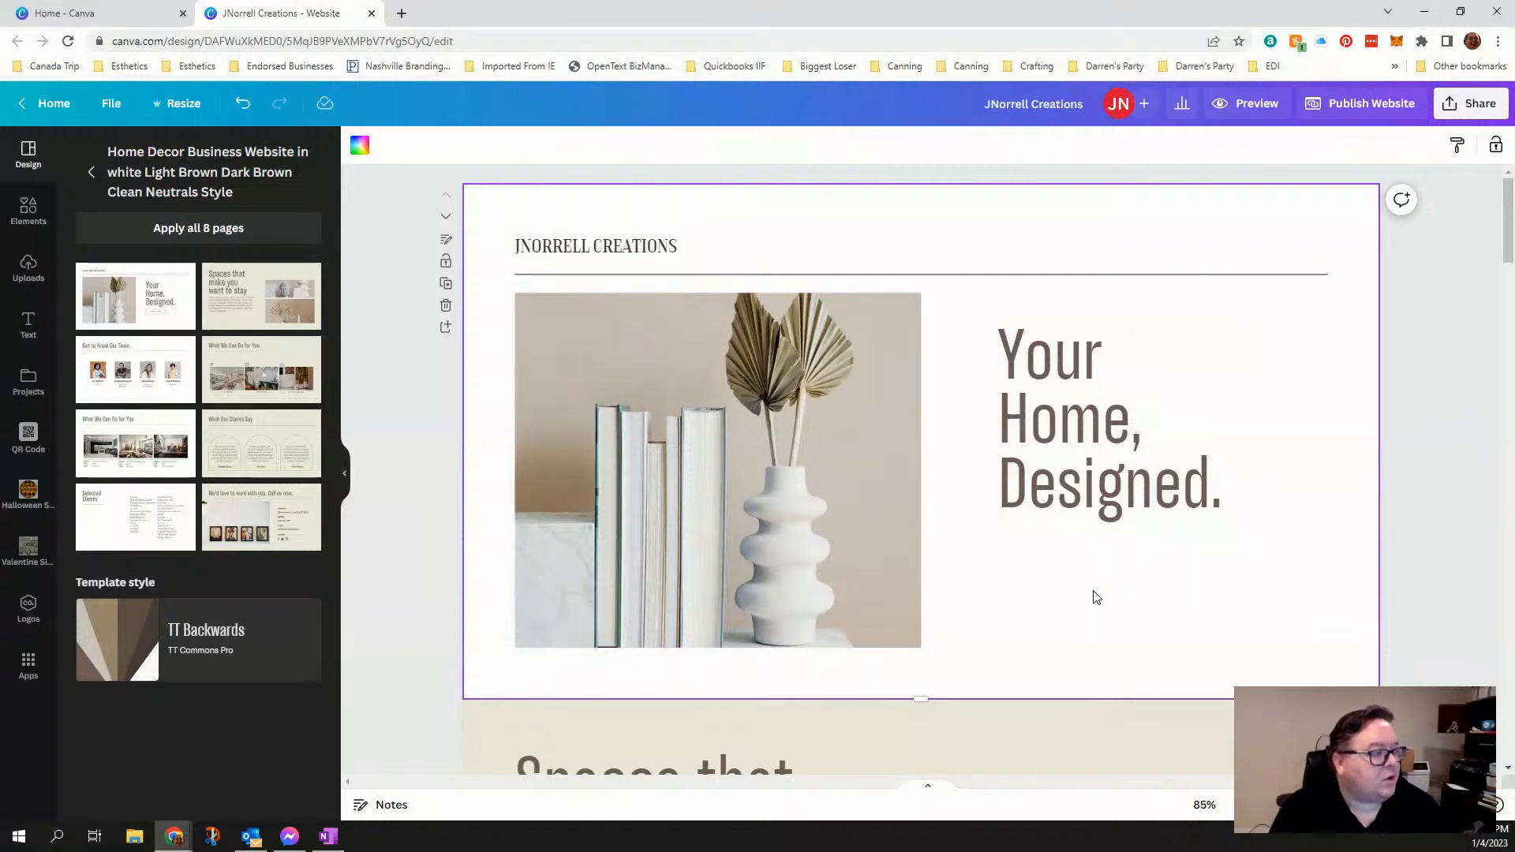
- Duplicate the header's business name text and place the copy directly below the "Your Home, Designed." heading, aligned with its left edge
left_click(630, 248)
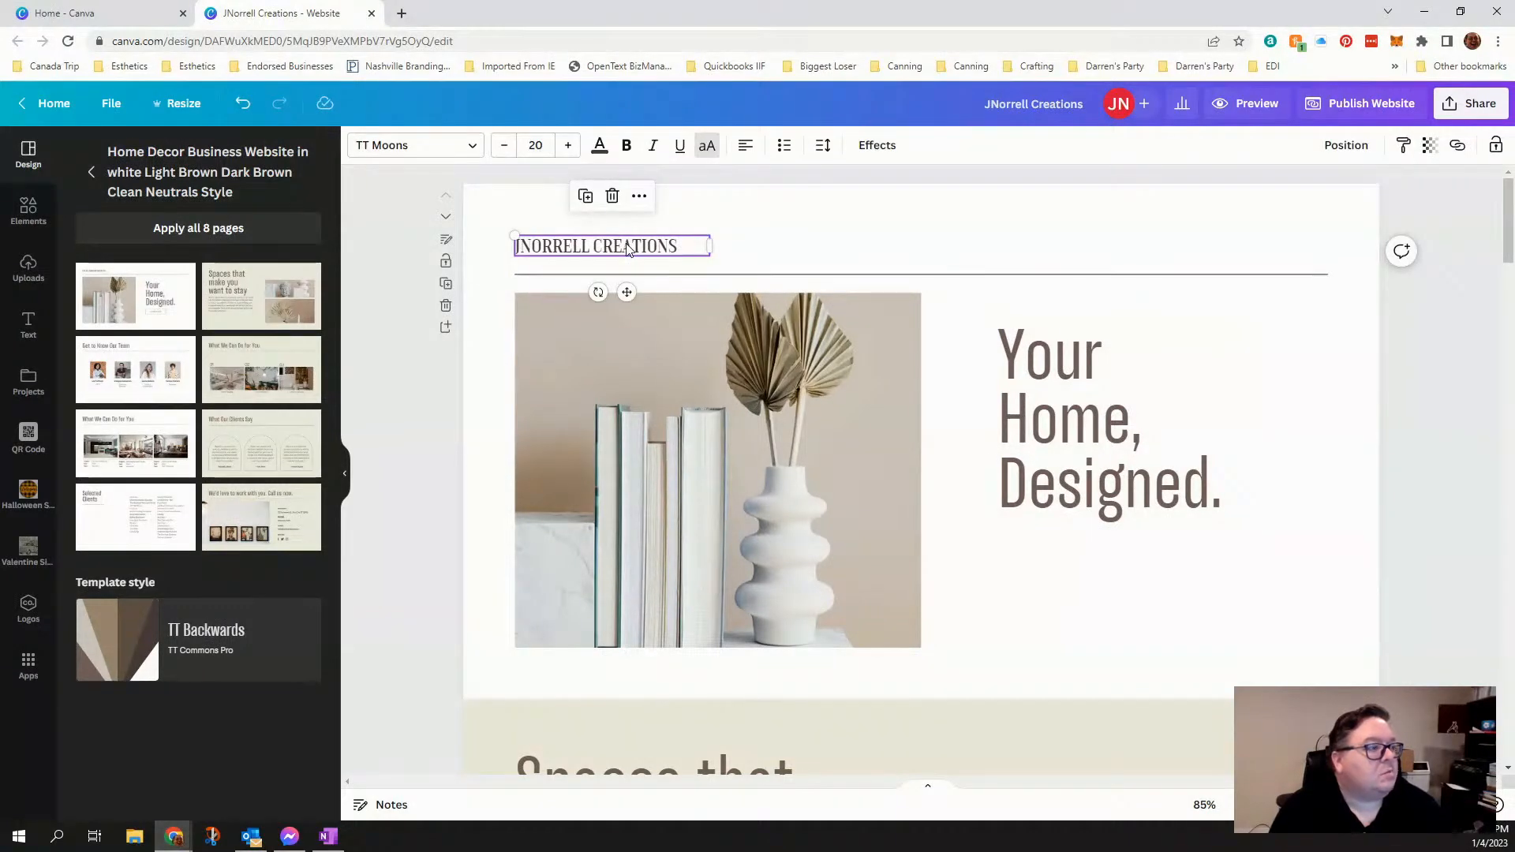
right_click(628, 250)
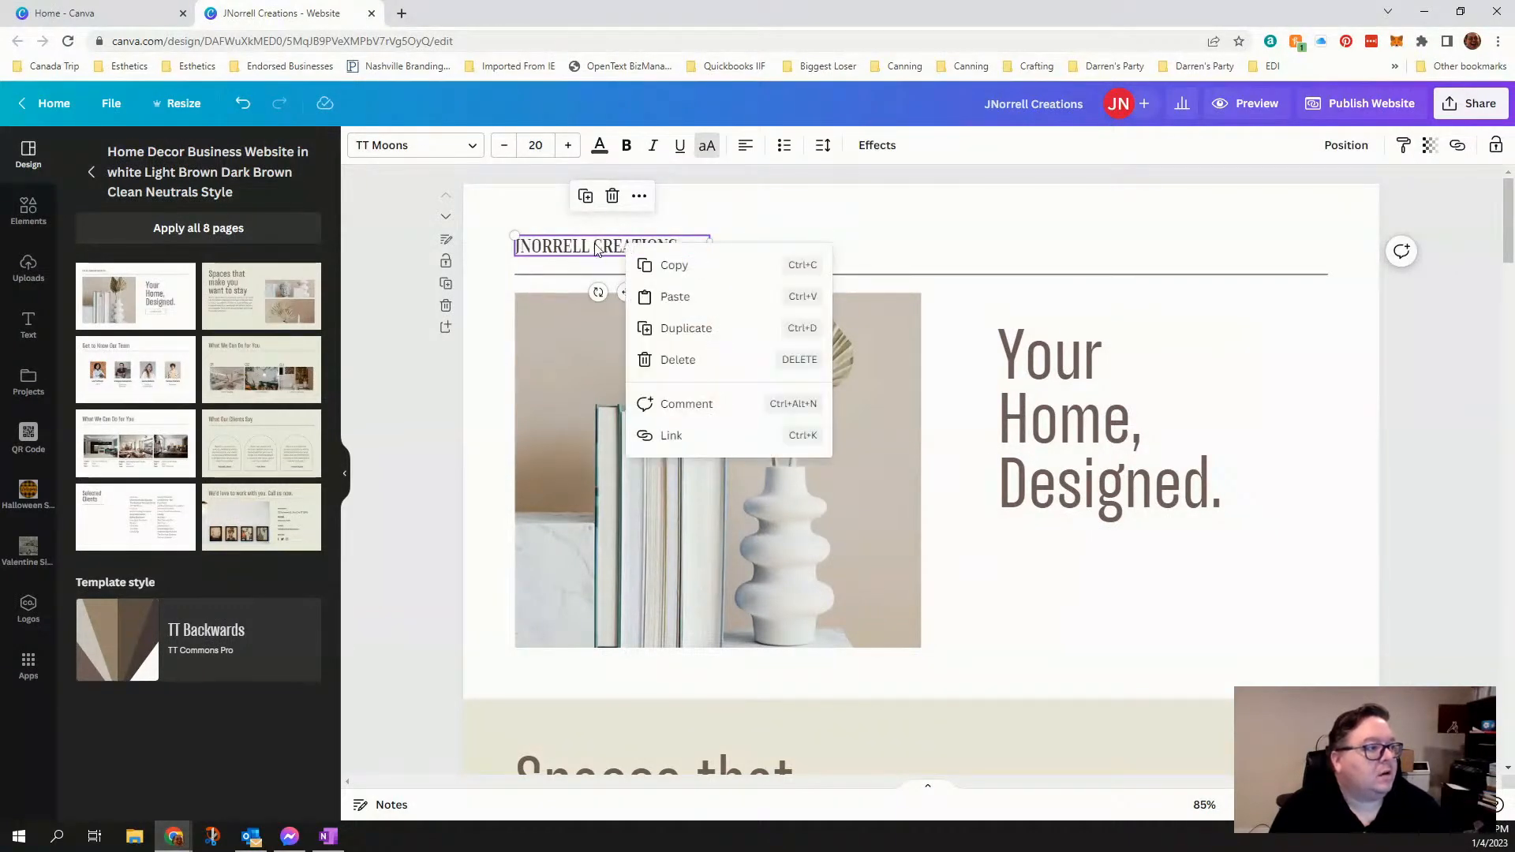
left_click(596, 246)
right_click(614, 244)
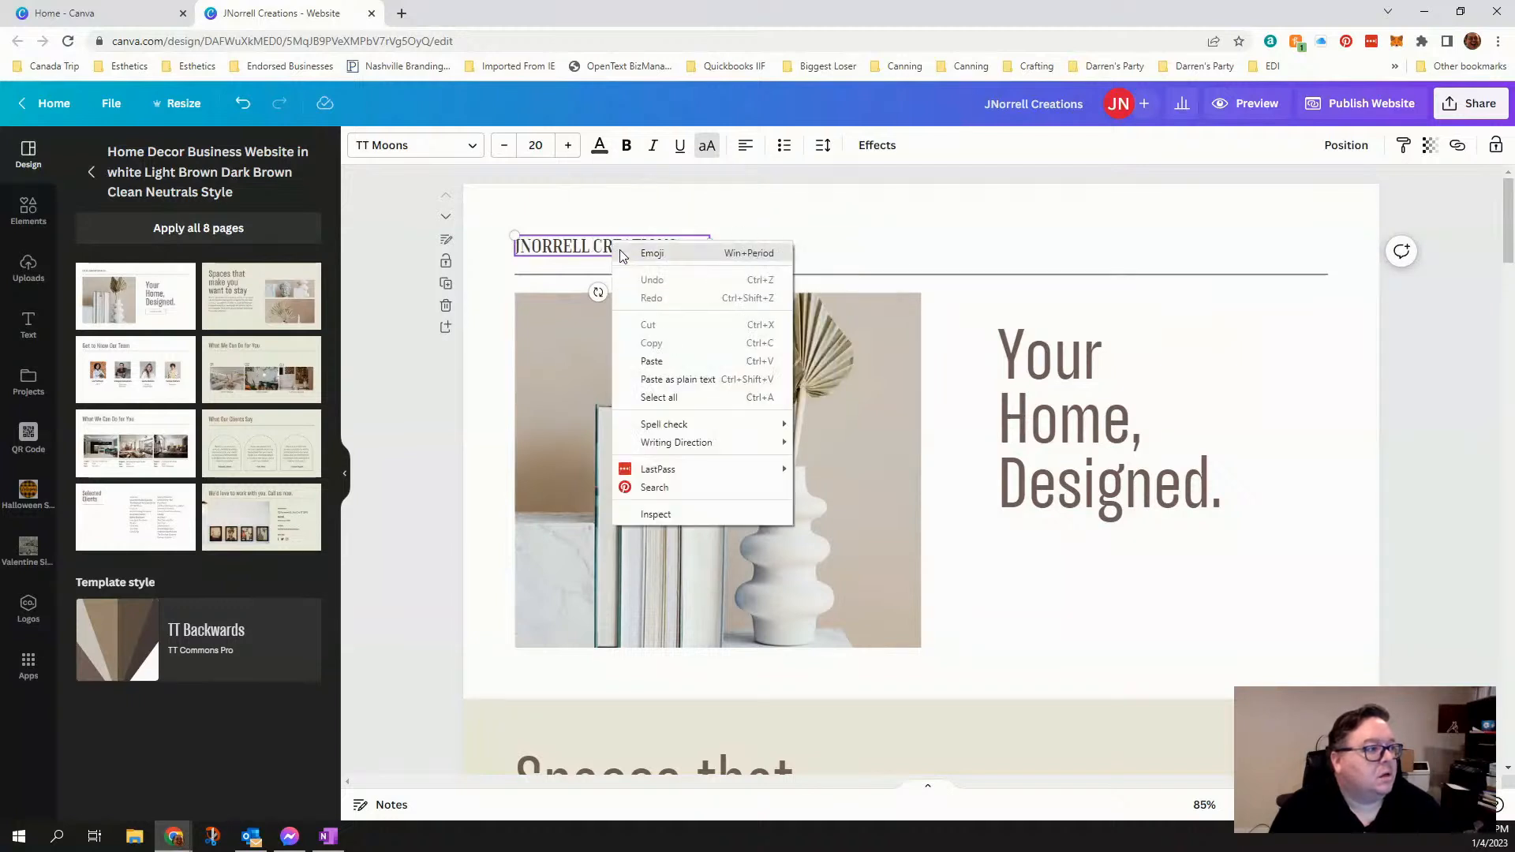
key("Escape")
right_click(592, 253)
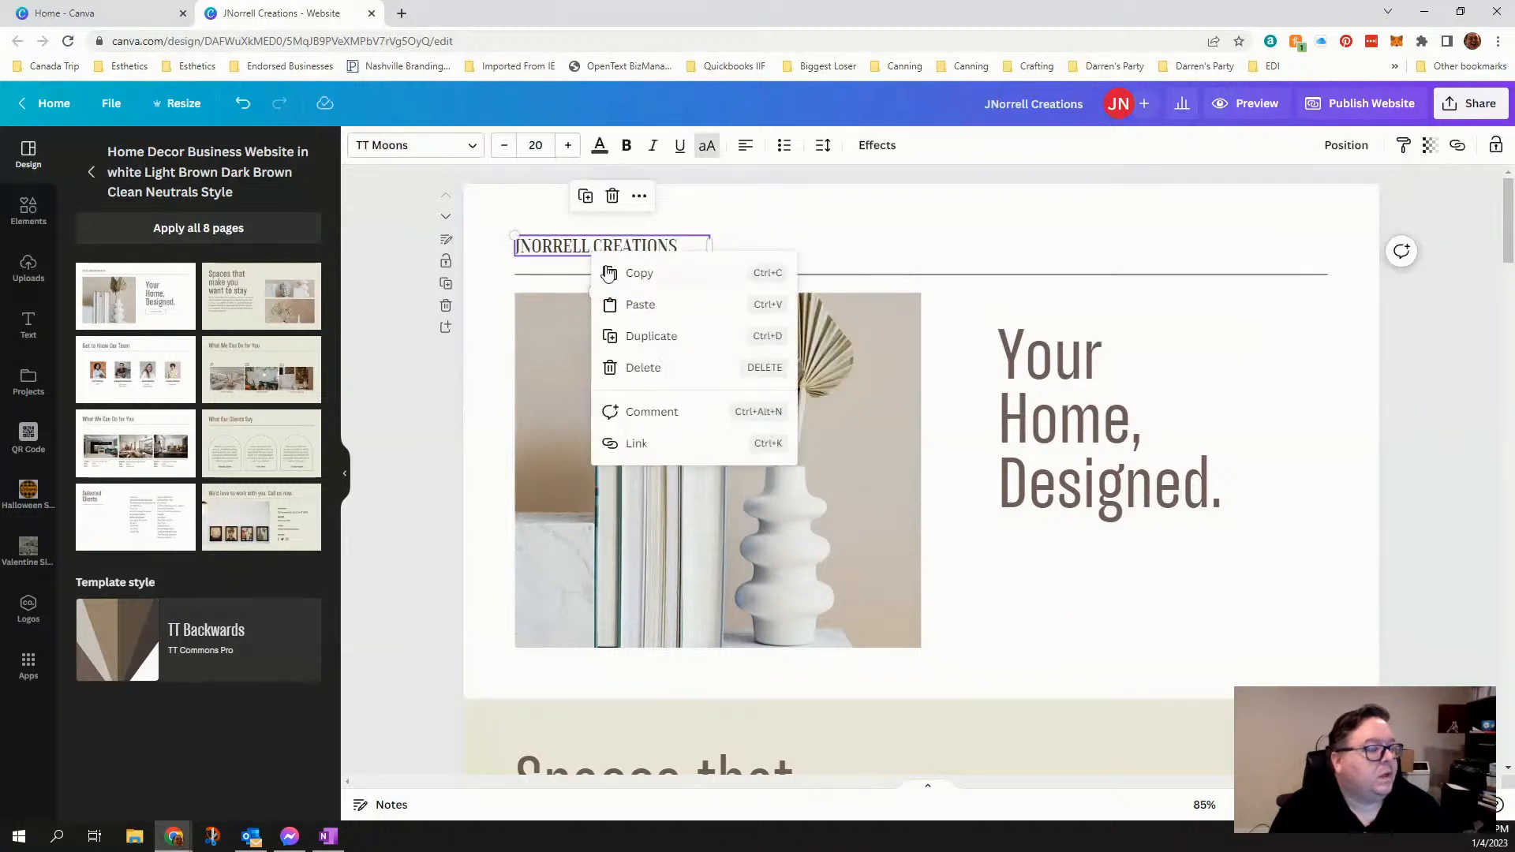
left_click(642, 335)
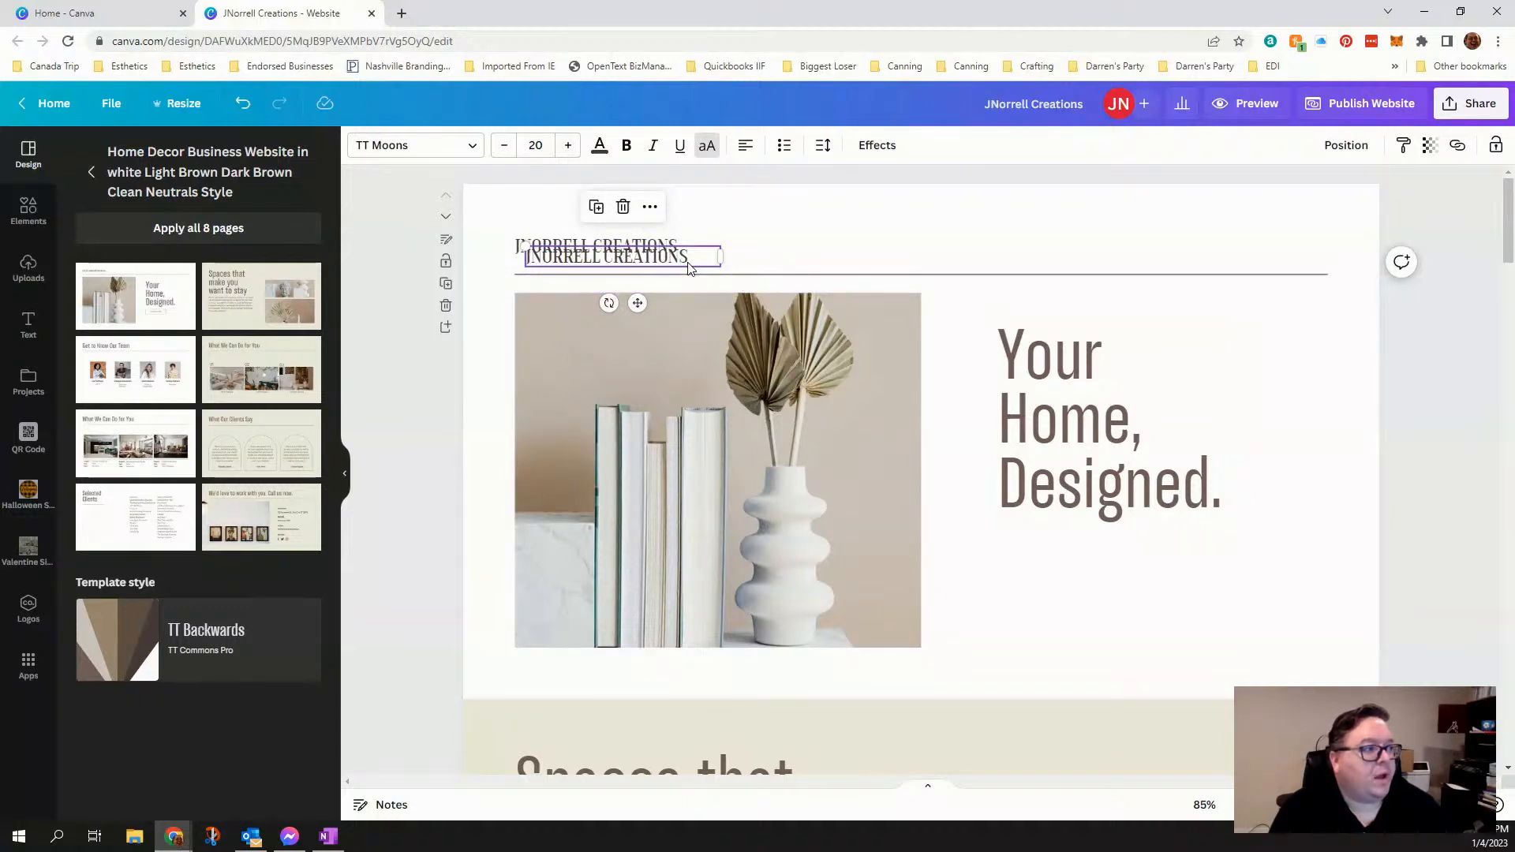
left_click_drag(688, 268, 1158, 553)
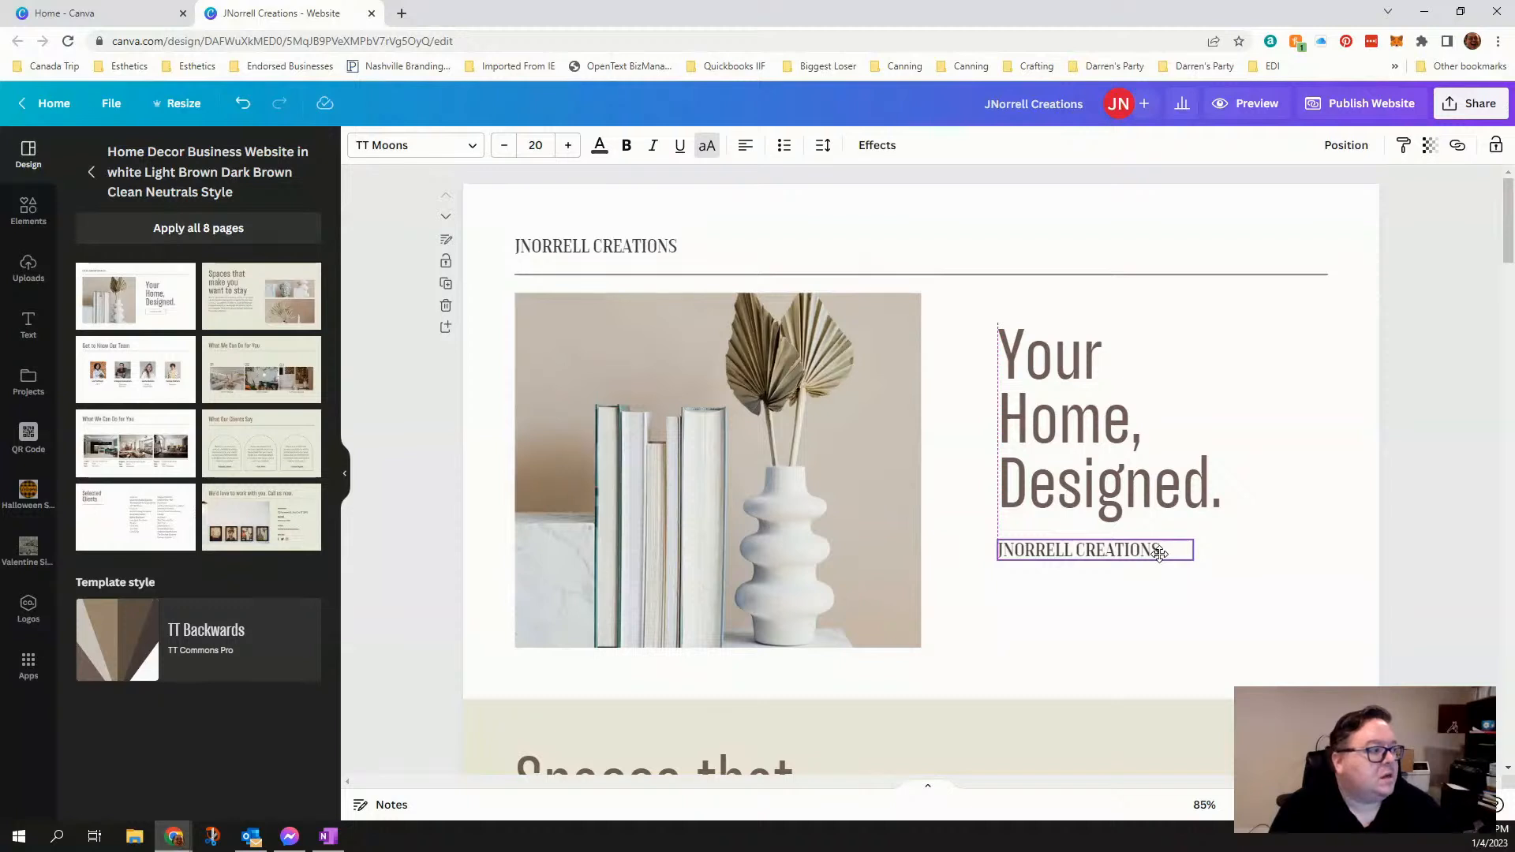
left_click_drag(1159, 553, 1159, 554)
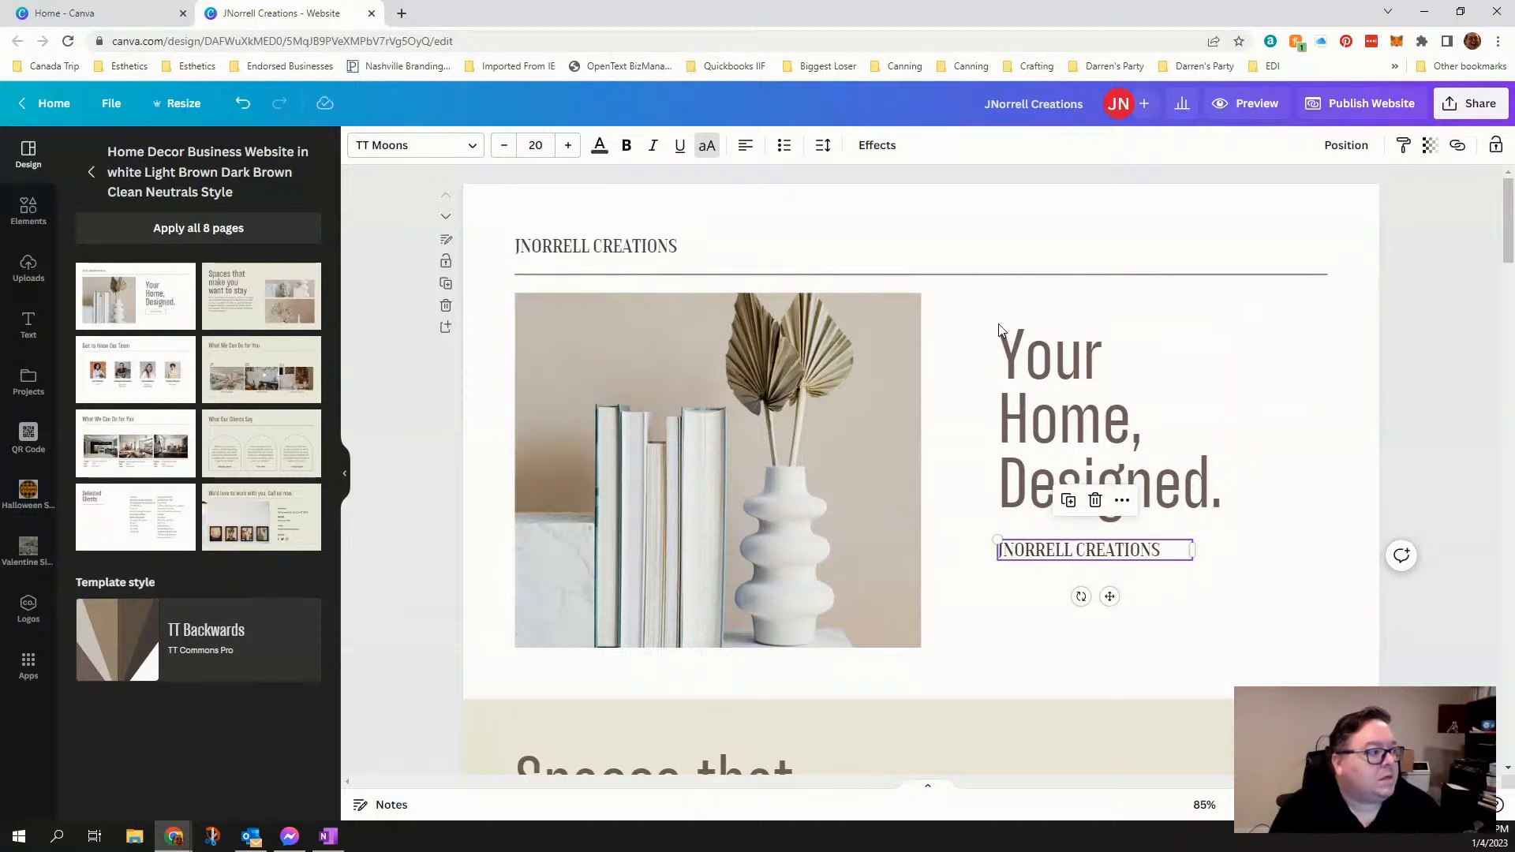
- Move the copied business name text lower beneath the "Your Home, Designed." heading, leaving a clear gap between them
left_click_drag(1079, 557, 1076, 588)
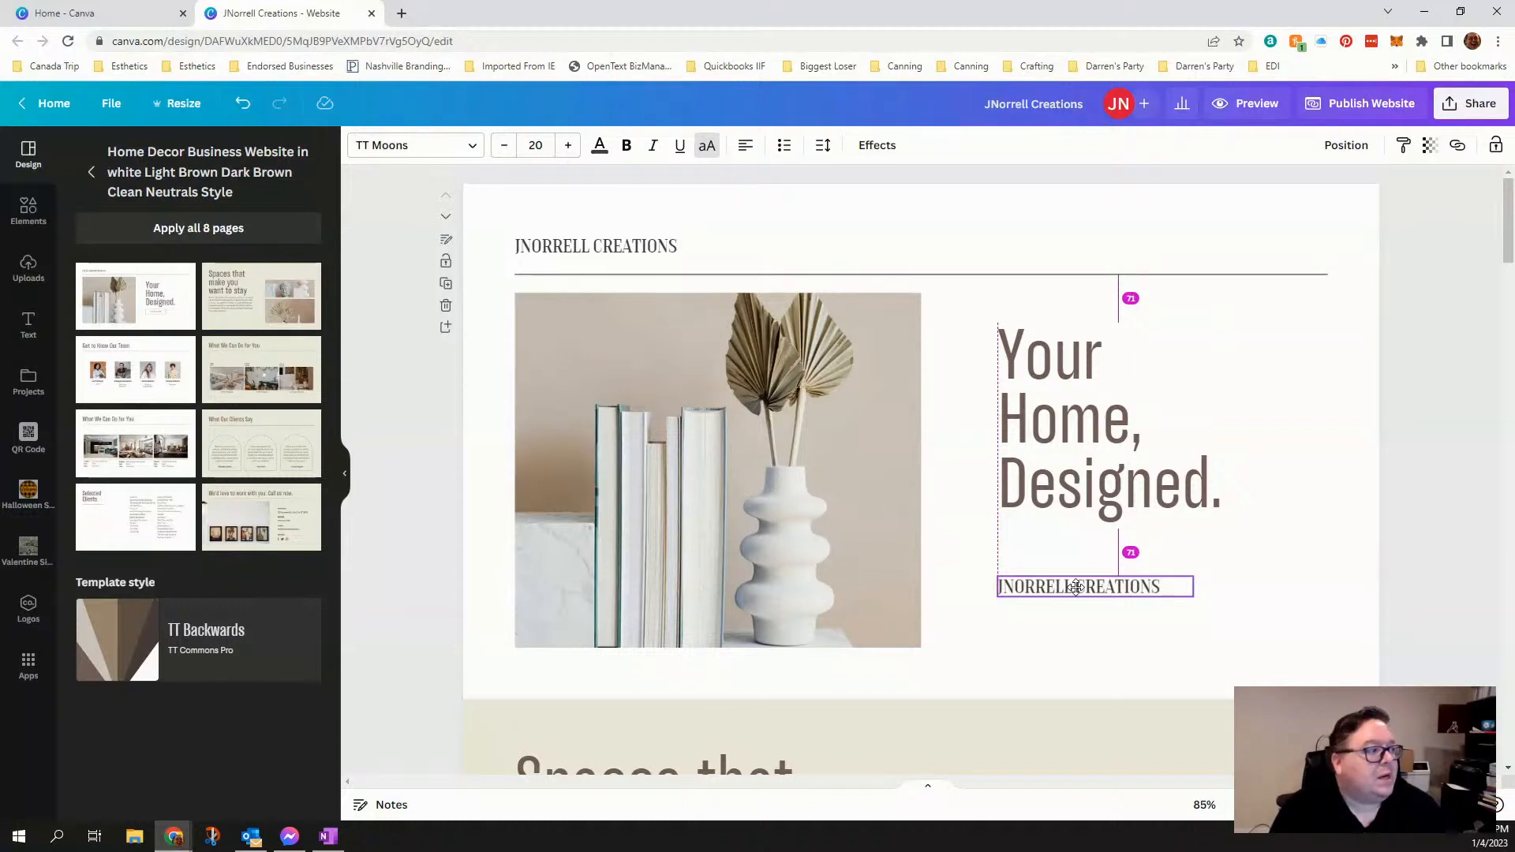
left_click_drag(1077, 588, 1076, 588)
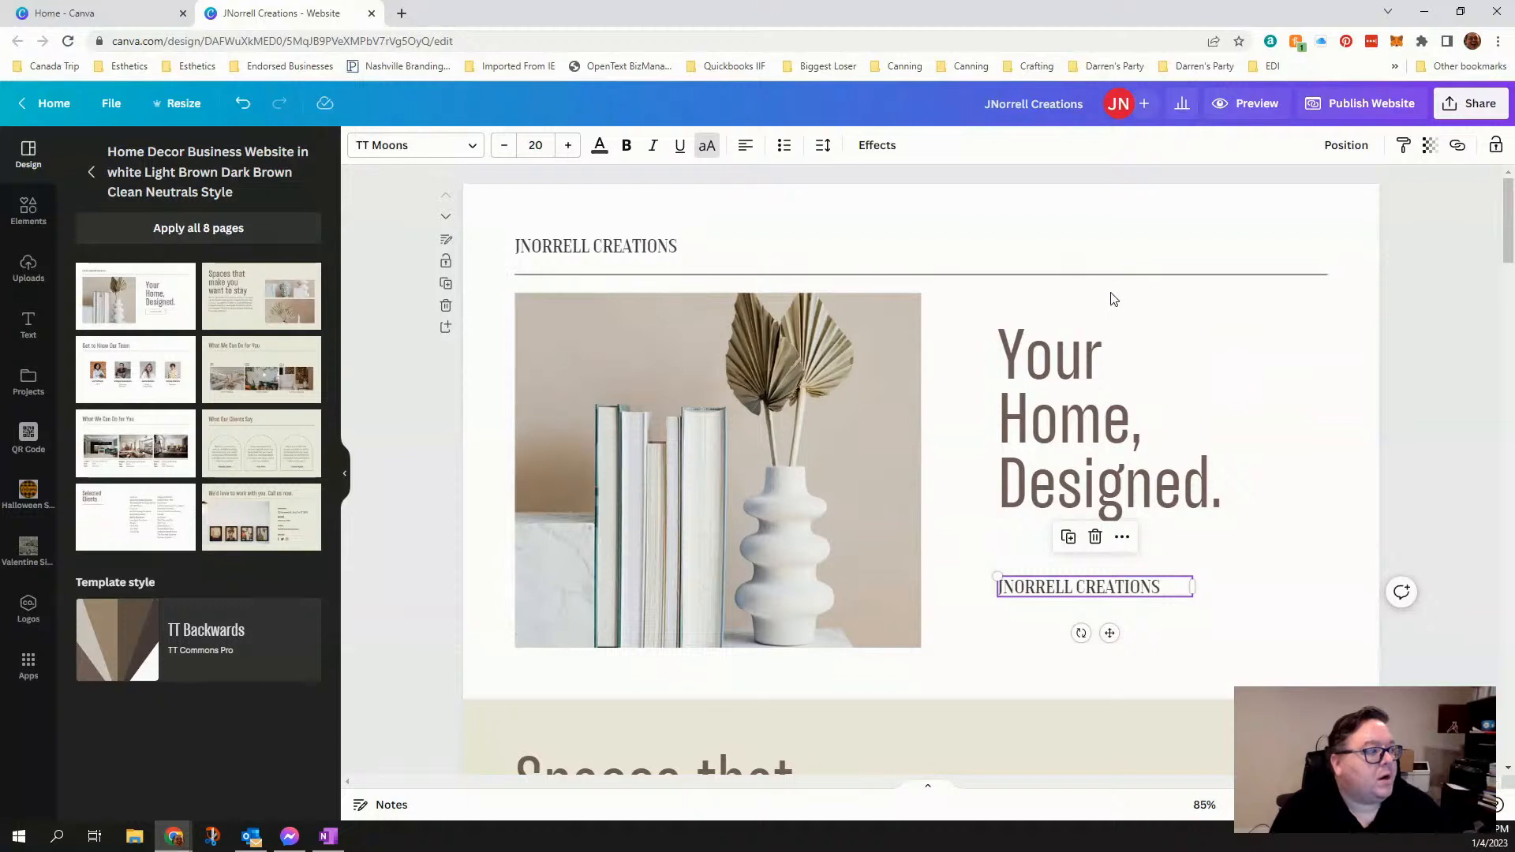
left_click(1075, 348)
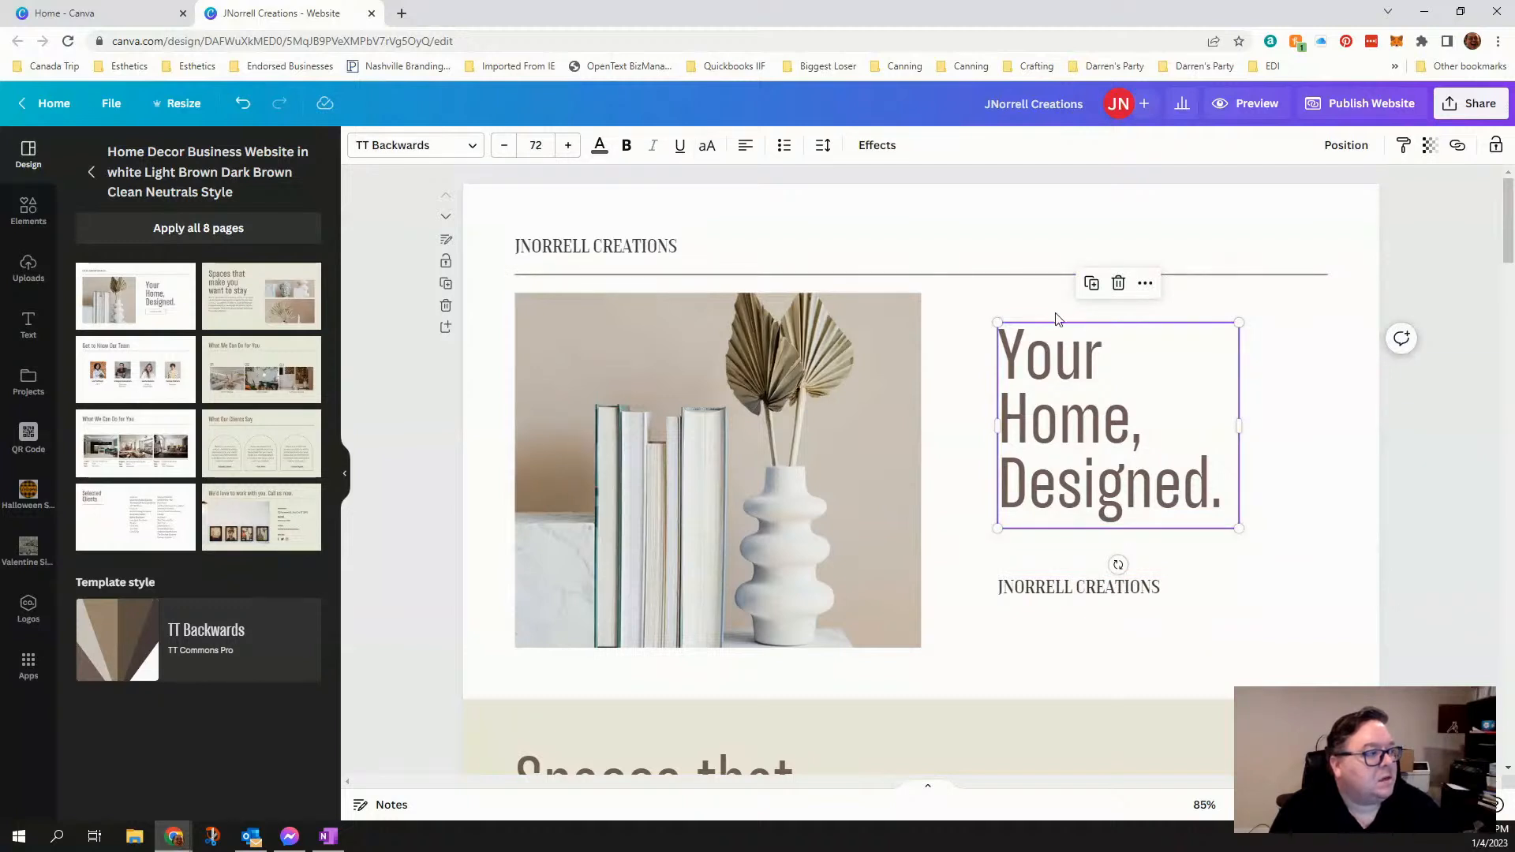
left_click(1073, 588)
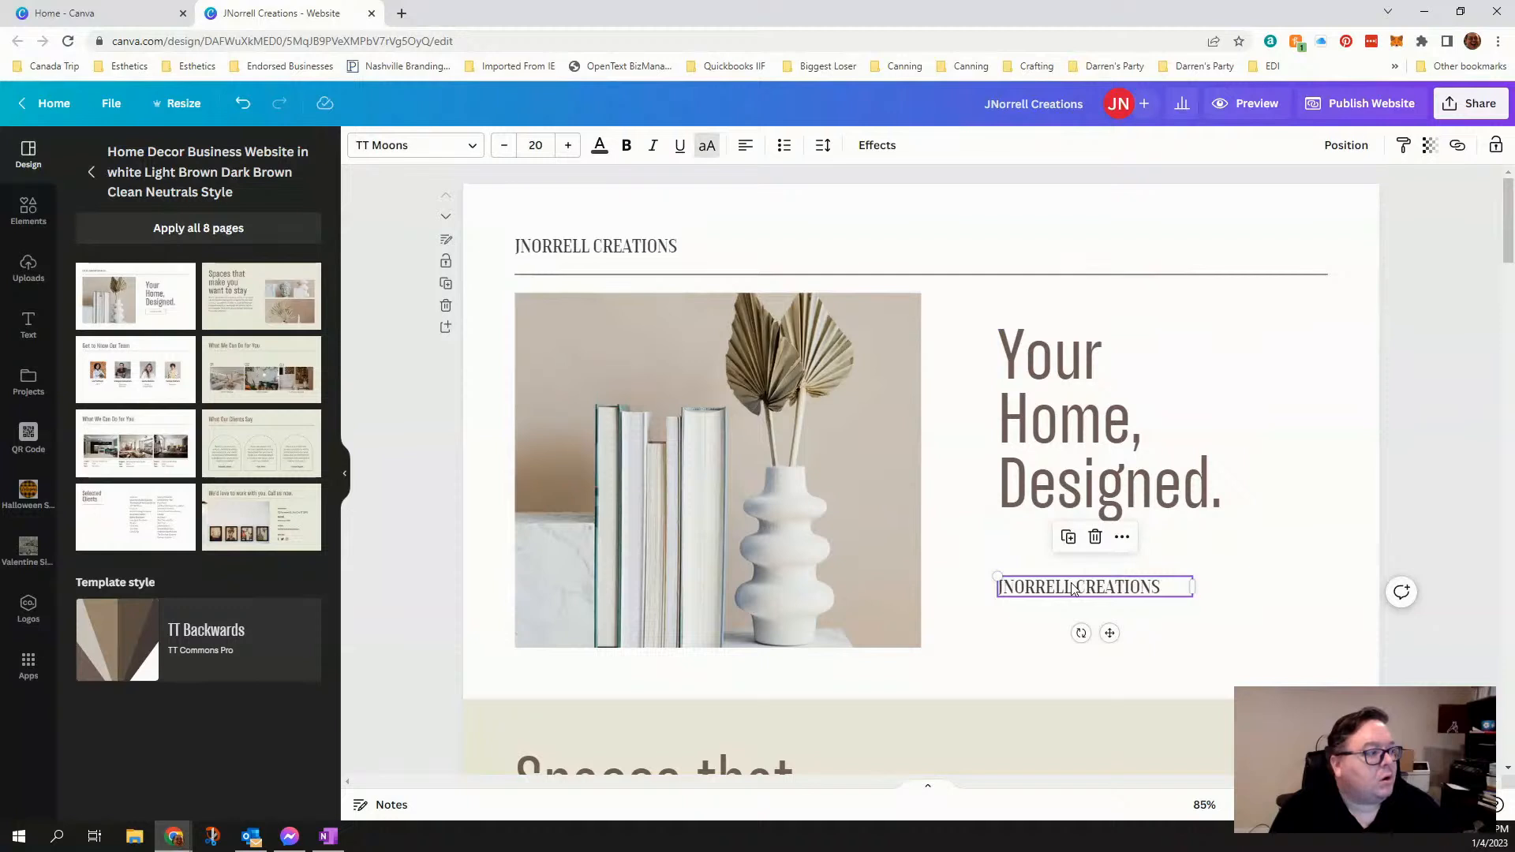
left_click_drag(1073, 589, 1072, 584)
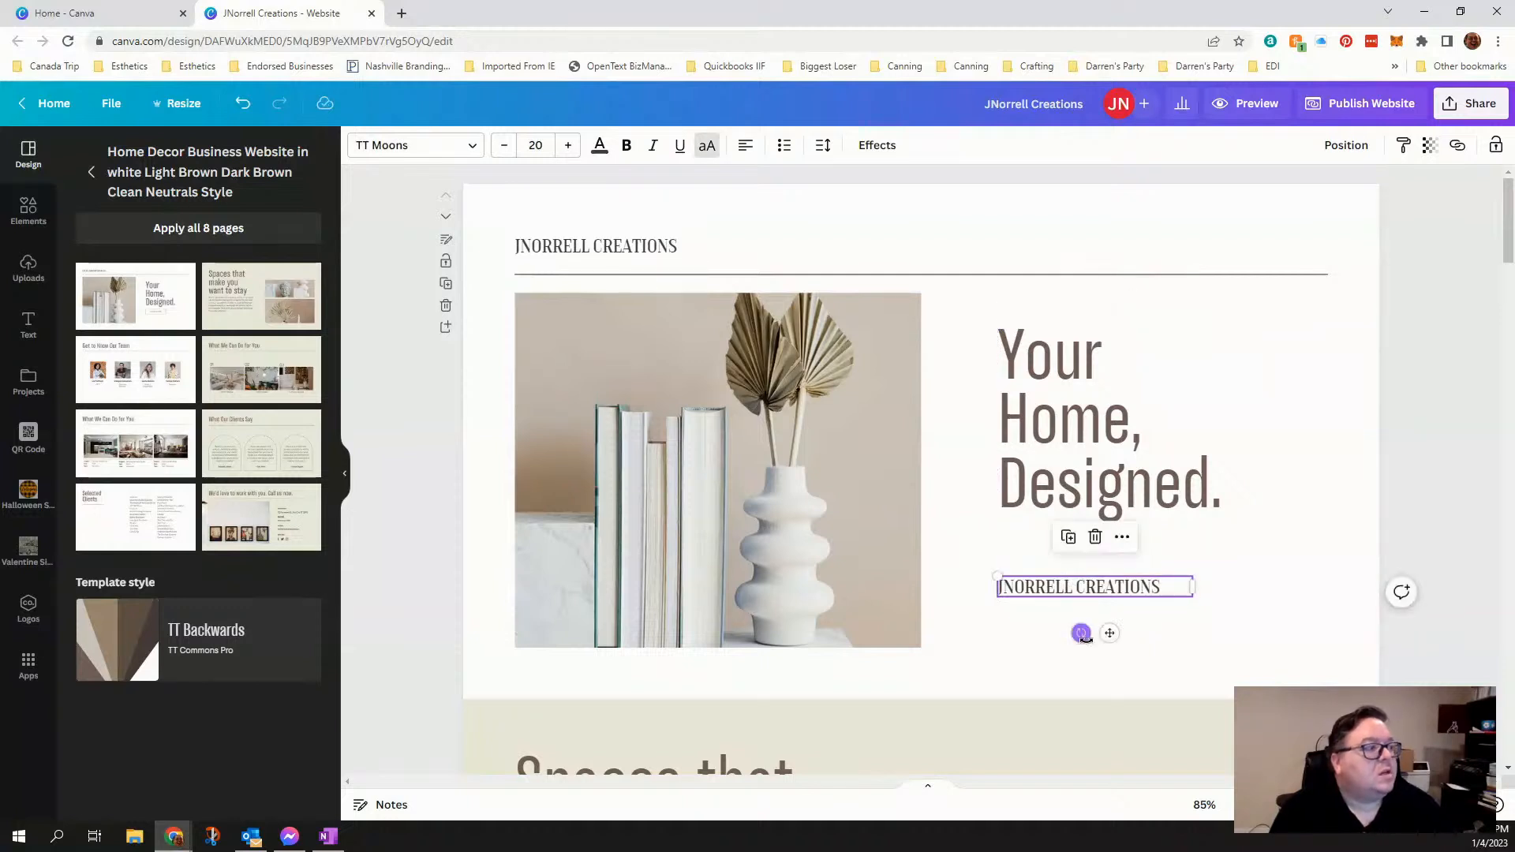
left_click(1016, 654)
left_click(1082, 600)
left_click_drag(1082, 600, 1076, 556)
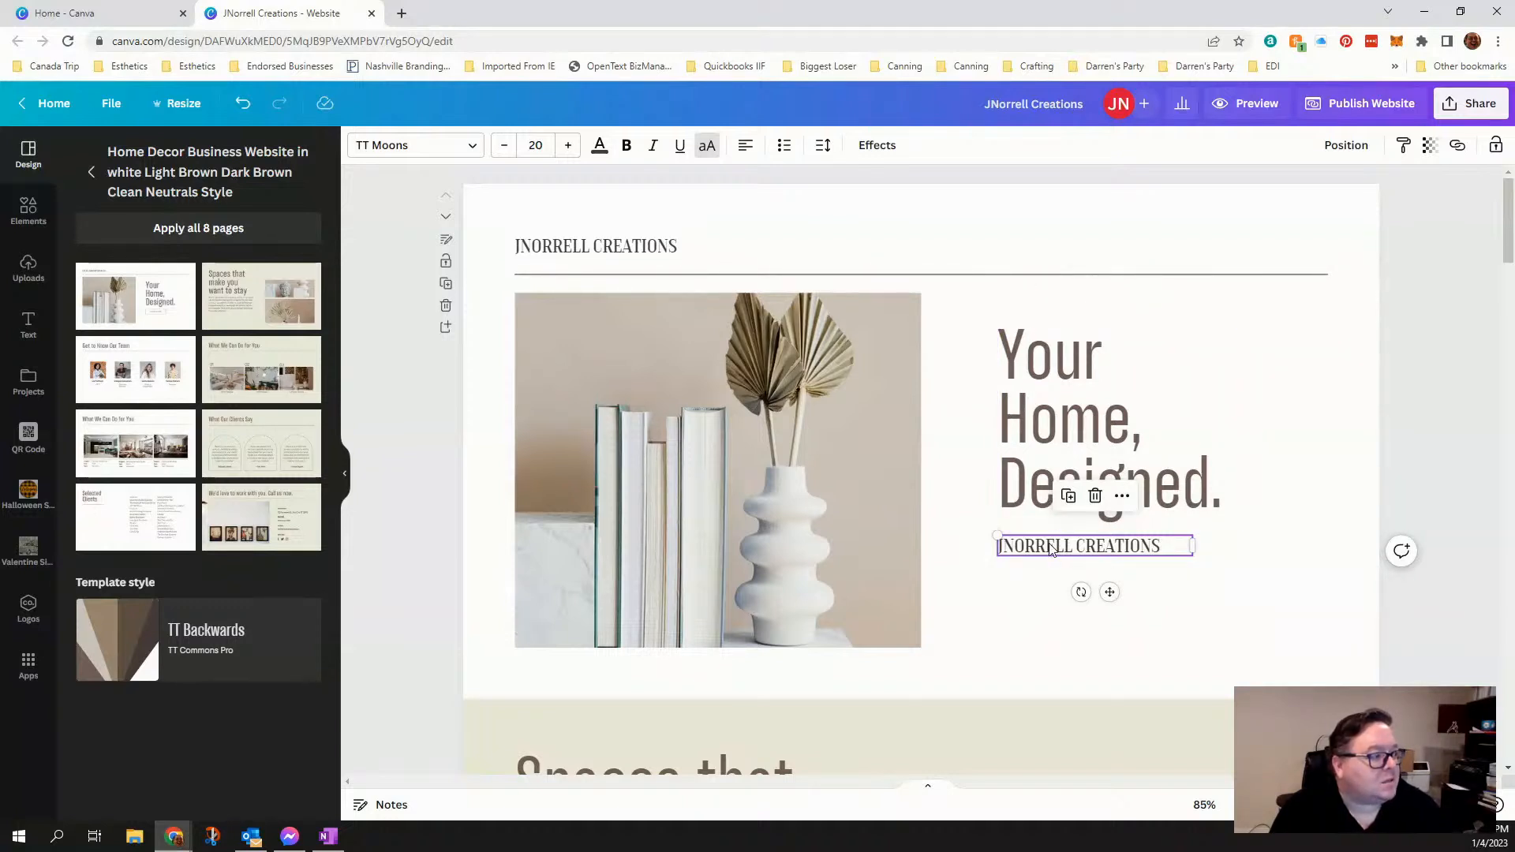
left_click_drag(1051, 550, 1062, 588)
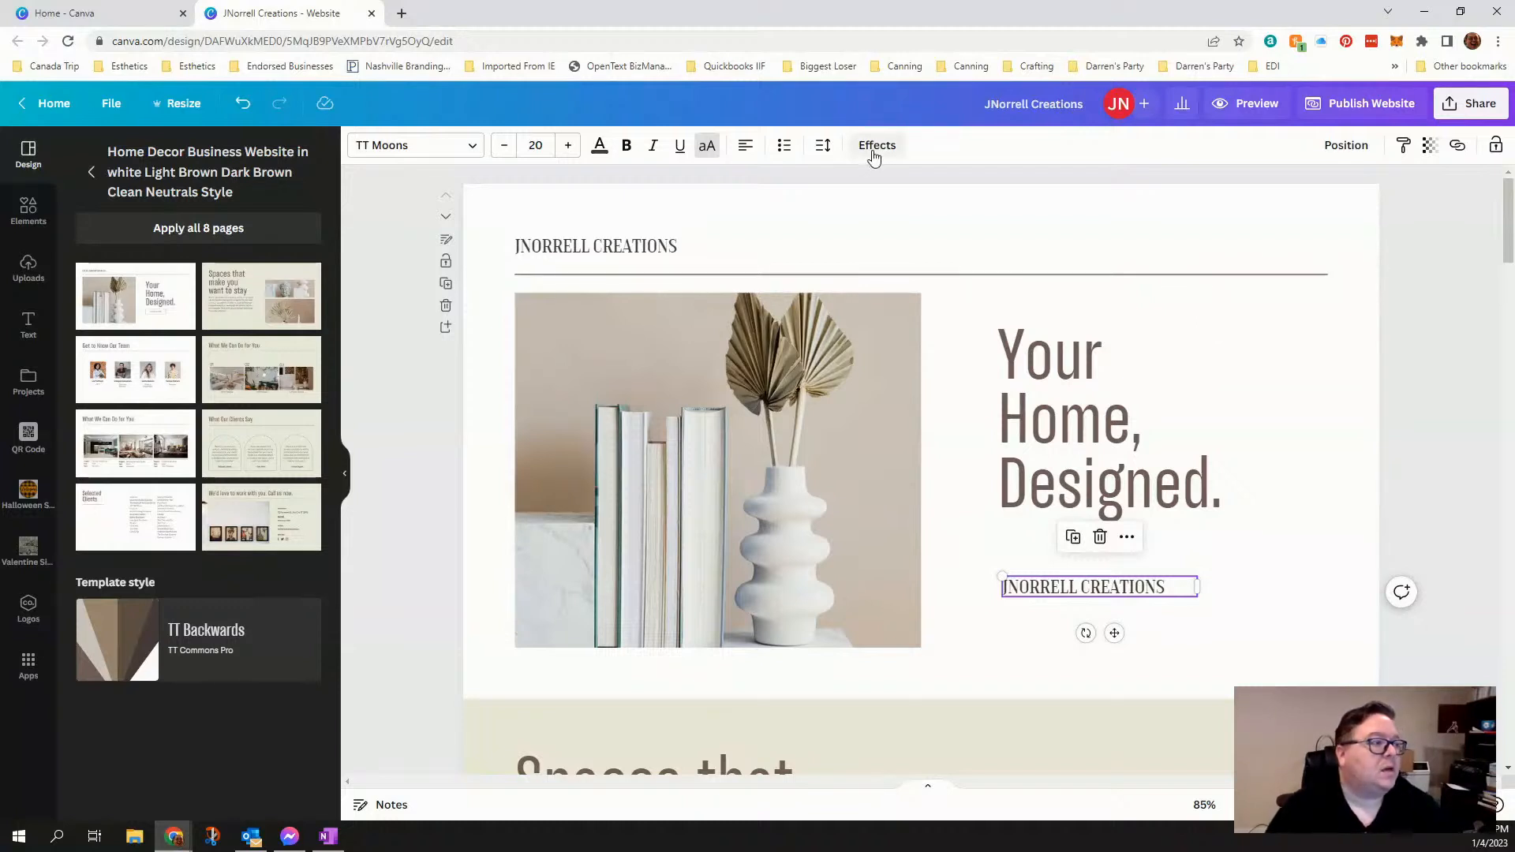
left_click(779, 436)
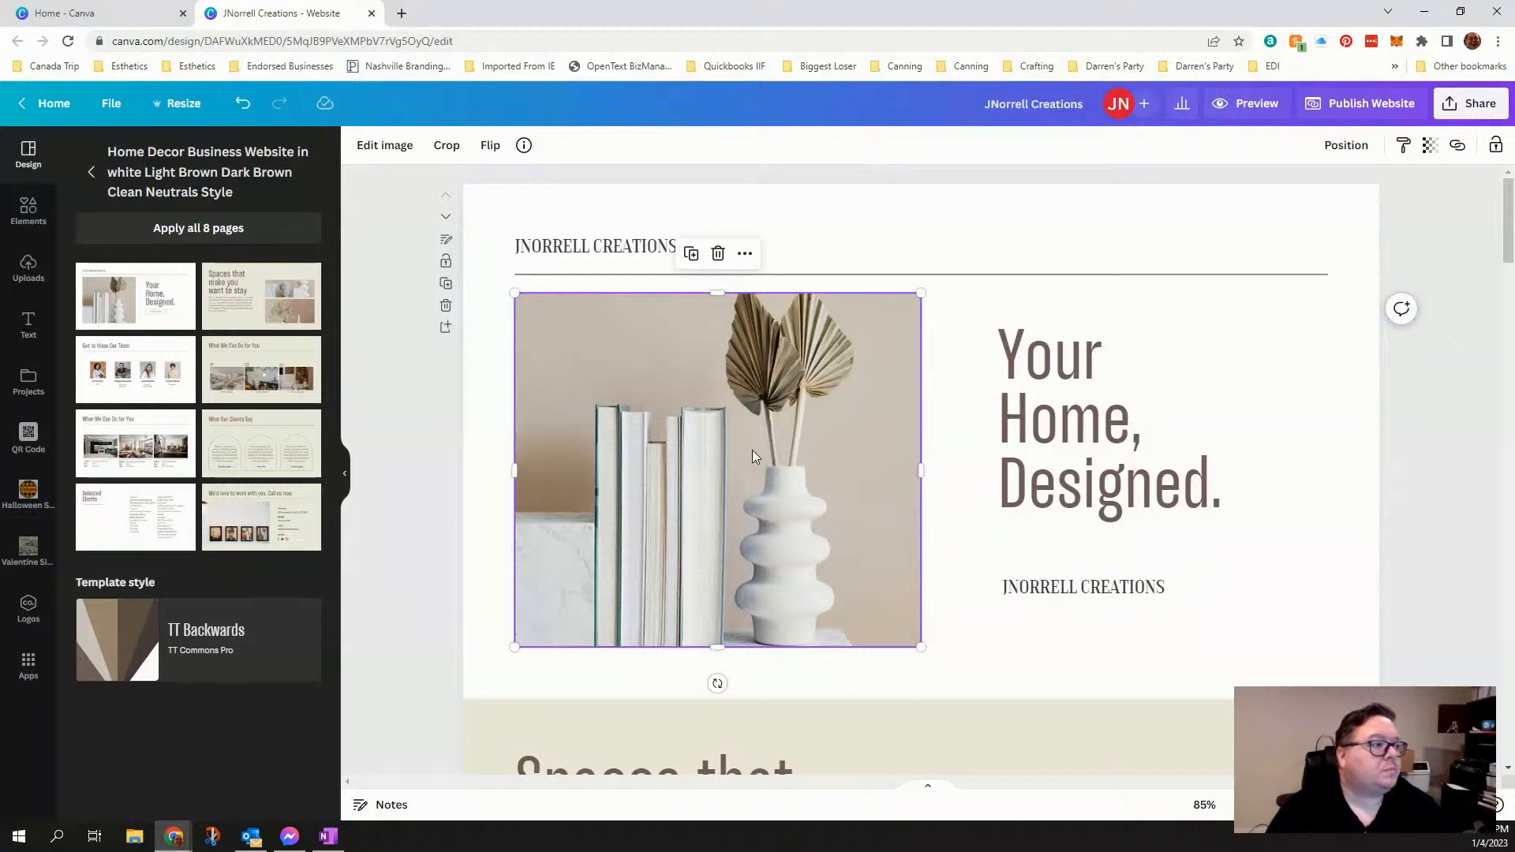
right_click(755, 447)
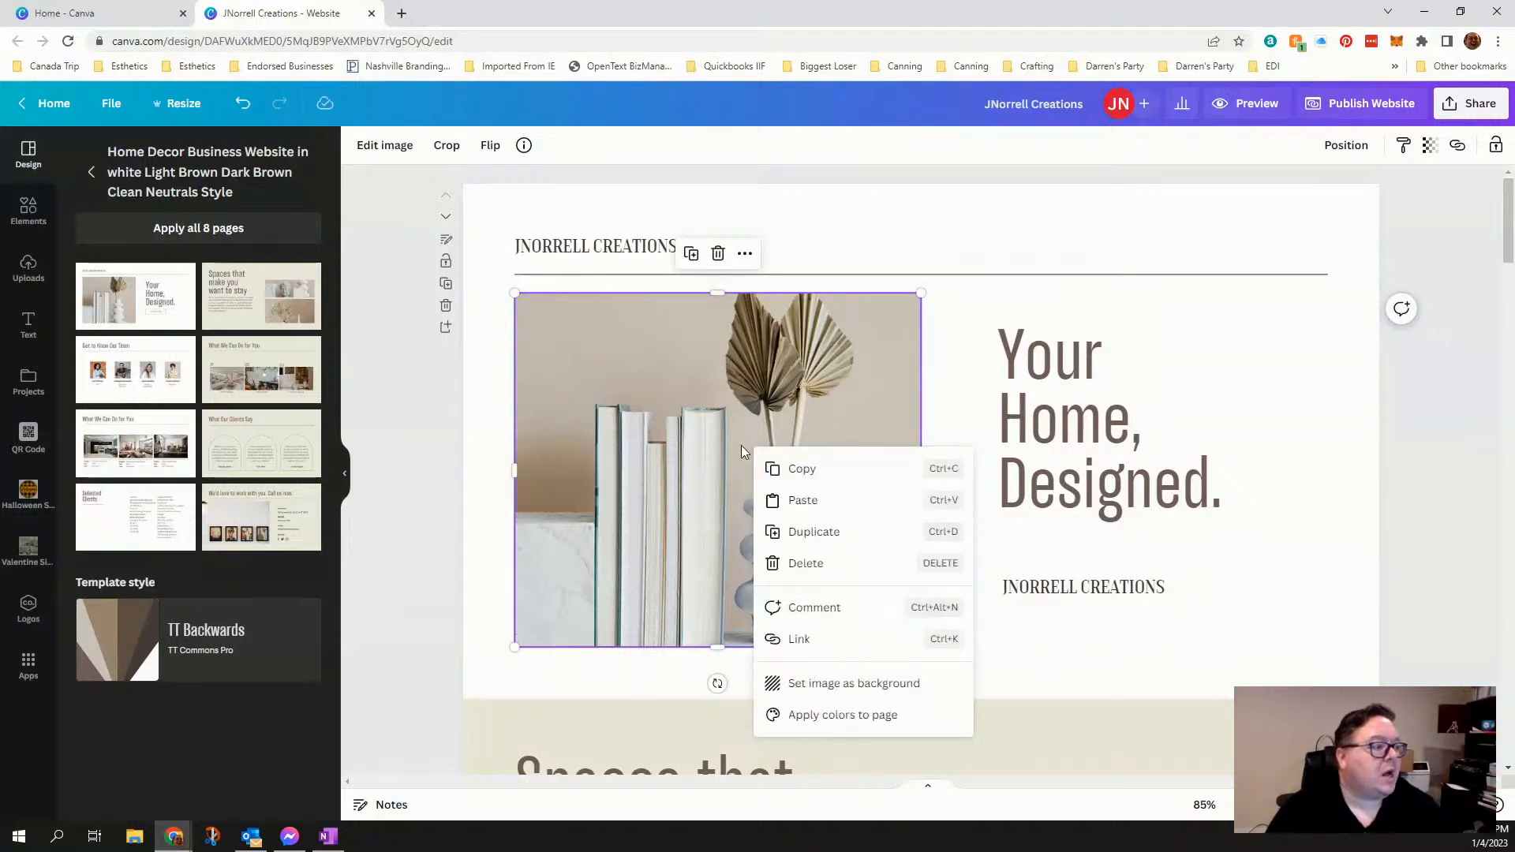
left_click(684, 438)
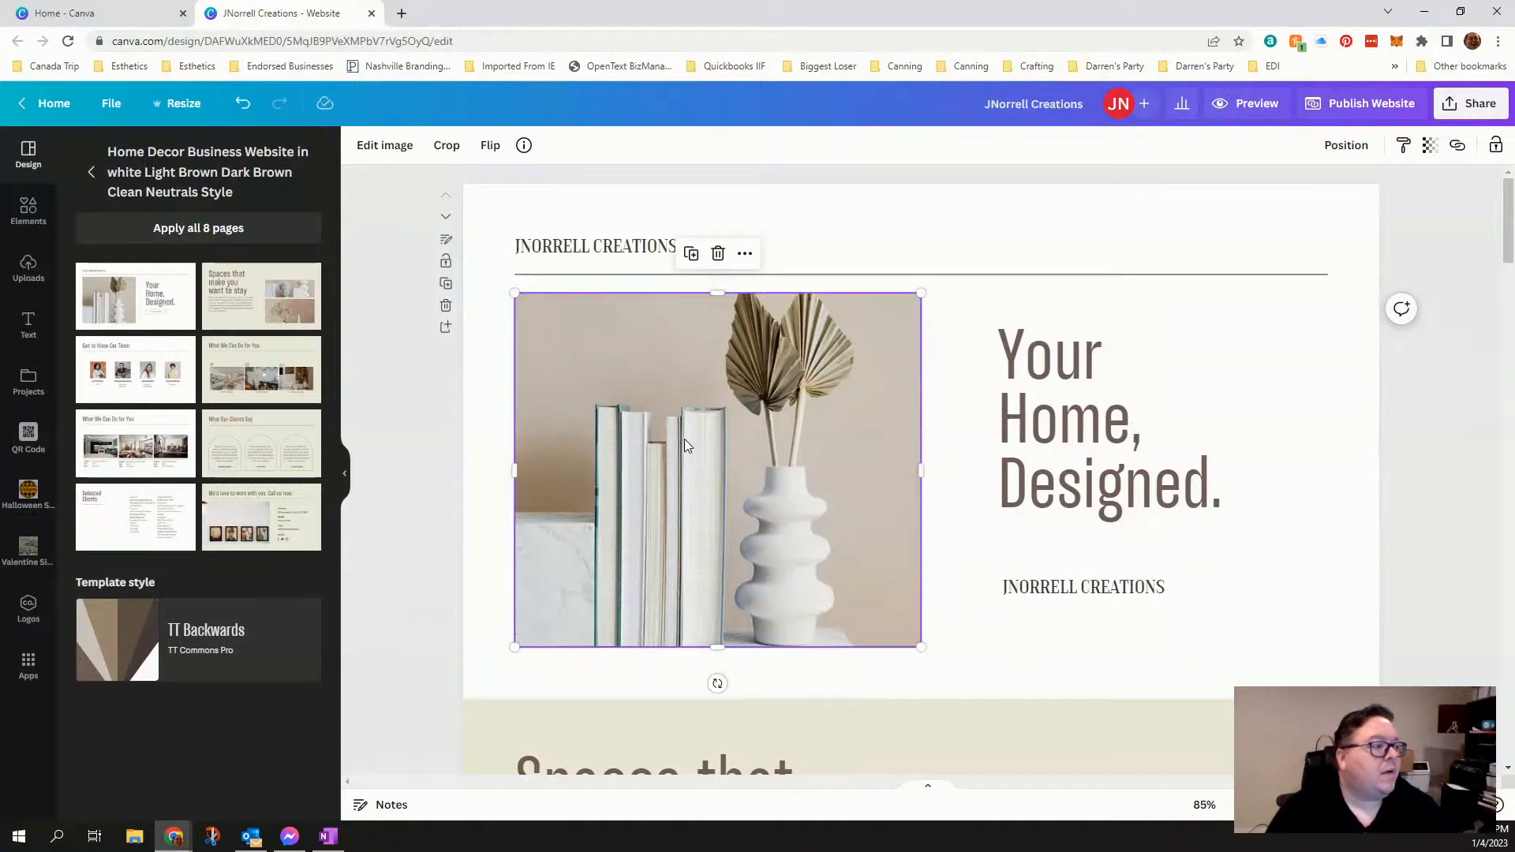
left_click(745, 255)
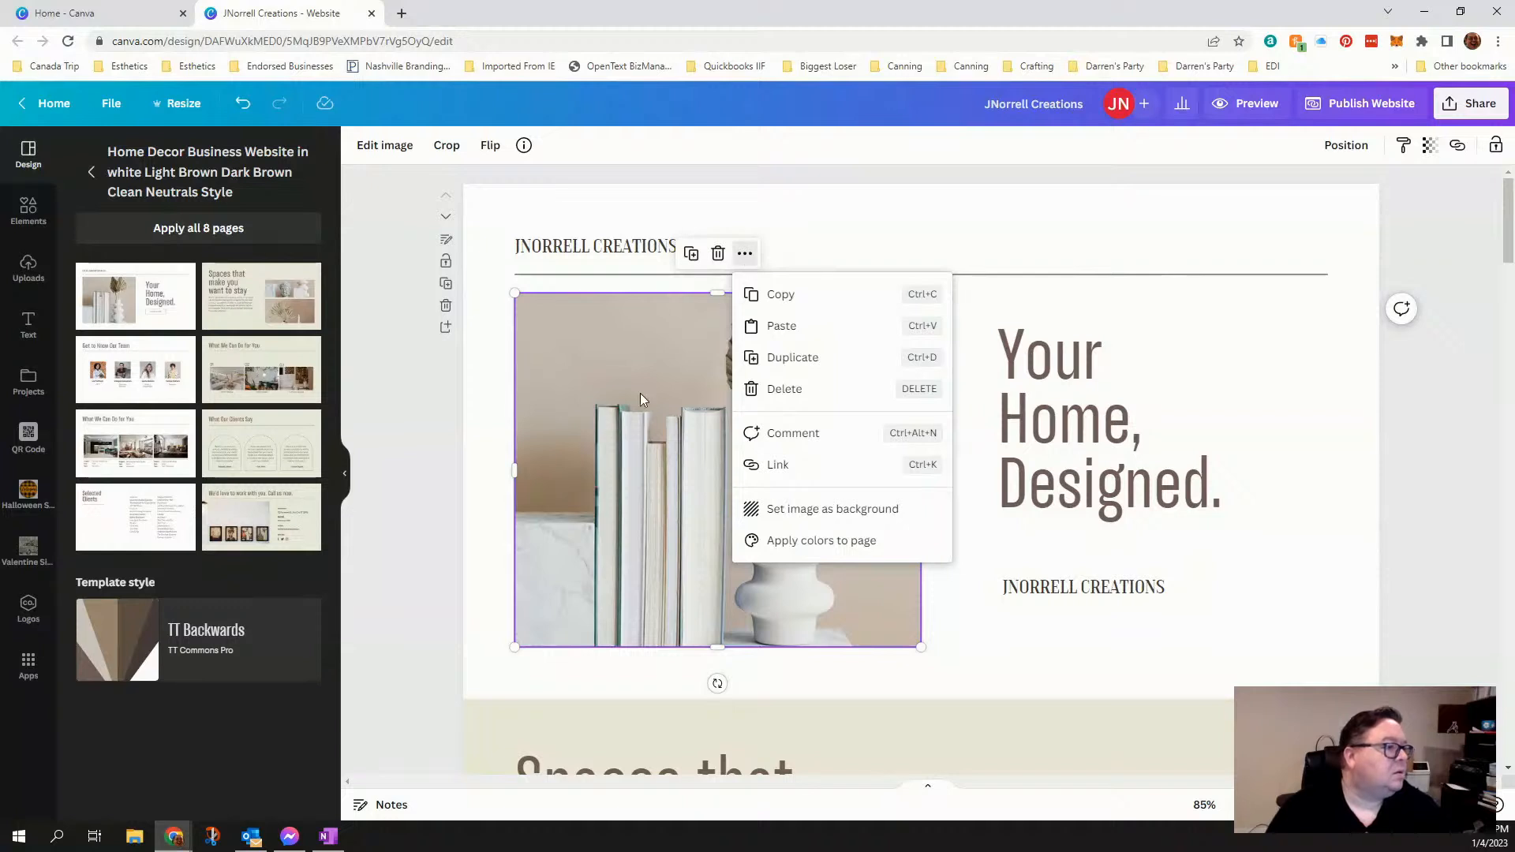
left_click(617, 448)
key("Delete")
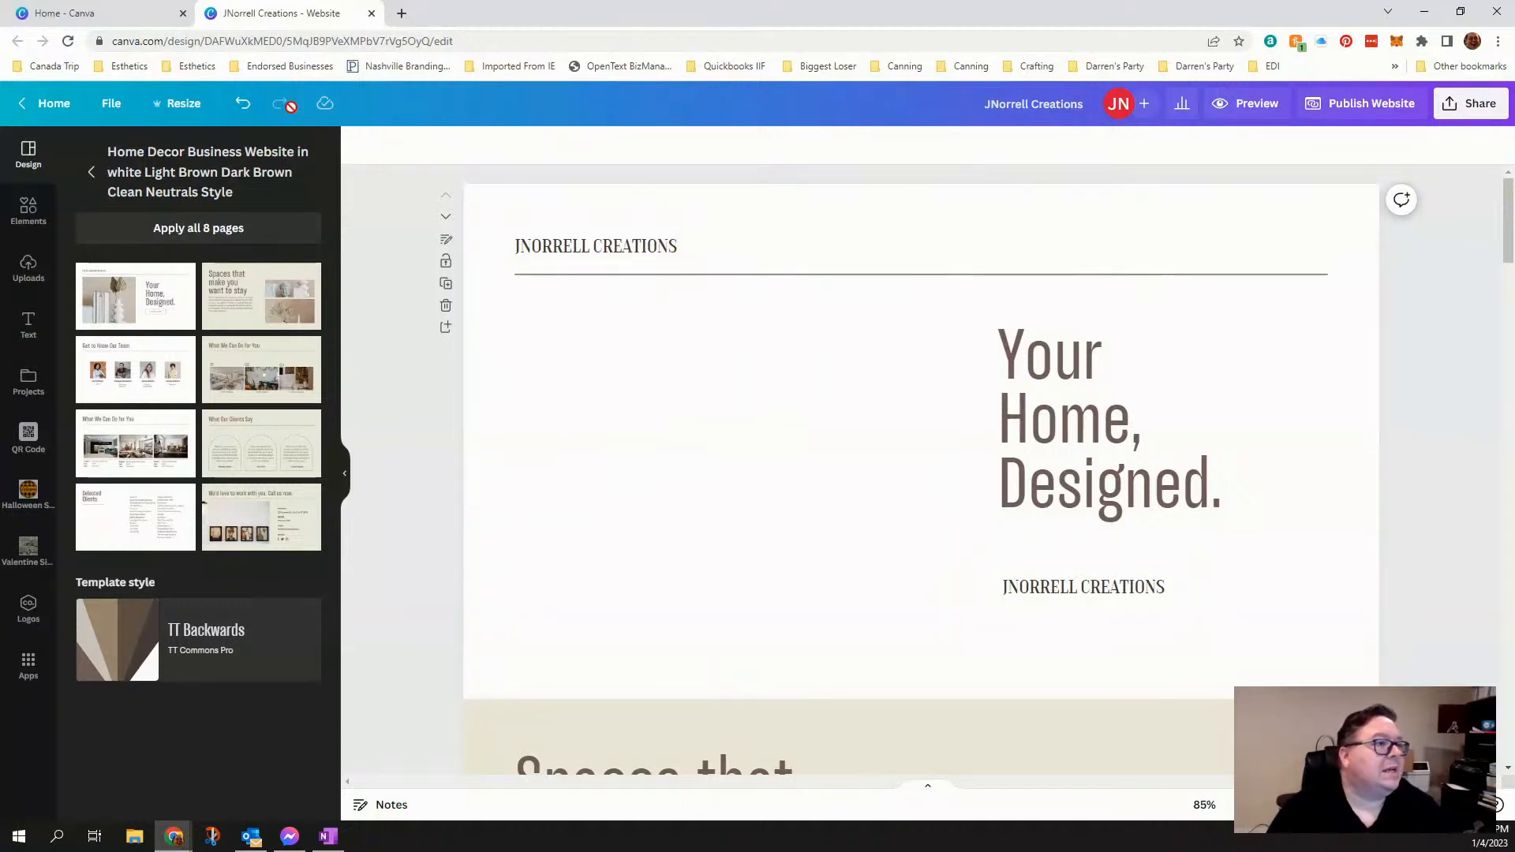
left_click(242, 103)
- Delete the photo of the books and white vase from the first page
left_click(733, 426)
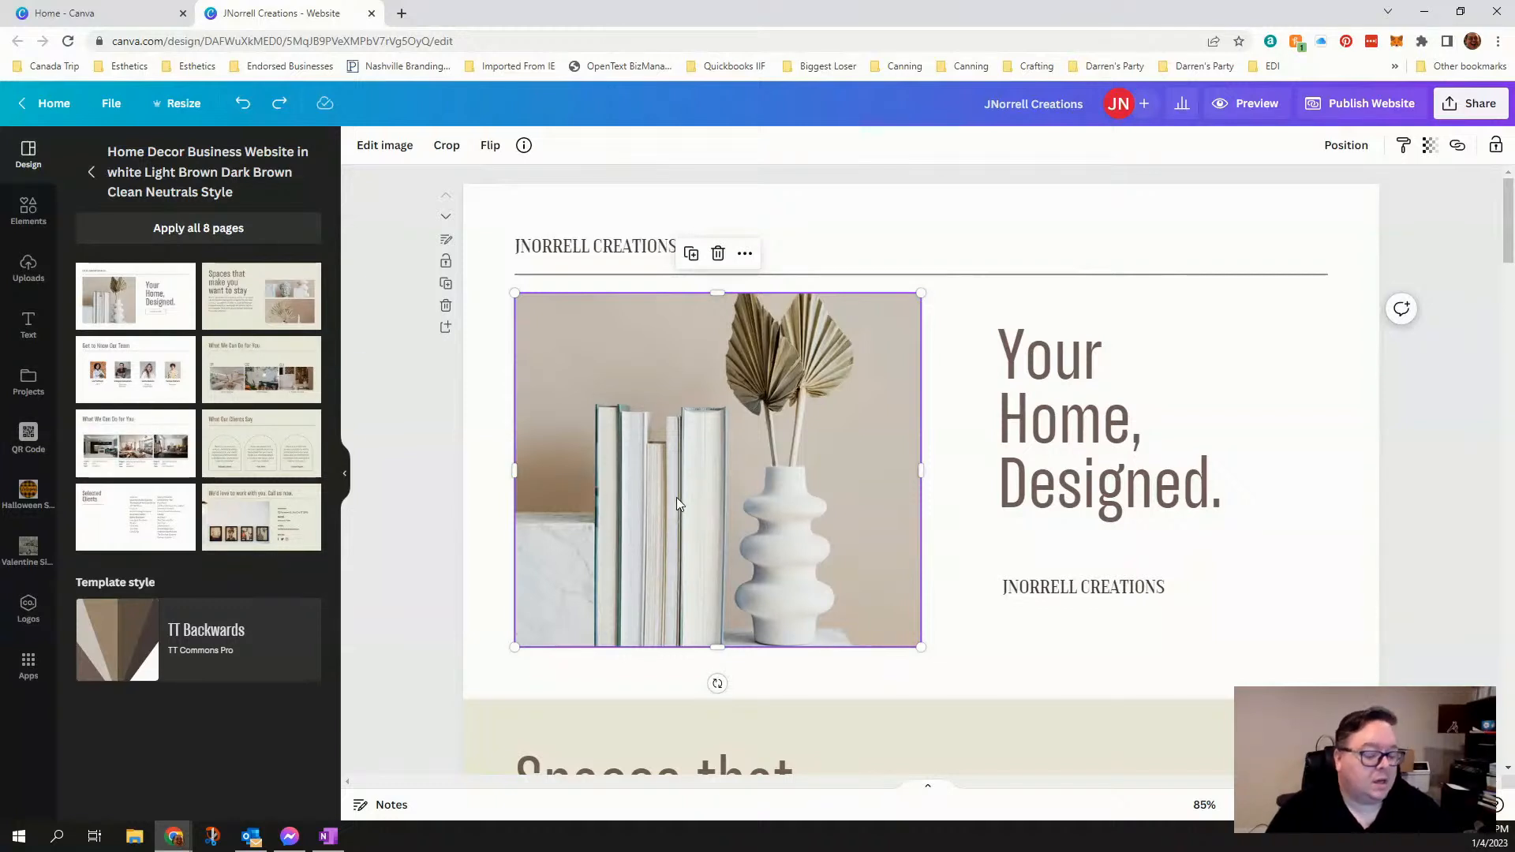
key("Delete")
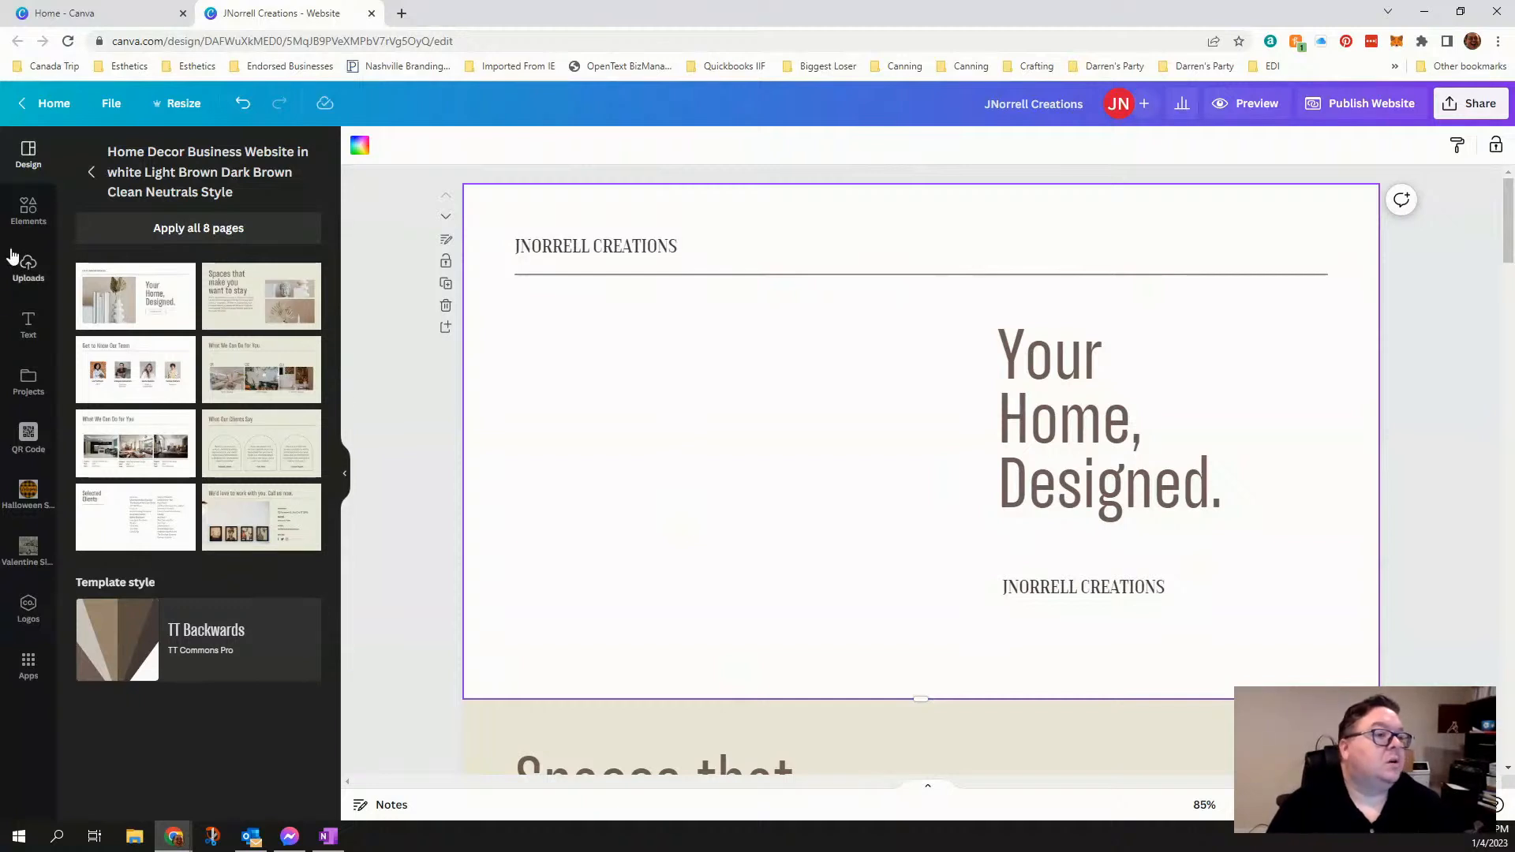
- Insert a single-image grid on the first page
left_click(30, 210)
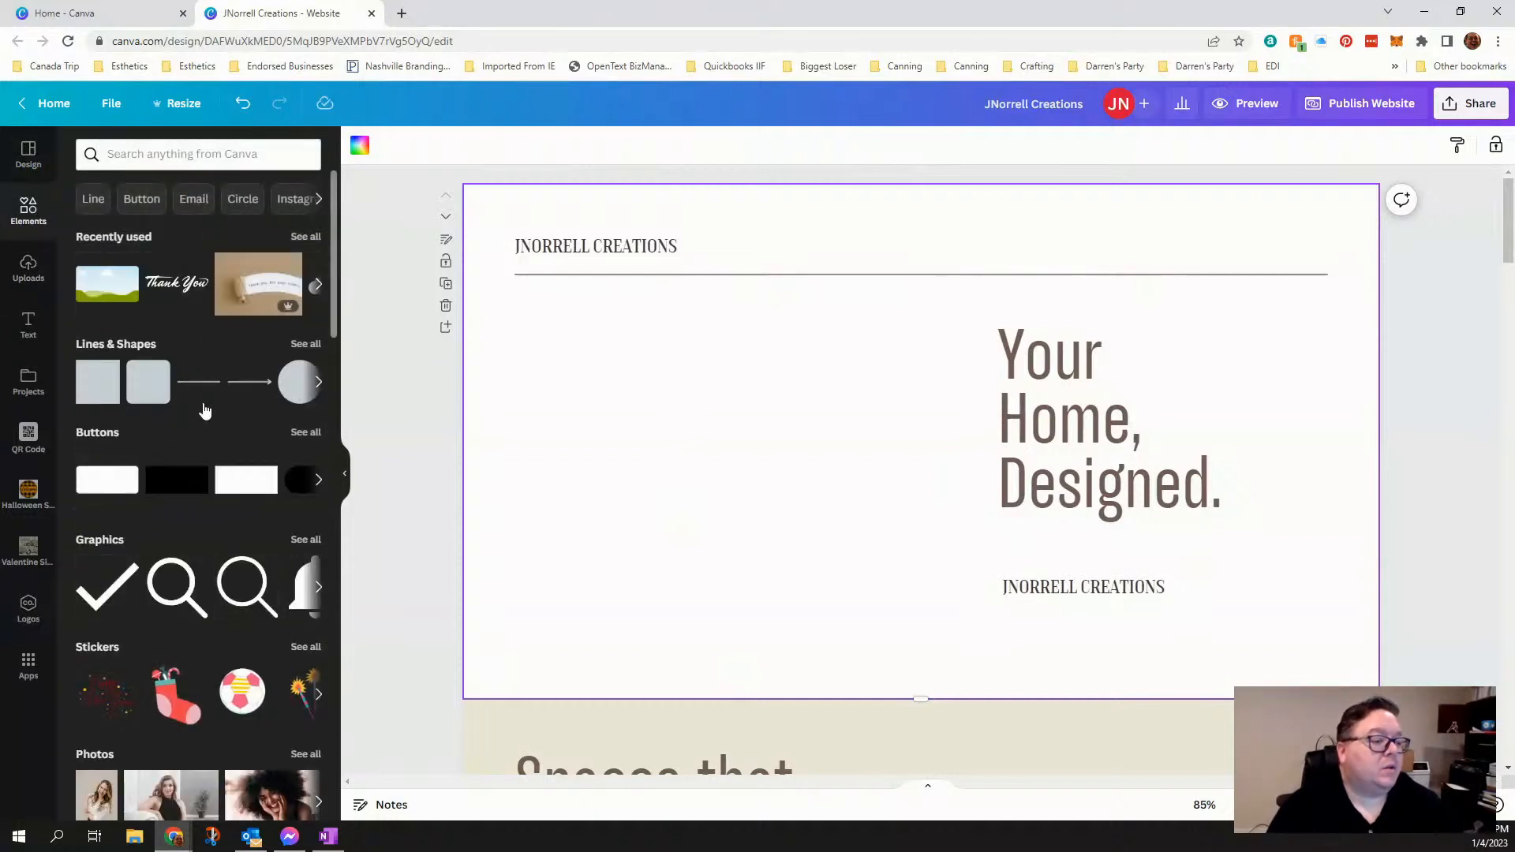
scroll(210, 389, "down", 4)
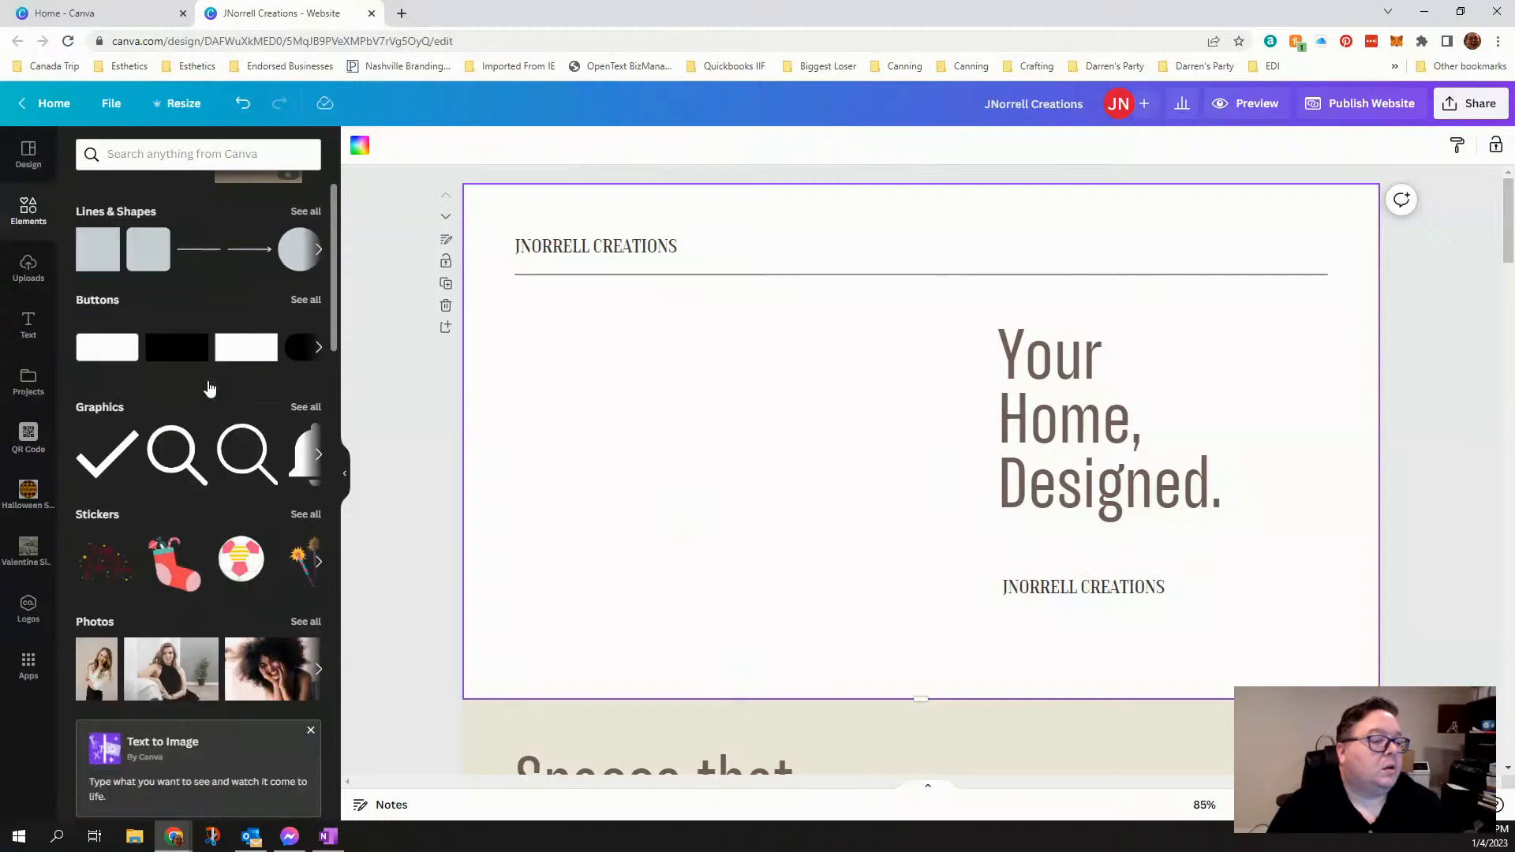
scroll(160, 413, "down", 8)
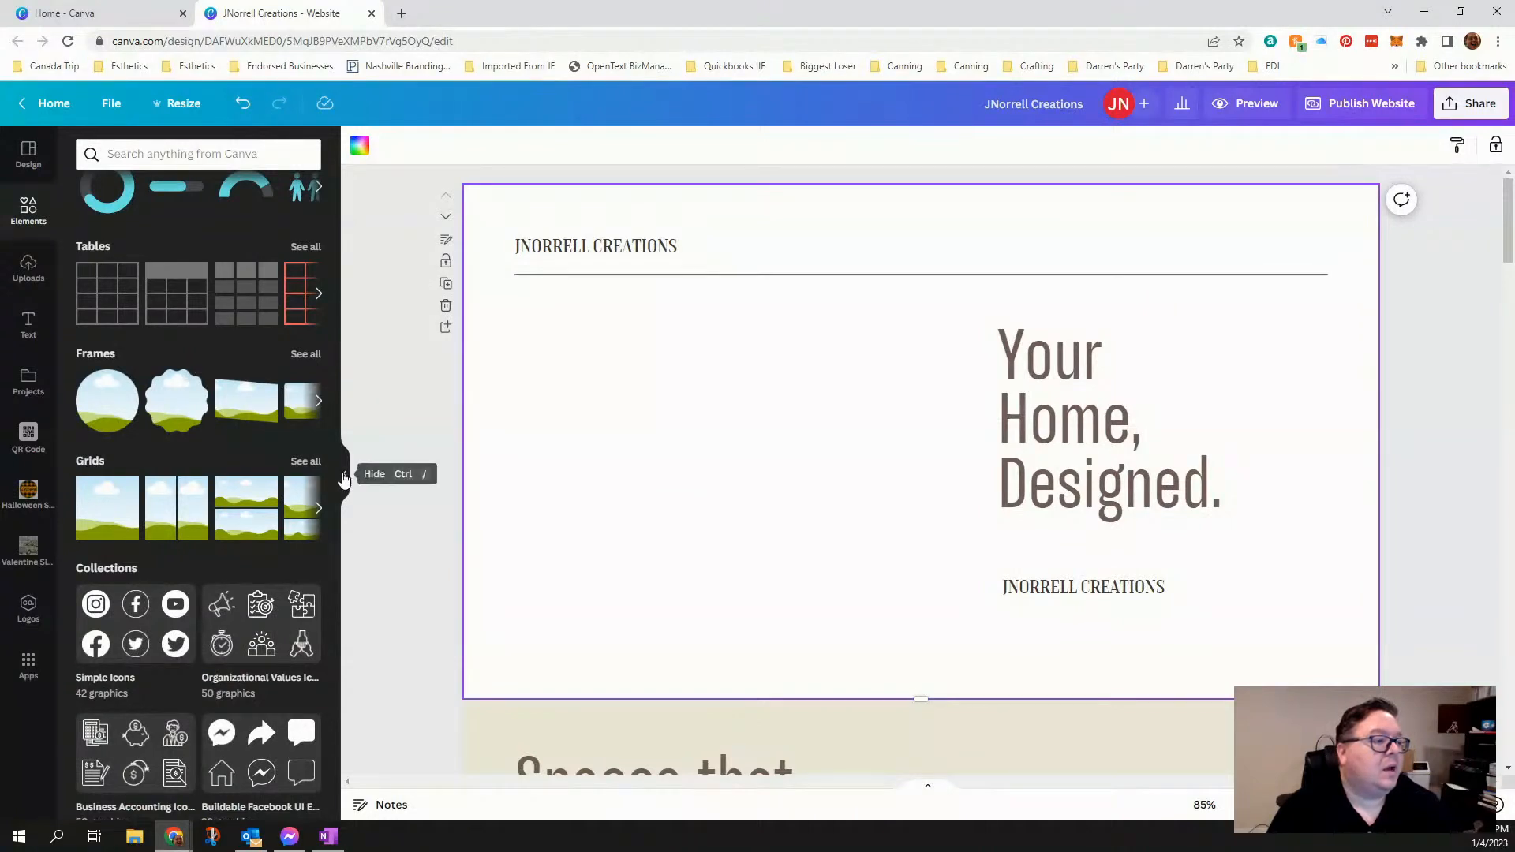
left_click(317, 404)
left_click(316, 404)
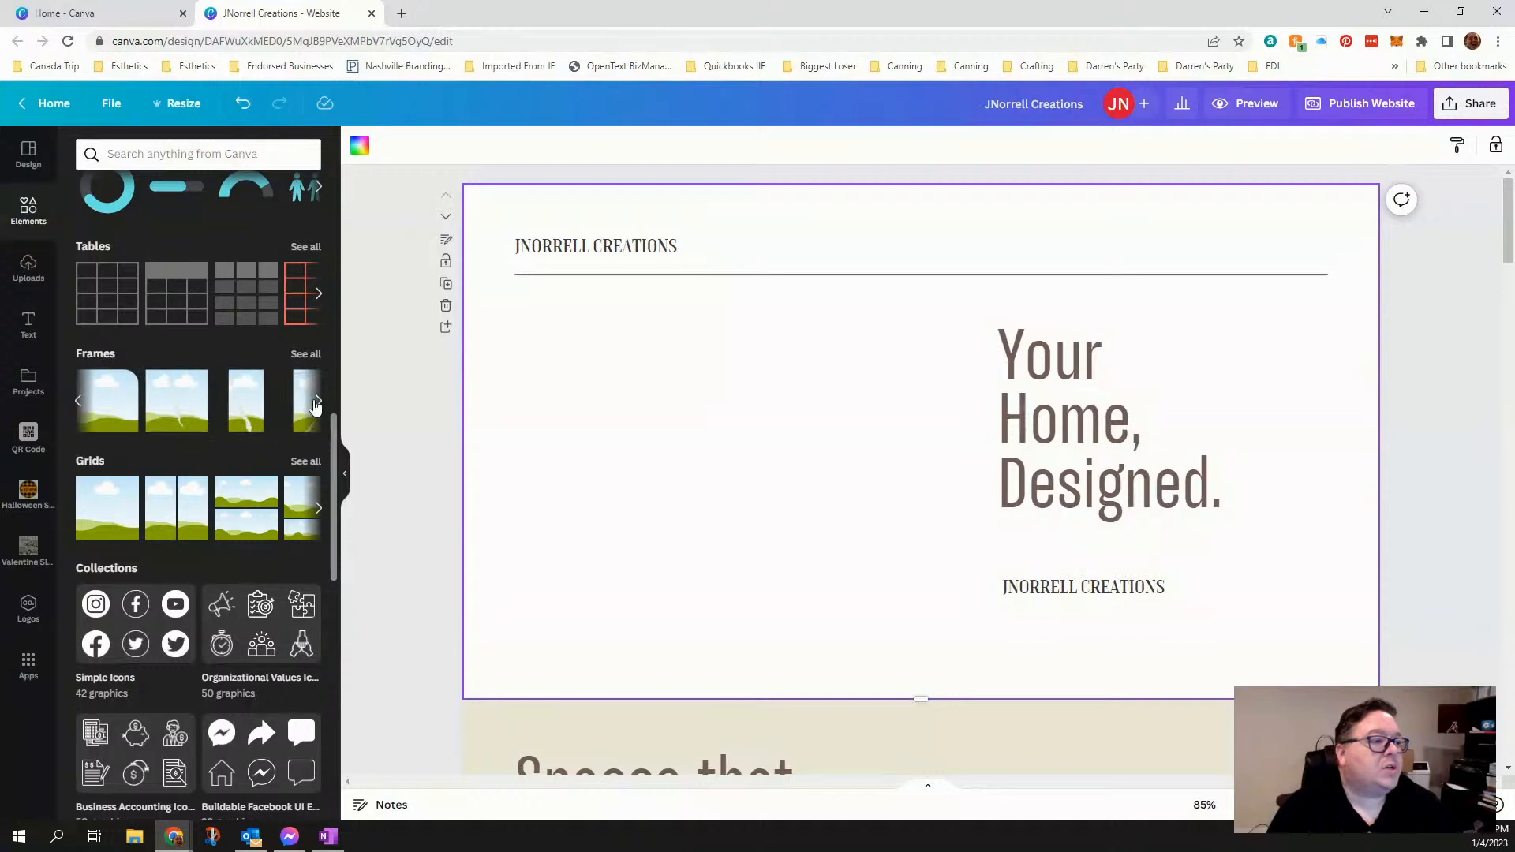
left_click(314, 404)
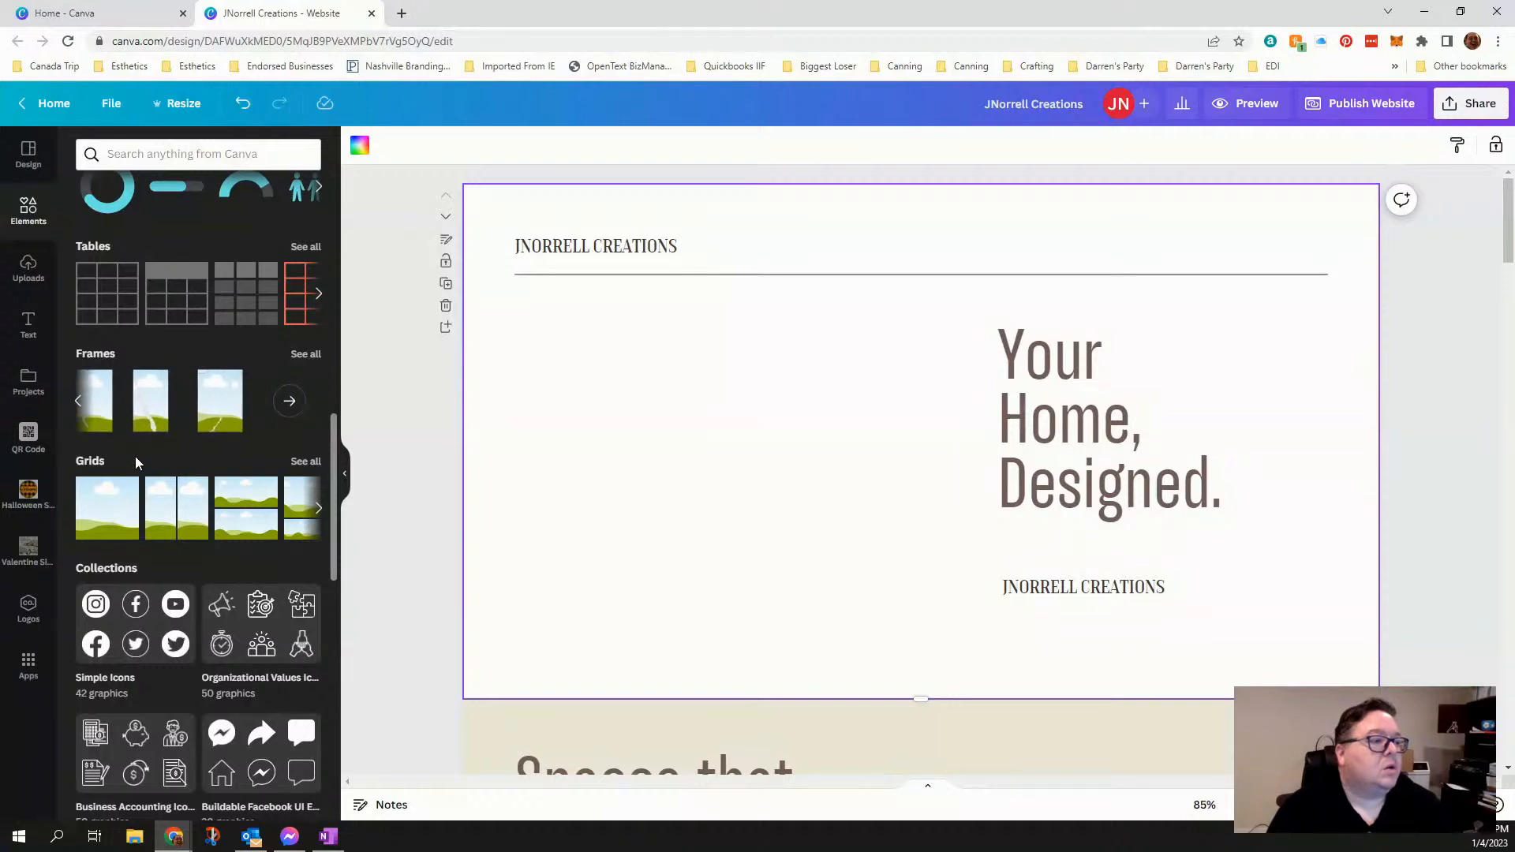
left_click(102, 509)
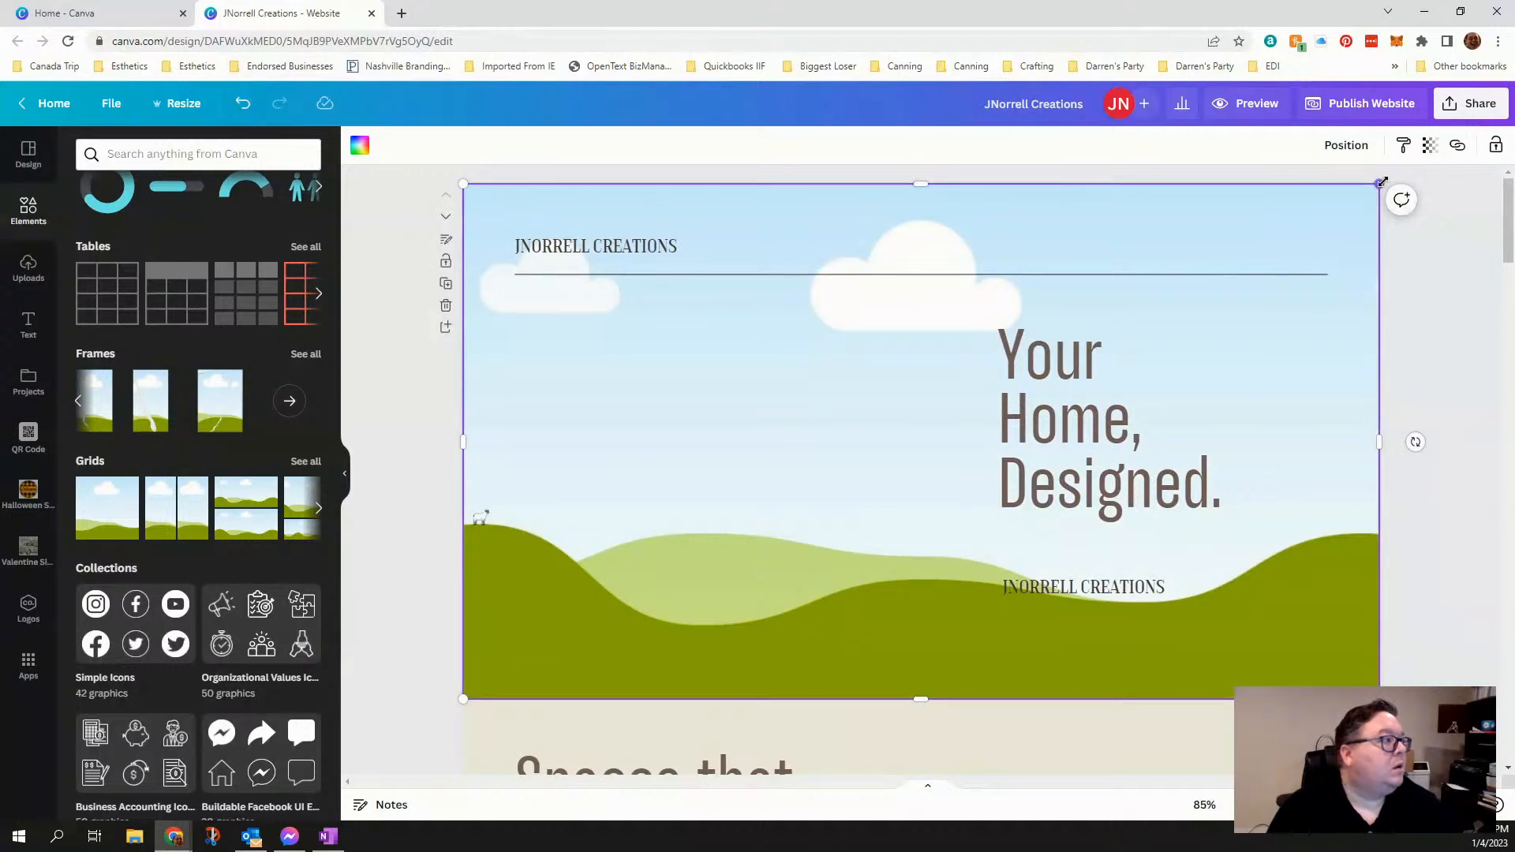
- Resize and reposition the grid to fill the empty space between the header line and page bottom, beside the "Your Home, Designed." heading
left_click_drag(1382, 183, 724, 338)
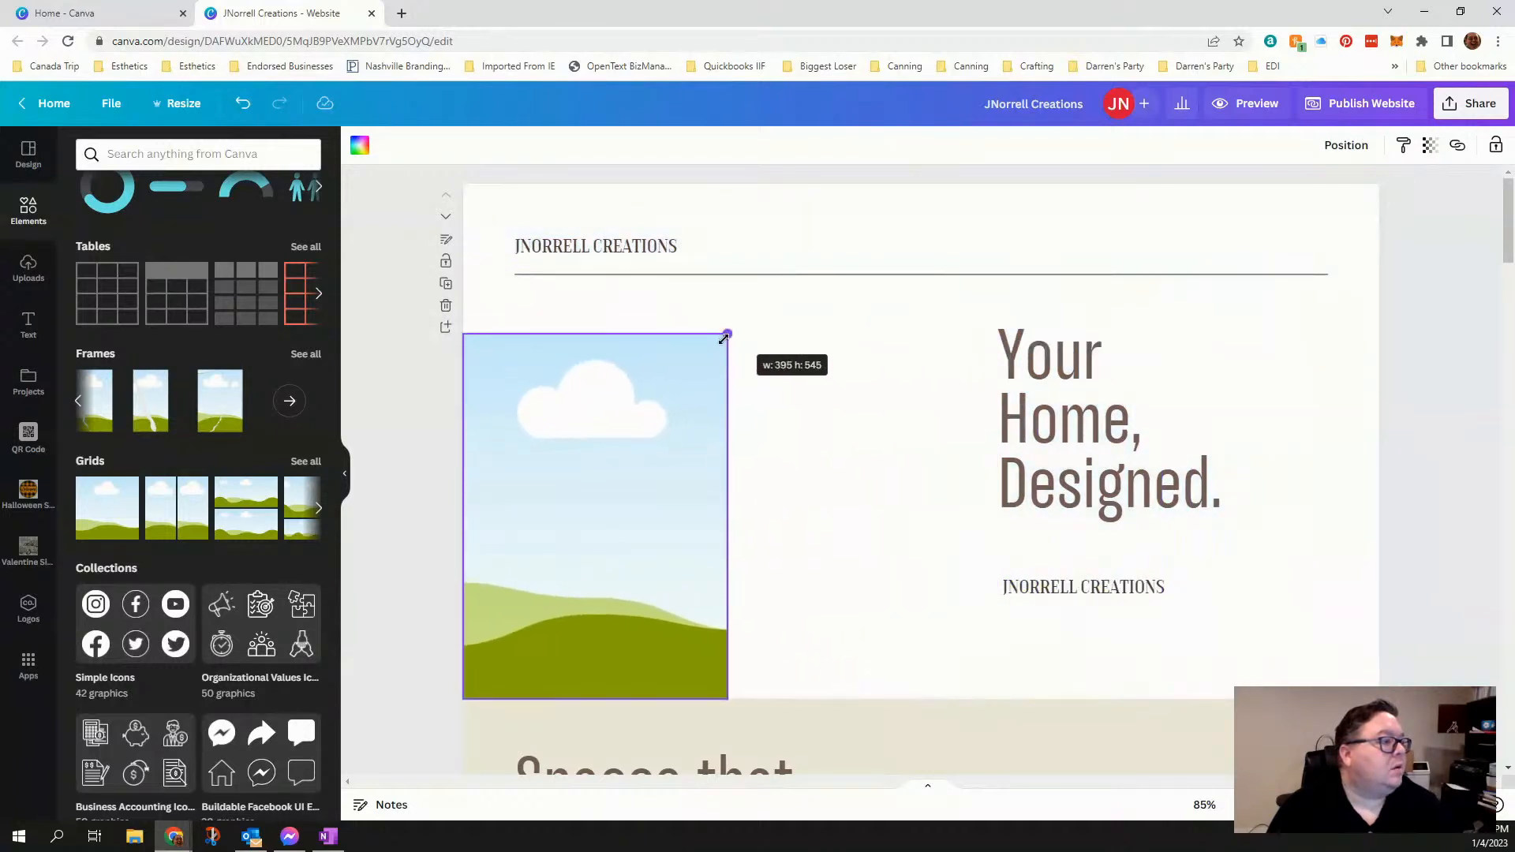
left_click_drag(622, 463, 685, 432)
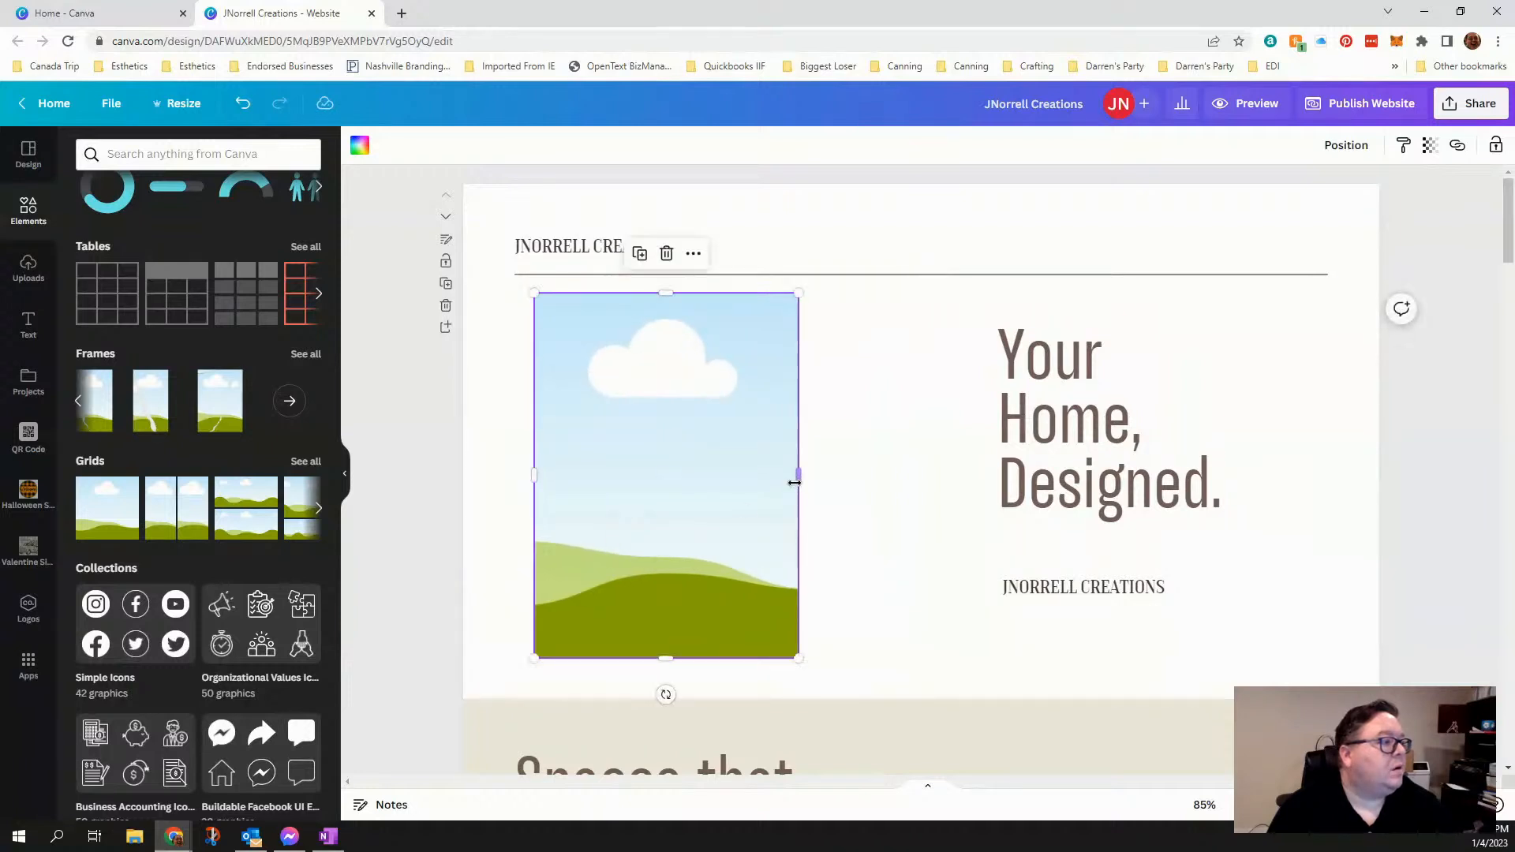
left_click_drag(795, 483, 753, 494)
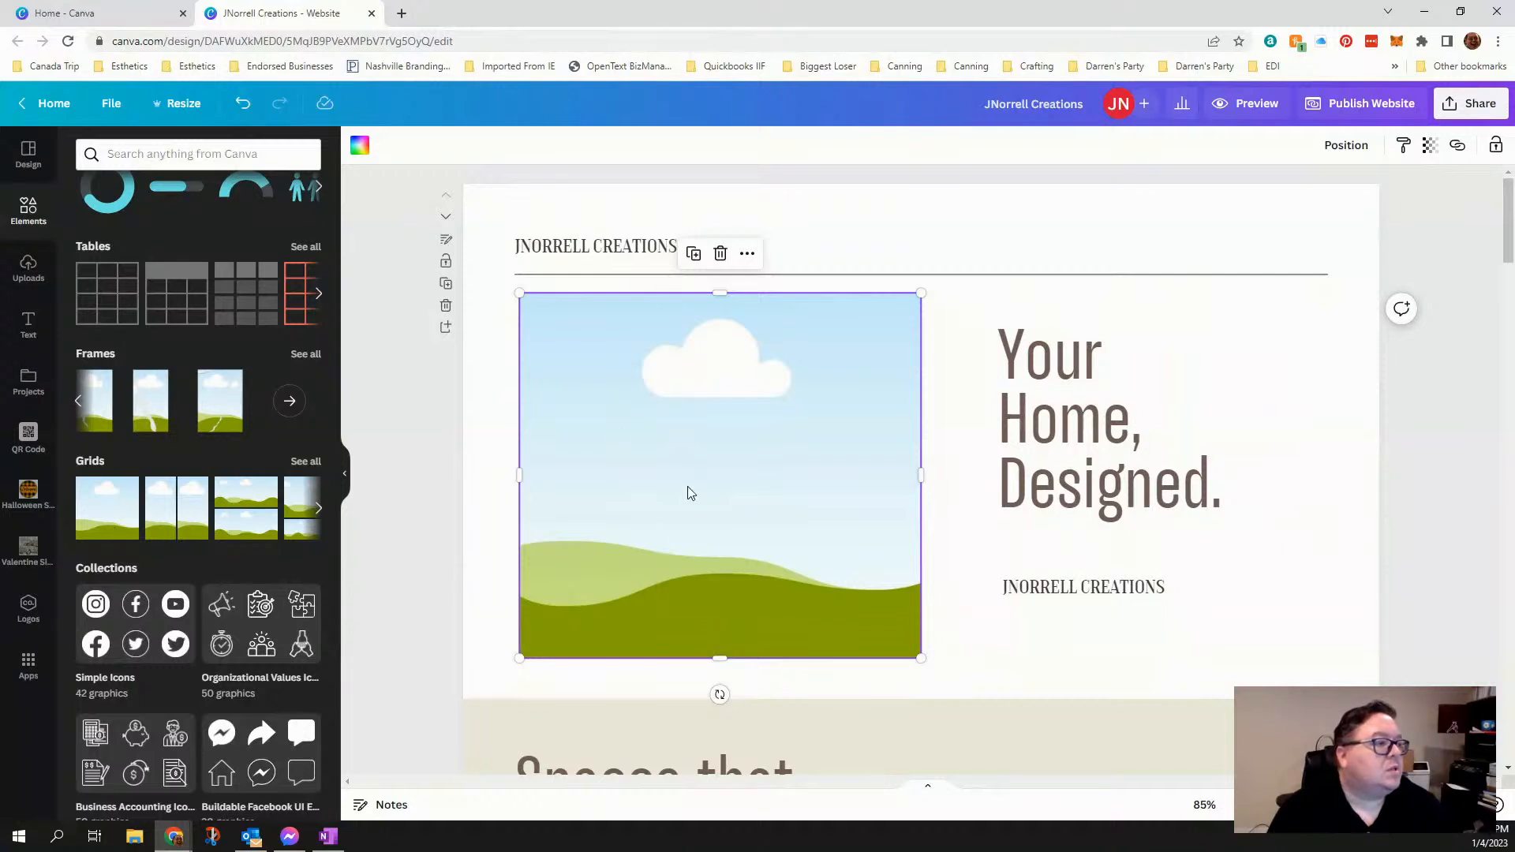
- Fill the grid with the uploaded "Wreath Signs and More" fox logo
left_click(26, 275)
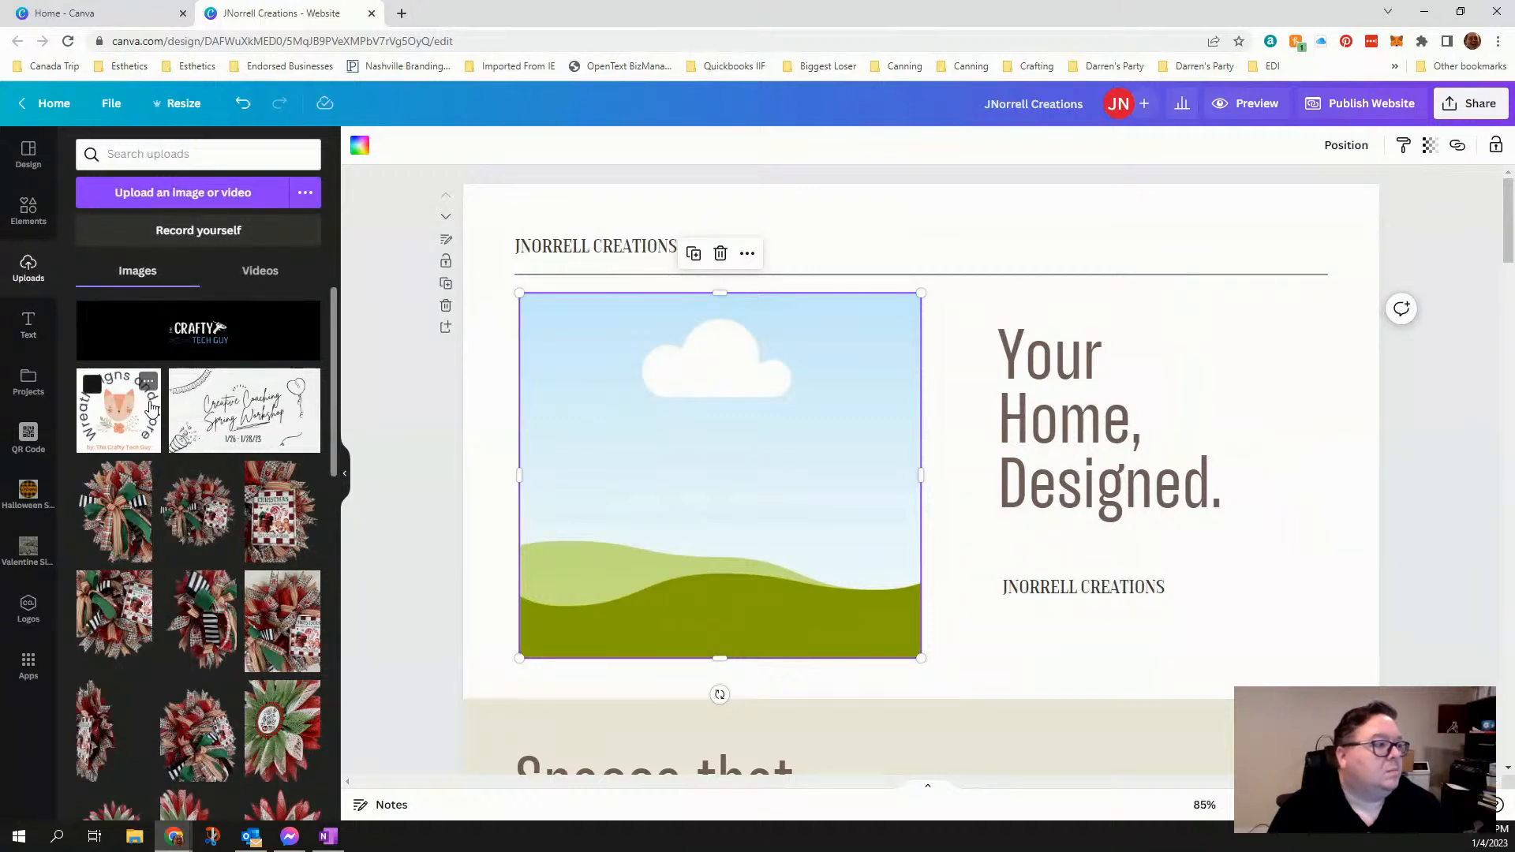
left_click(120, 433)
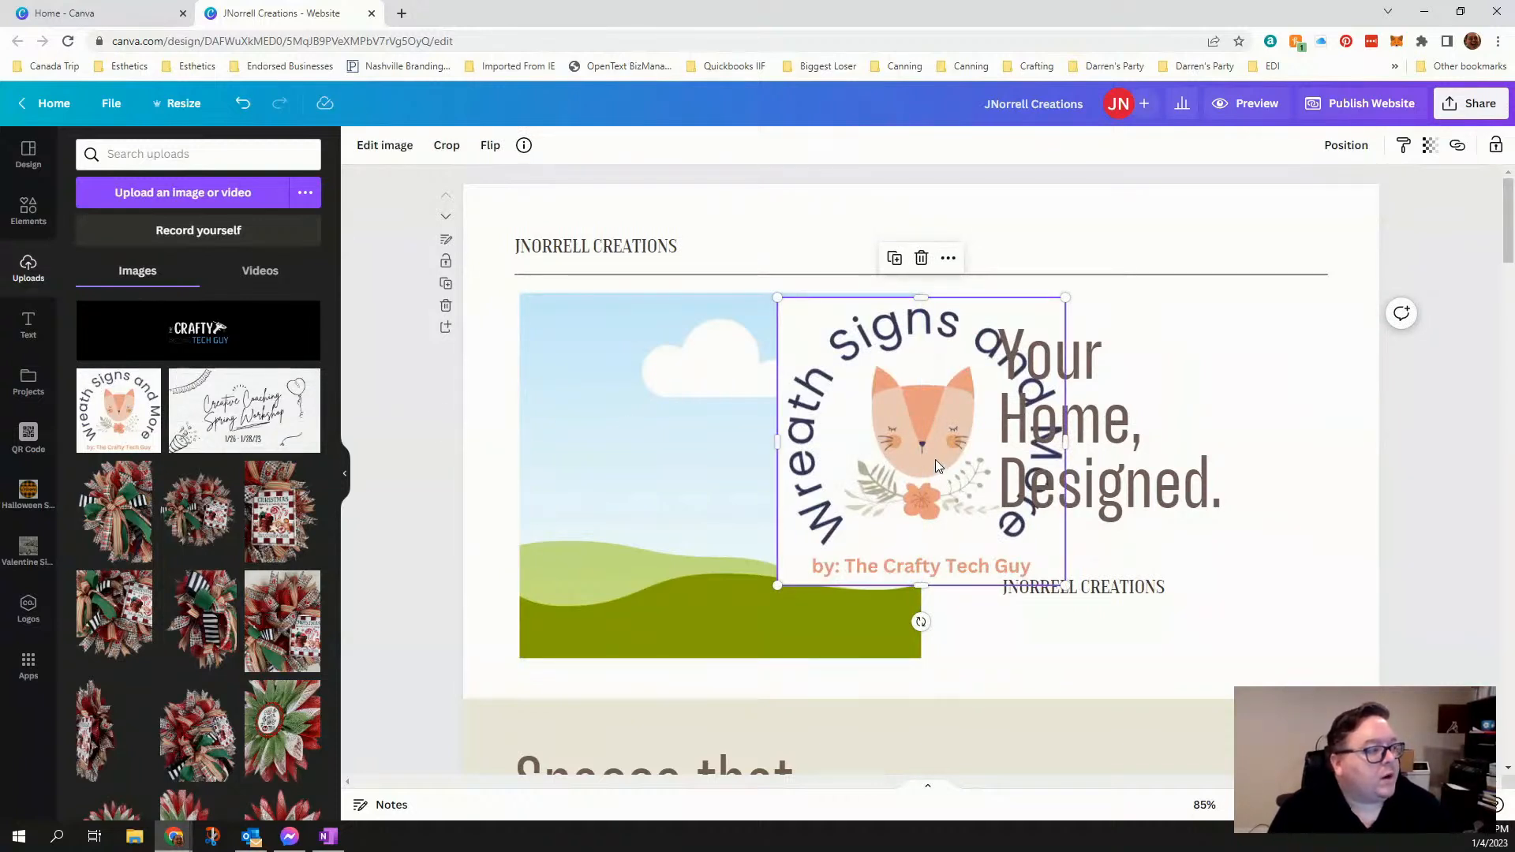
left_click_drag(937, 460, 799, 476)
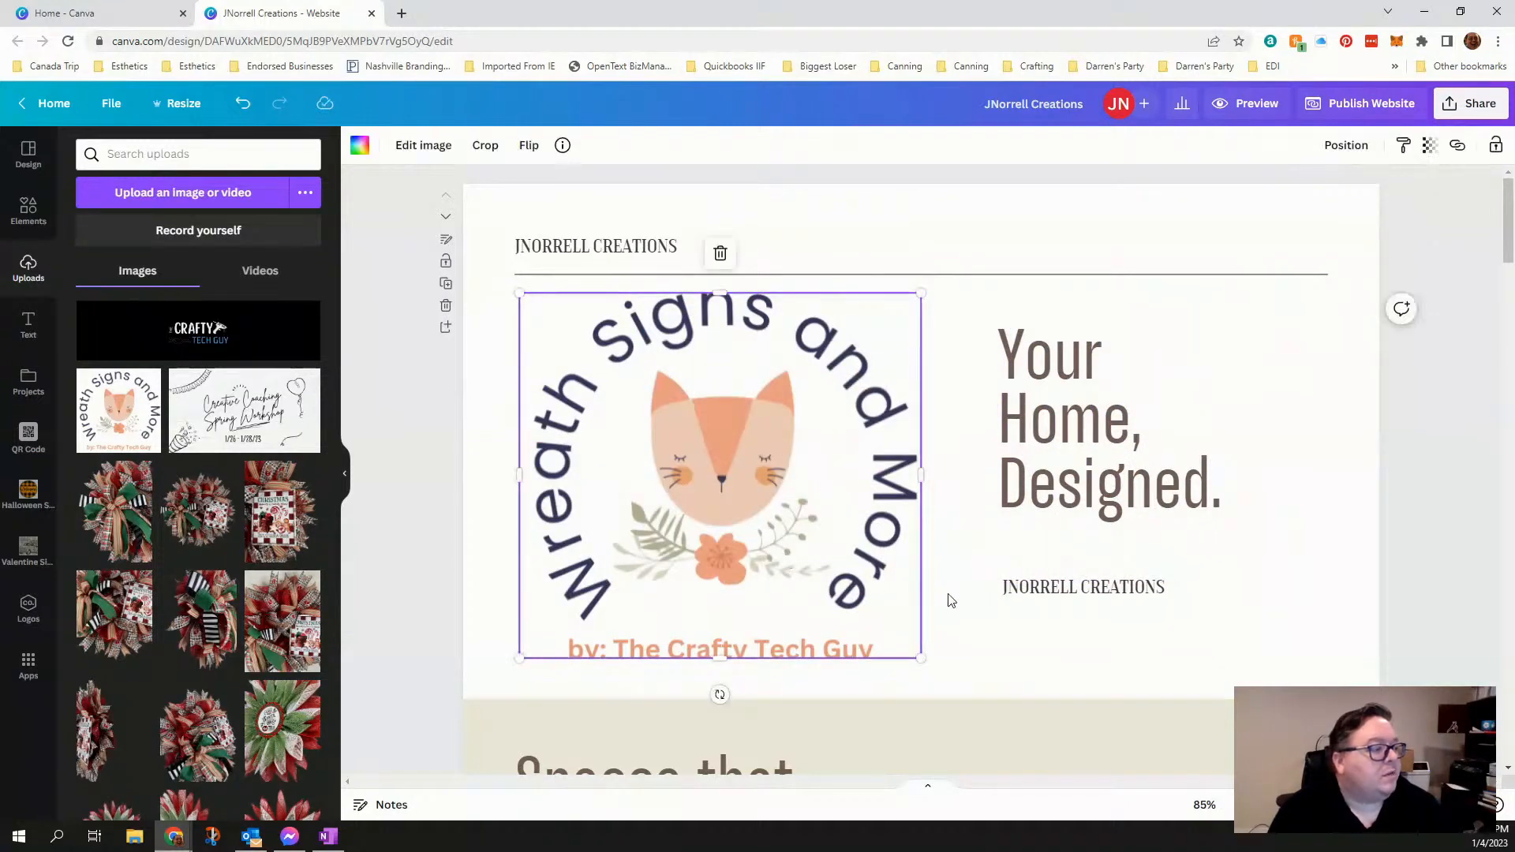
left_click(1007, 663)
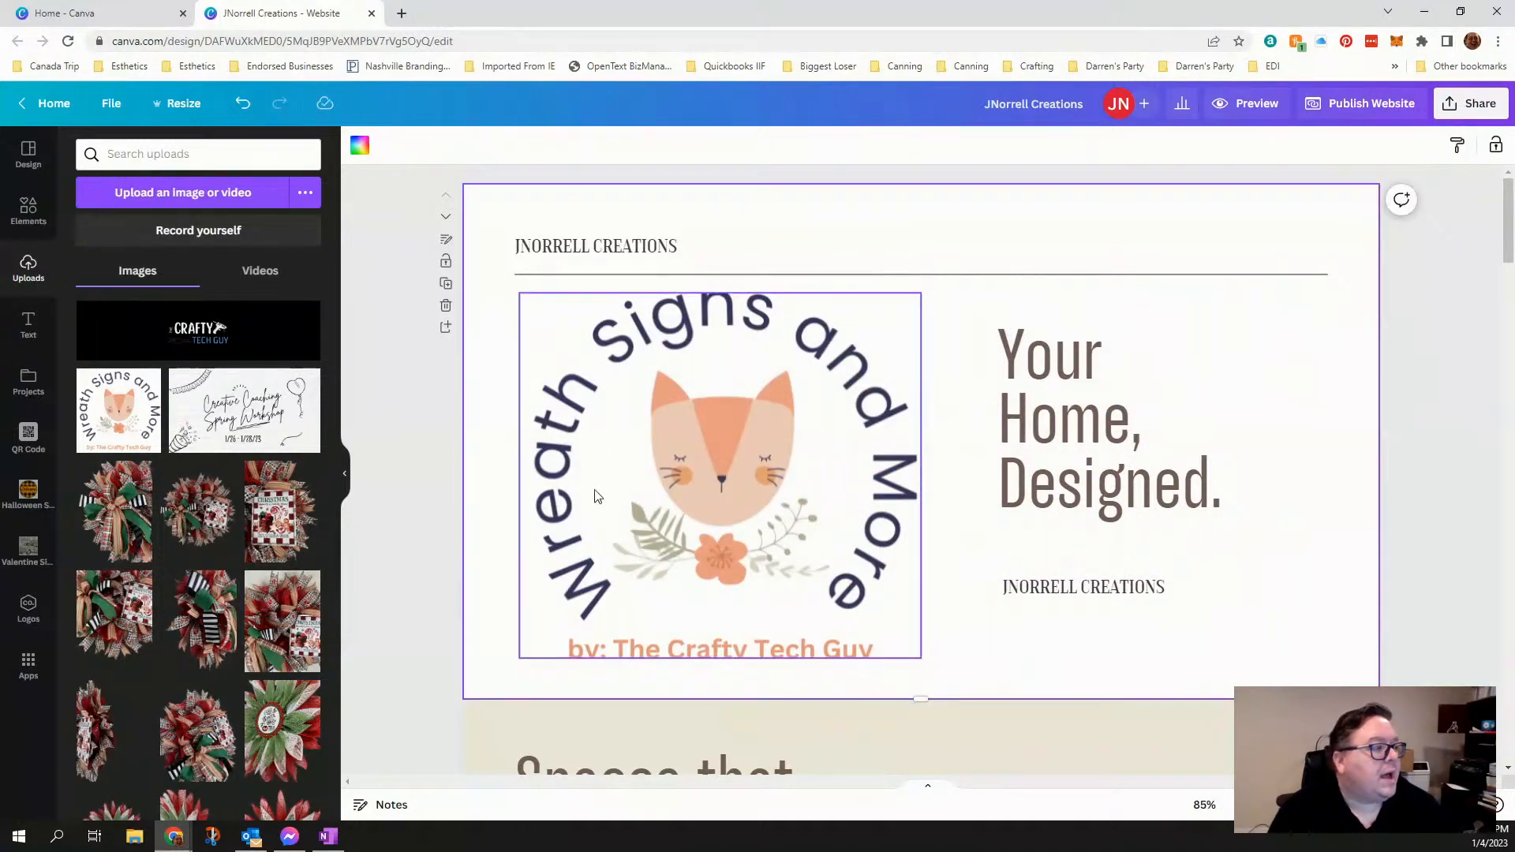
- Remove the fox logo from the grid, keeping the empty grid in place
left_click(708, 478)
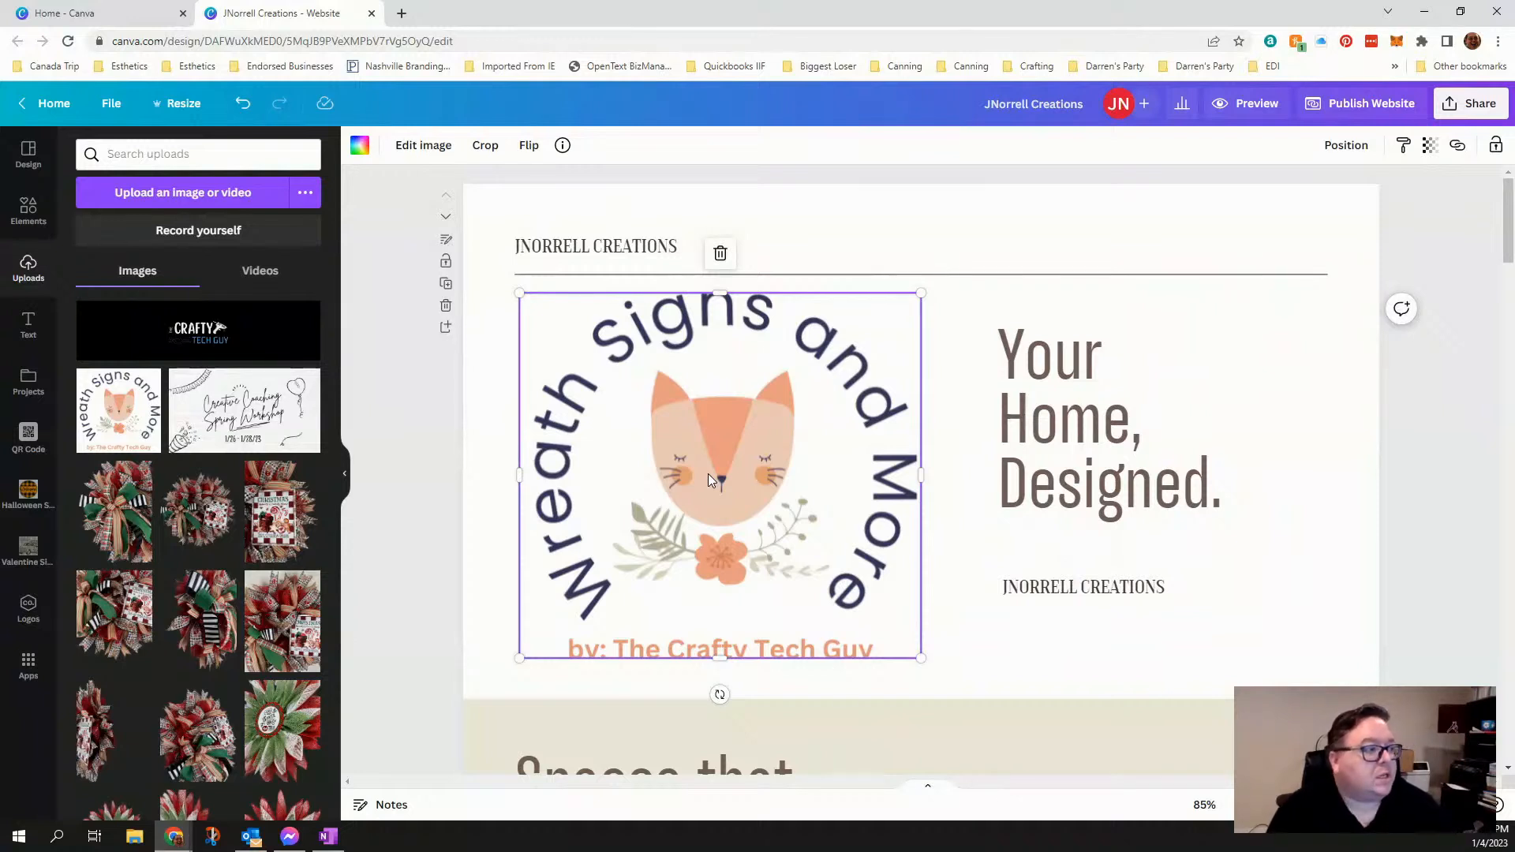
key("Delete")
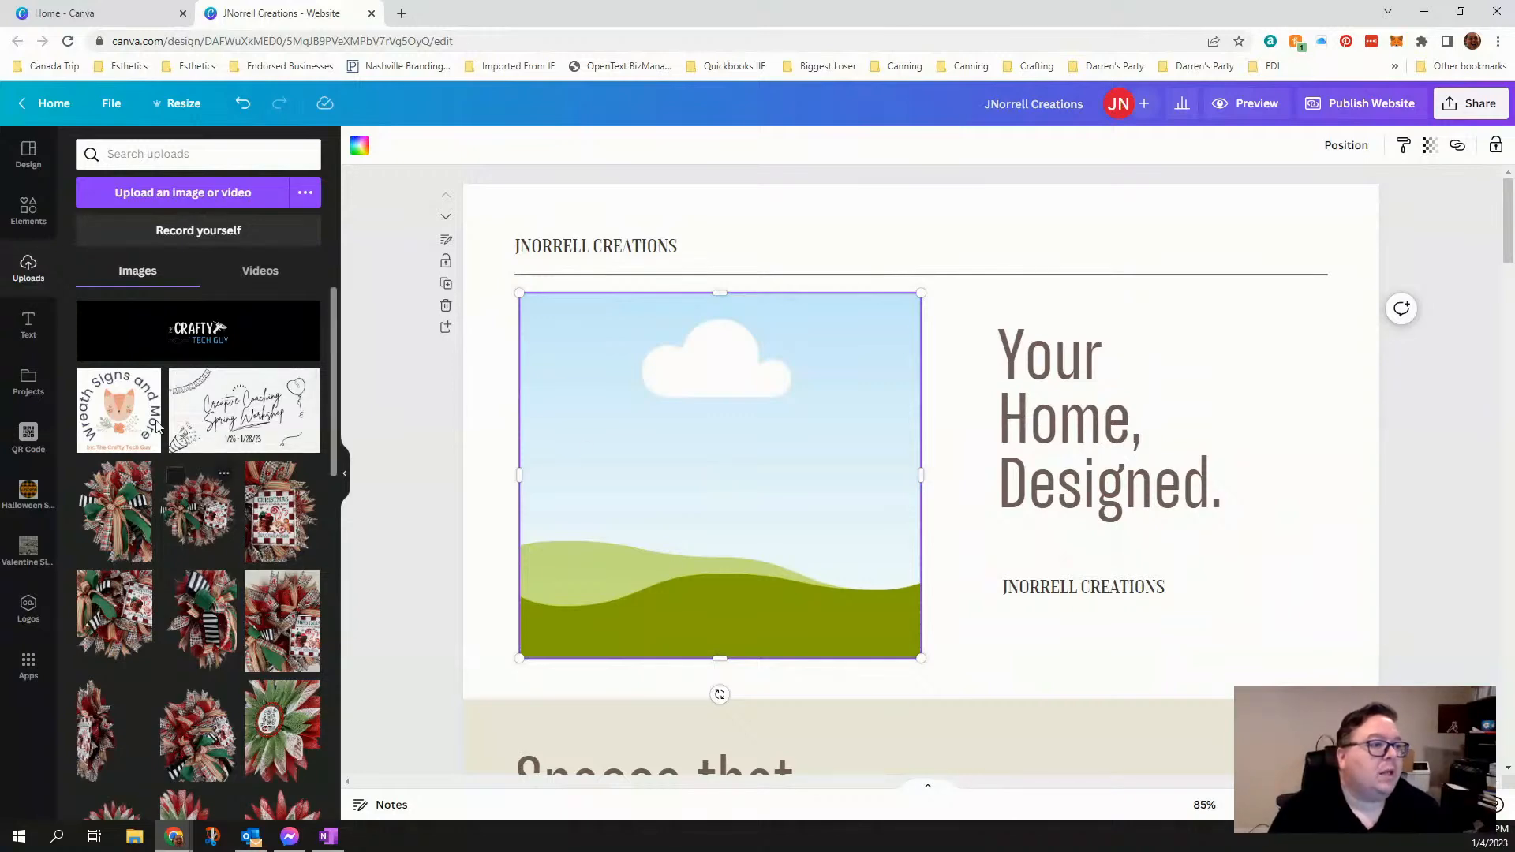
- Look through the element library's categories, from recently used items and shapes to frames and grids
left_click(27, 209)
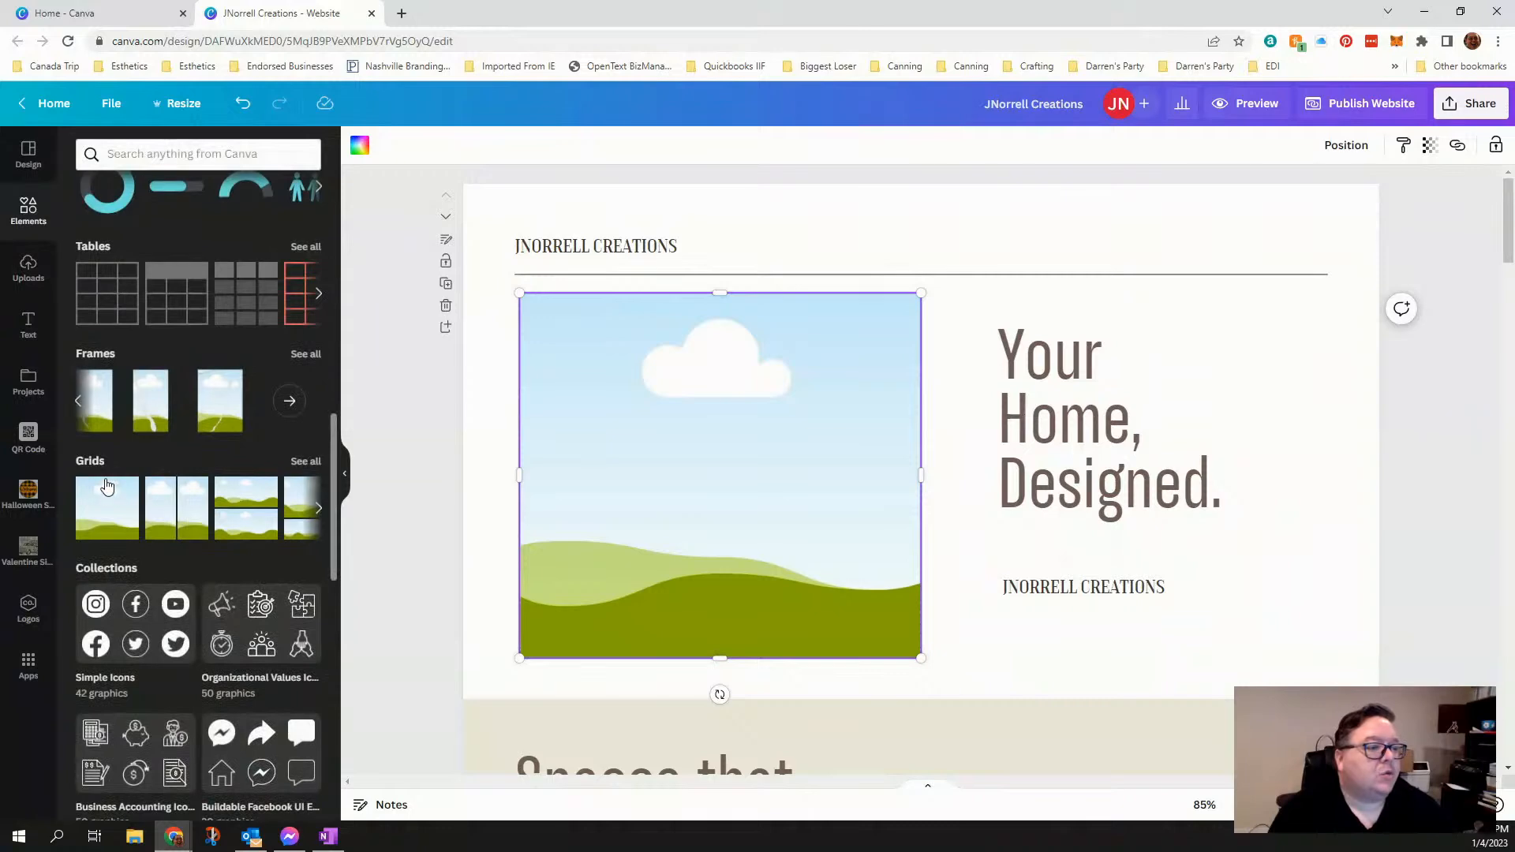
scroll(153, 439, "up", 10)
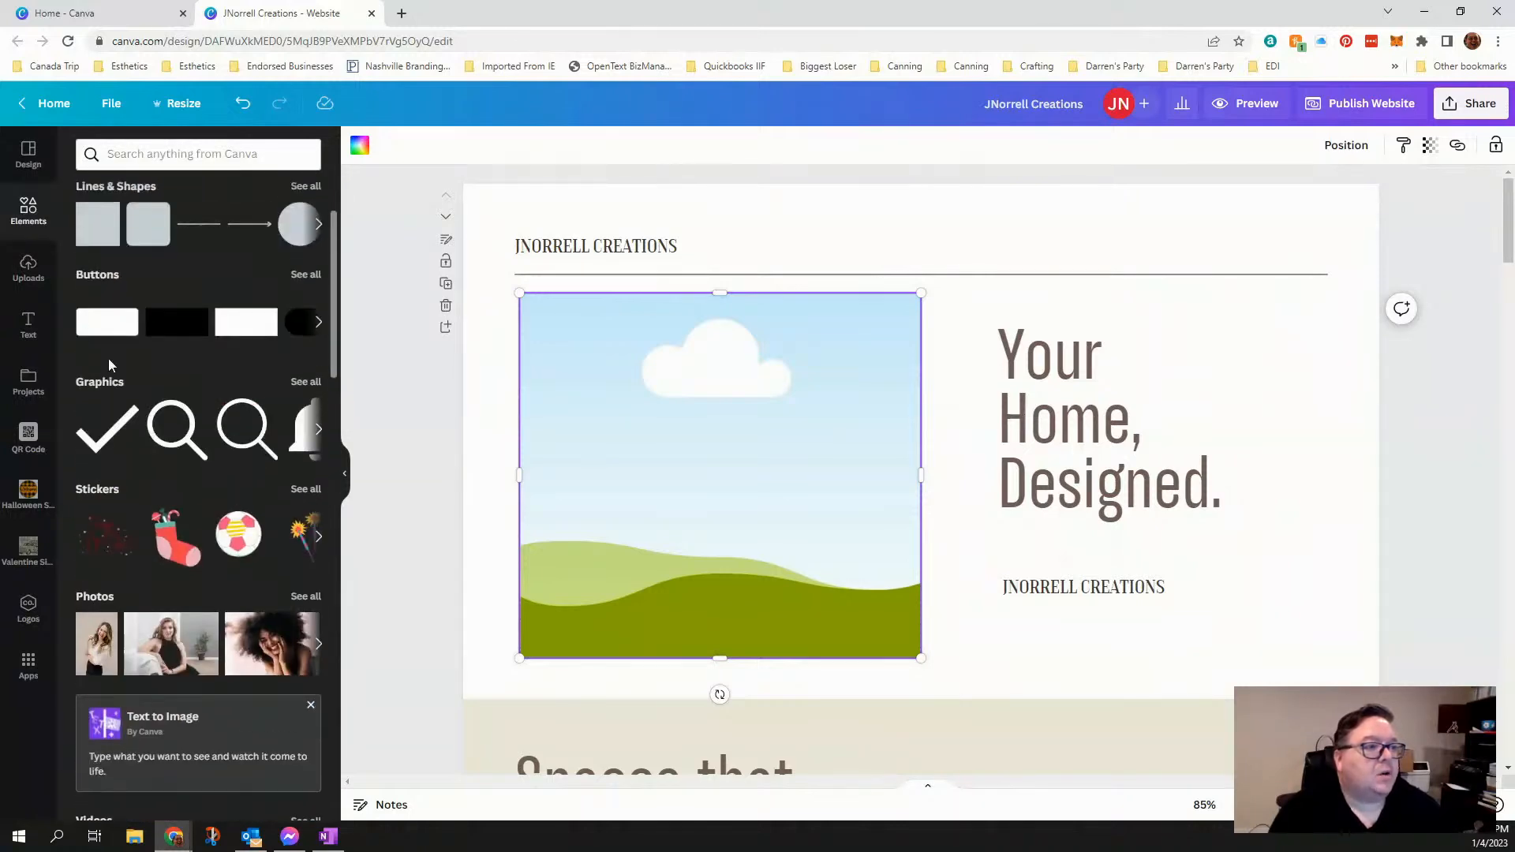
scroll(167, 316, "down", 10)
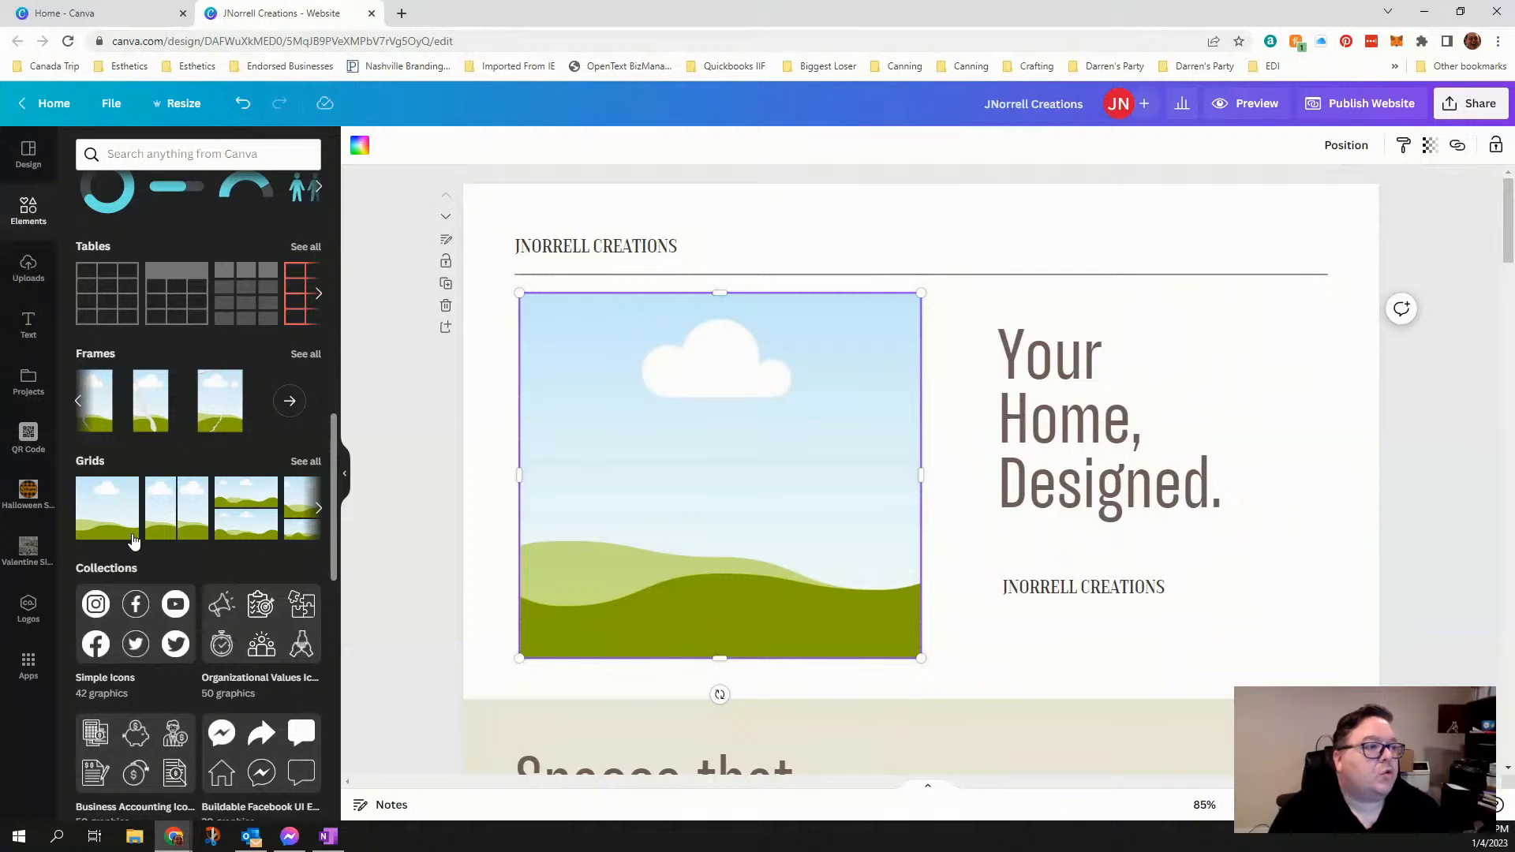
scroll(133, 539, "up", 4)
scroll(131, 533, "up", 6)
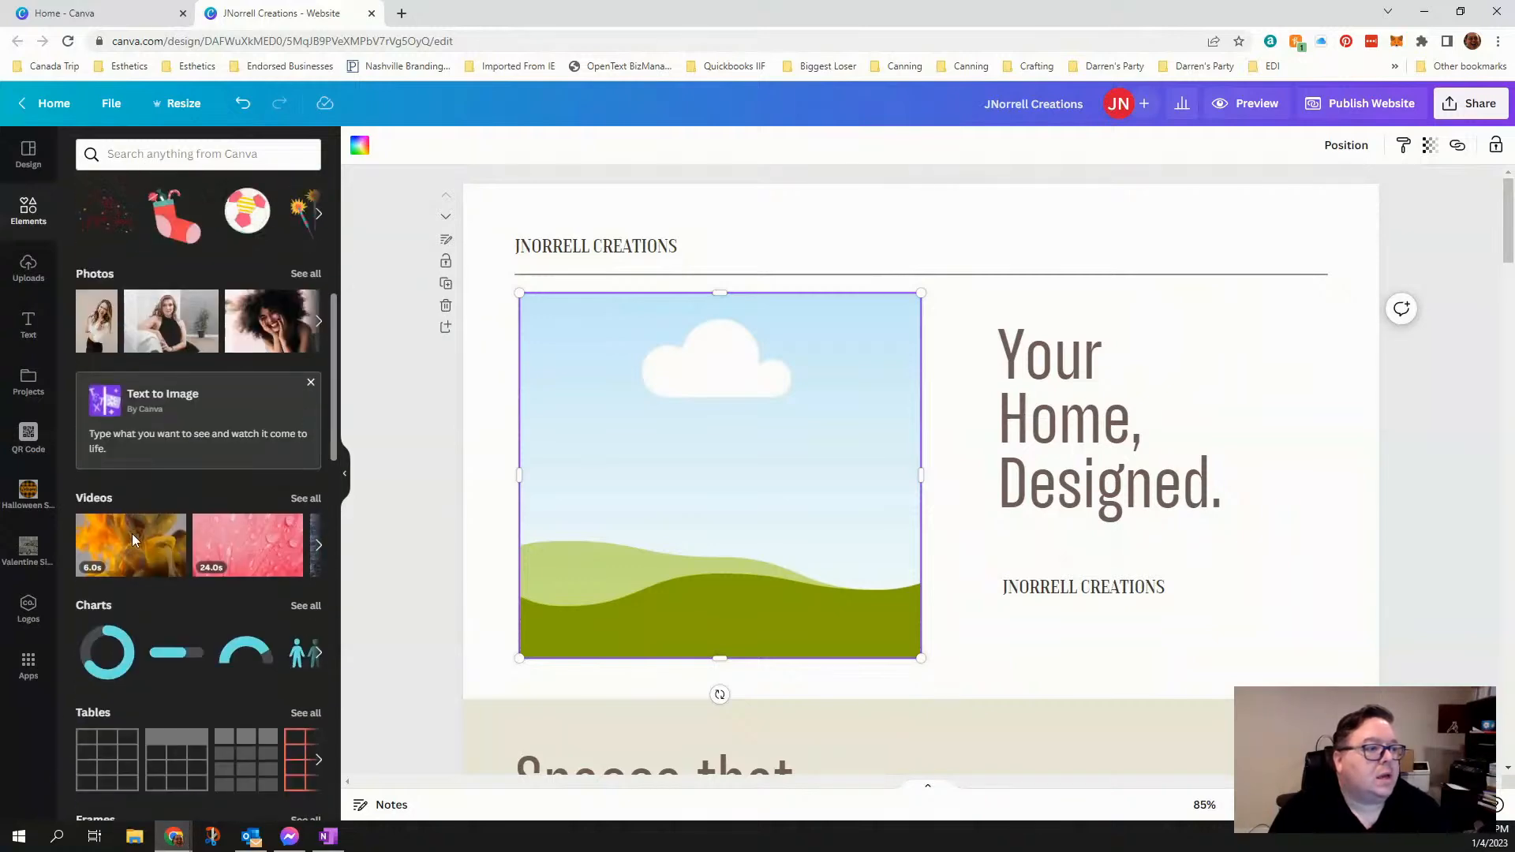
scroll(131, 533, "up", 2)
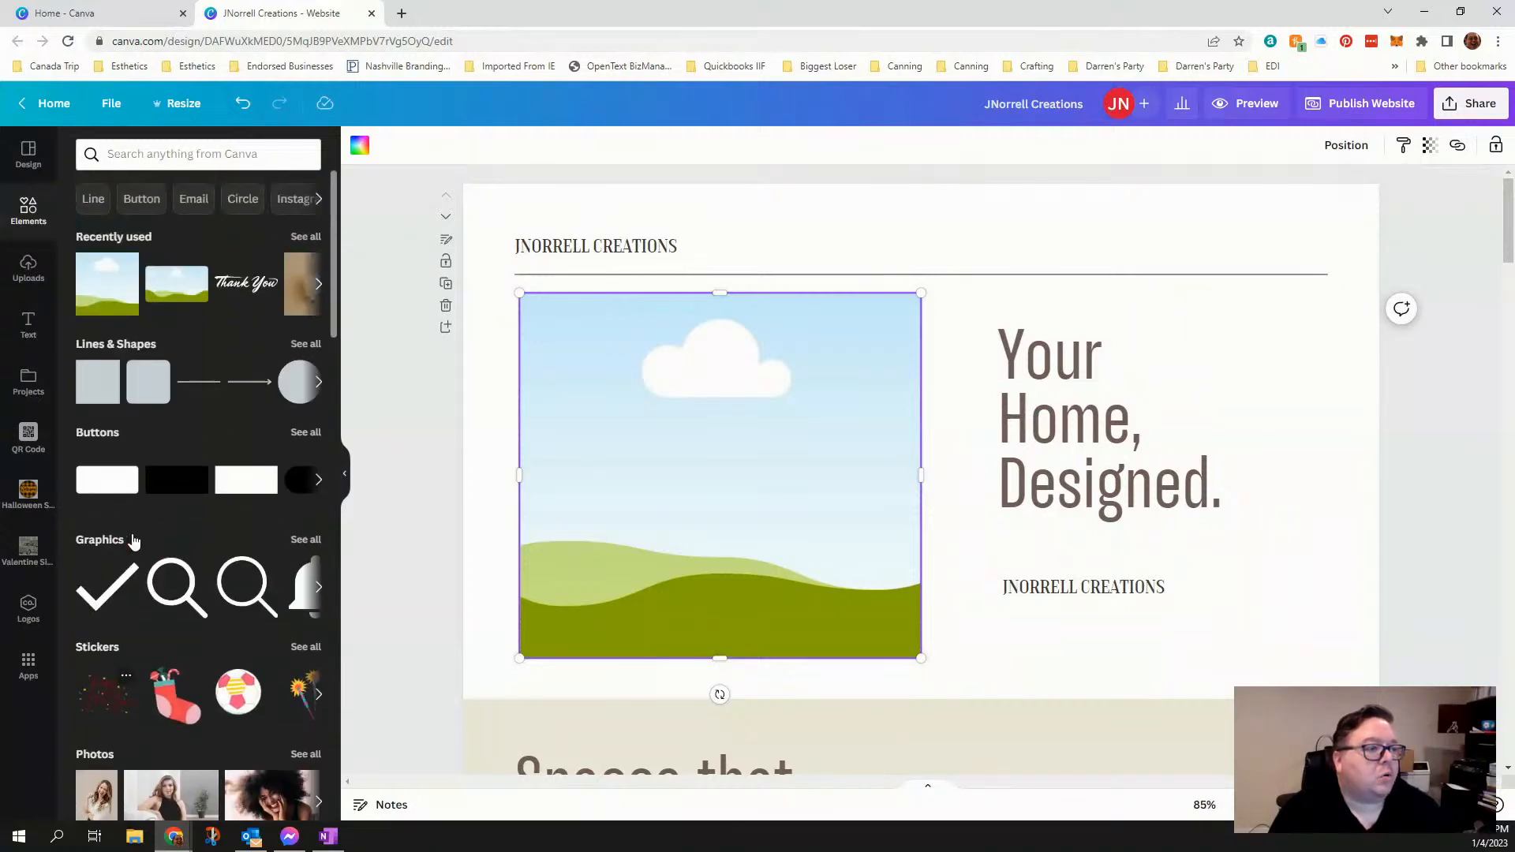
scroll(131, 533, "down", 10)
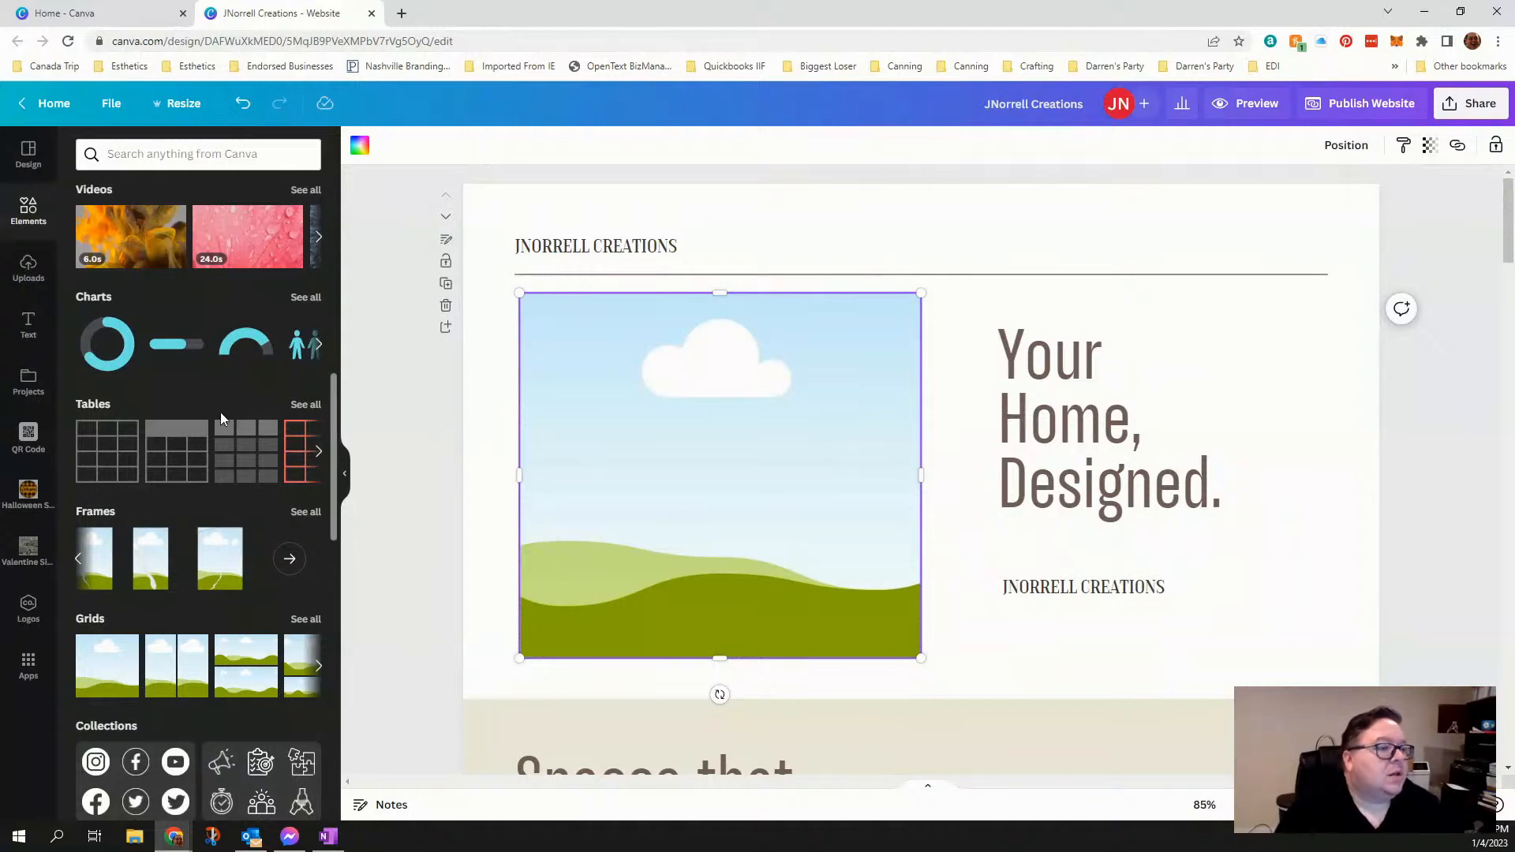
- Fill the empty grid beside the "Your Home, Designed." heading with the uploaded "Wreath Signs and More" fox logo
scroll(219, 429, "up", 8)
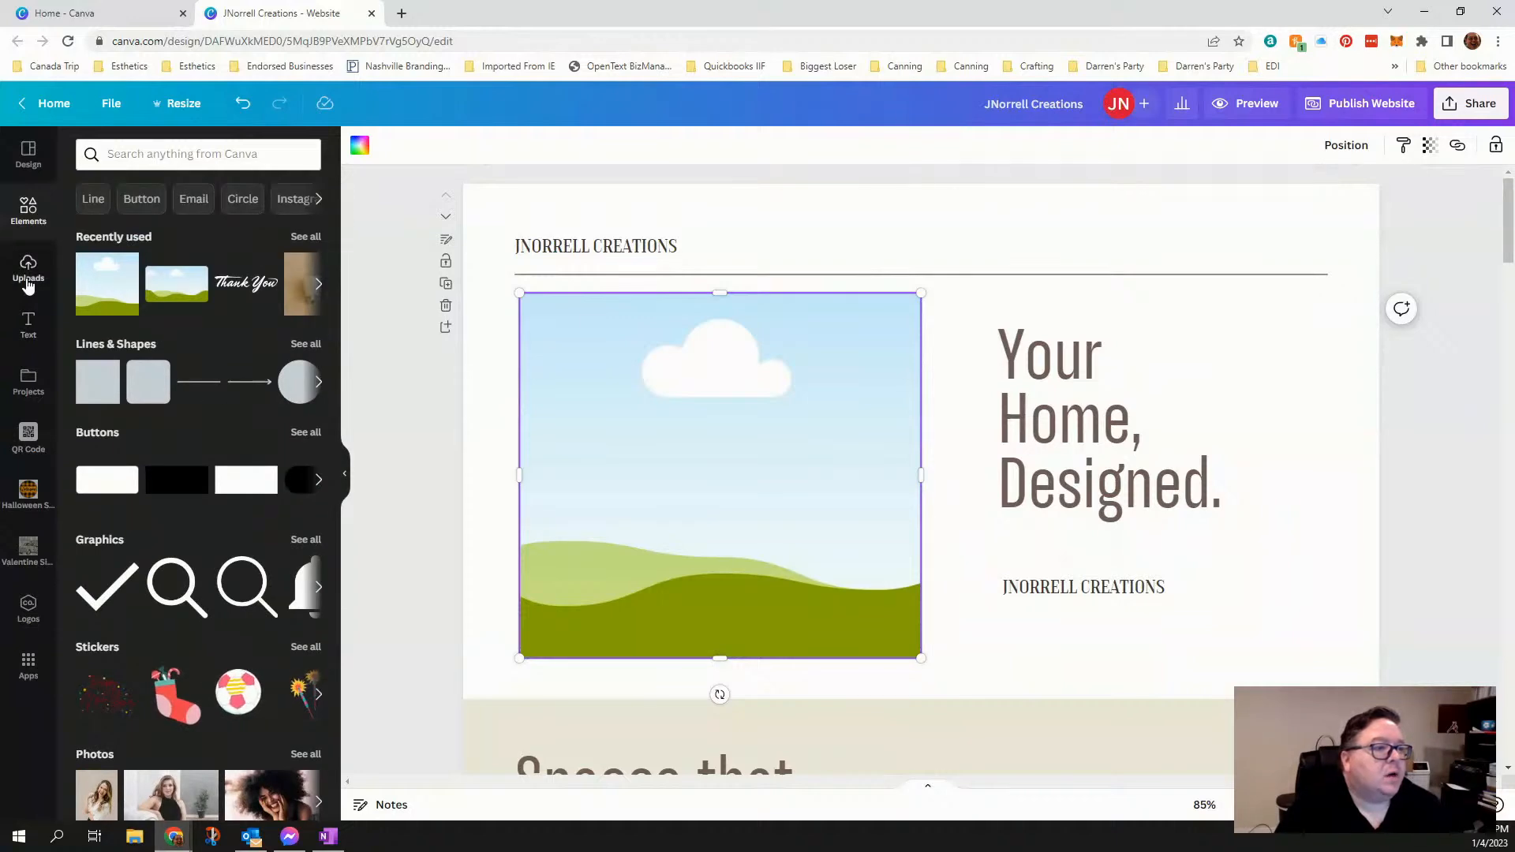
left_click(28, 283)
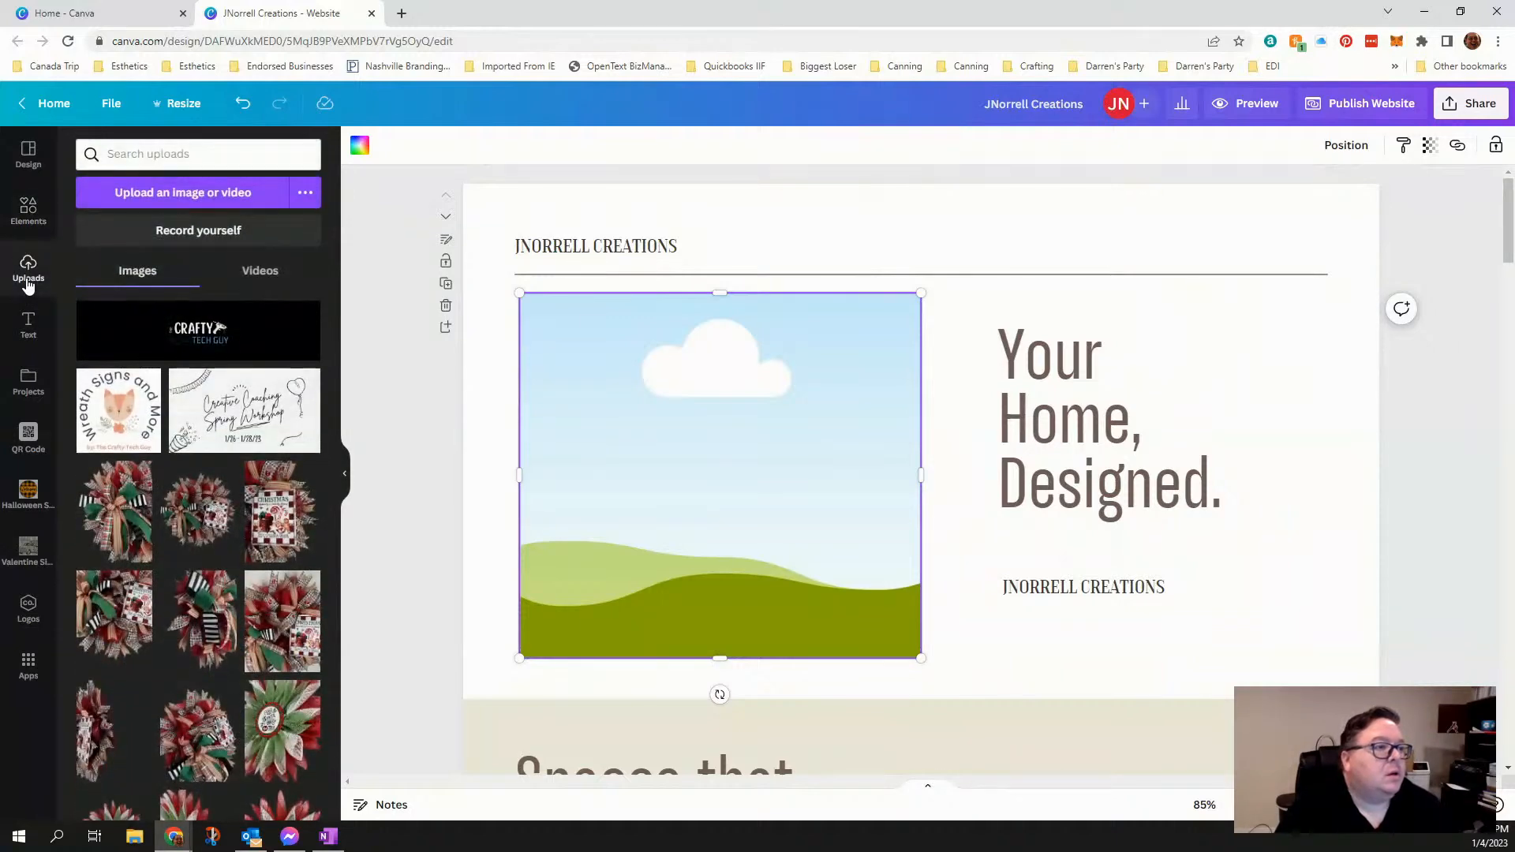
left_click(186, 202)
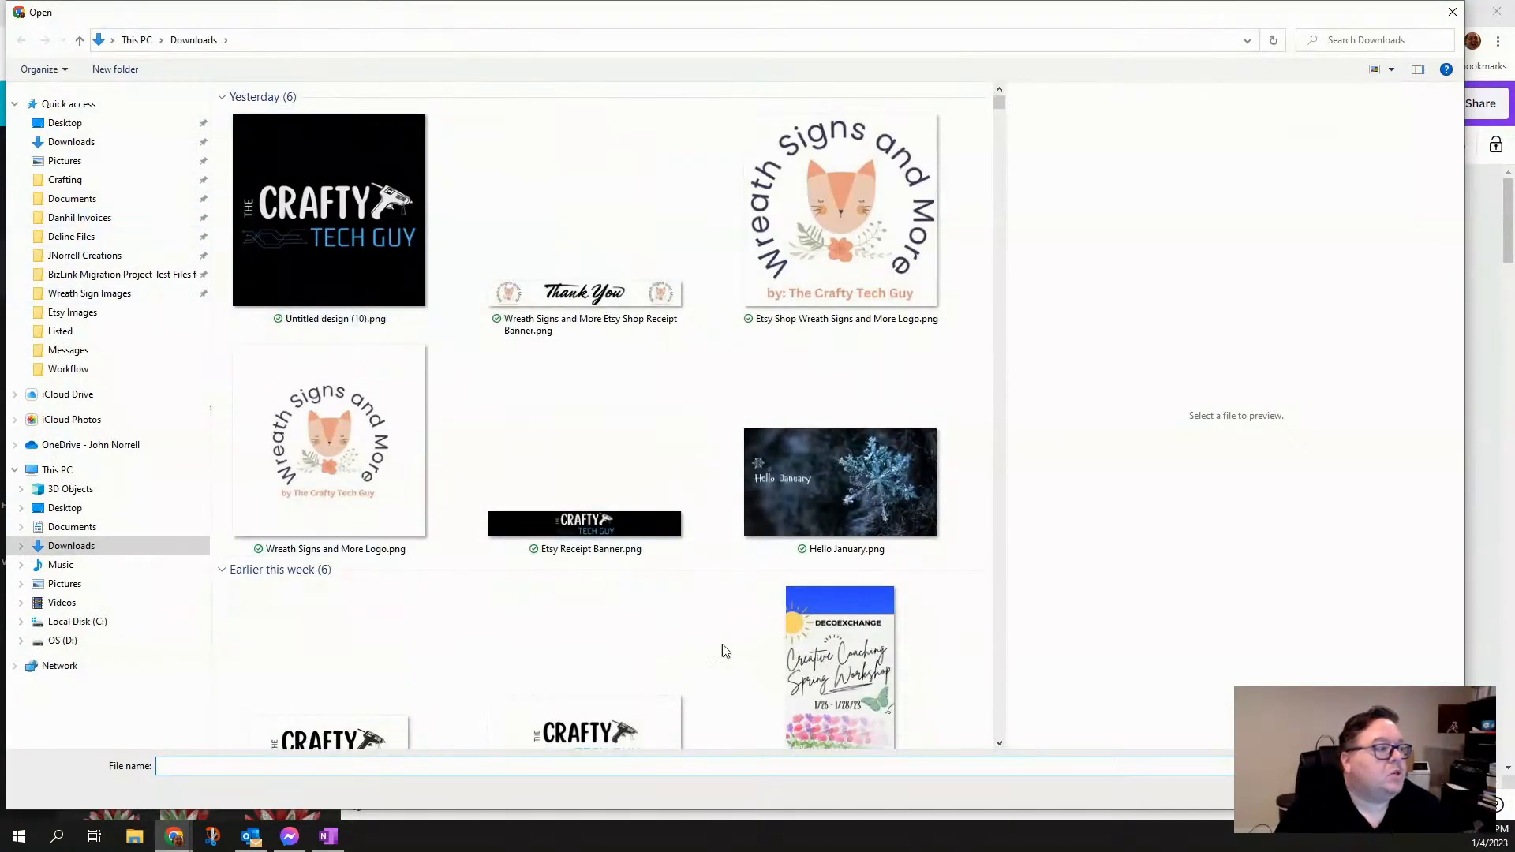
left_click(1452, 12)
left_click(130, 411)
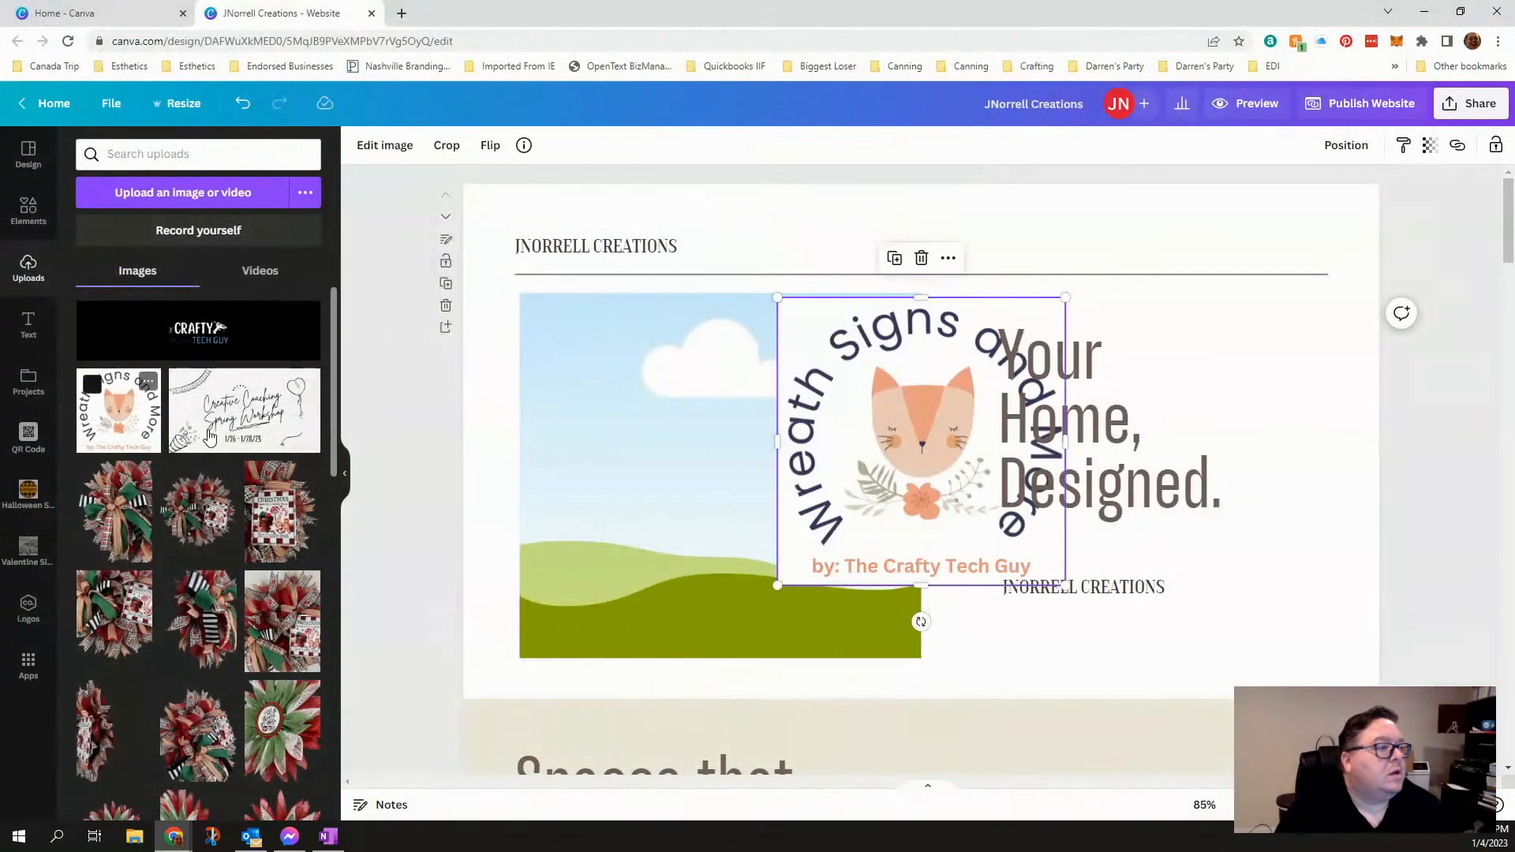
left_click_drag(879, 466, 735, 483)
left_click(1280, 624)
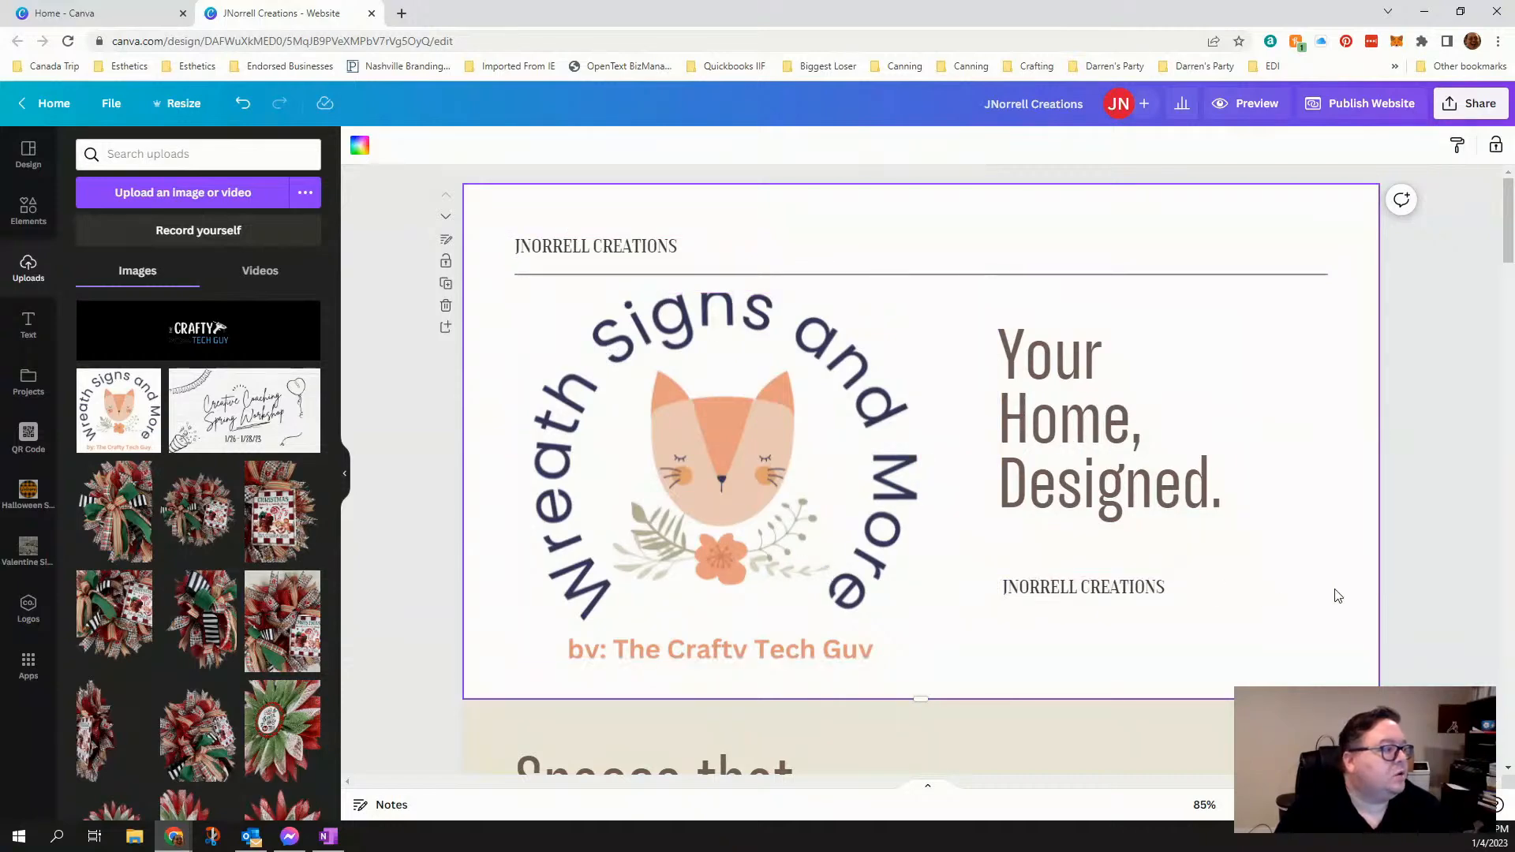
scroll(1338, 596, "down", 6)
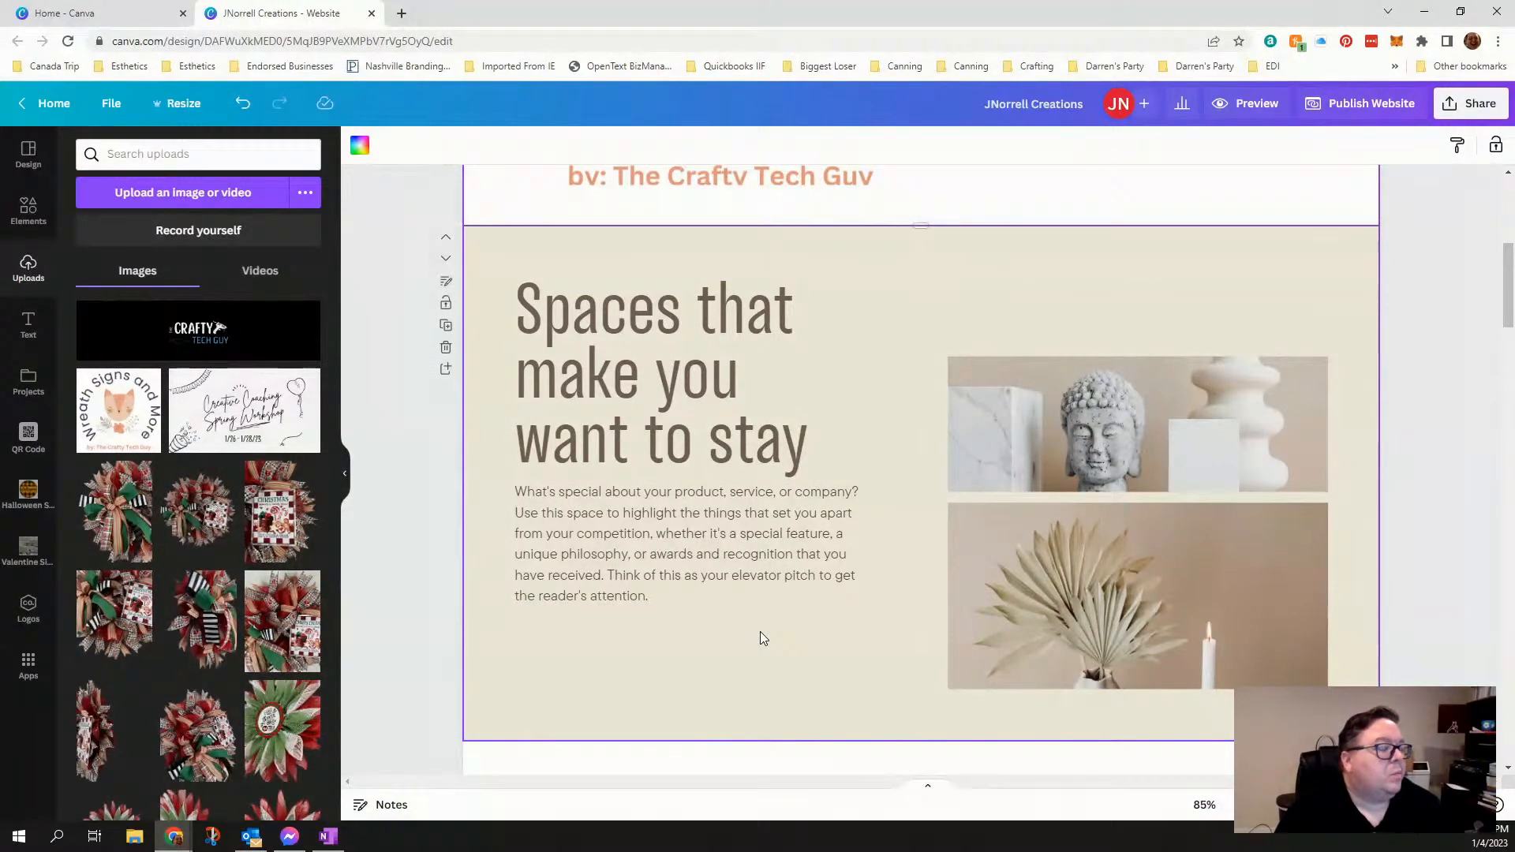
scroll(760, 632, "up", 6)
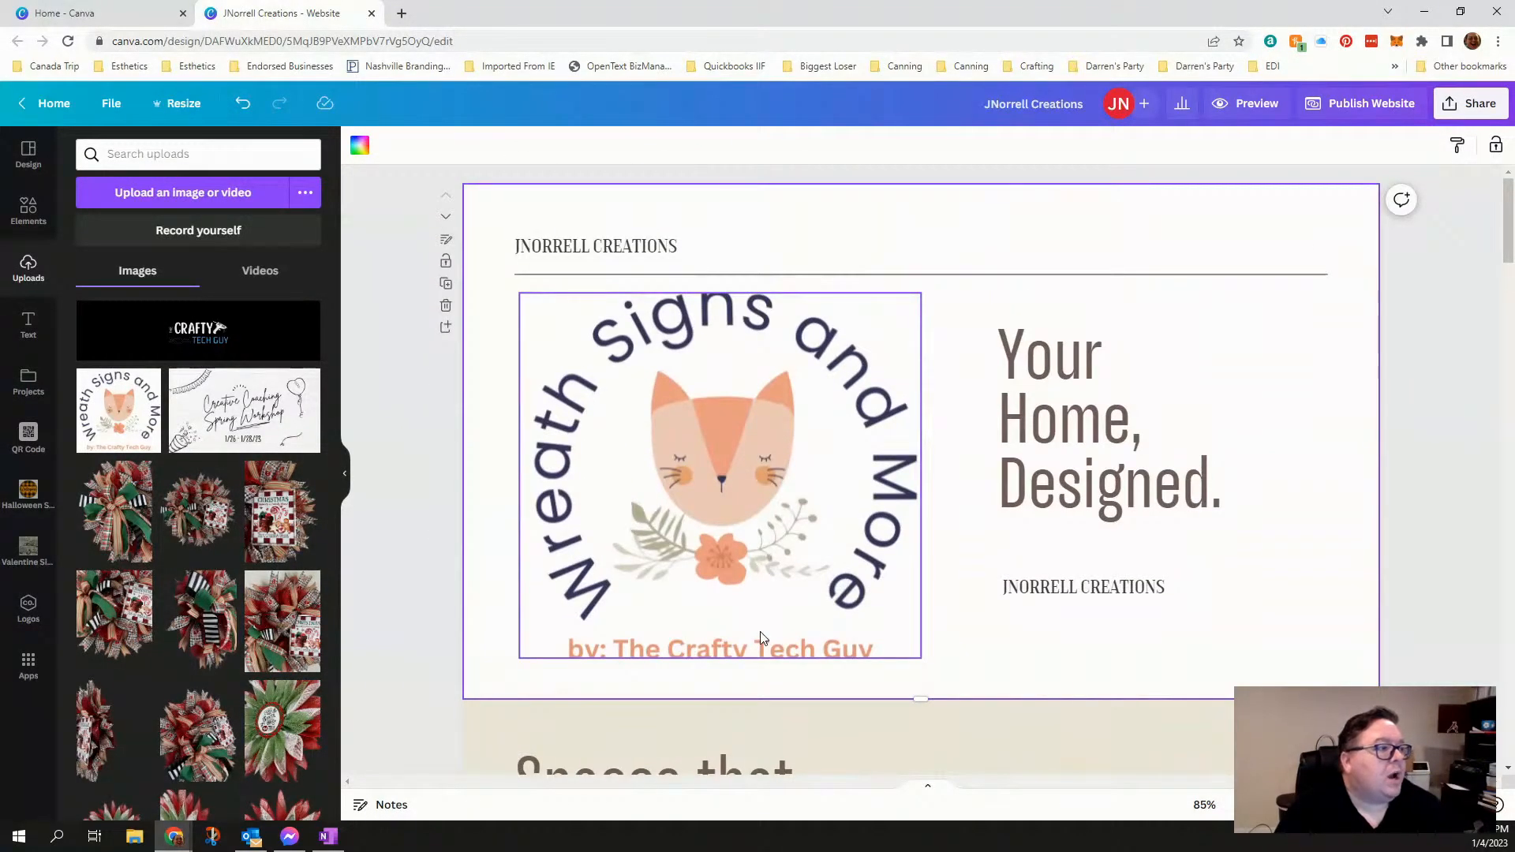
scroll(1235, 492, "down", 6)
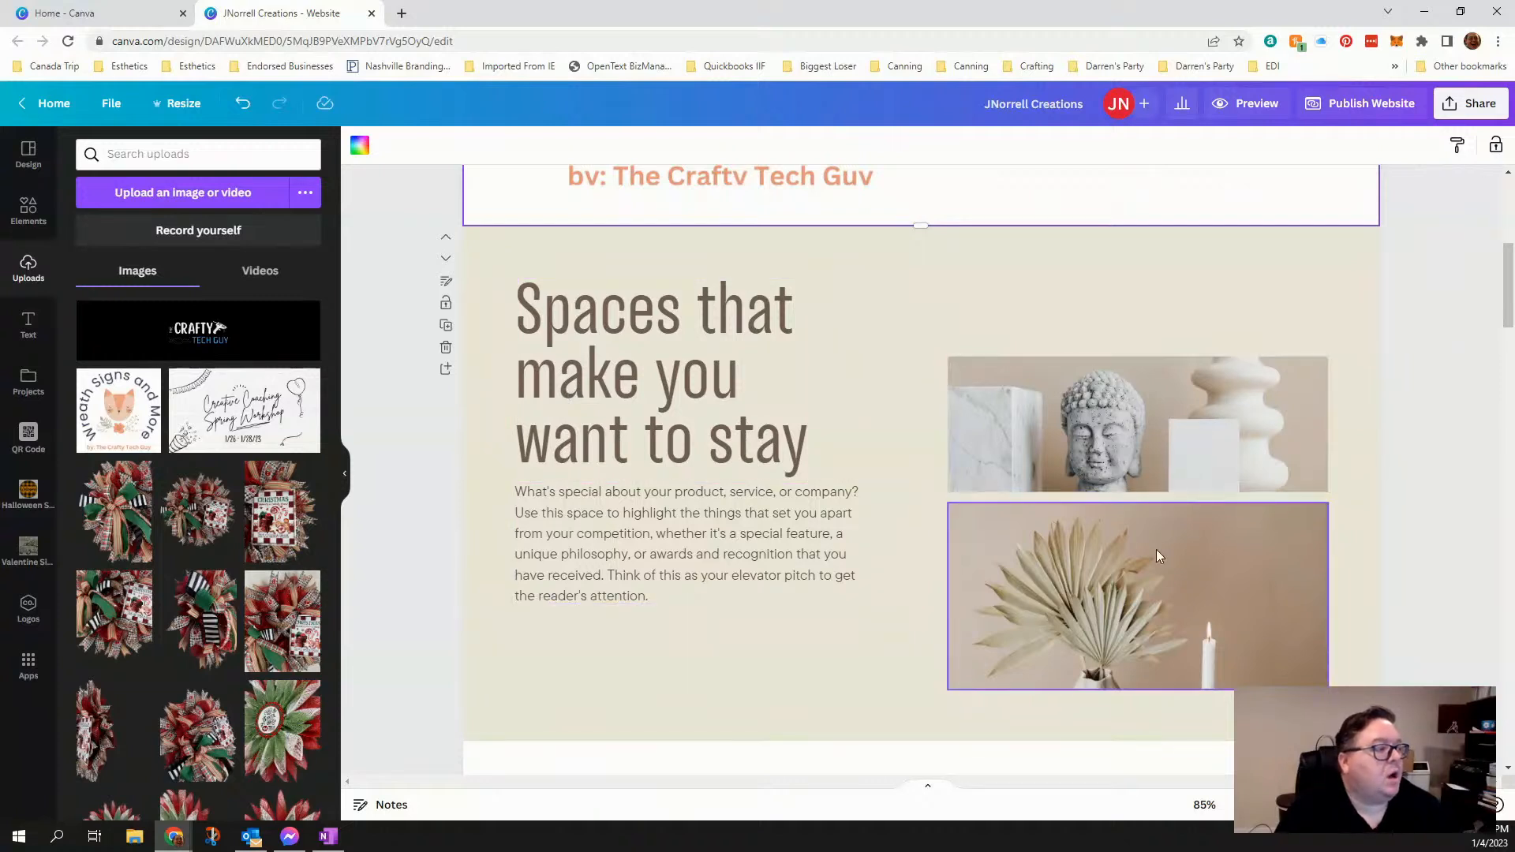
left_click(1116, 457)
left_click(1101, 559)
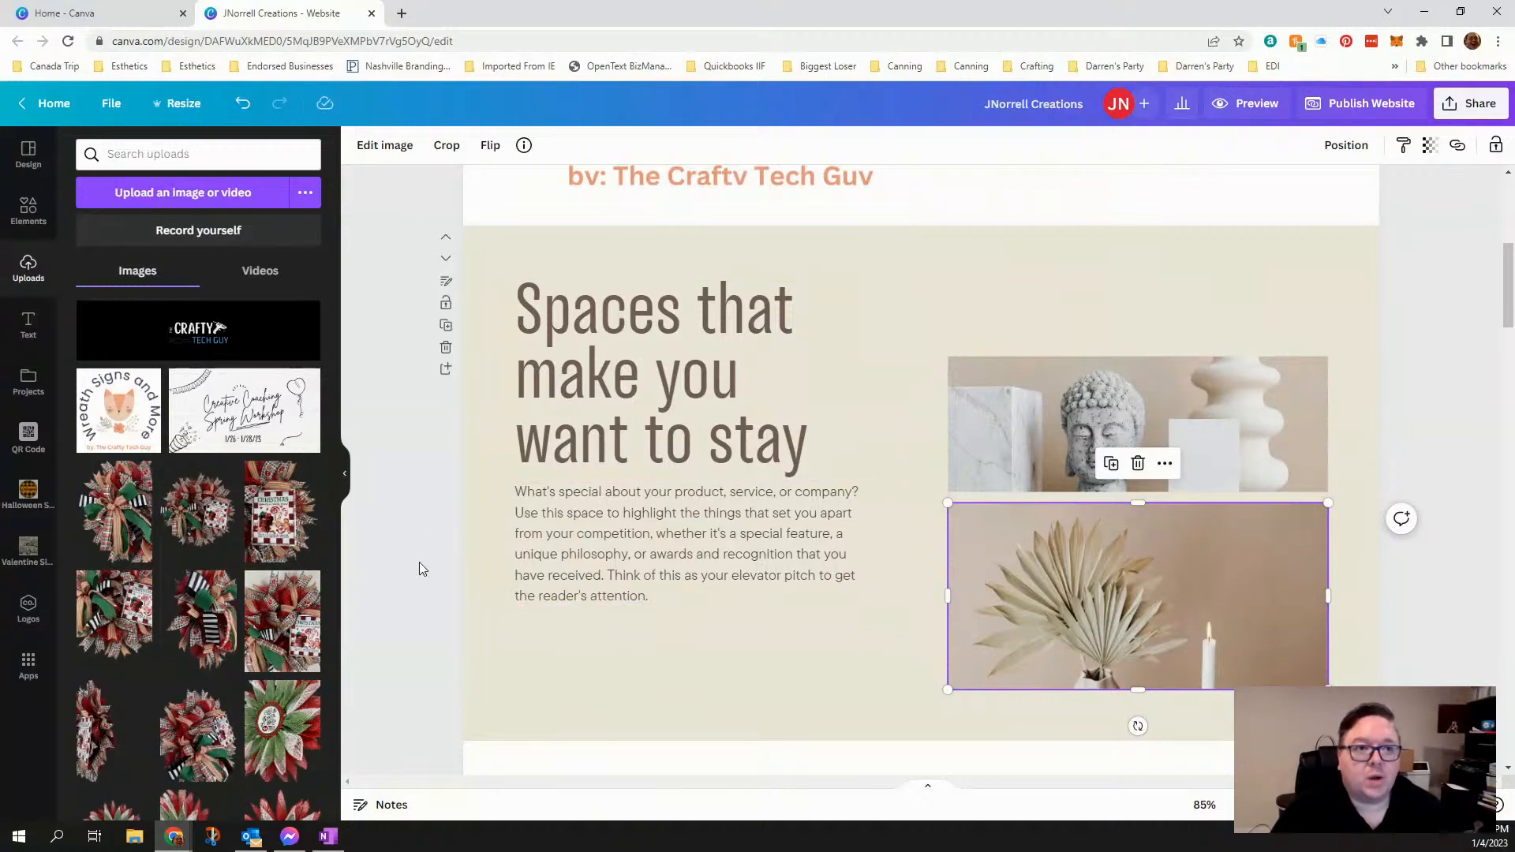
- Delete the "Get to Know Our Team" page from the website
scroll(419, 562, "down", 5)
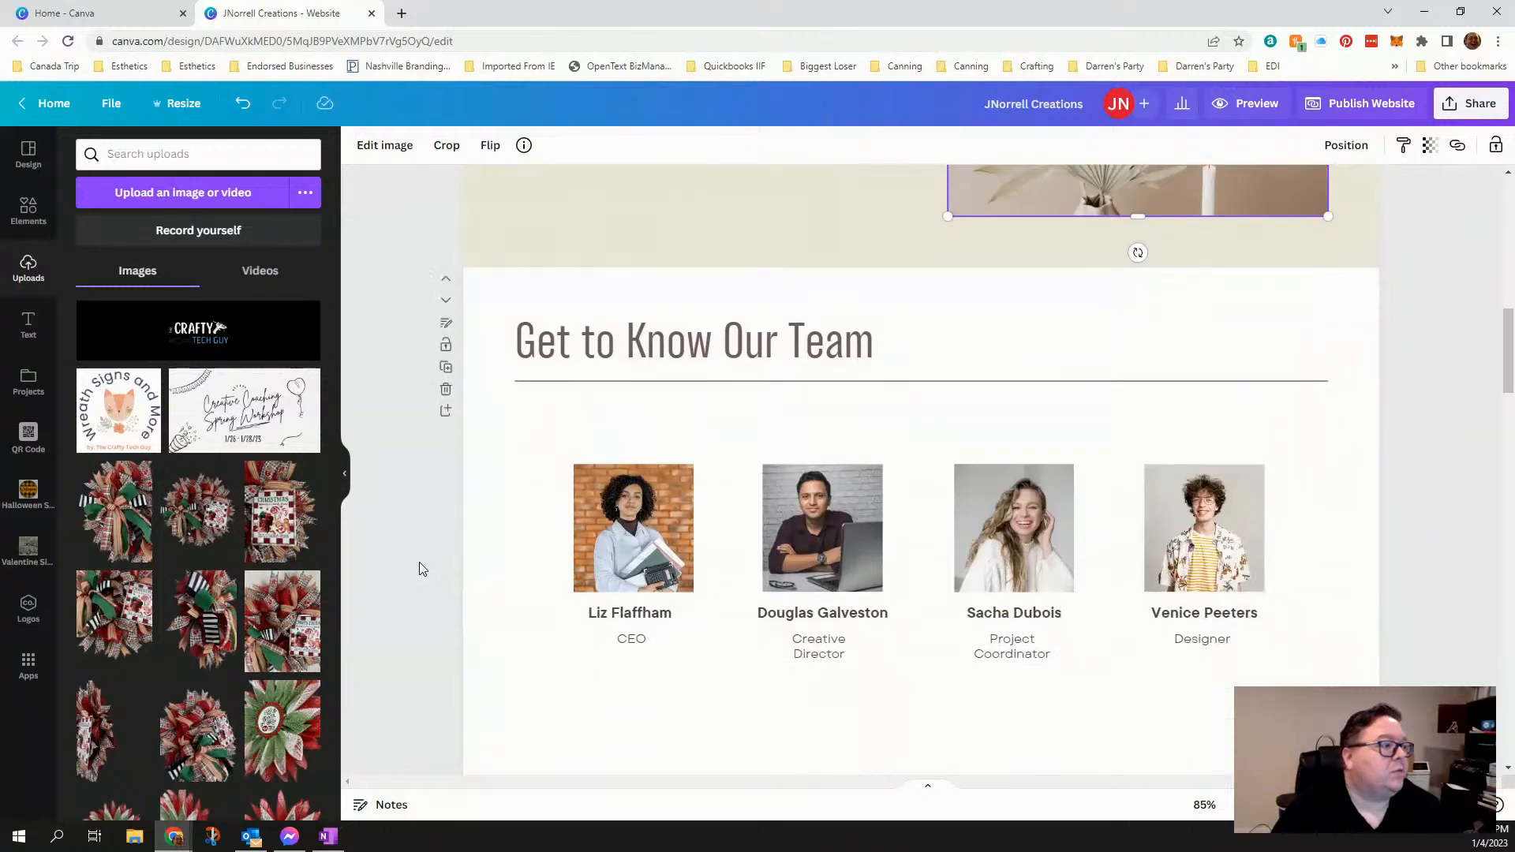
scroll(419, 562, "down", 2)
scroll(419, 561, "up", 2)
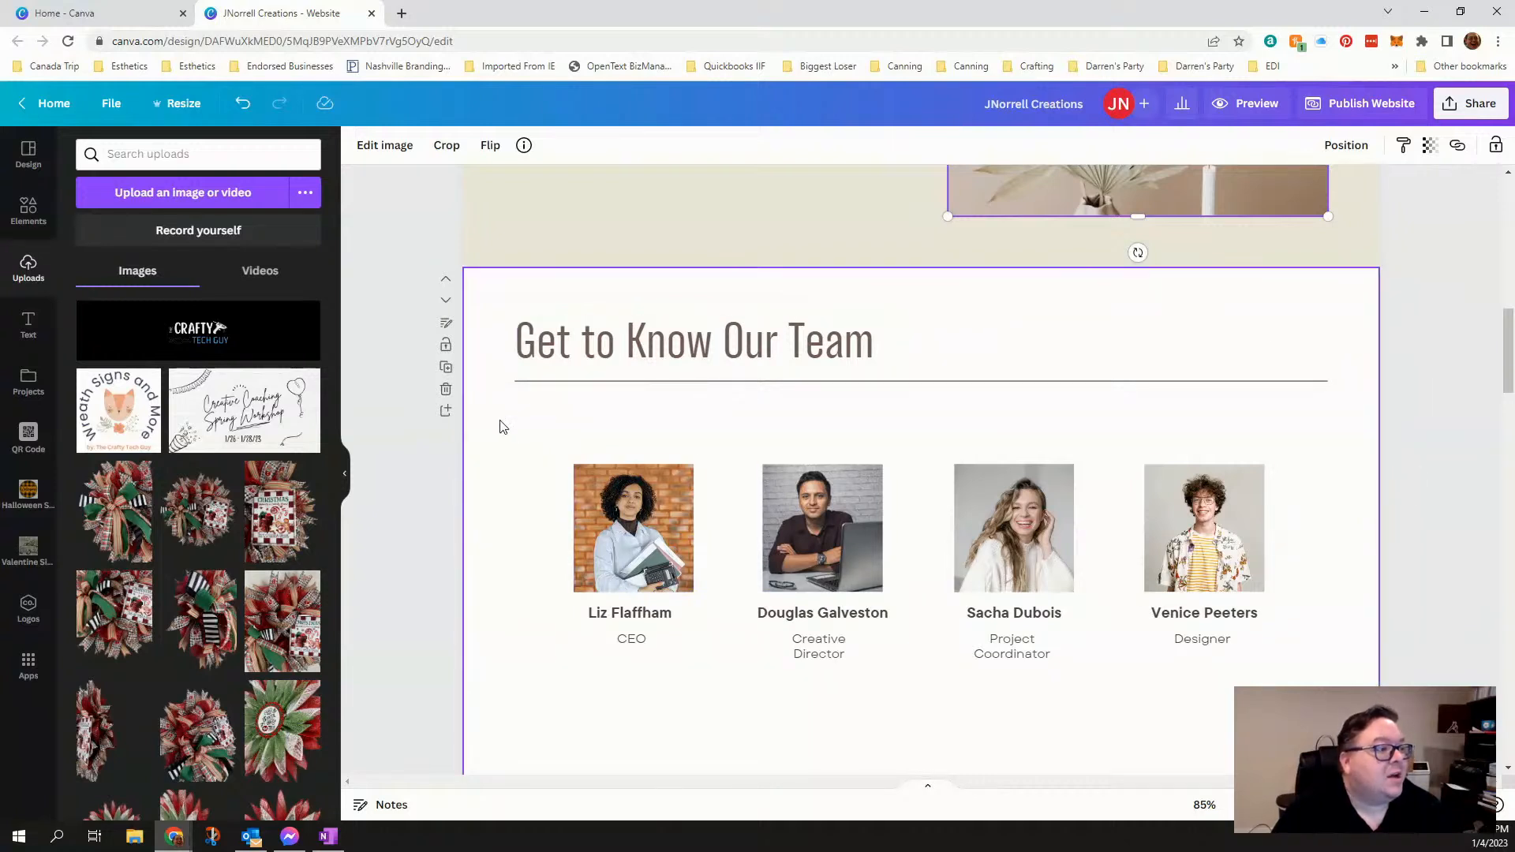
left_click(446, 390)
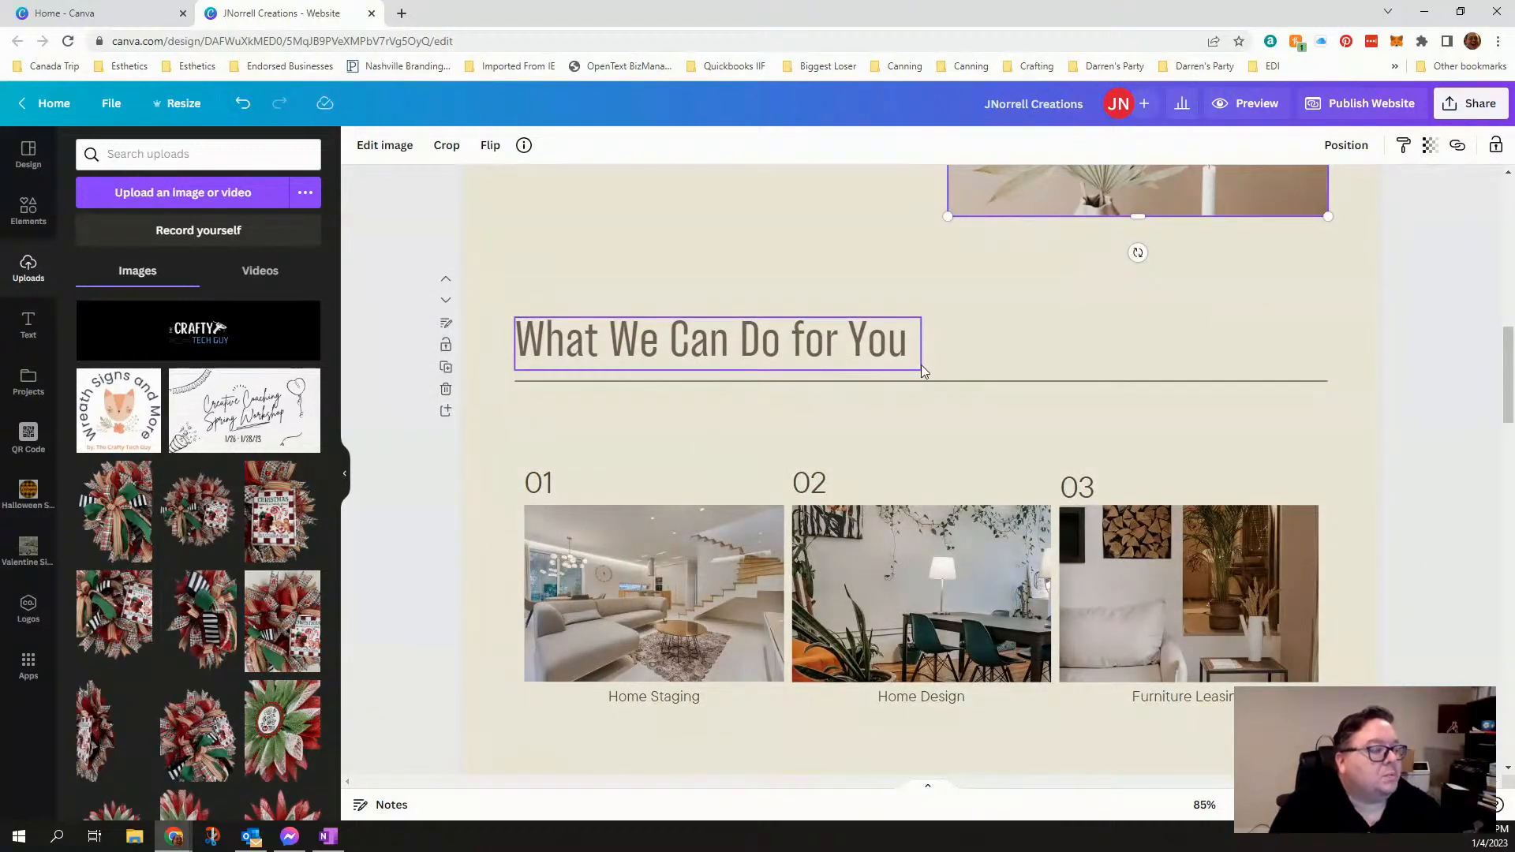
- Look through both "What We Can Do for You" sections, checking each of the three project photos as a replaceable image
scroll(664, 405, "down", 2)
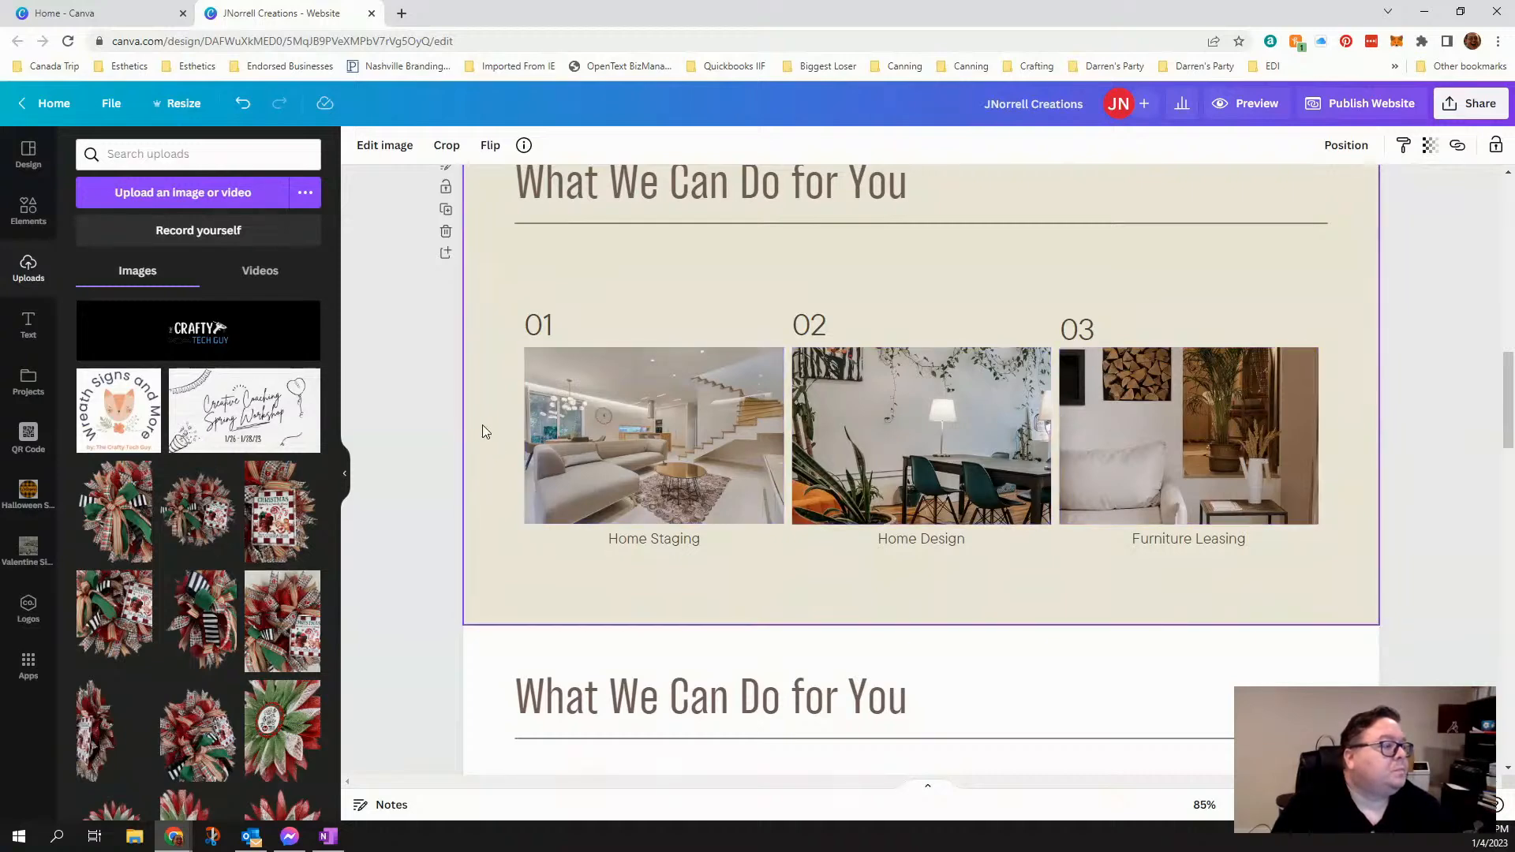
scroll(483, 428, "down", 4)
scroll(484, 432, "down", 2)
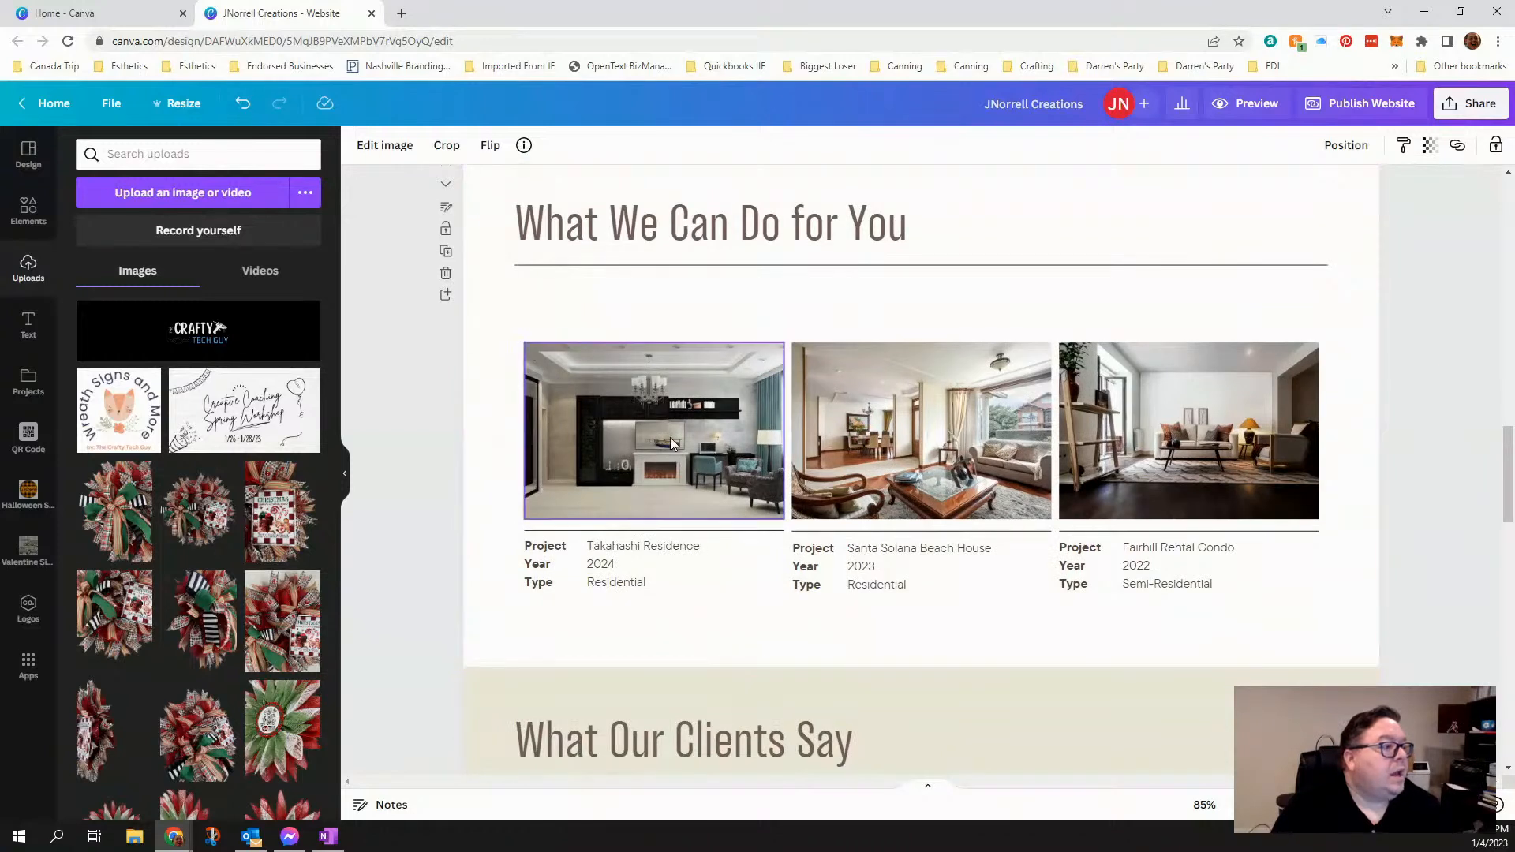
left_click(651, 474)
left_click(879, 454)
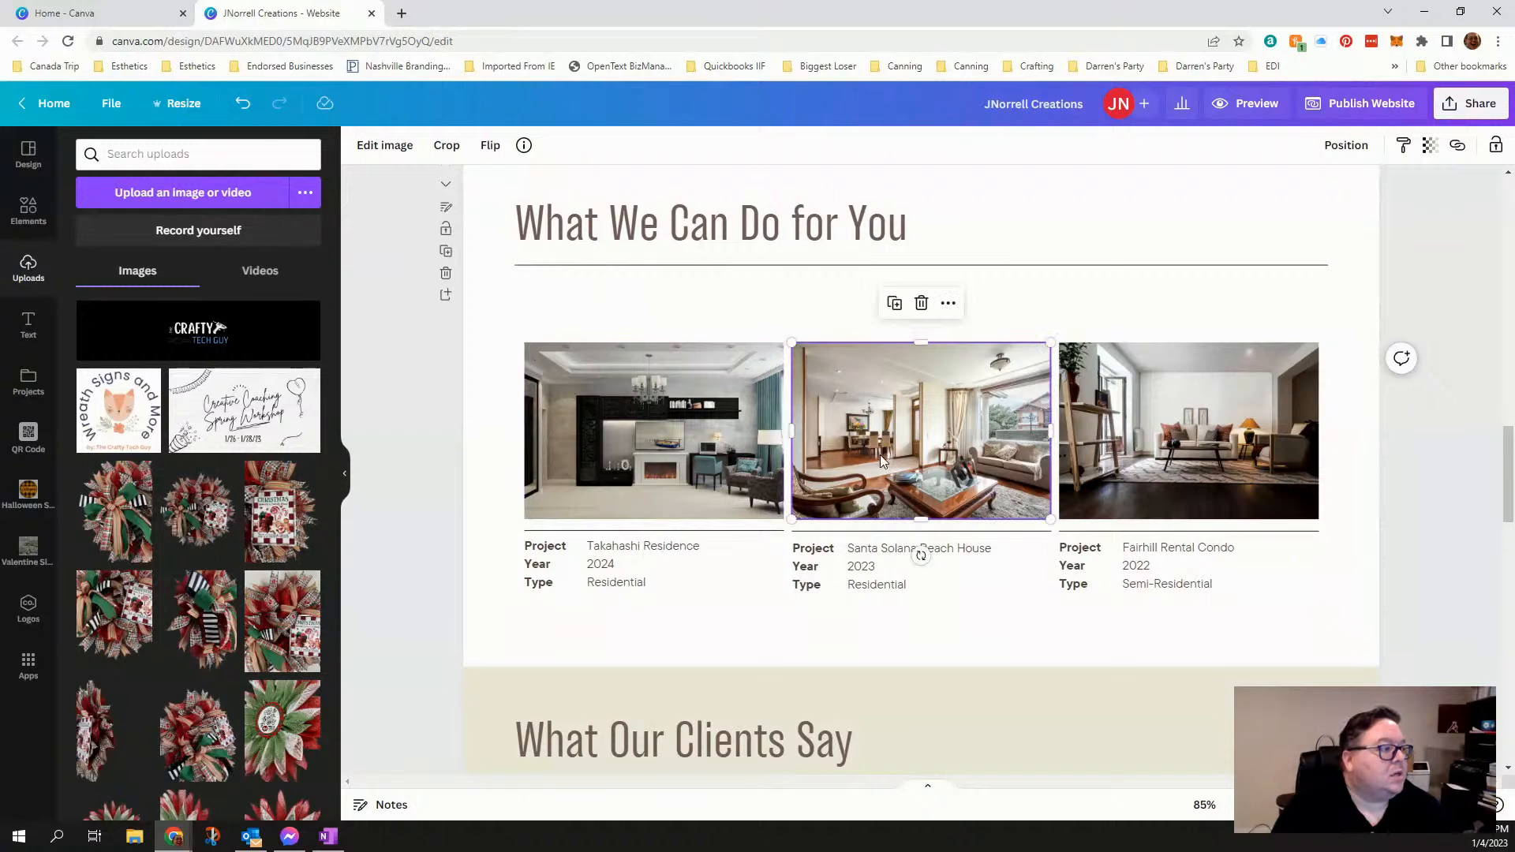
left_click(1172, 441)
left_click(659, 443)
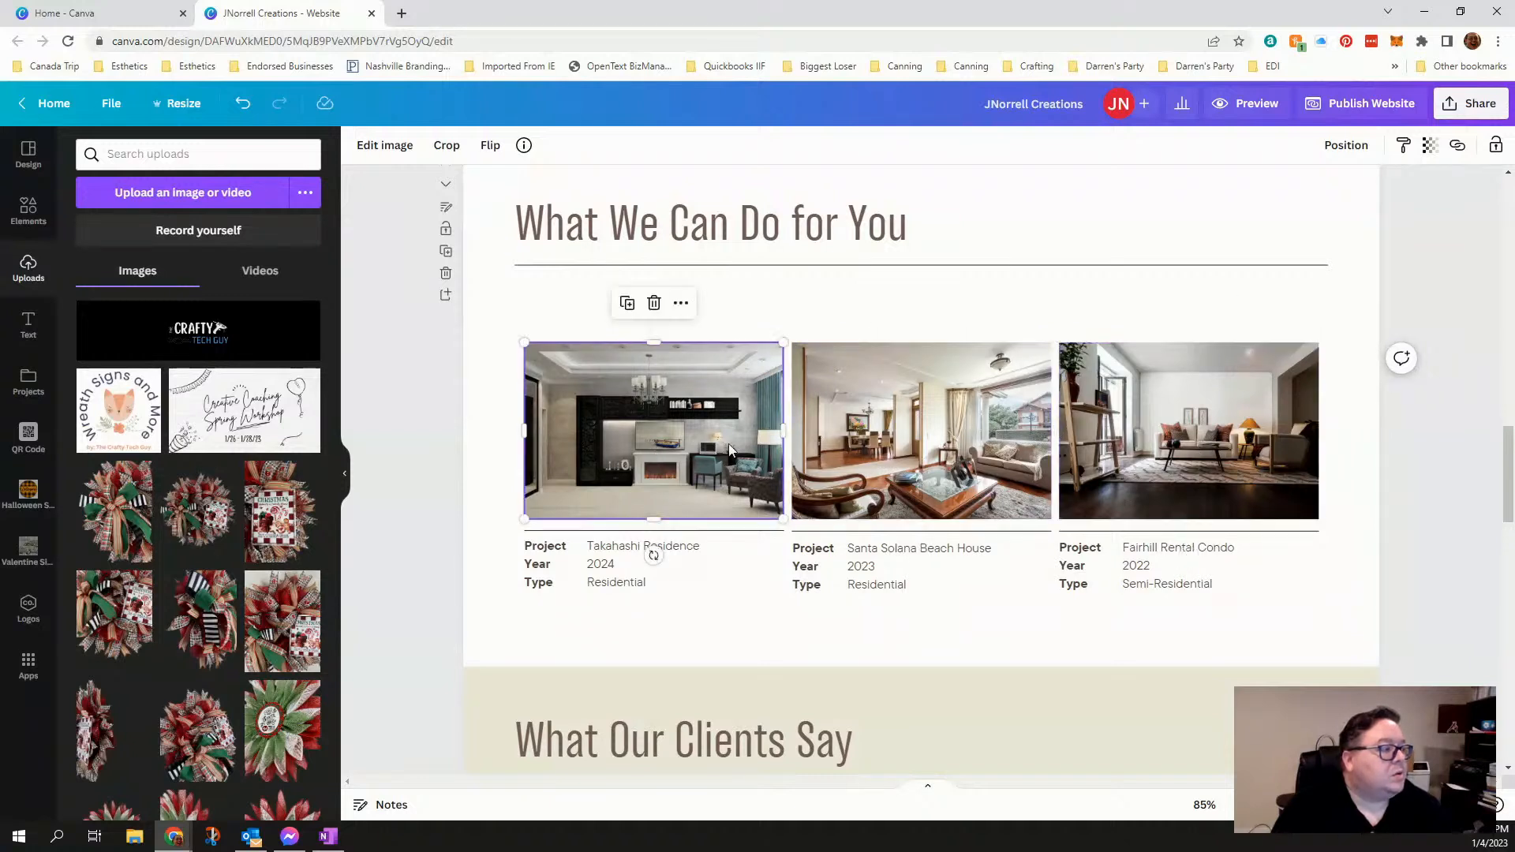
left_click(916, 445)
left_click(1164, 450)
left_click(627, 439)
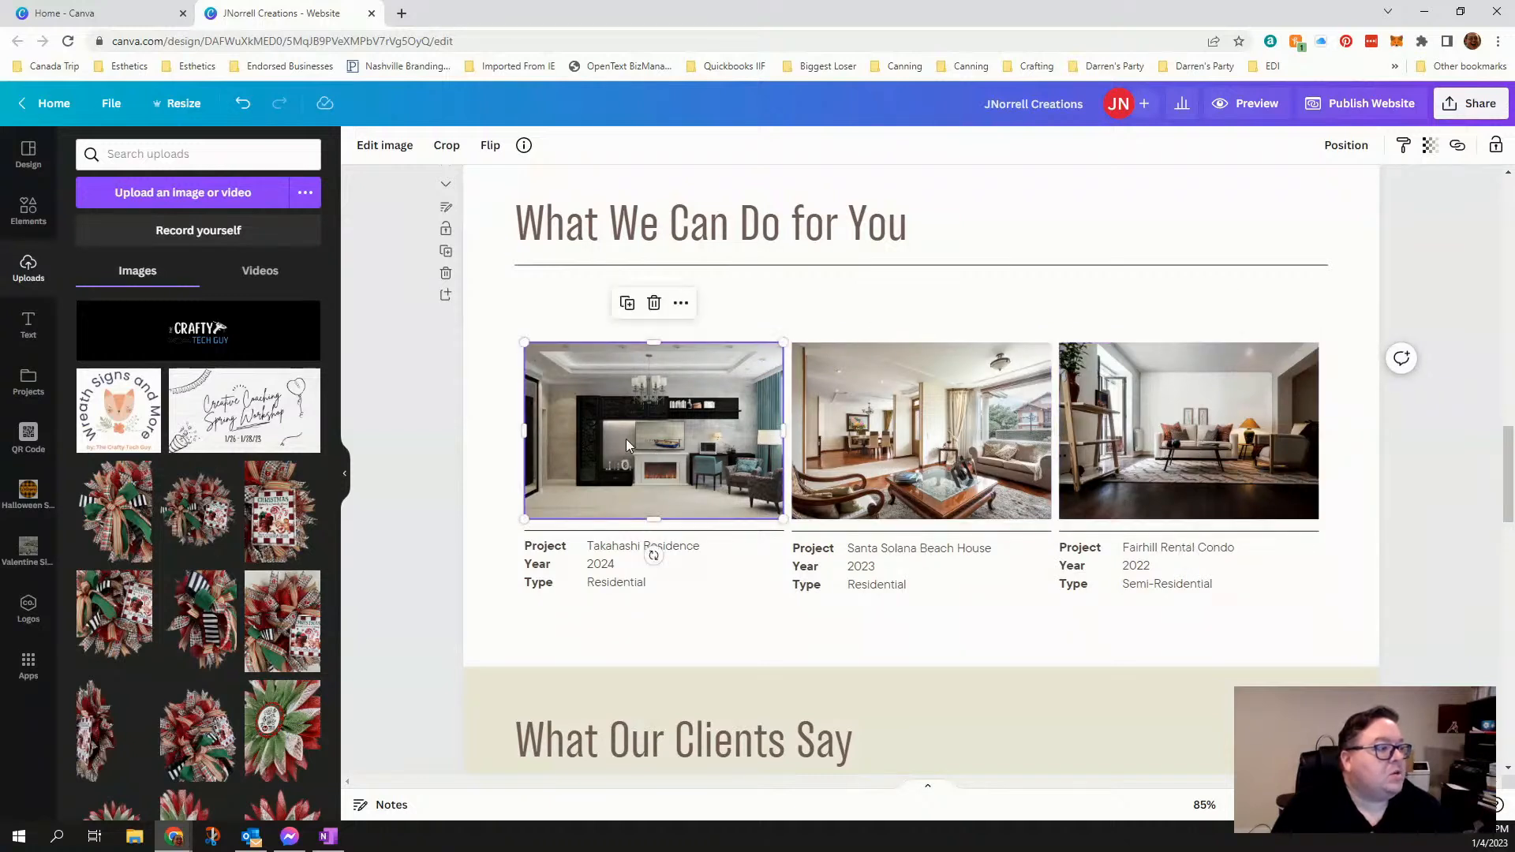
left_click(889, 443)
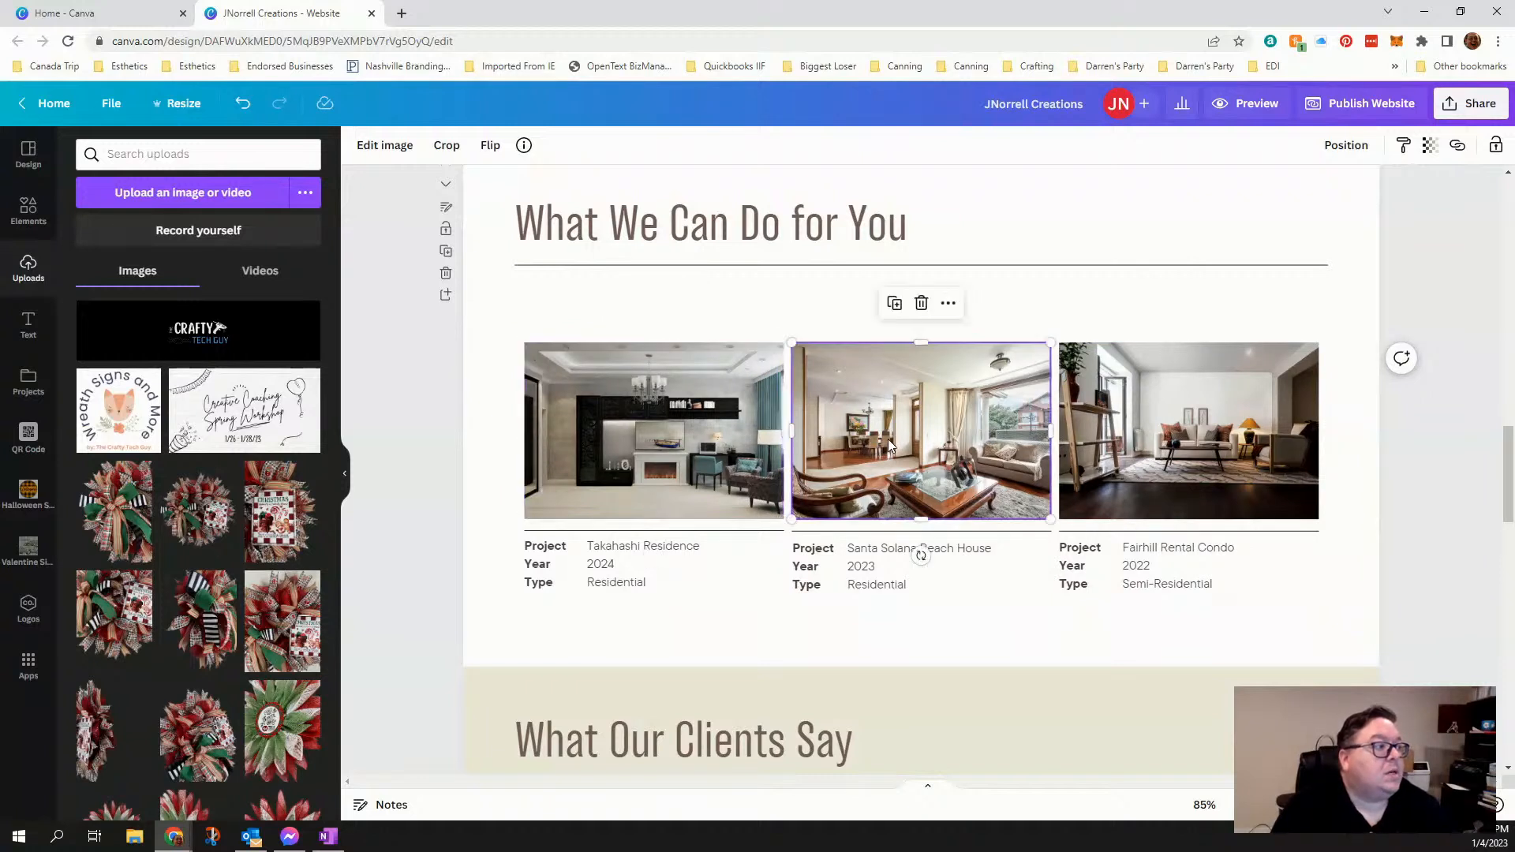
left_click(1219, 446)
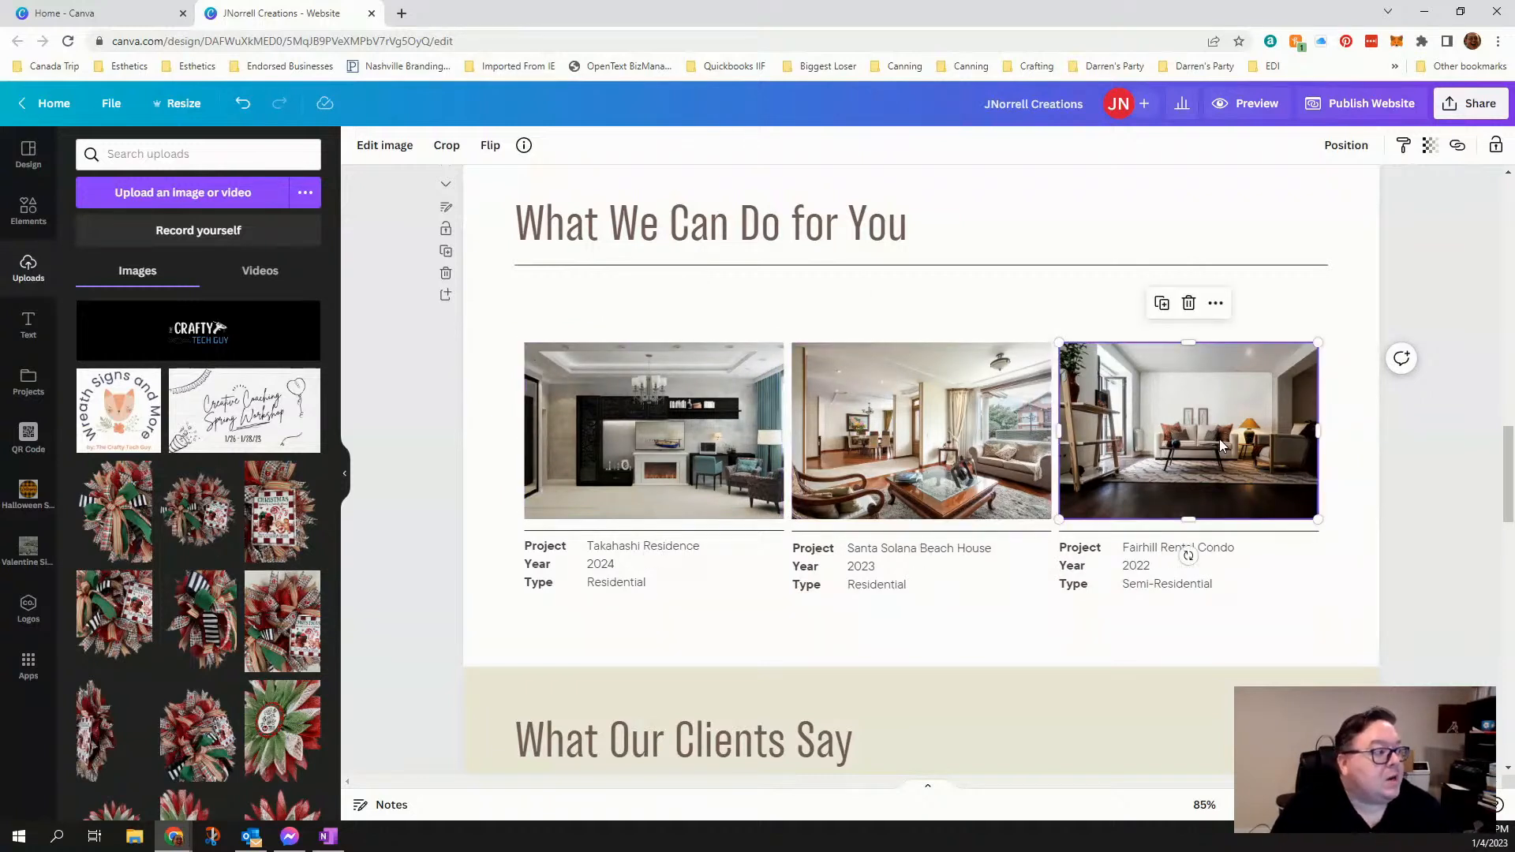
scroll(900, 454, "up", 2)
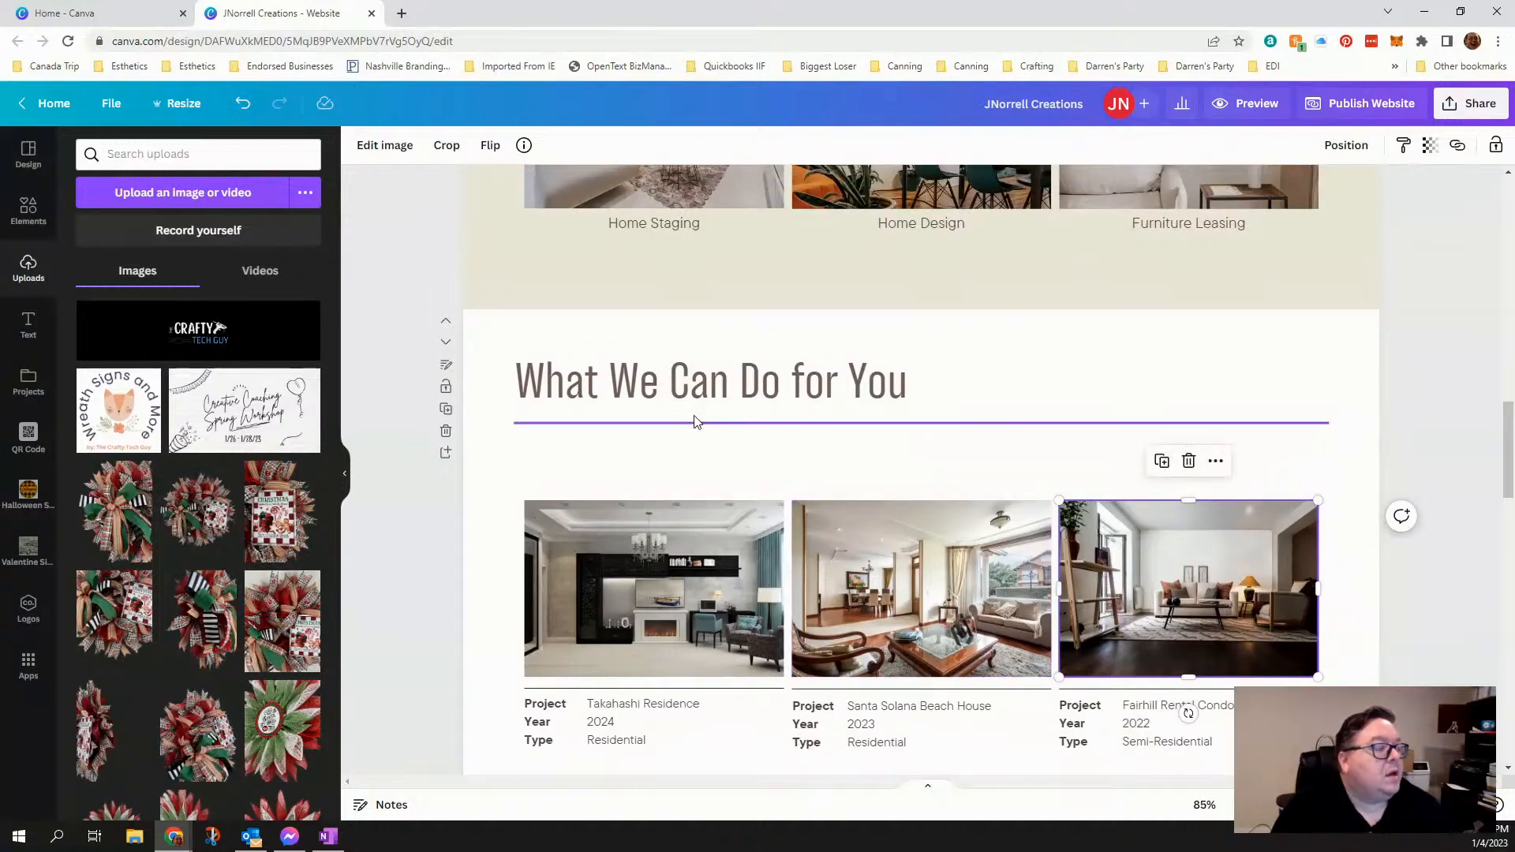
scroll(513, 415, "down", 4)
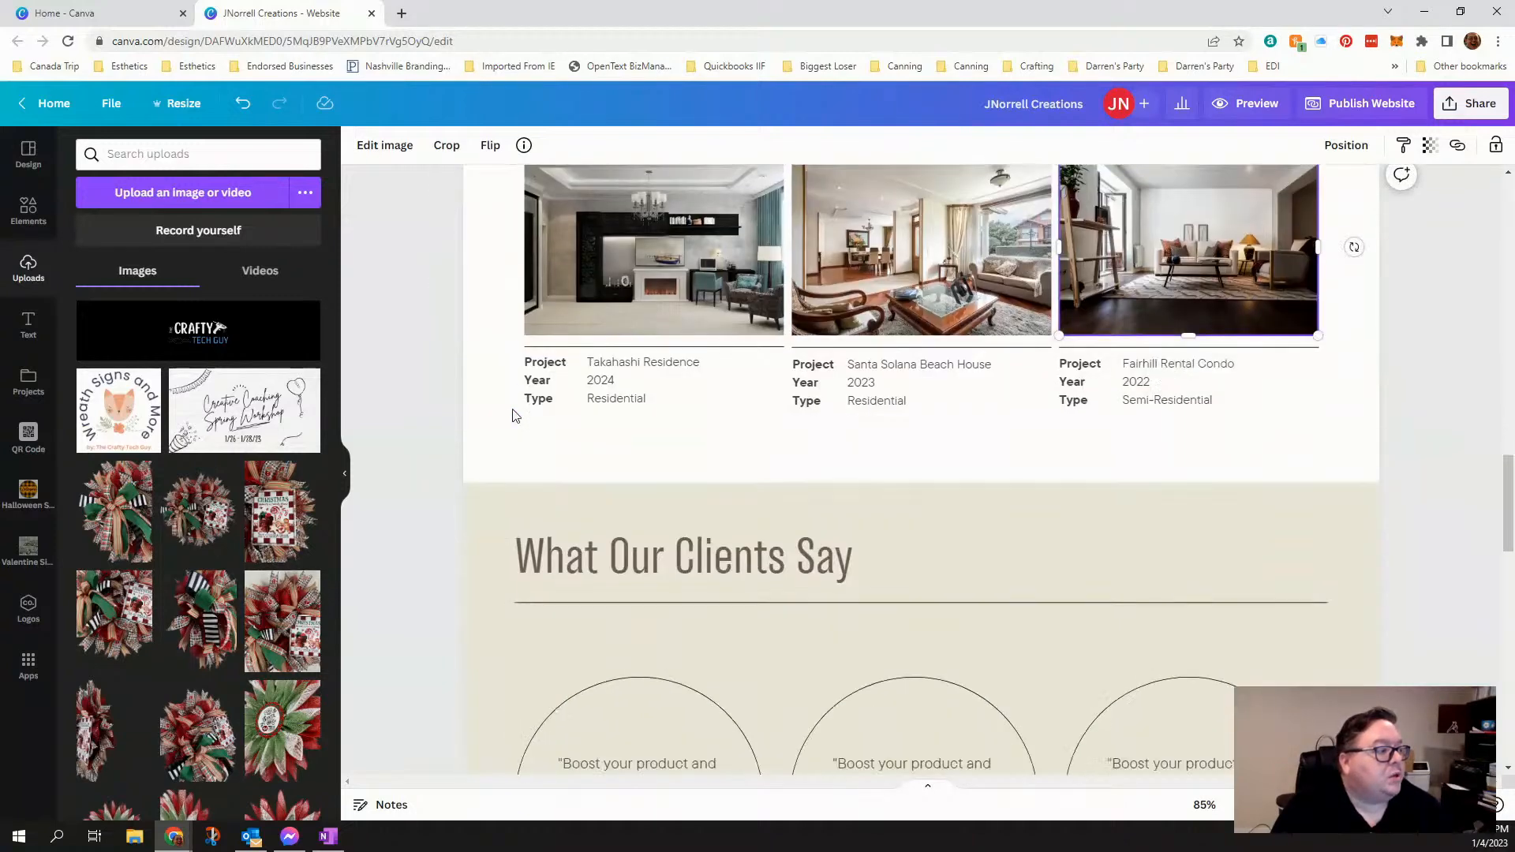
- Examine the first testimonial in the "What Our Clients Say" section, checking that its quote and client name are editable text
scroll(514, 416, "down", 3)
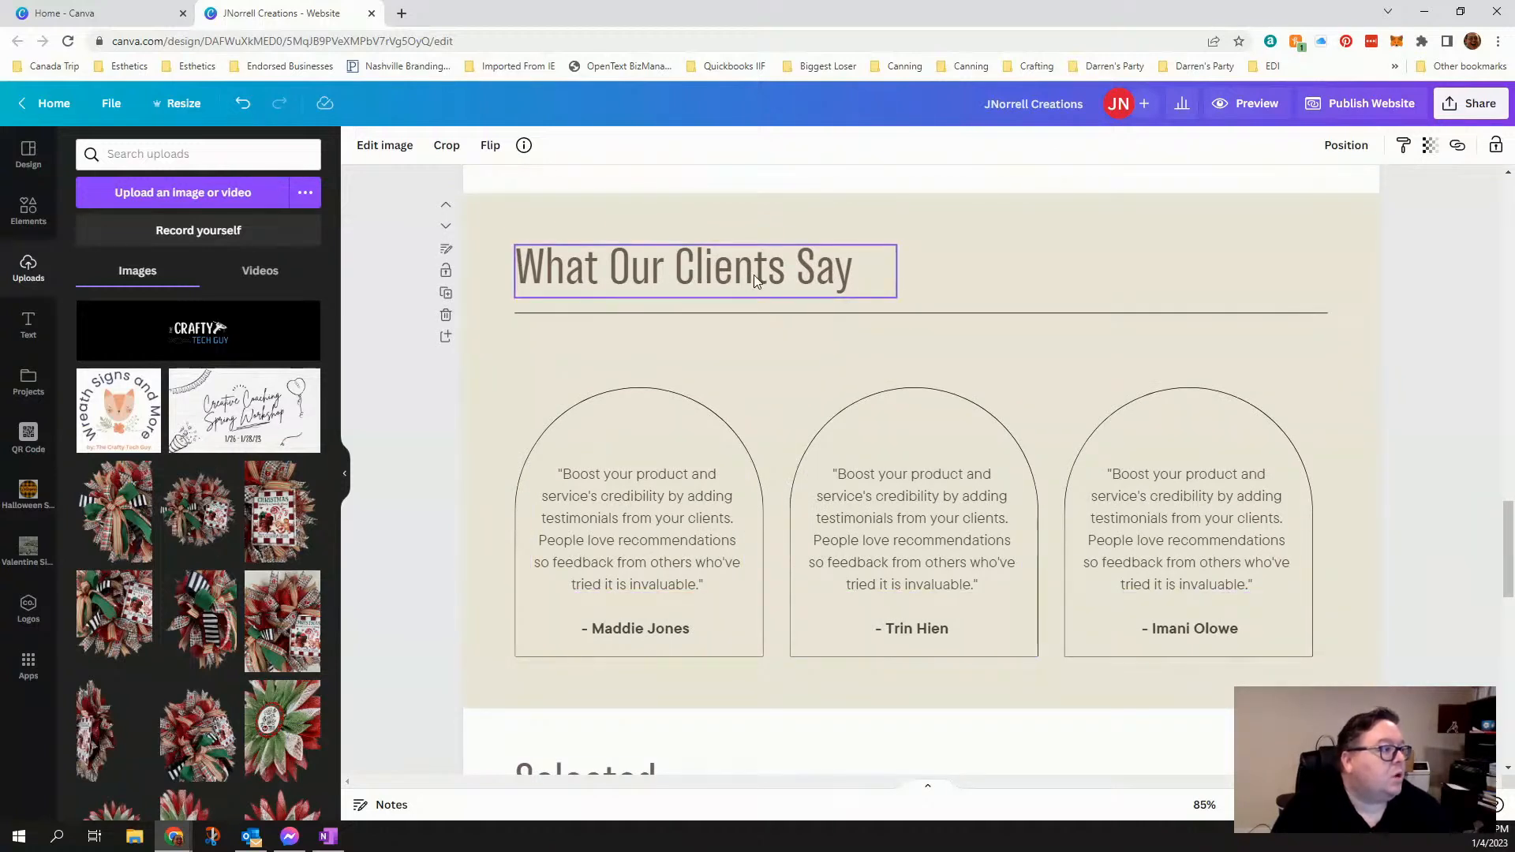
left_click(627, 497)
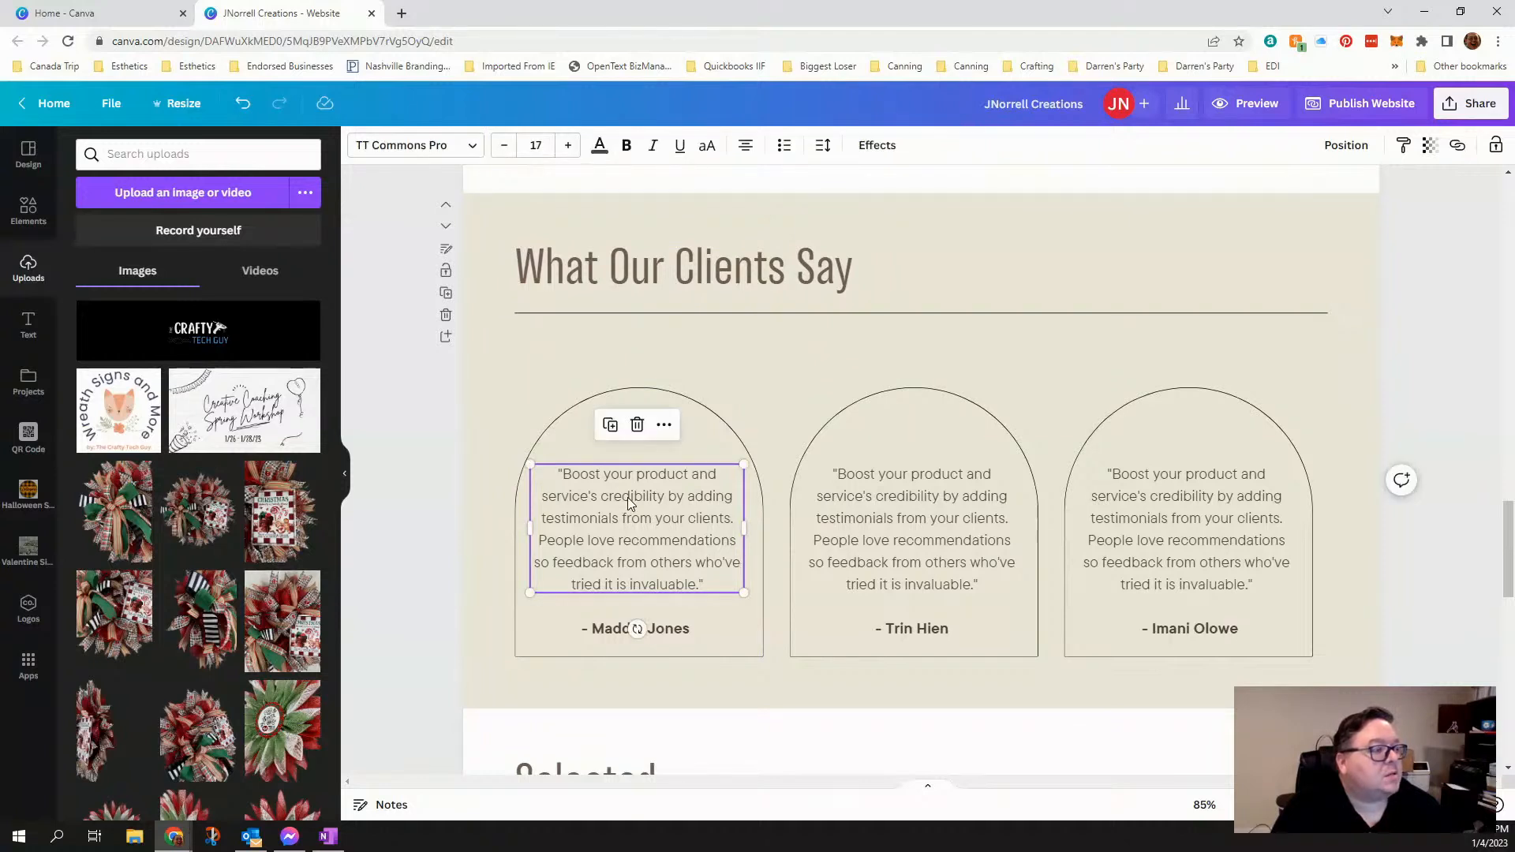
double_click(628, 497)
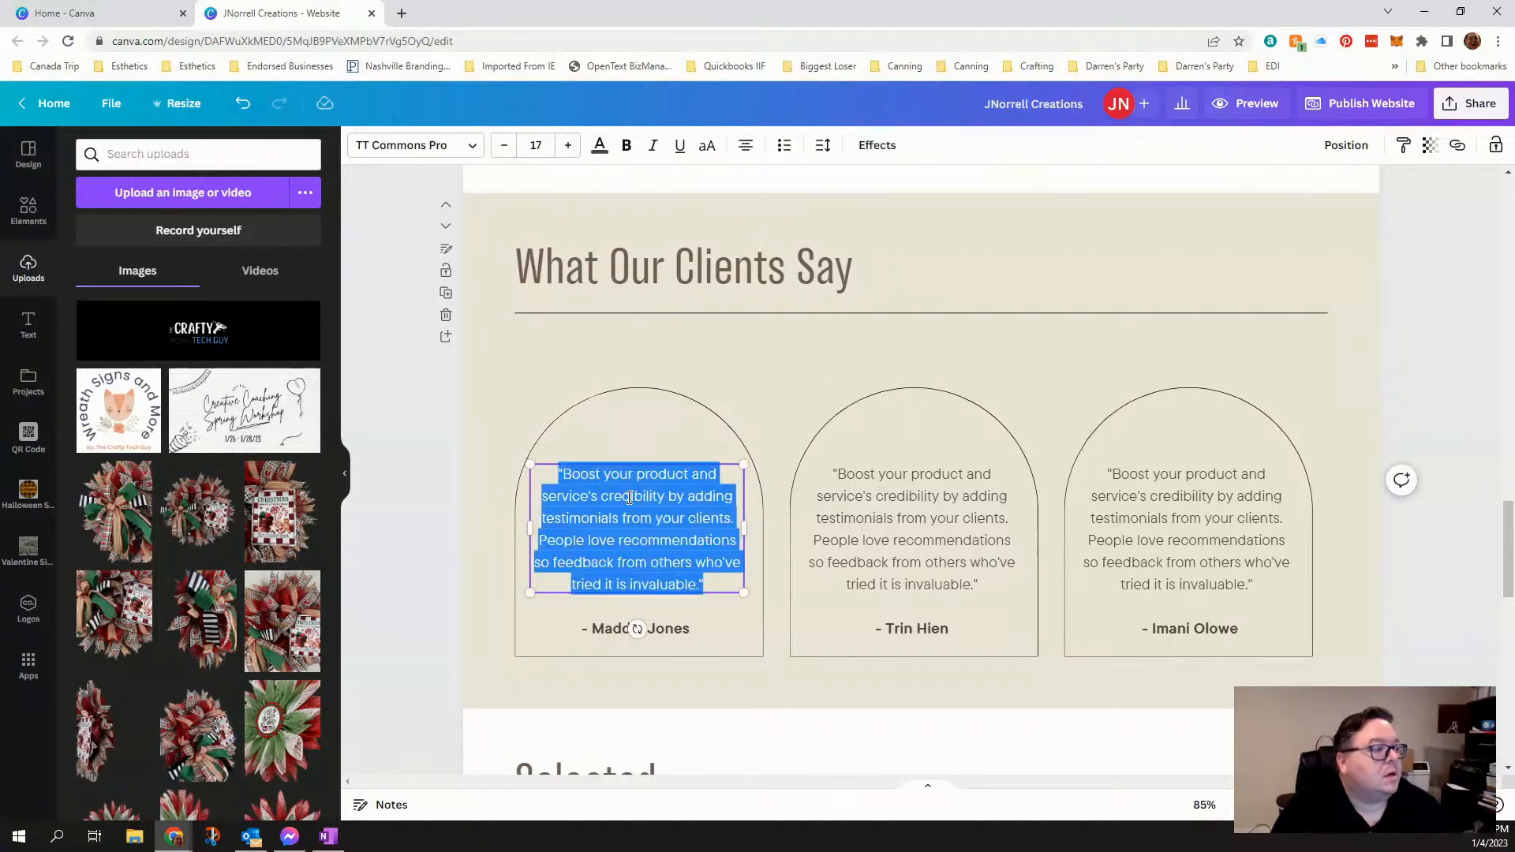
left_click(599, 635)
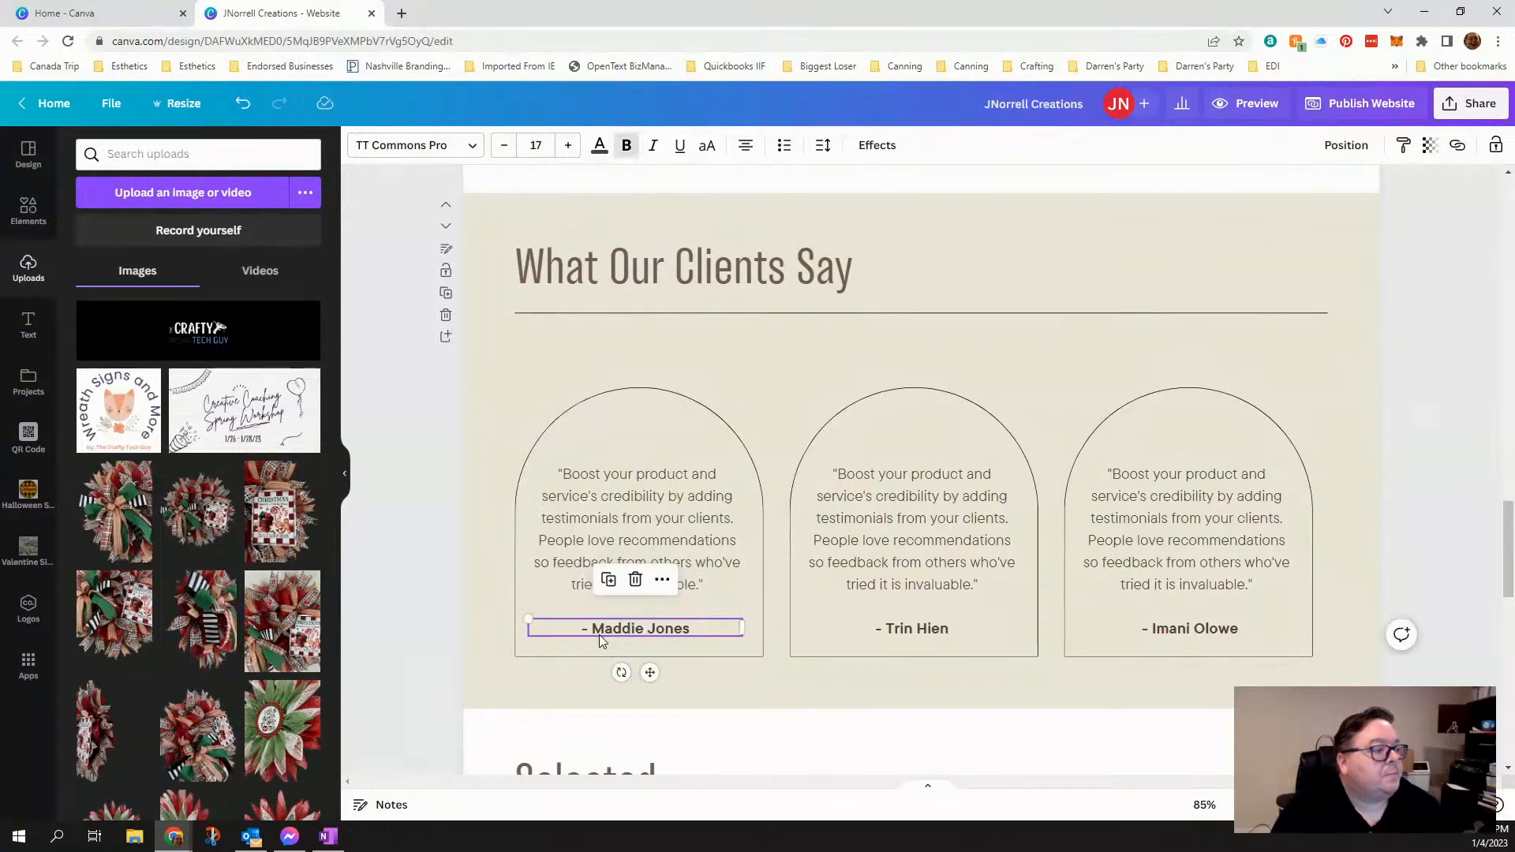
double_click(599, 635)
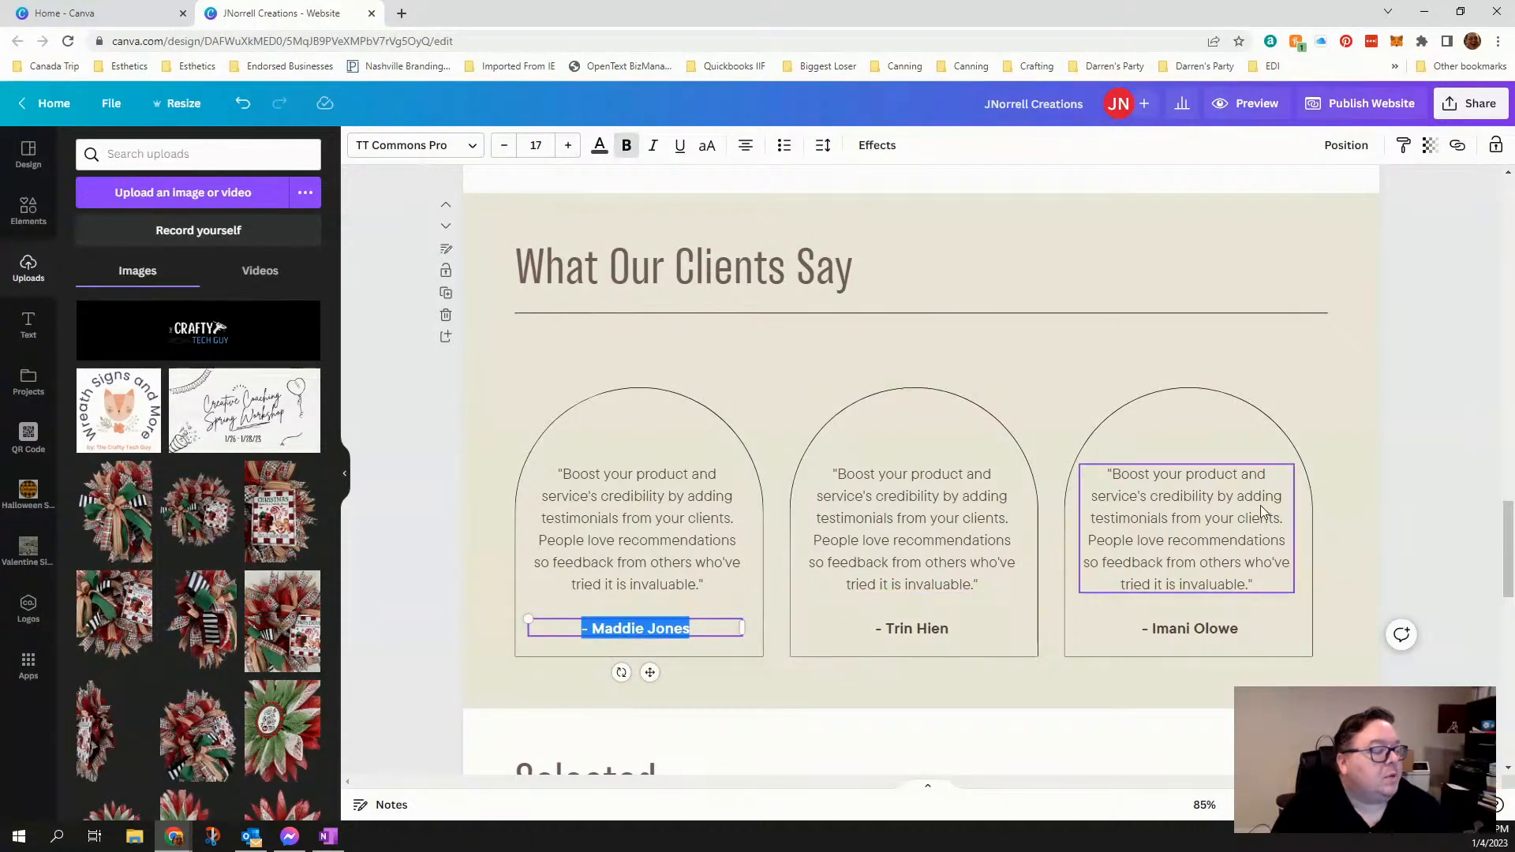
left_click(554, 370)
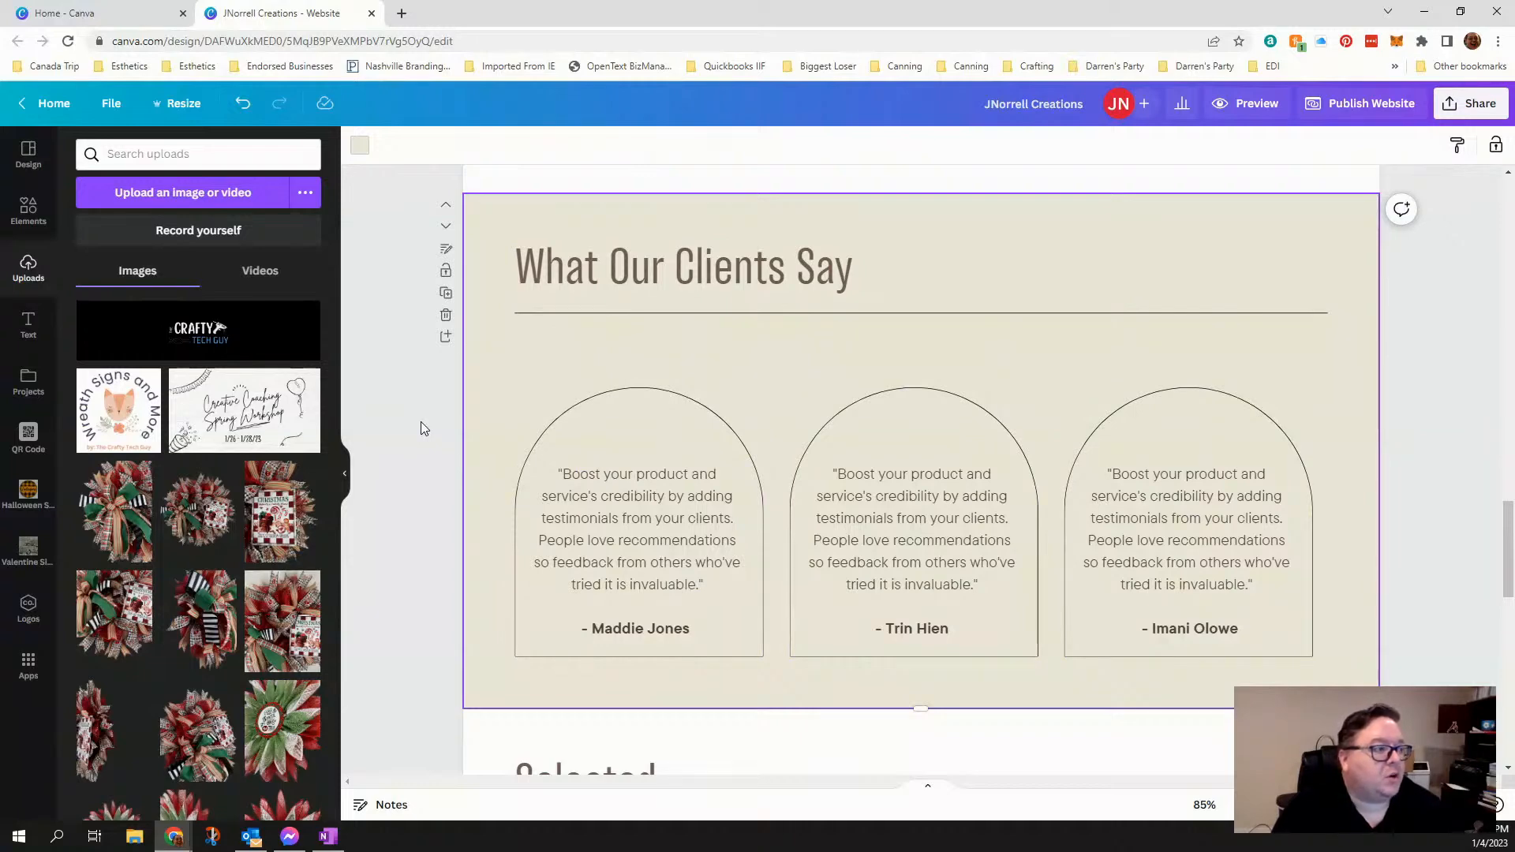
- Delete the "Selected Clients" heading and the short line beneath it
scroll(421, 429, "down", 6)
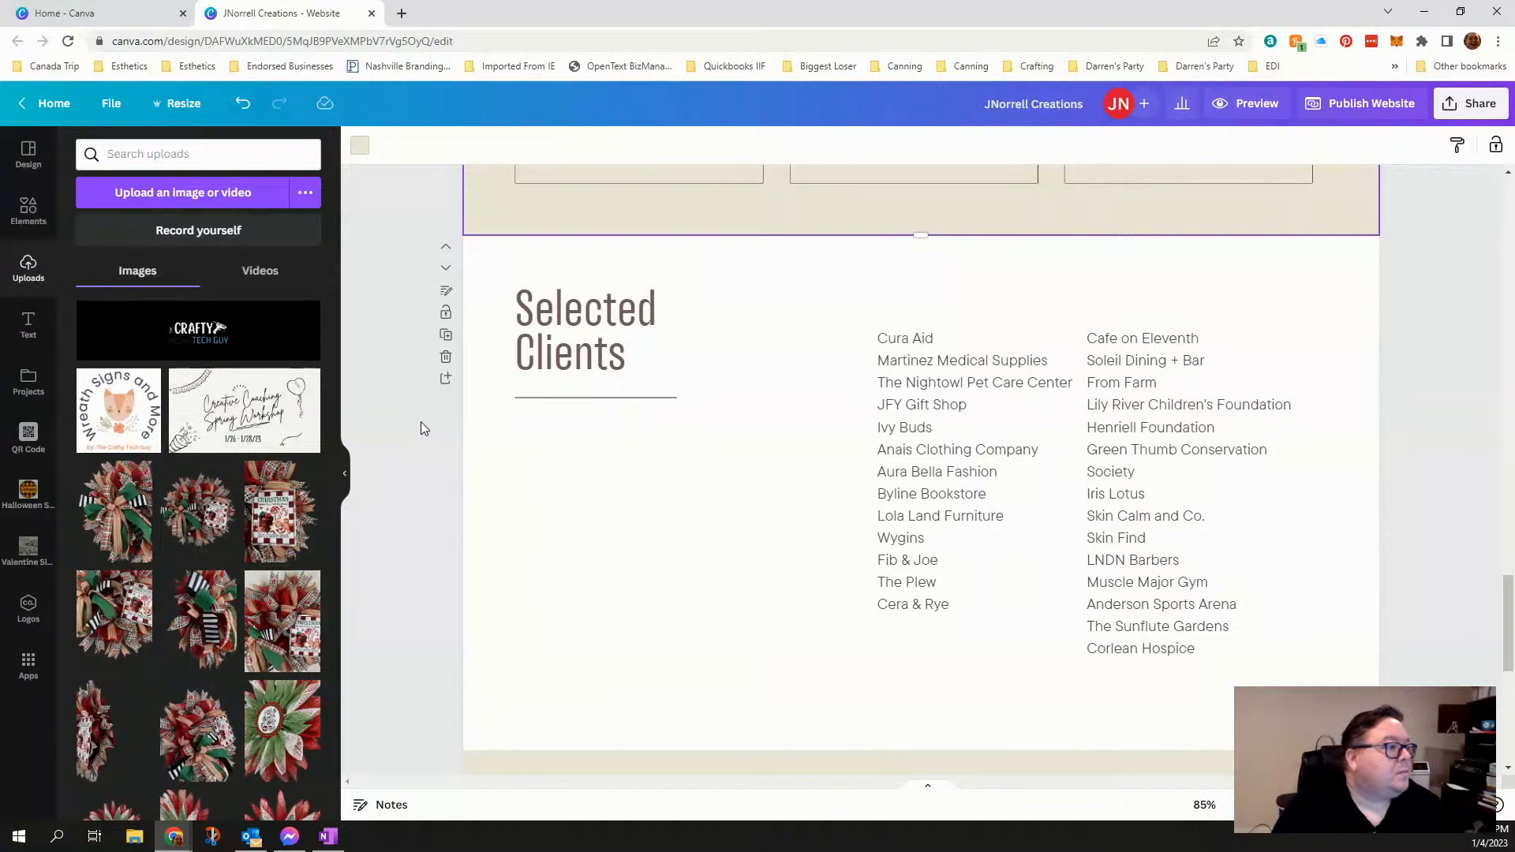
left_click(695, 521)
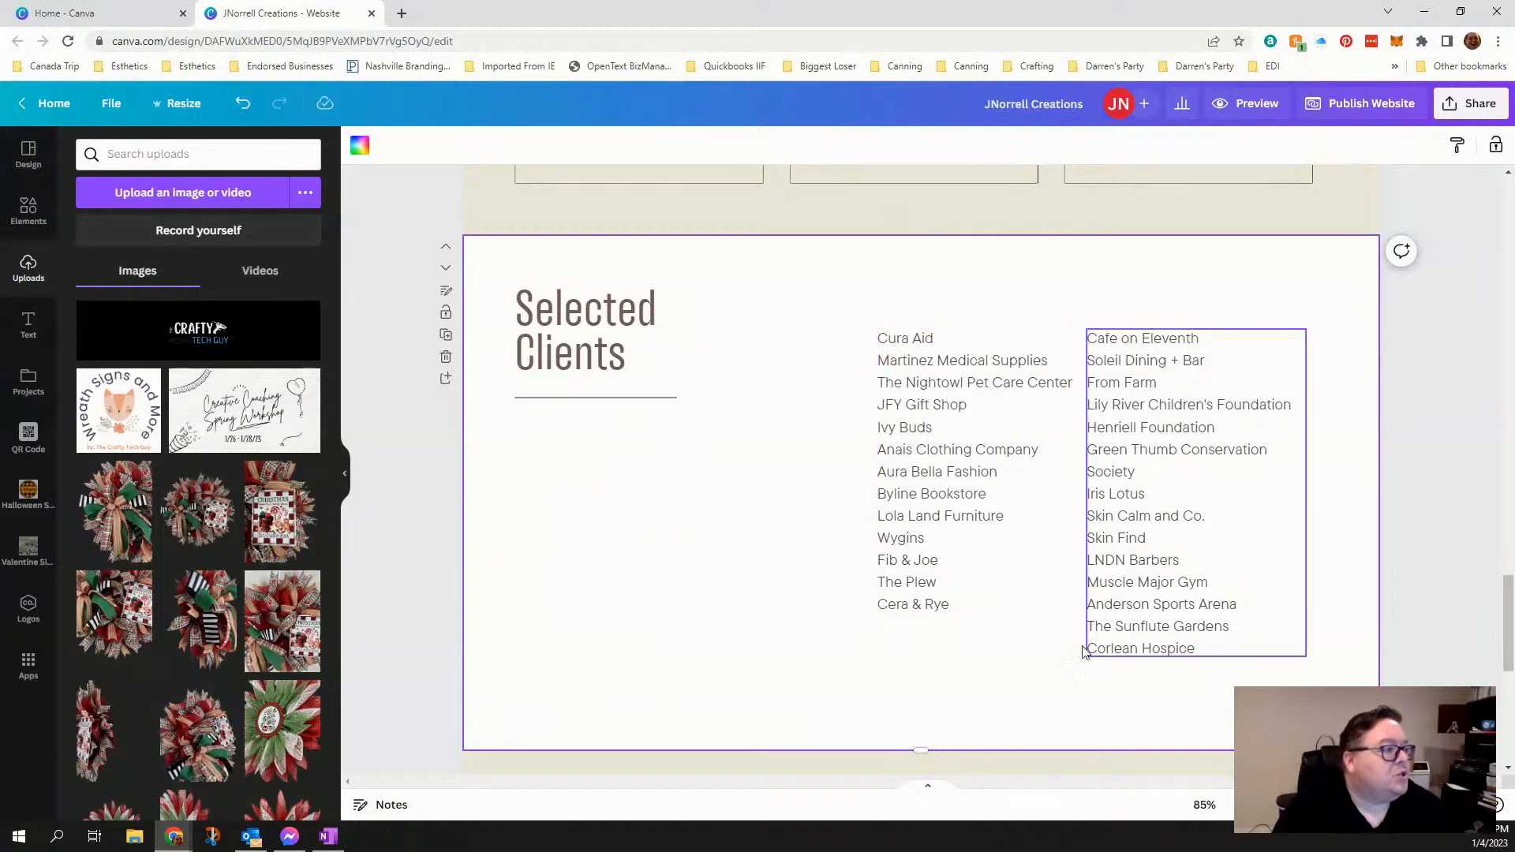
left_click(575, 373)
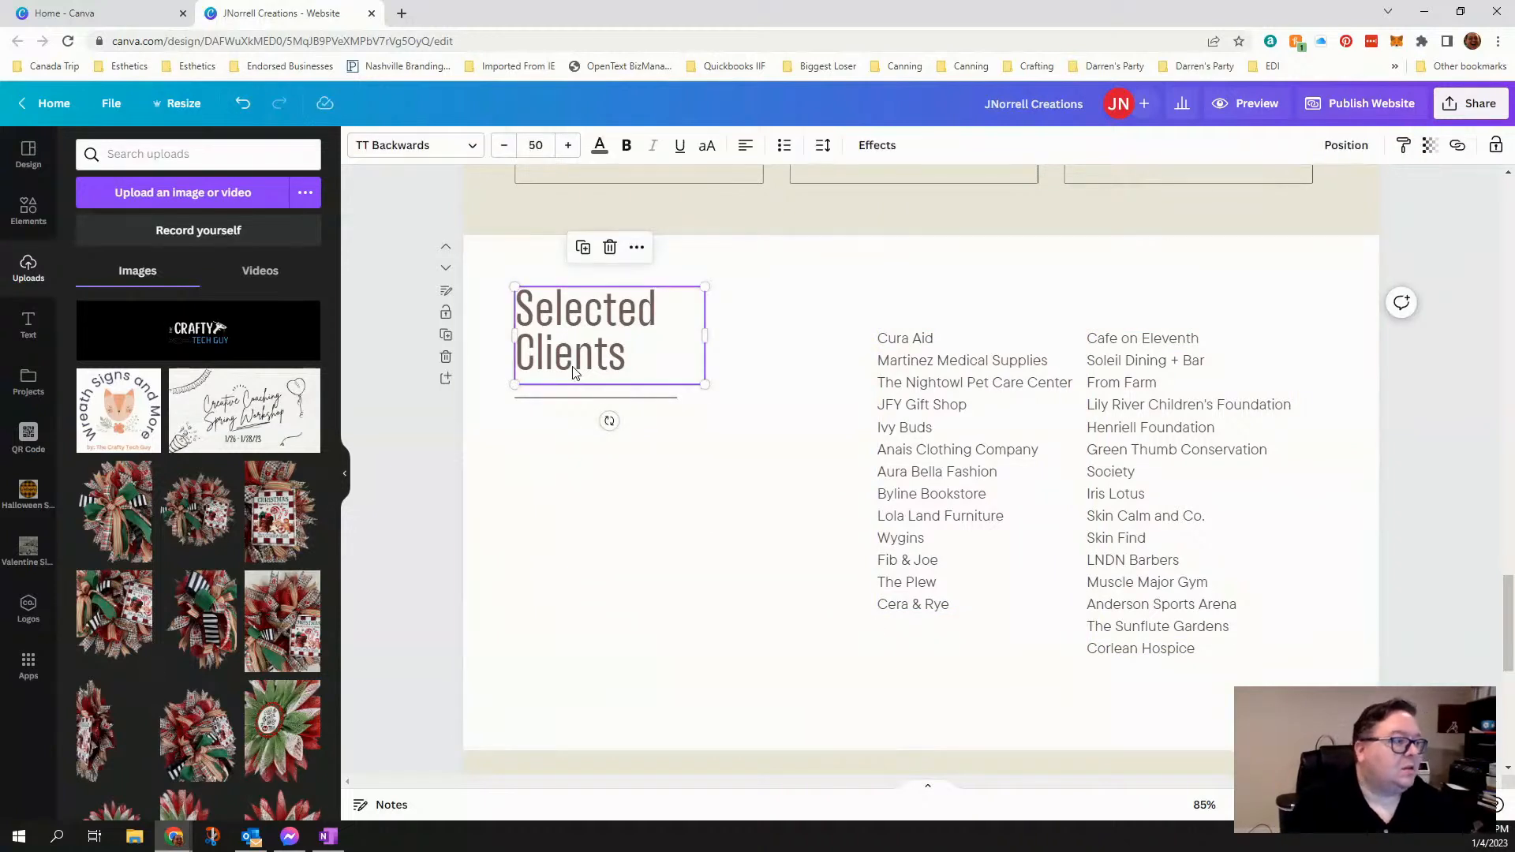
key("Delete")
left_click(574, 399)
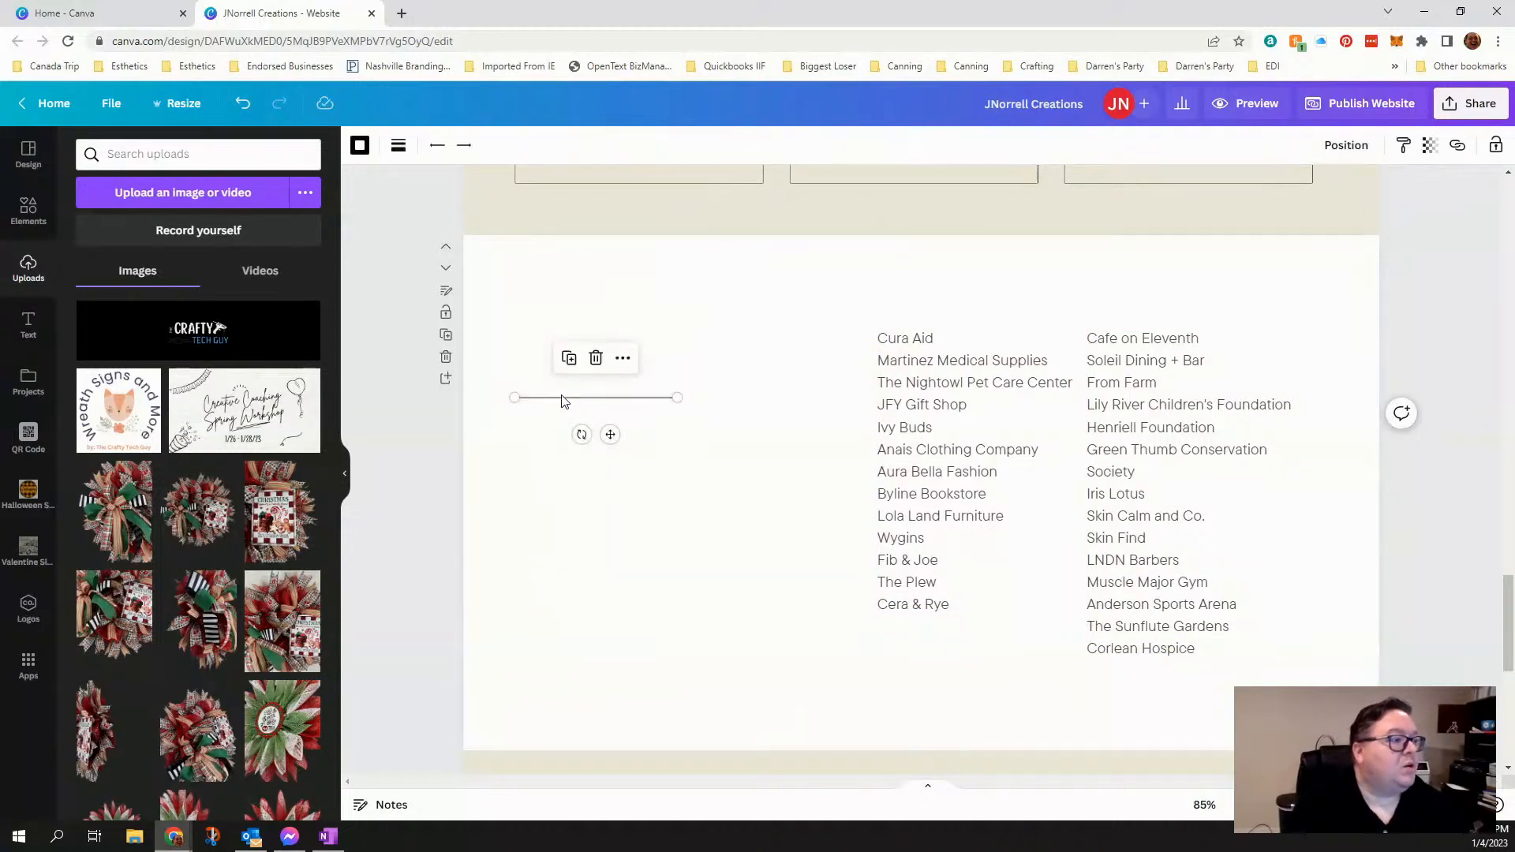
left_click(596, 357)
- Delete both columns of client names to leave the former clients page blank
left_click(918, 409)
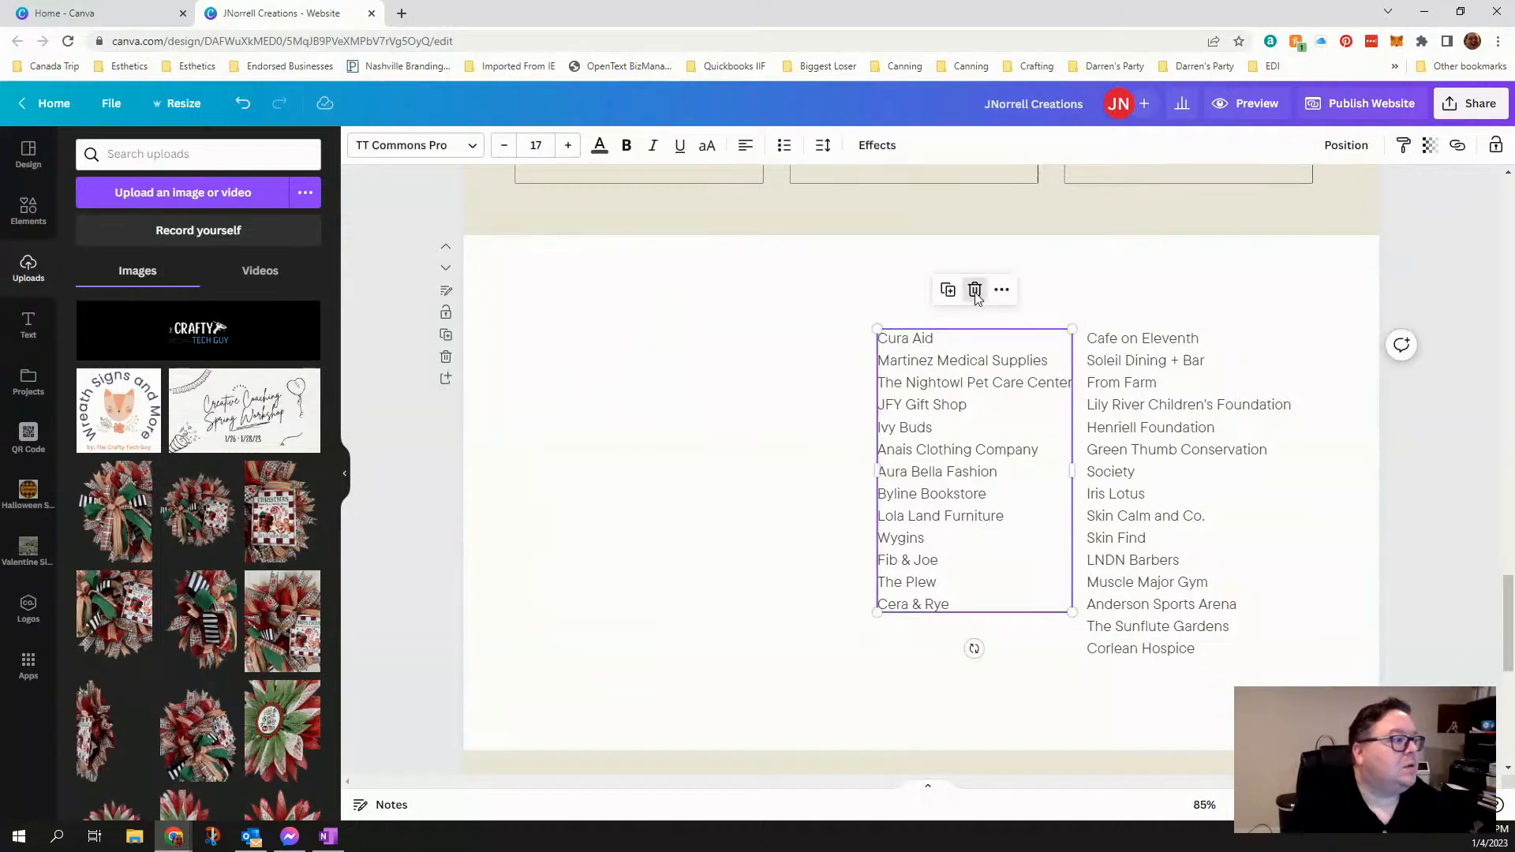
left_click(975, 290)
left_click(1126, 404)
left_click(1193, 290)
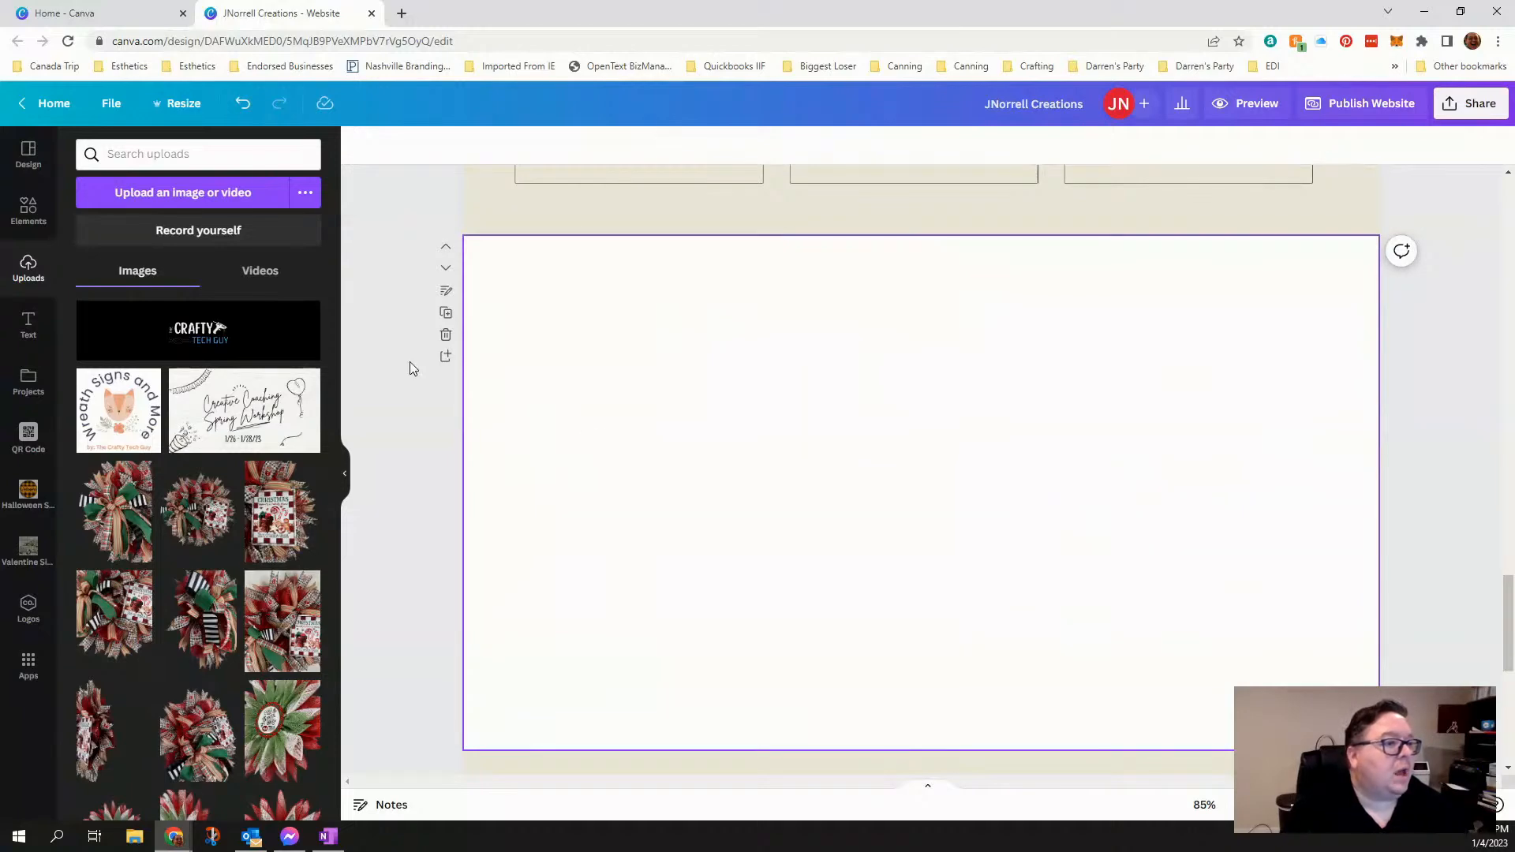
- Look through the Elements library's graphics, photos, videos, charts and tables for content that could fill the blank page below the testimonials
left_click(34, 219)
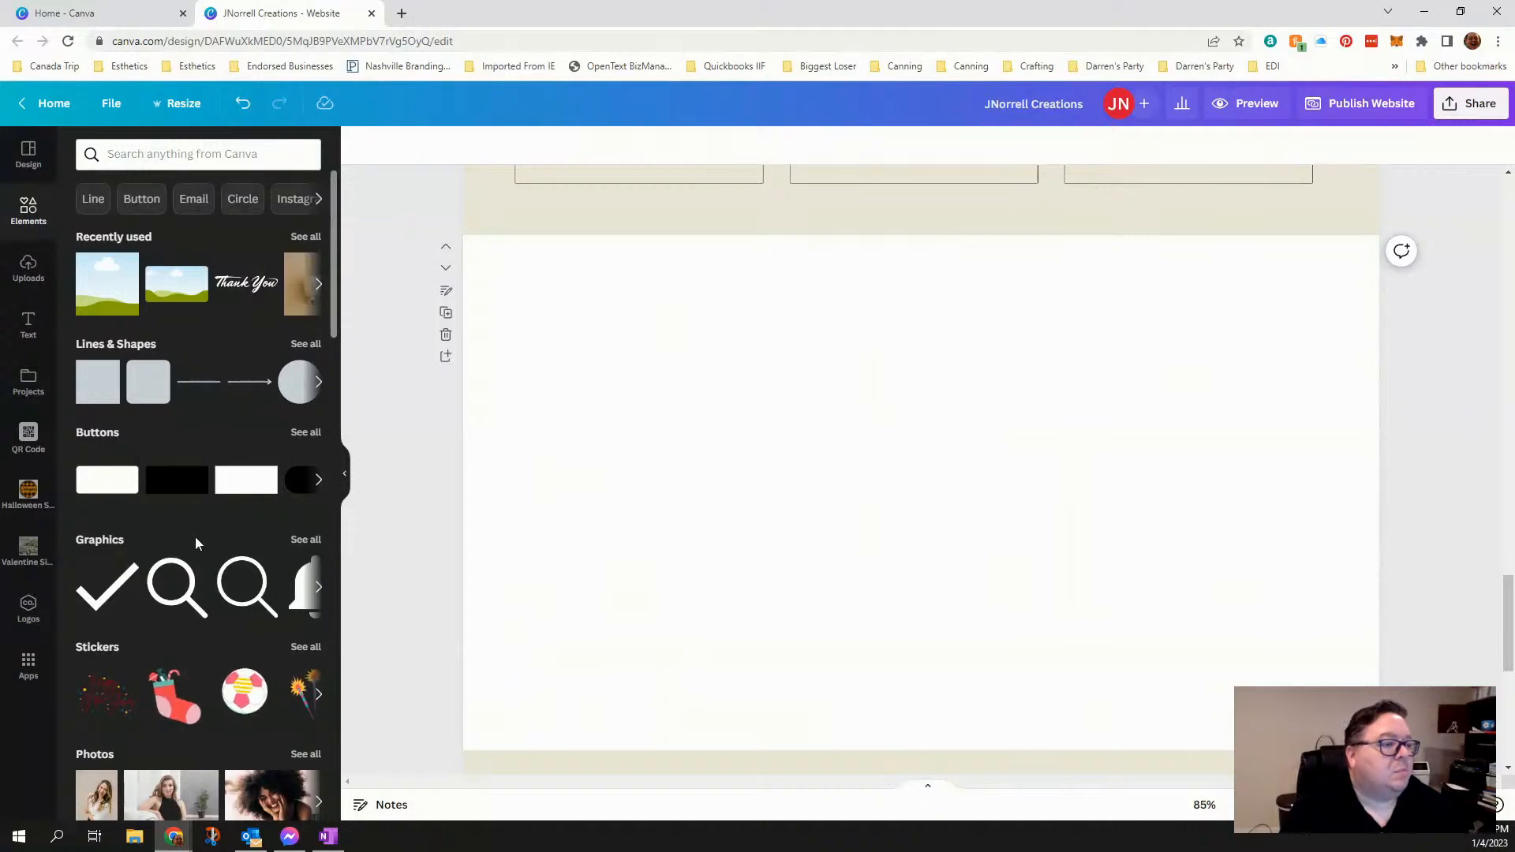
scroll(211, 605, "down", 2)
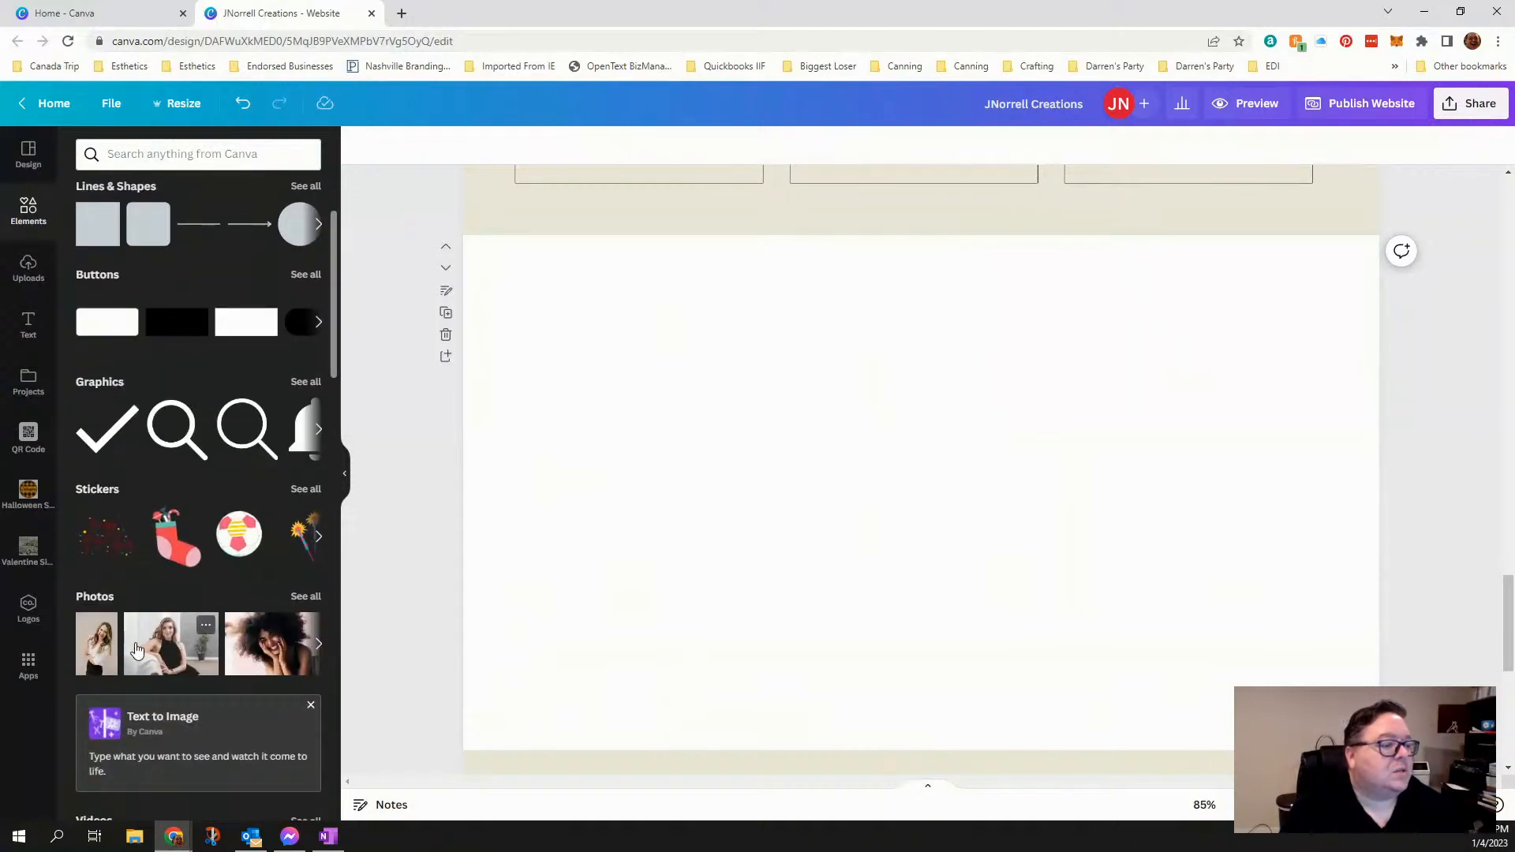
scroll(136, 649, "down", 4)
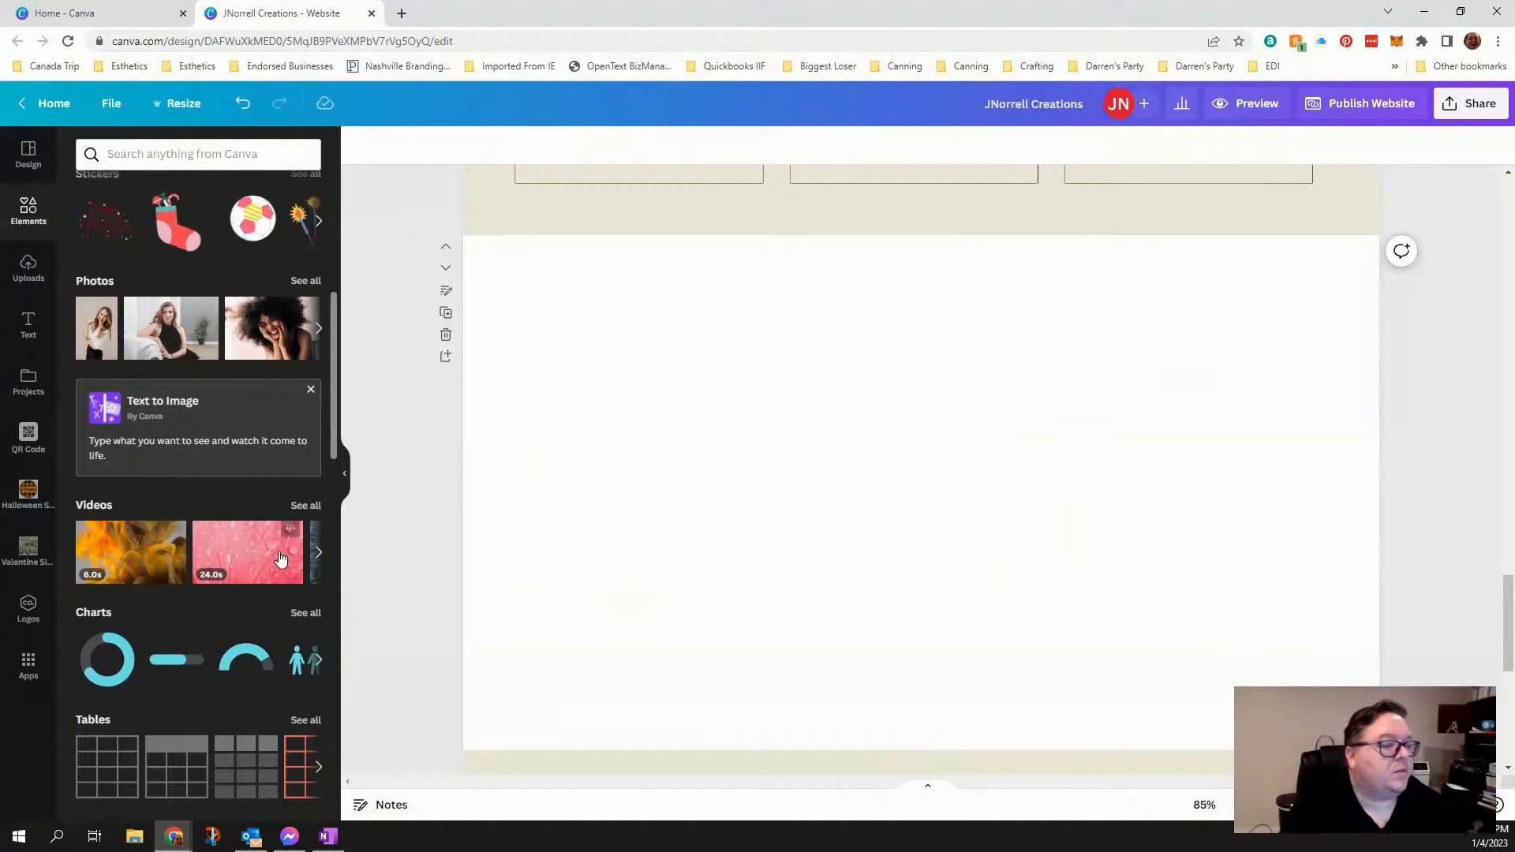
scroll(136, 524, "up", 6)
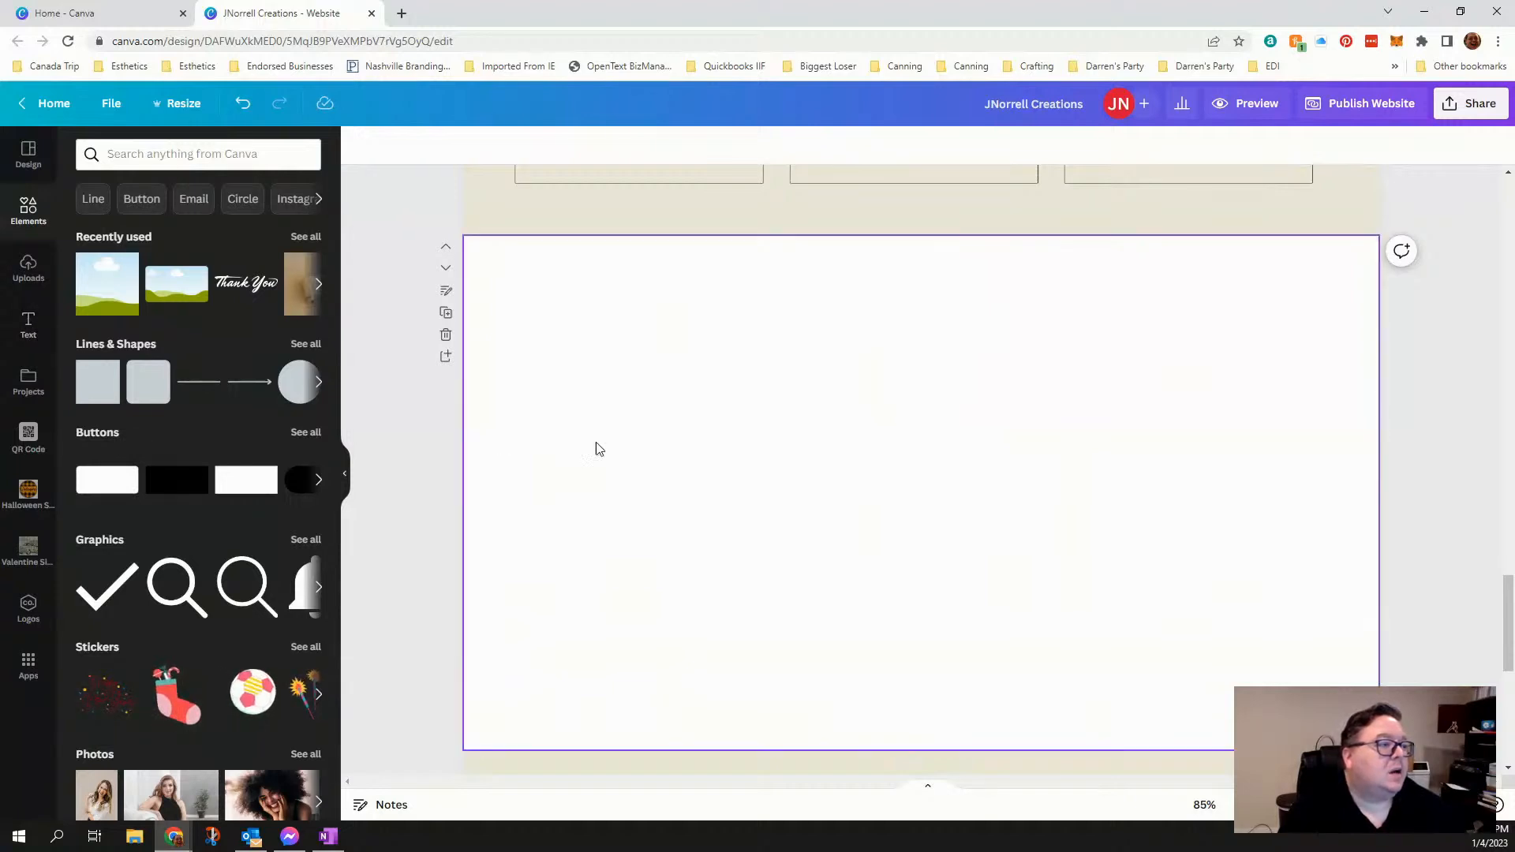
scroll(792, 437, "up", 3)
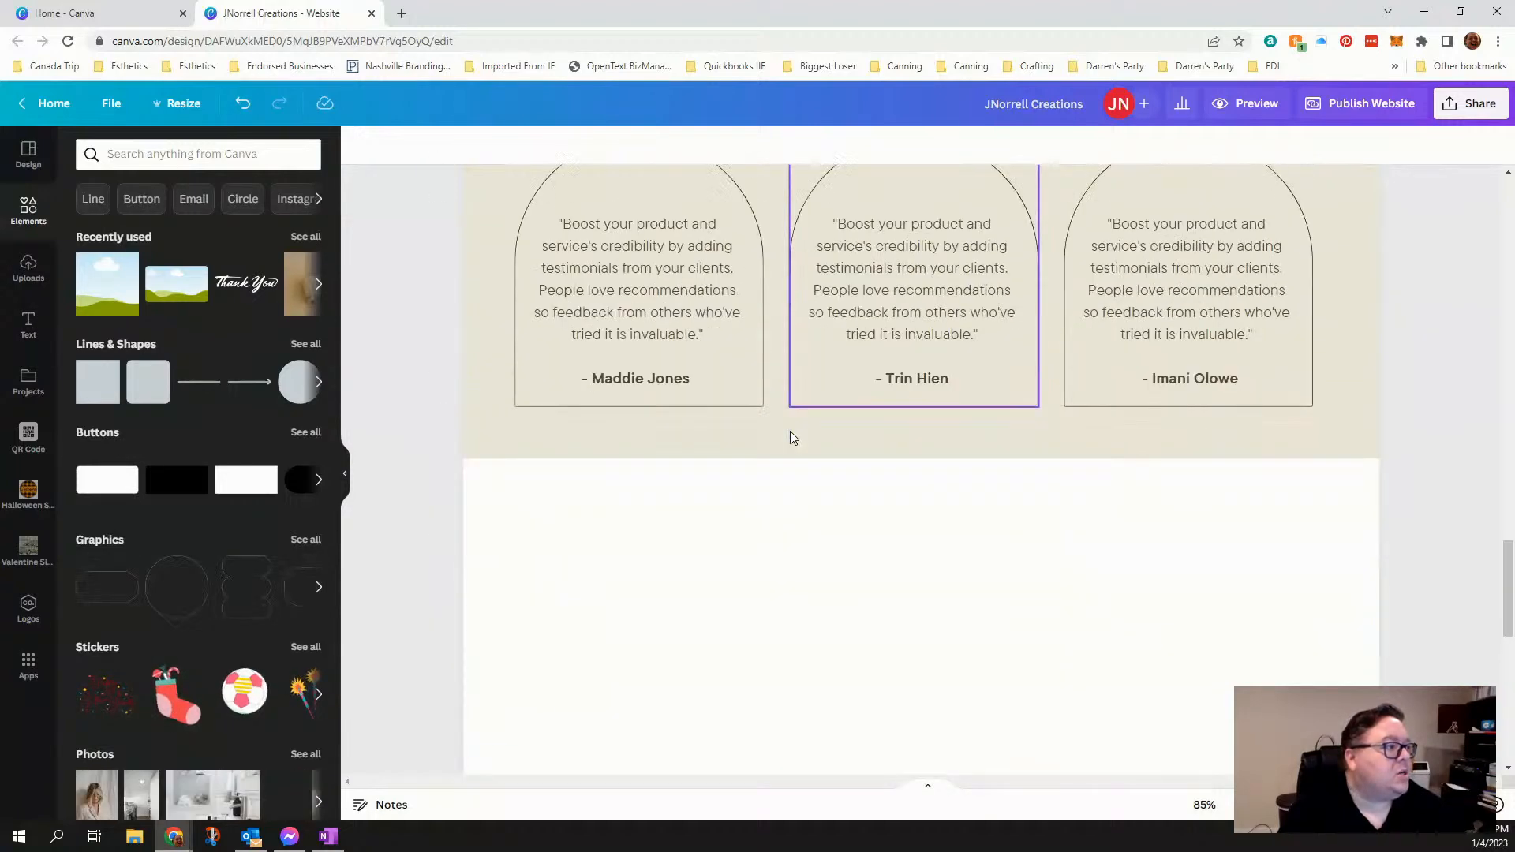
scroll(793, 438, "down", 3)
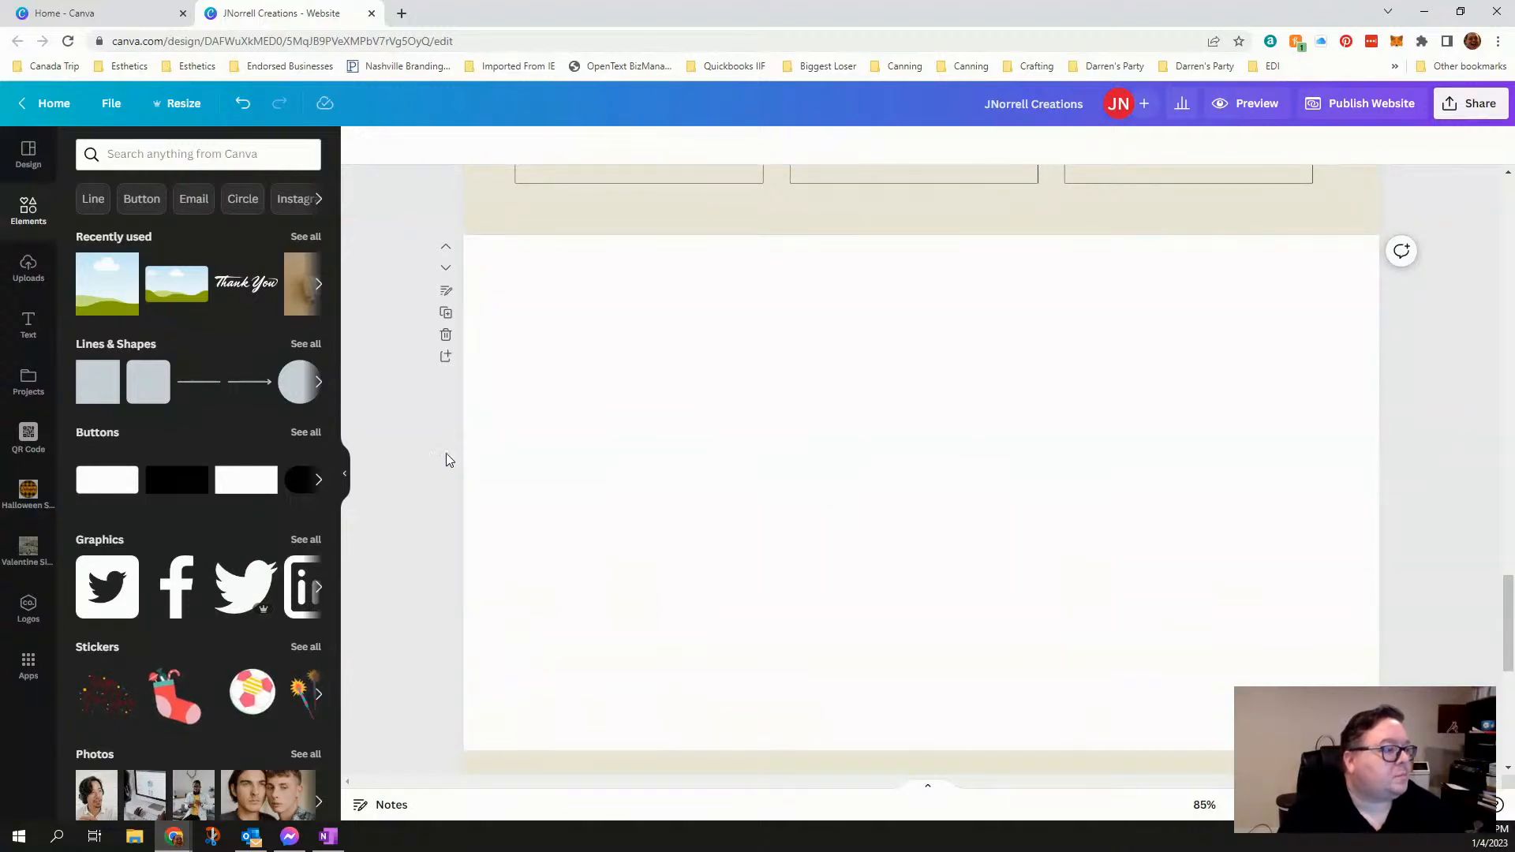
key("Delete")
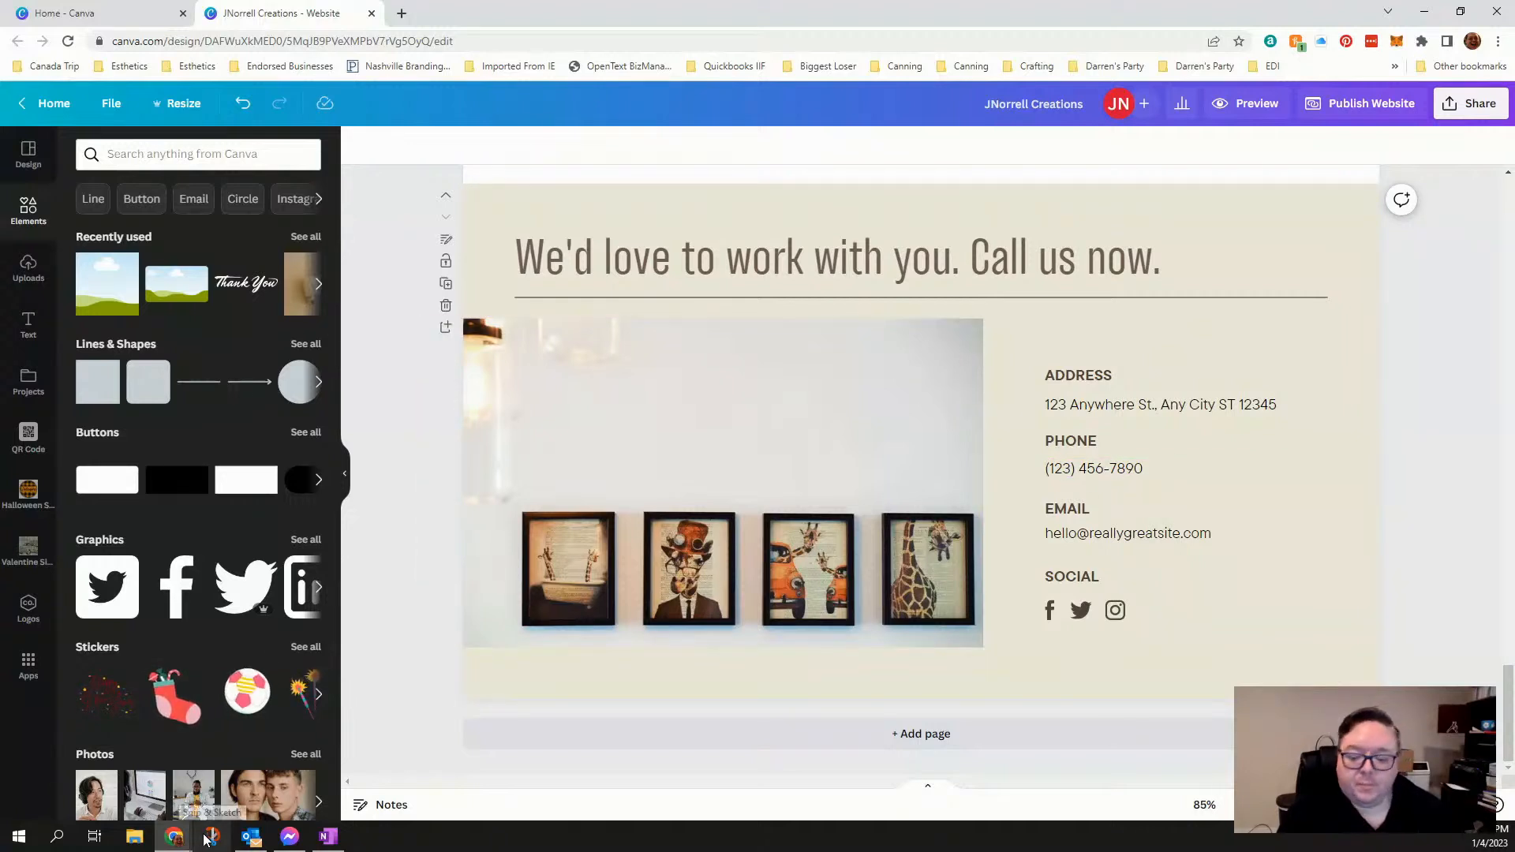
- Switch to Snip & Sketch and capture the address, phone and email block on the "We'd love to work with you" page
mouse_move(248, 831)
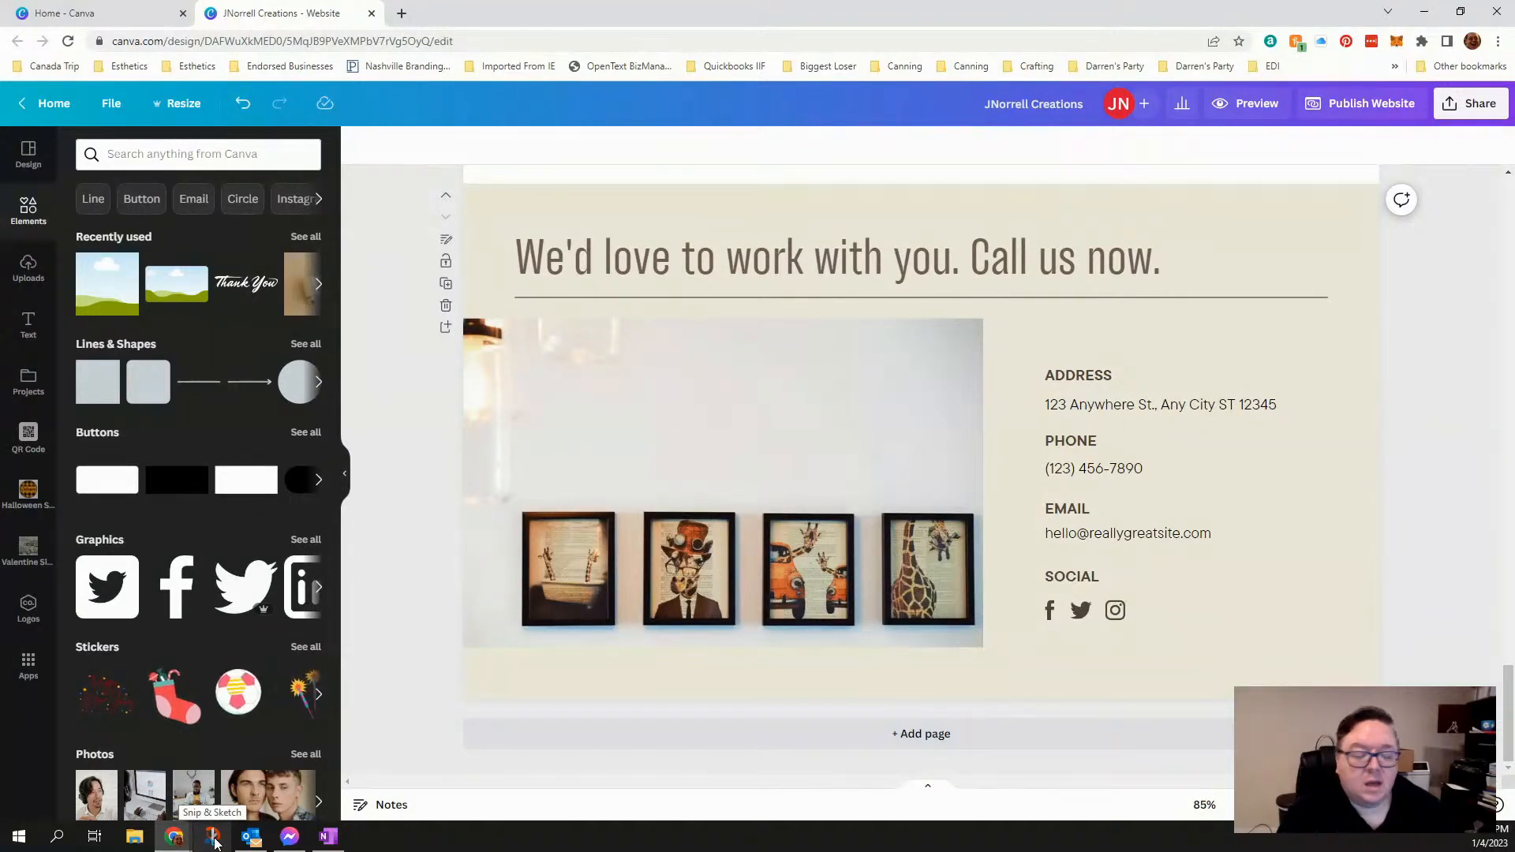
left_click(214, 841)
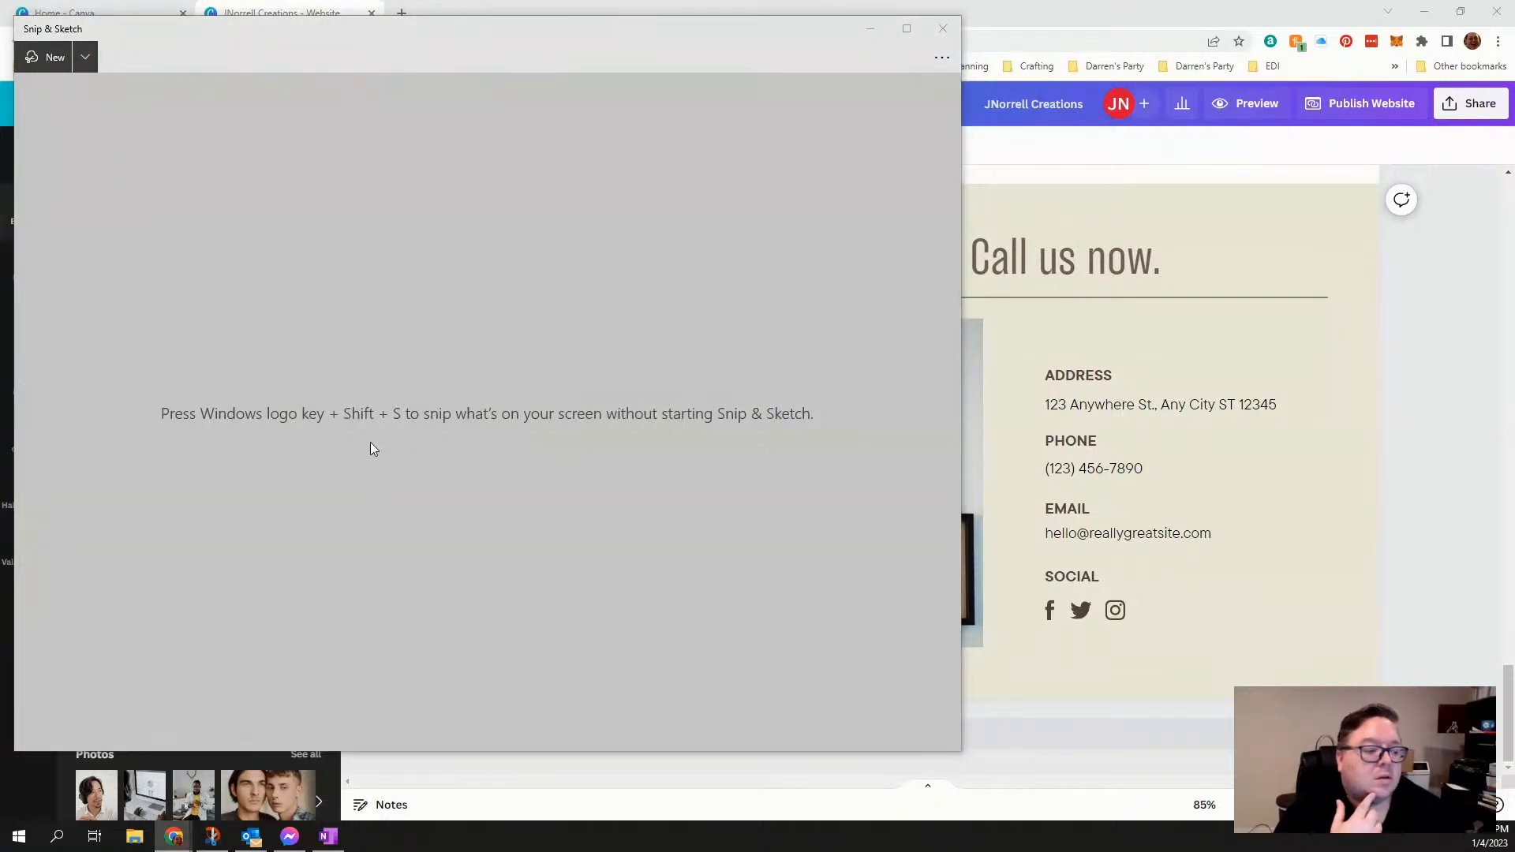
mouse_move(213, 835)
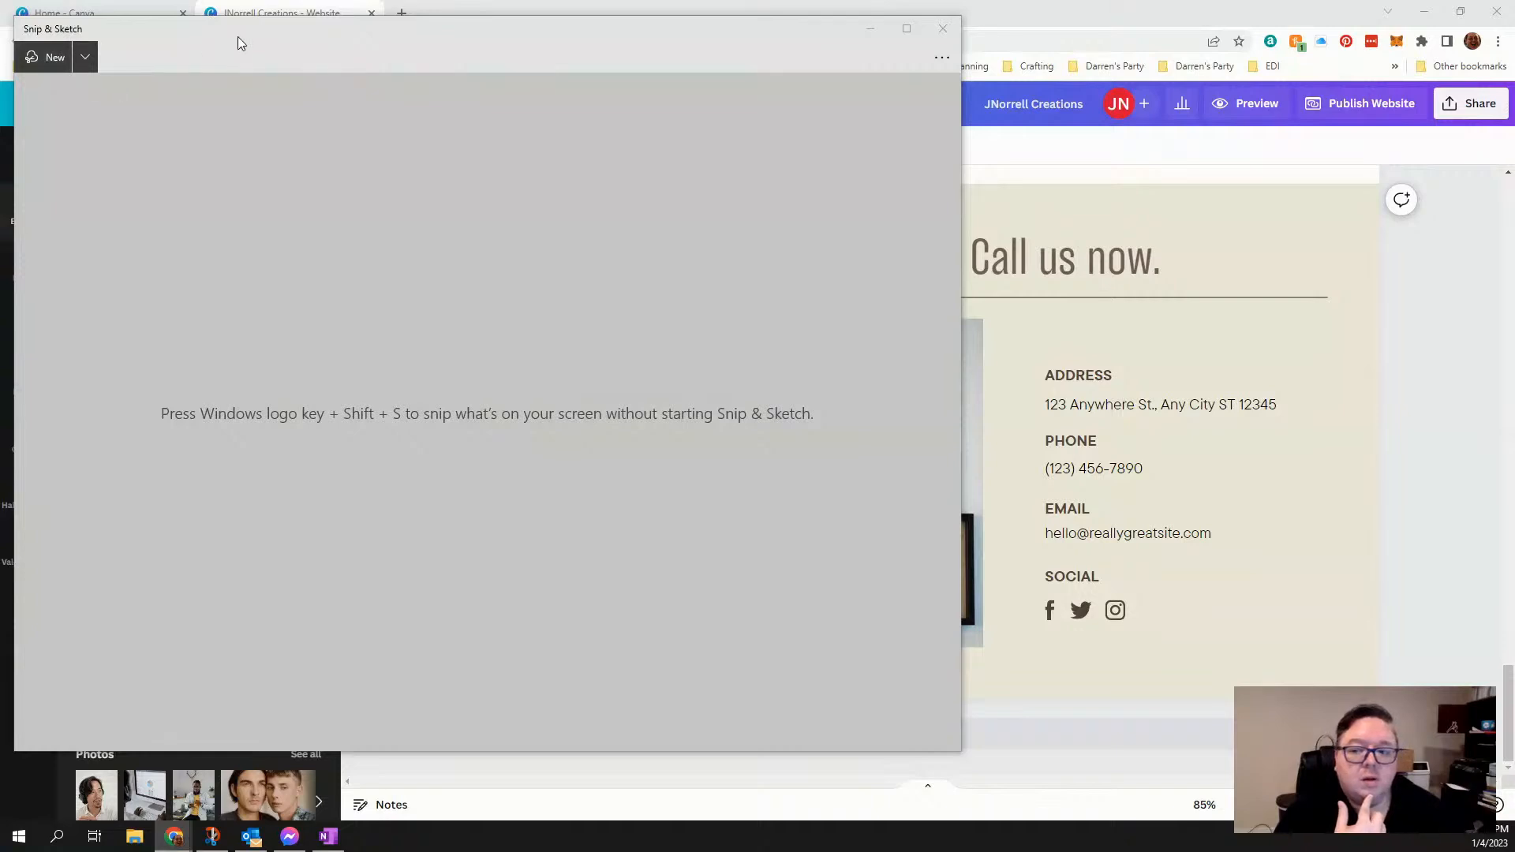
left_click_drag(240, 39, 255, 109)
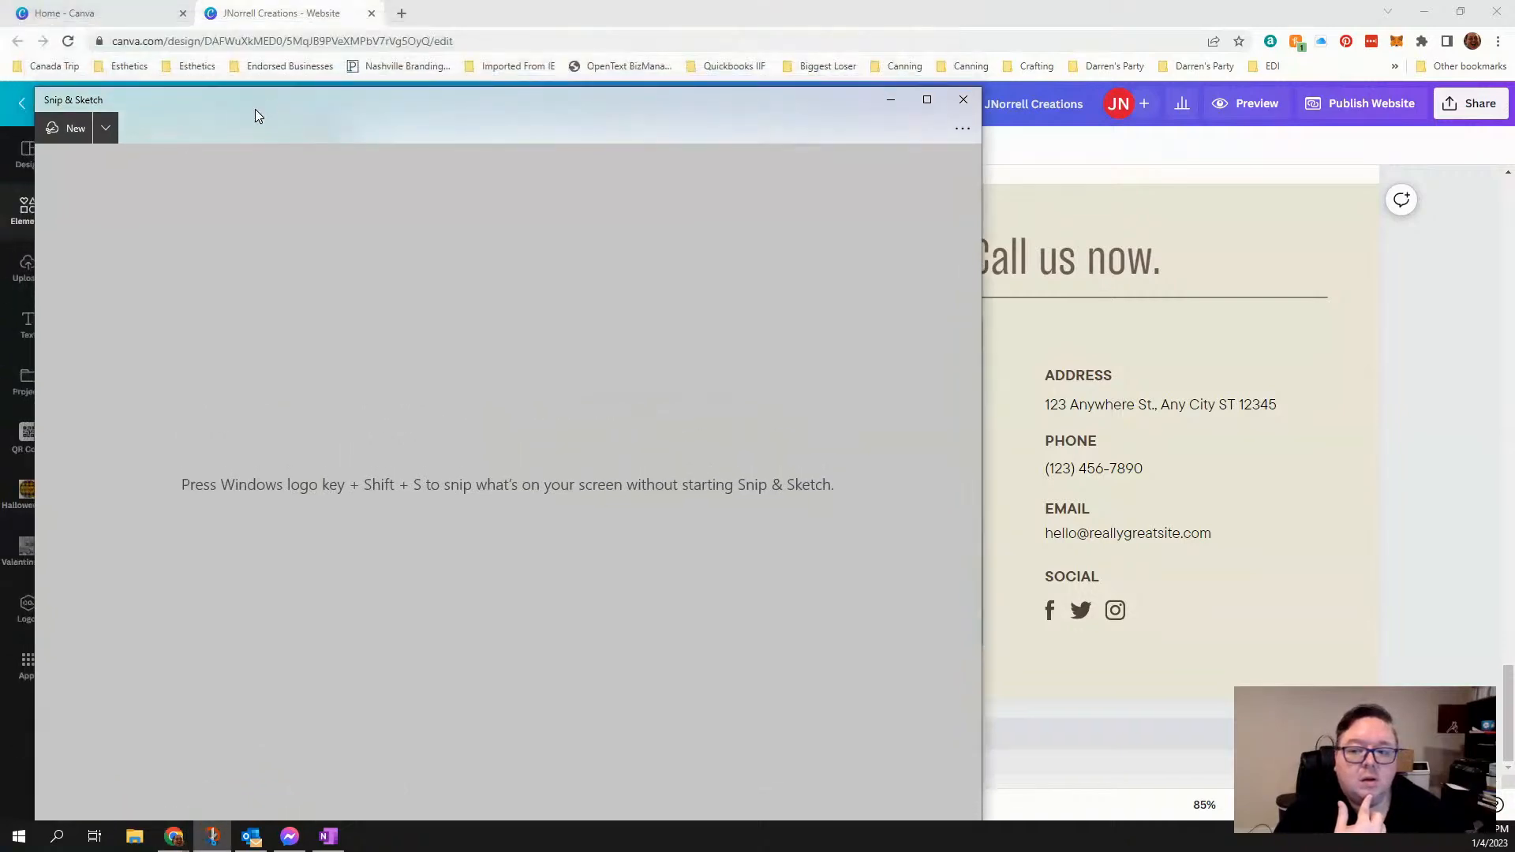
left_click(72, 136)
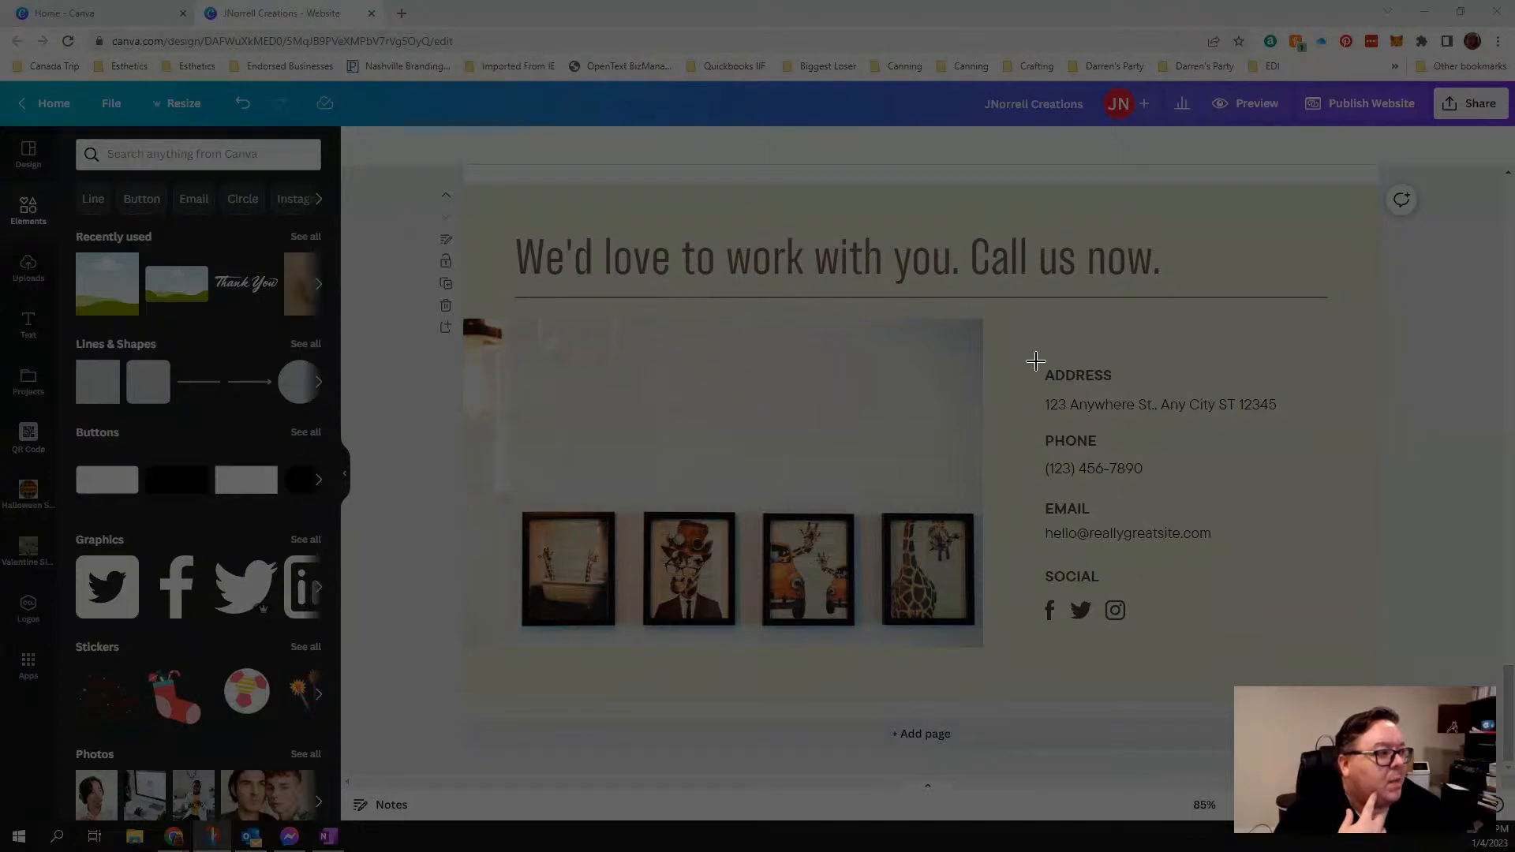
mouse_move(1036, 362)
left_mouse_down()
mouse_move(1099, 475)
mouse_move(1154, 533)
mouse_move(1215, 555)
mouse_move(1339, 554)
left_mouse_up()
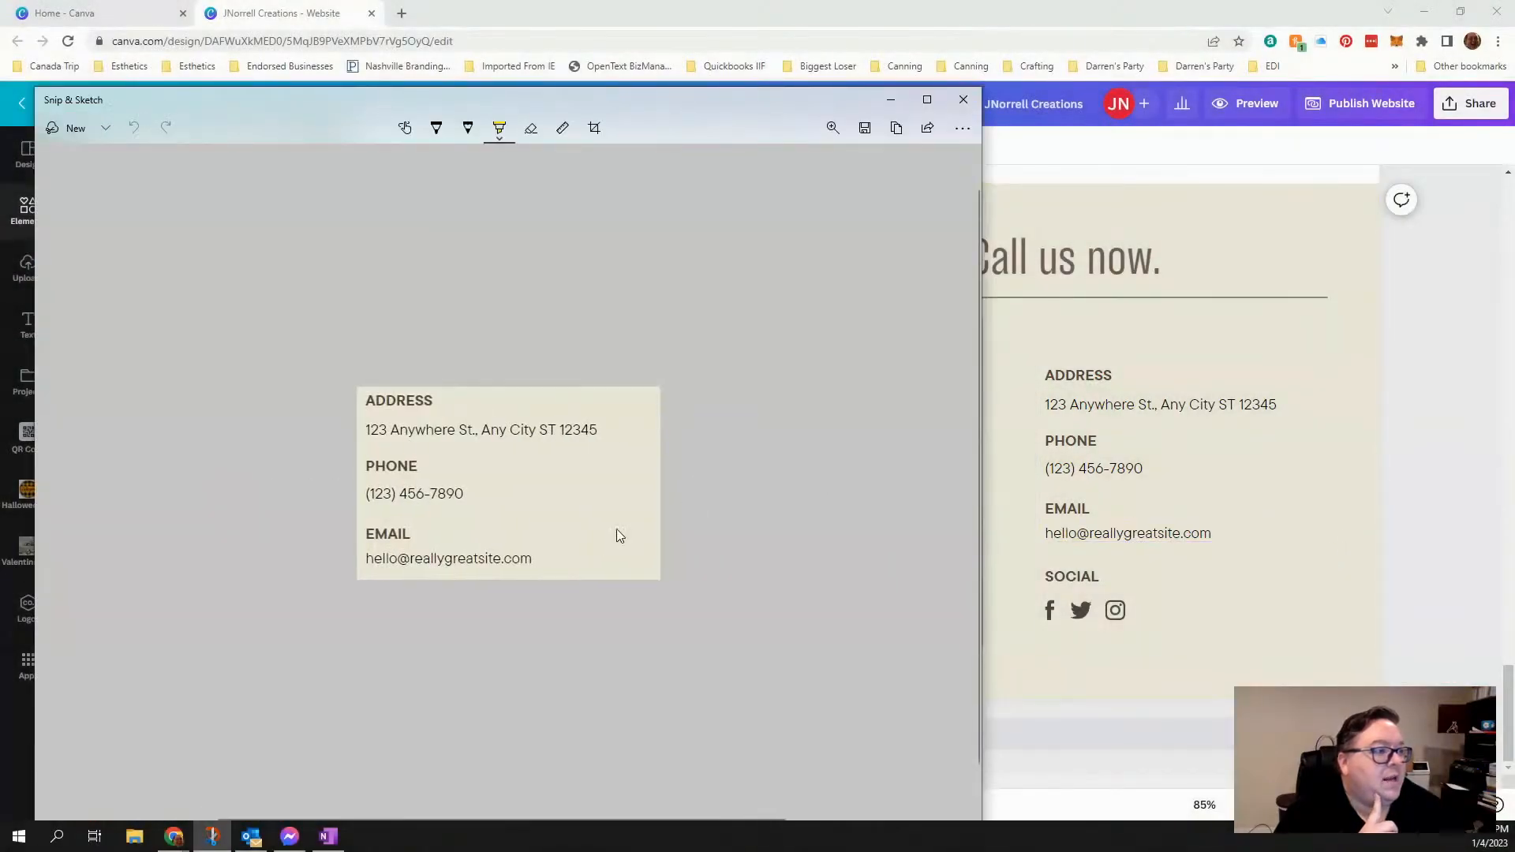
- Save the snip as Screenshot 2023-01-04 125640.jpg in Downloads and close Snip & Sketch
left_click(865, 131)
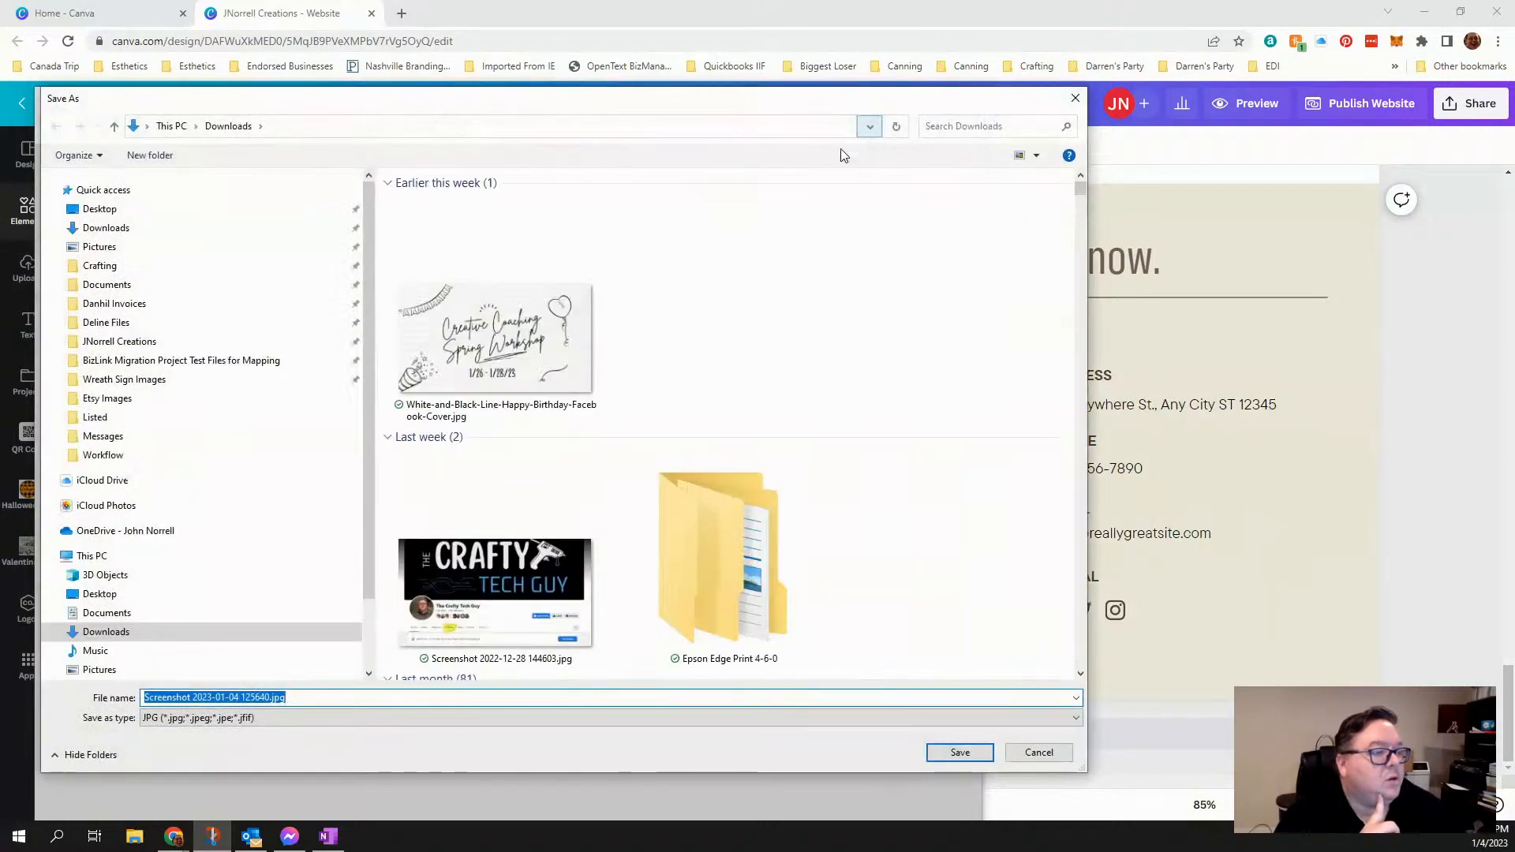
left_click(146, 229)
left_click(960, 753)
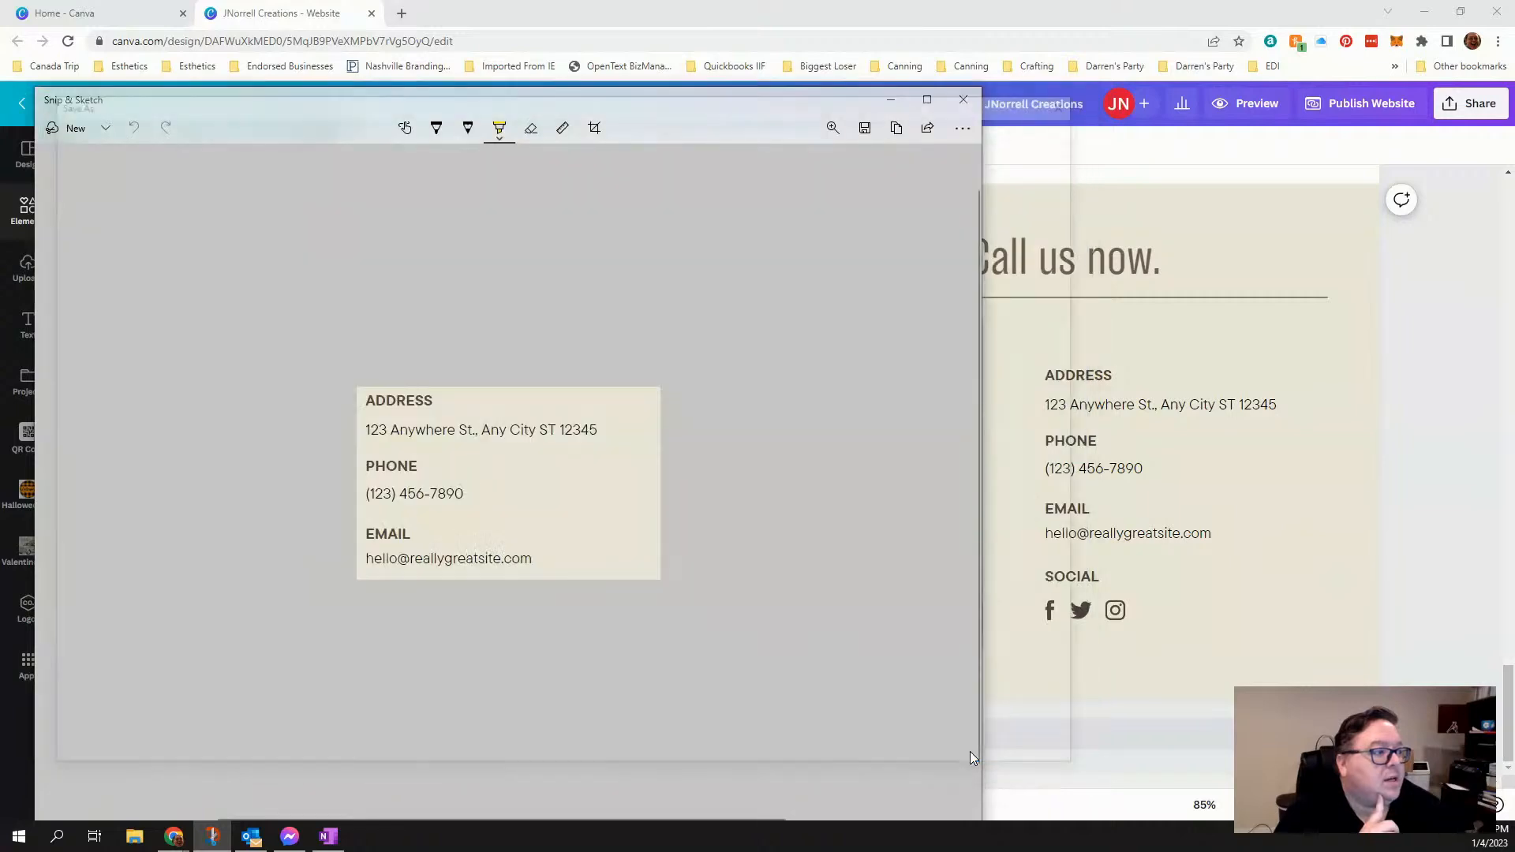
left_click(963, 103)
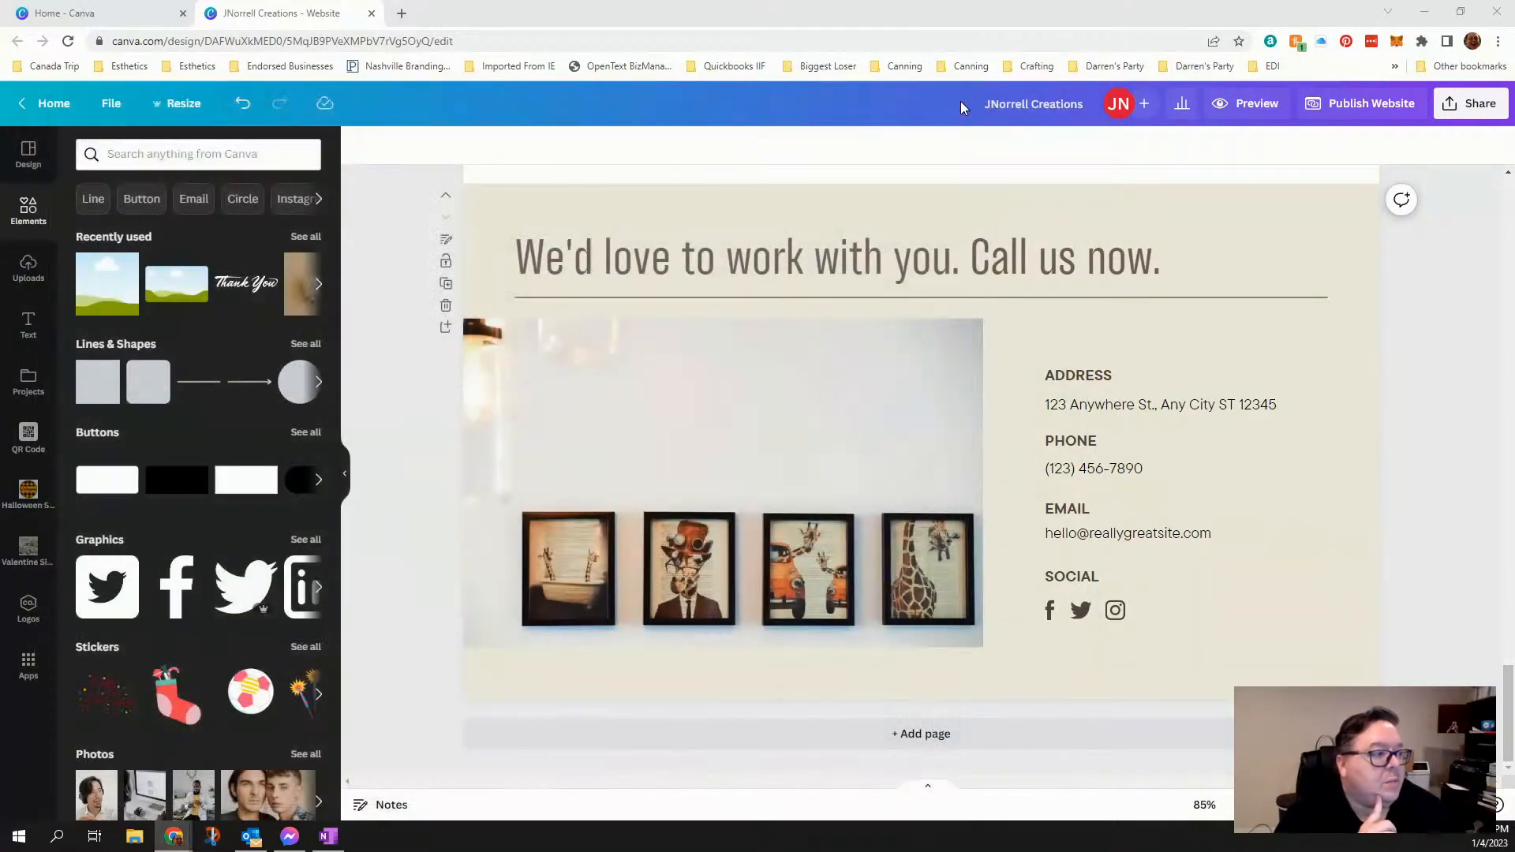
- Delete the phone and address headings and their detail lines from the contact page
left_click(1070, 445)
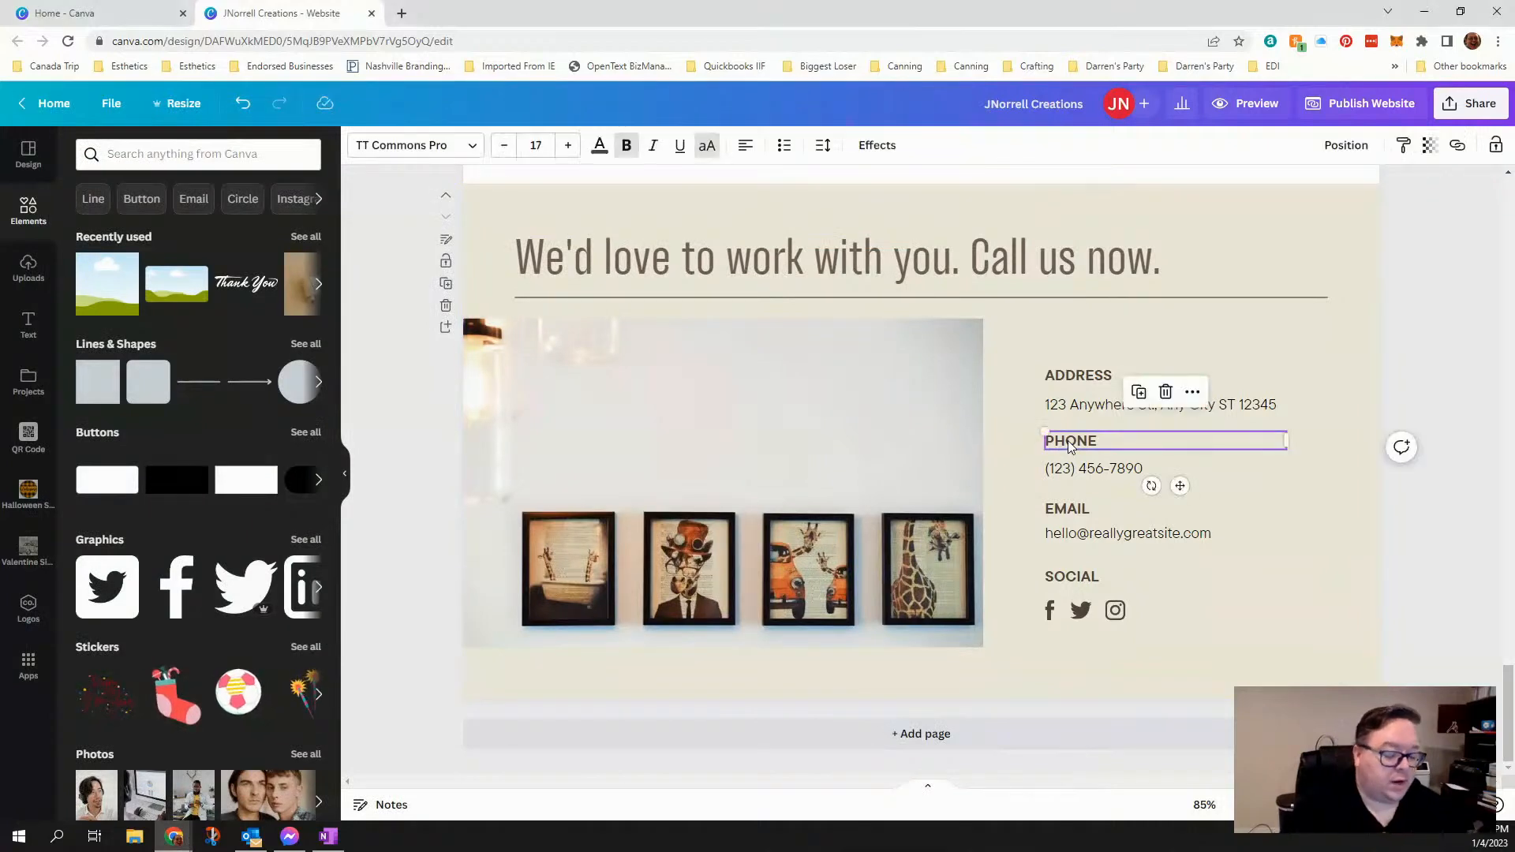
key("Delete")
left_click(1070, 468)
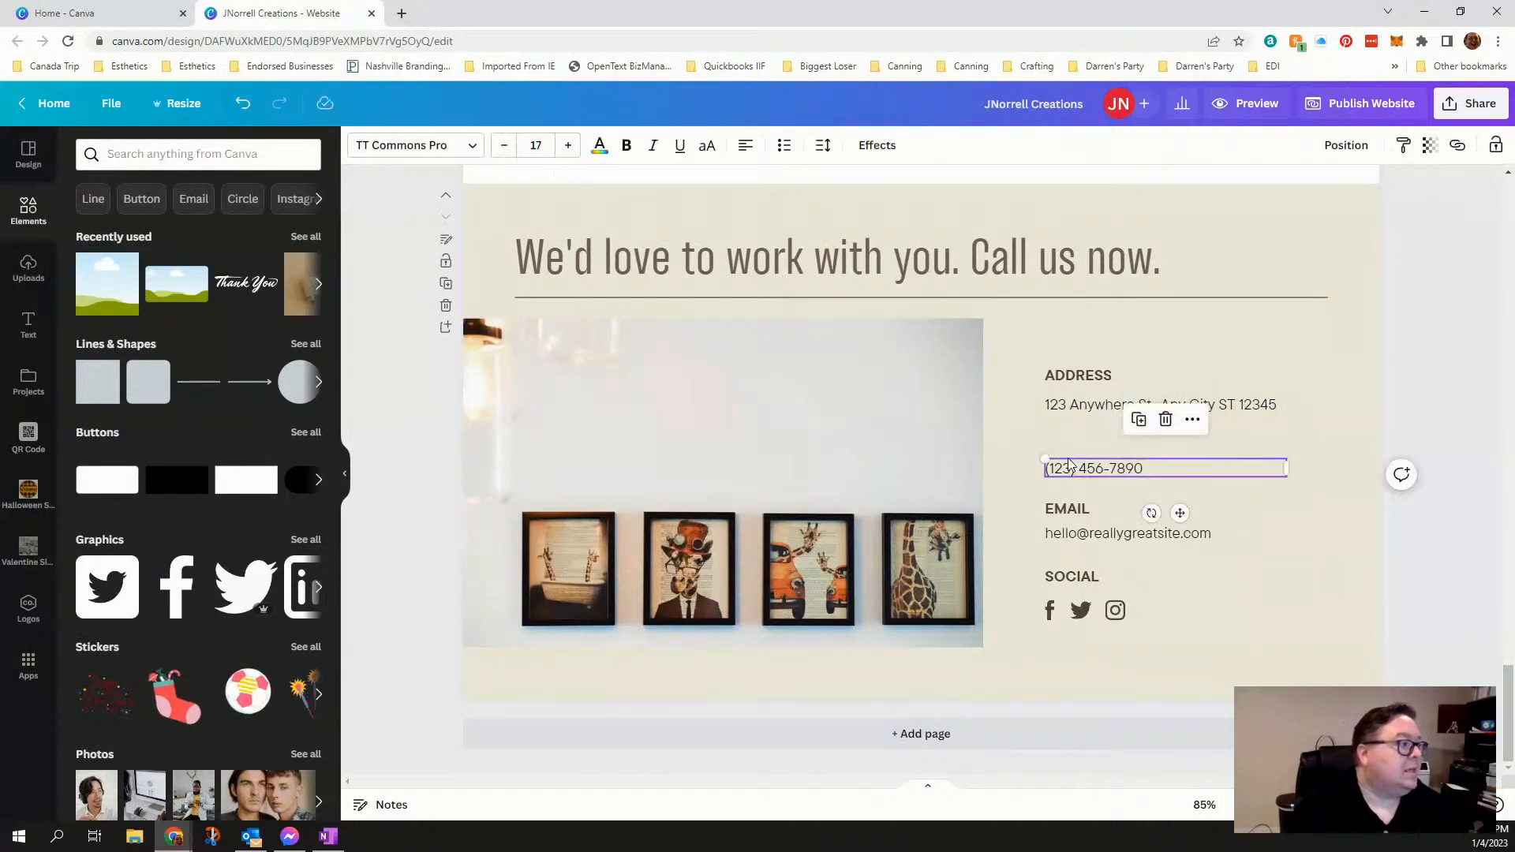
key("Delete")
left_click(1076, 376)
key("Delete")
left_click(1077, 405)
key("Delete")
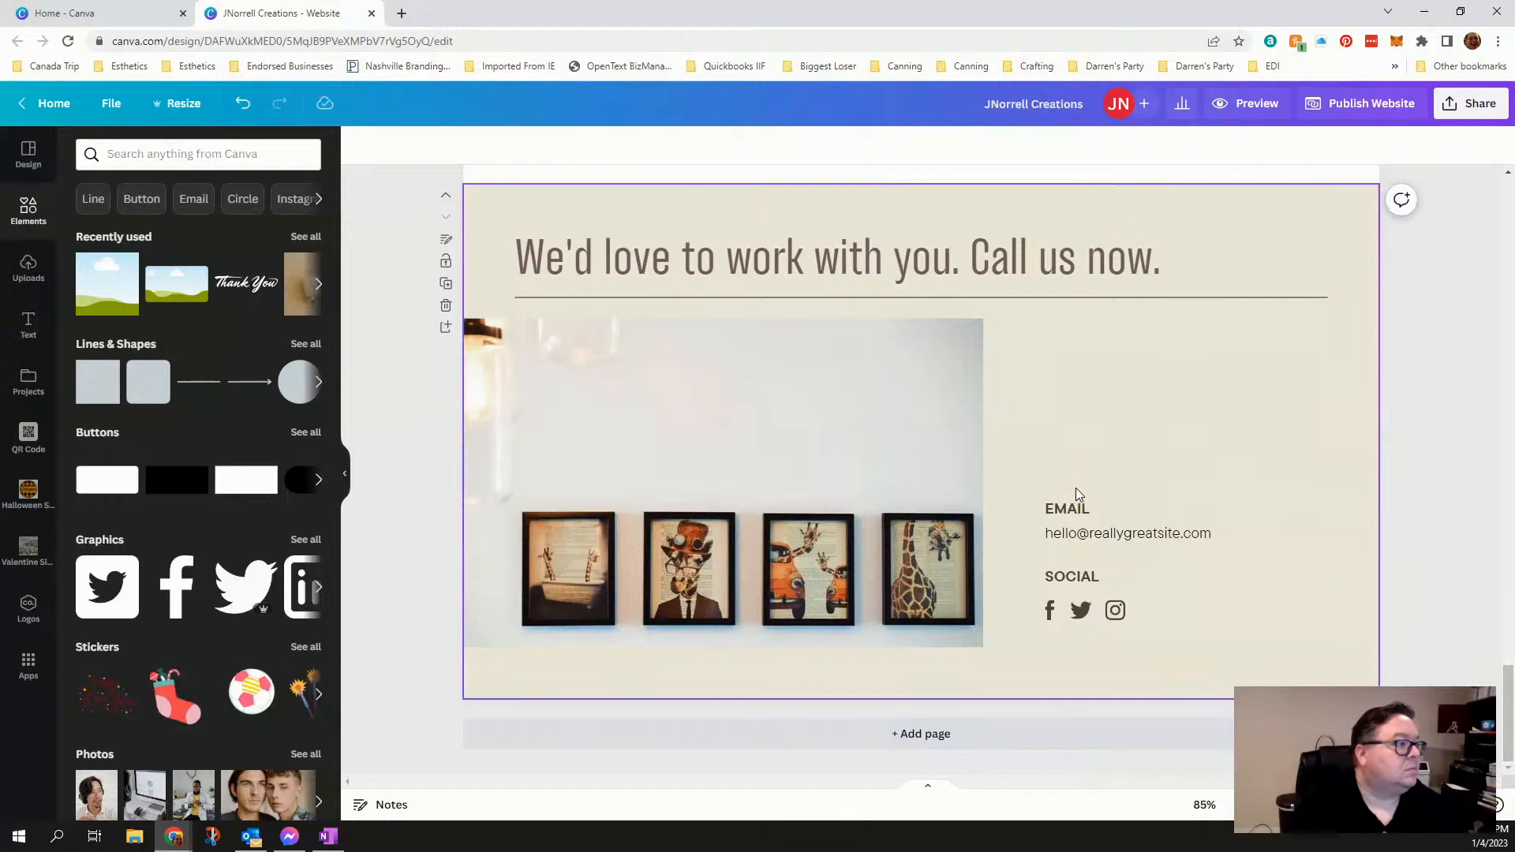
- Delete the email heading and the email line beneath it, leaving only the social section beside the photo
left_click(1078, 509)
key("Delete")
left_click(1077, 534)
key("Delete")
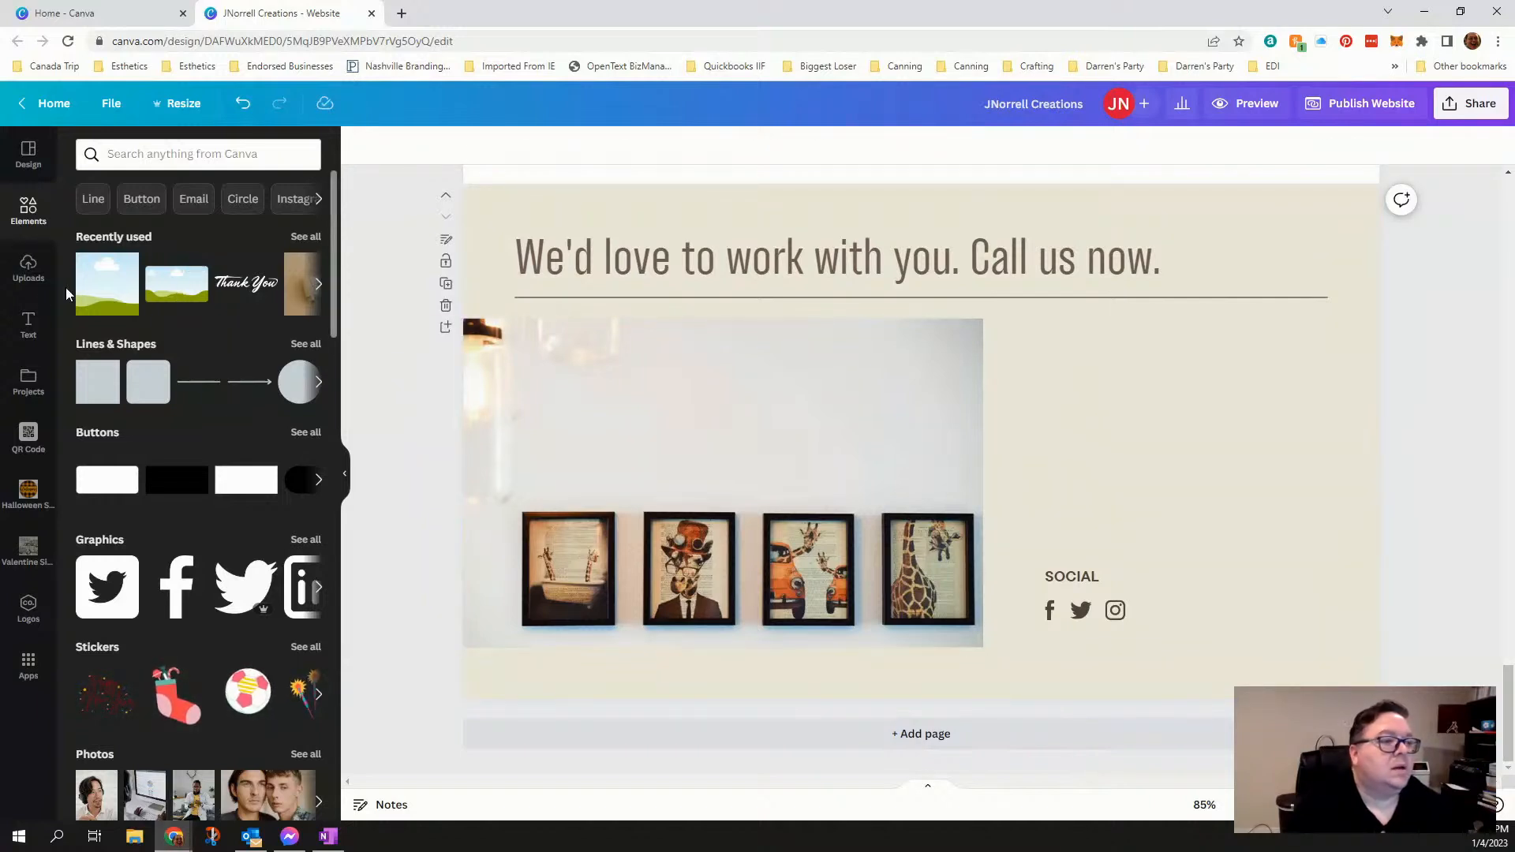
- Upload Screenshot 2023-01-04 125640.jpg from Downloads to the design's image uploads
left_click(30, 276)
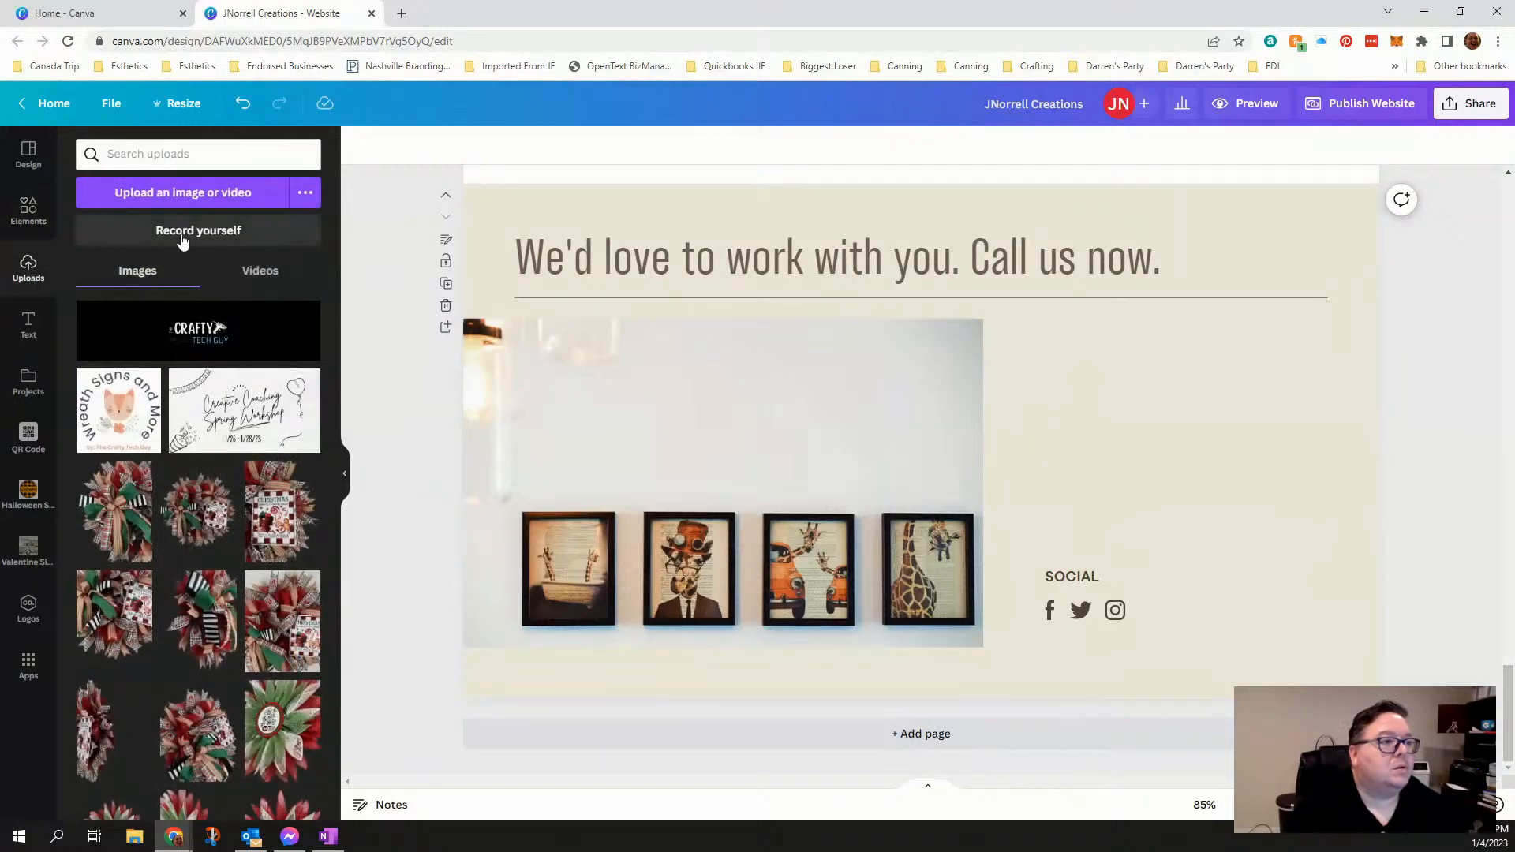
left_click(185, 193)
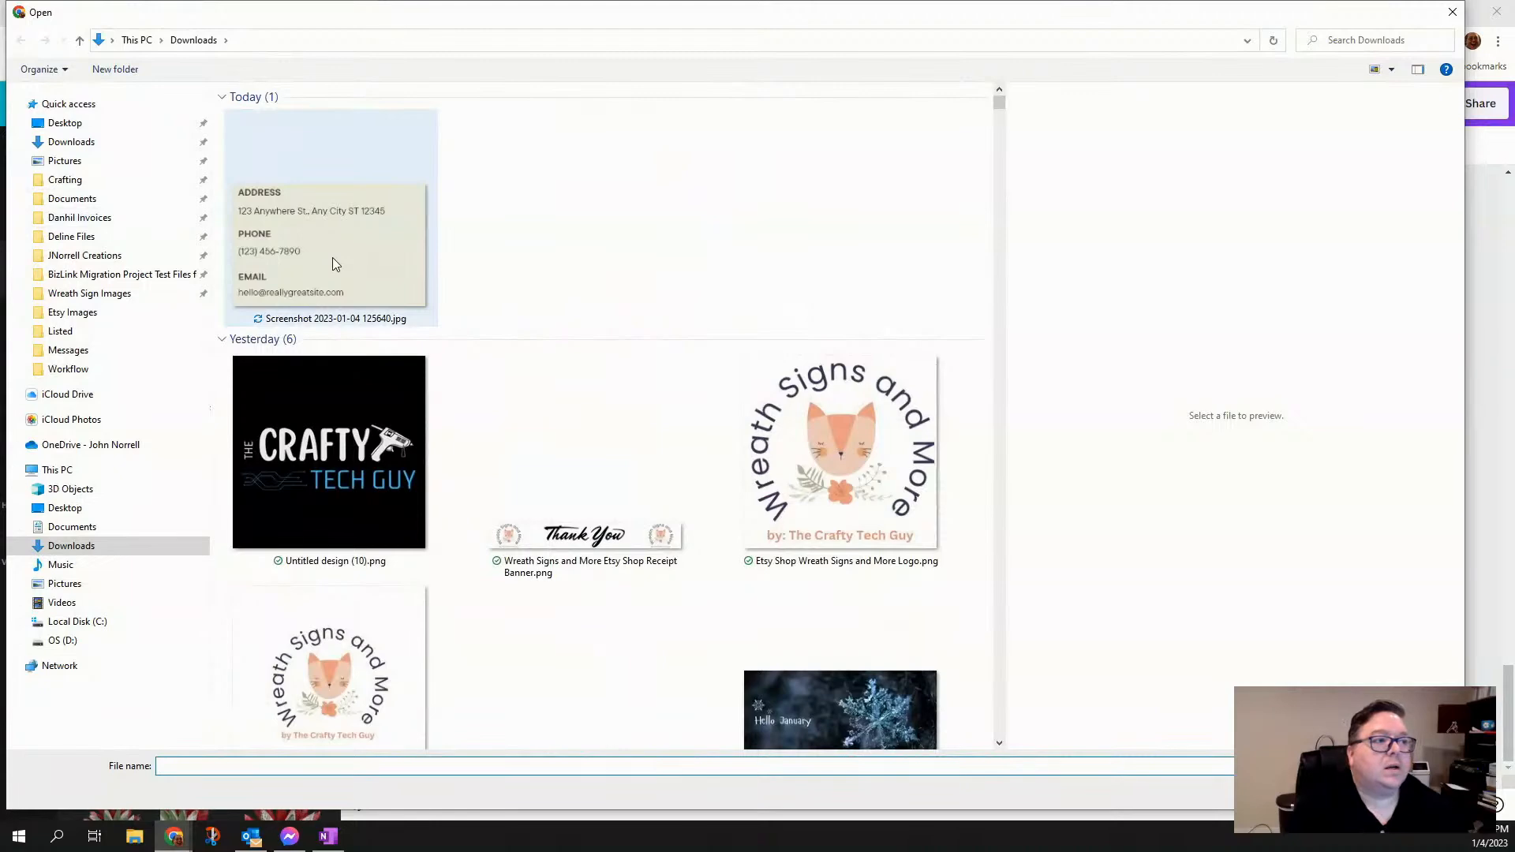
left_click(333, 260)
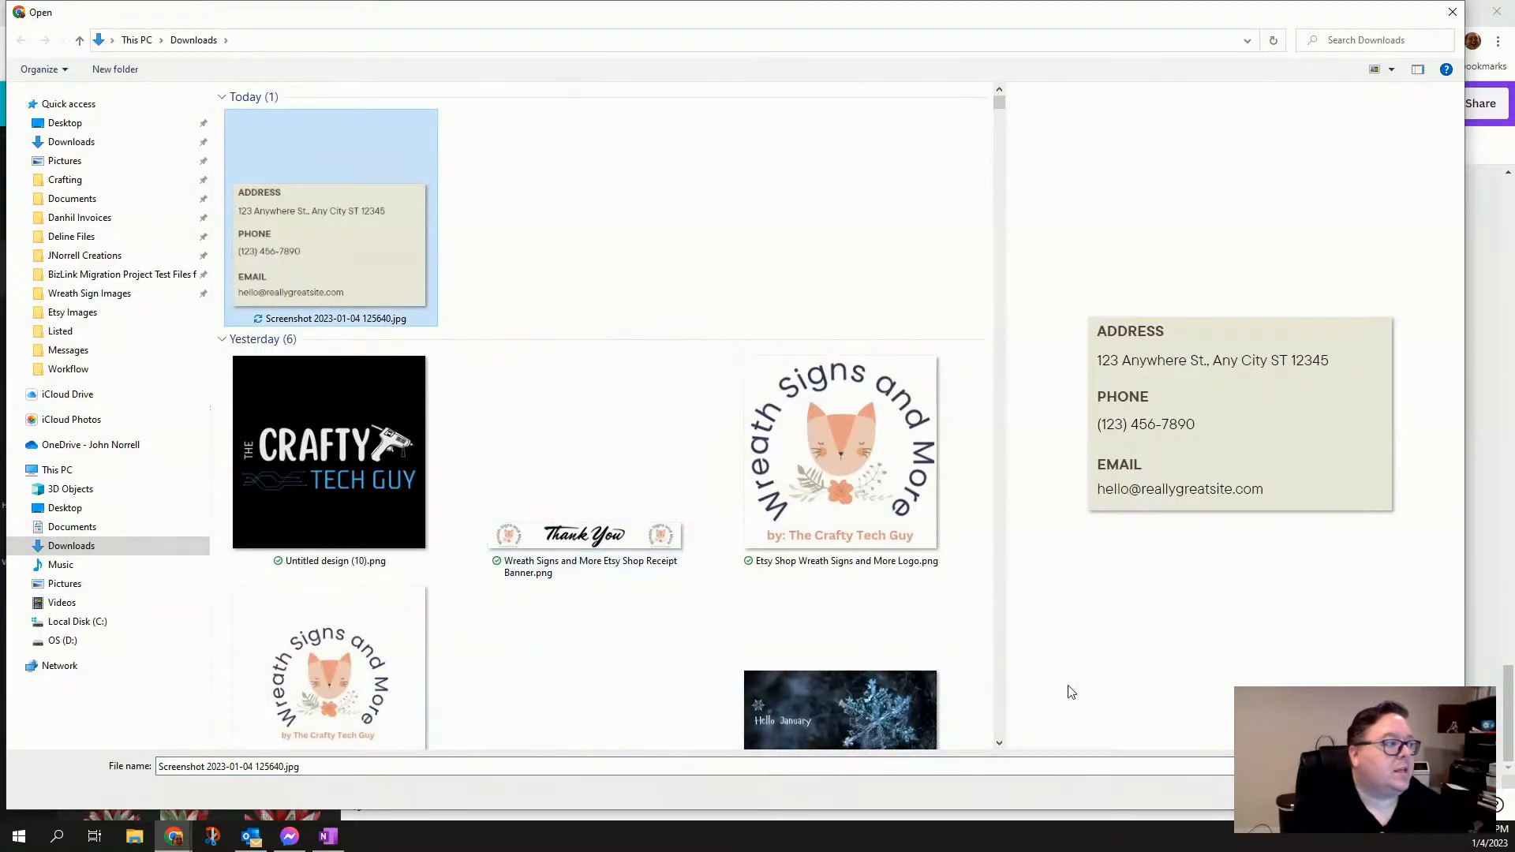
key("Return")
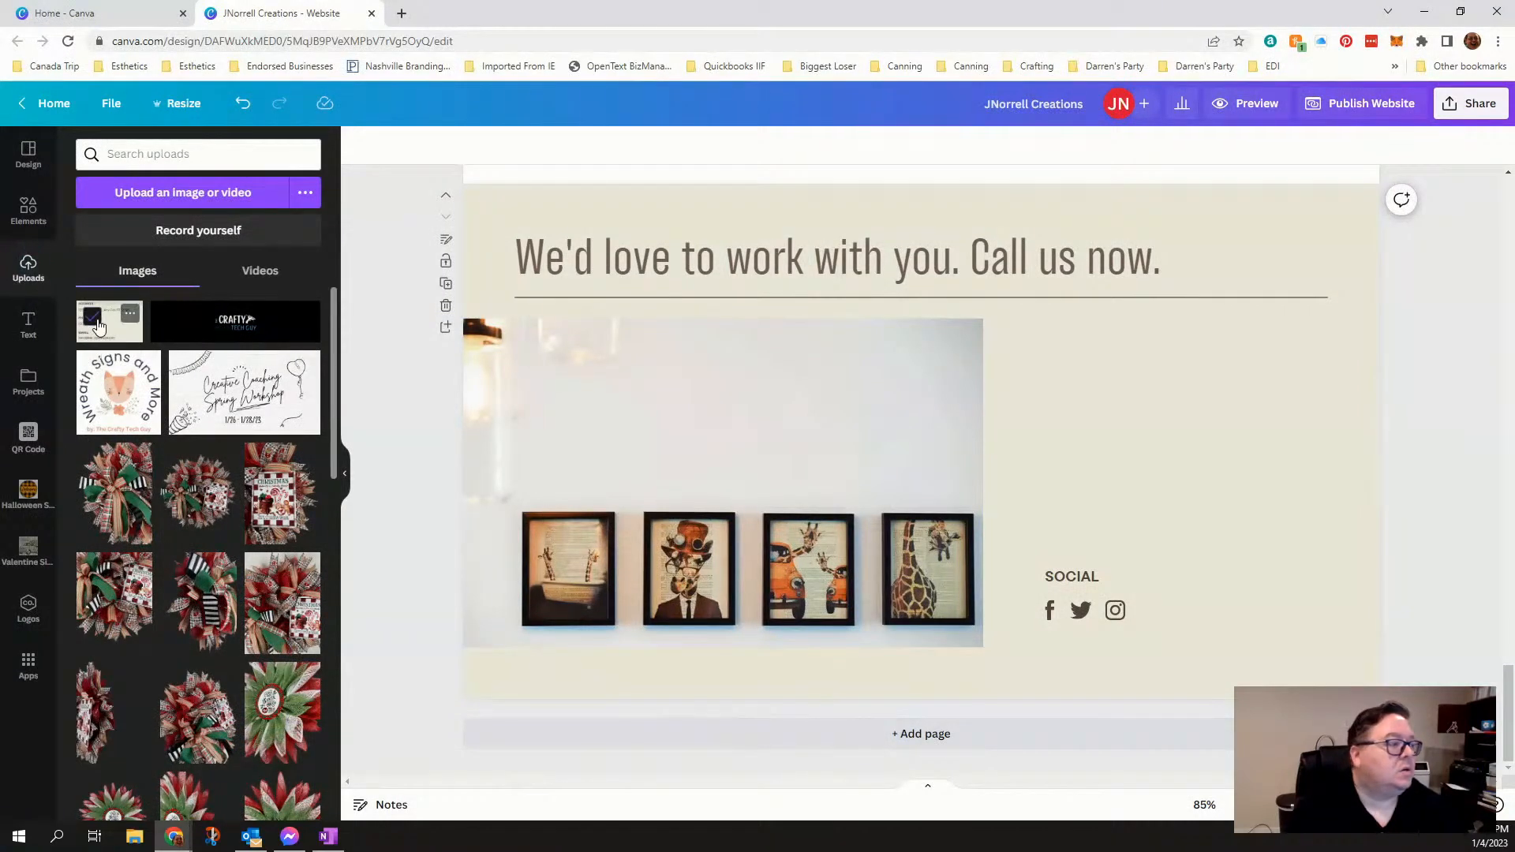
- Place the uploaded contact details screenshot beside the framed giraffe photo, just above the social heading
left_click(97, 320)
left_click_drag(123, 324, 1062, 368)
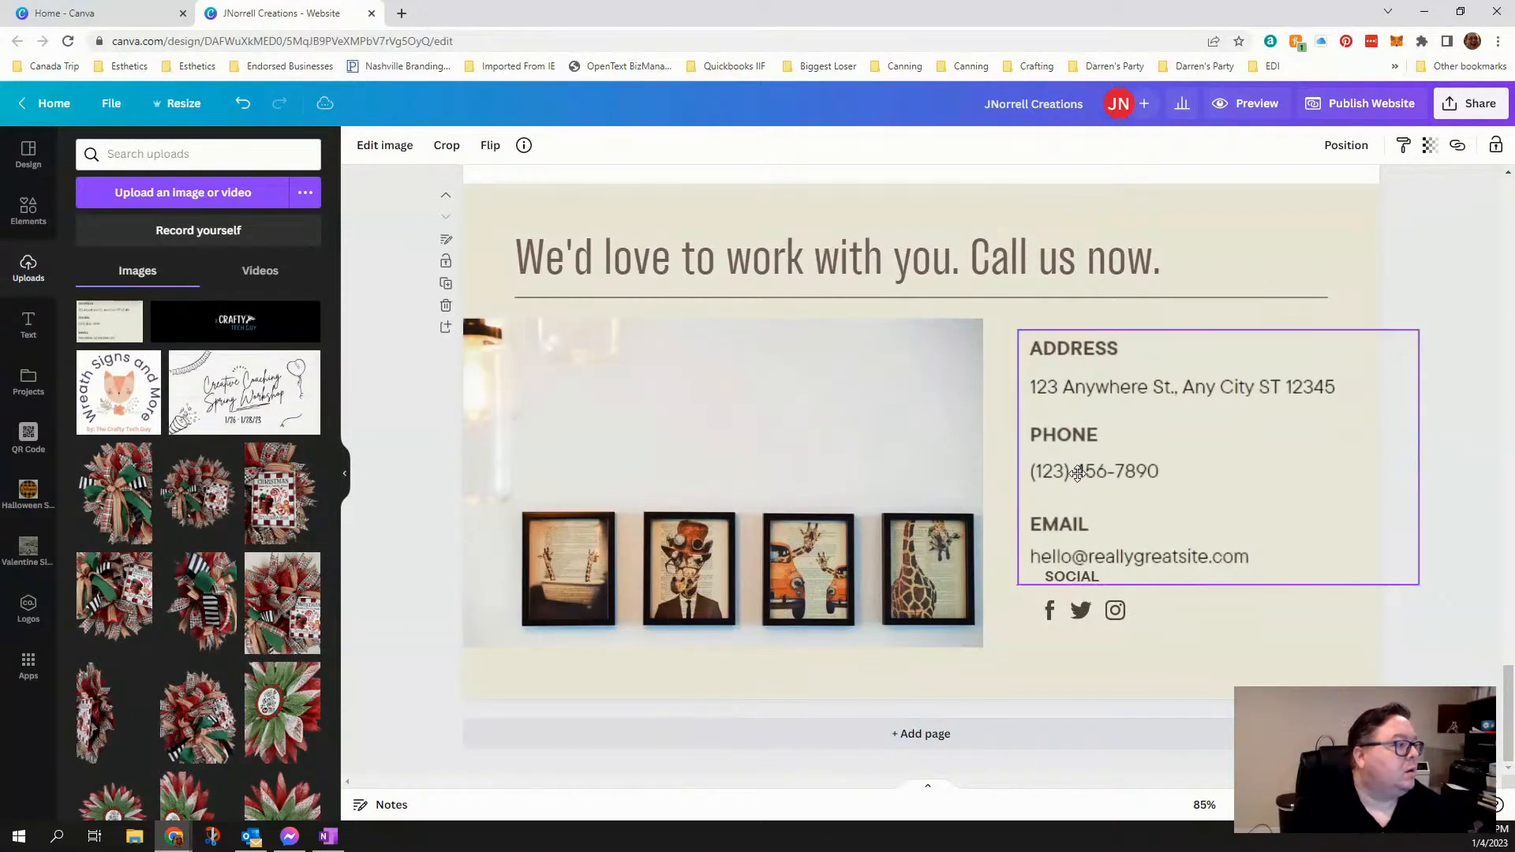
left_click_drag(1078, 473, 1090, 460)
left_click(1176, 696)
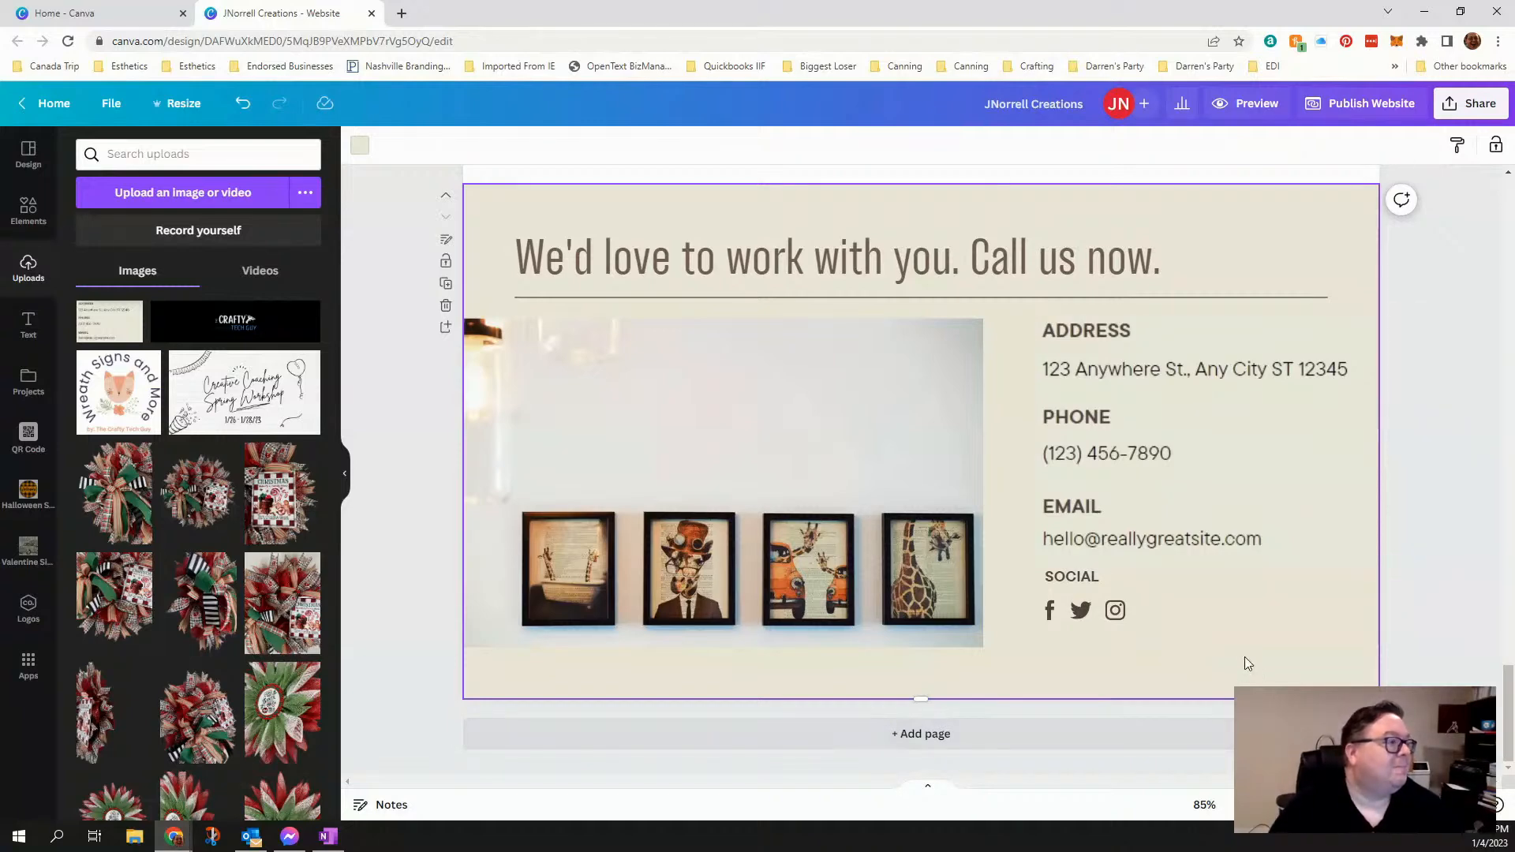
- Return to the website's first page and open craftytechguy.com in a new browser tab
scroll(1246, 663, "up", 10)
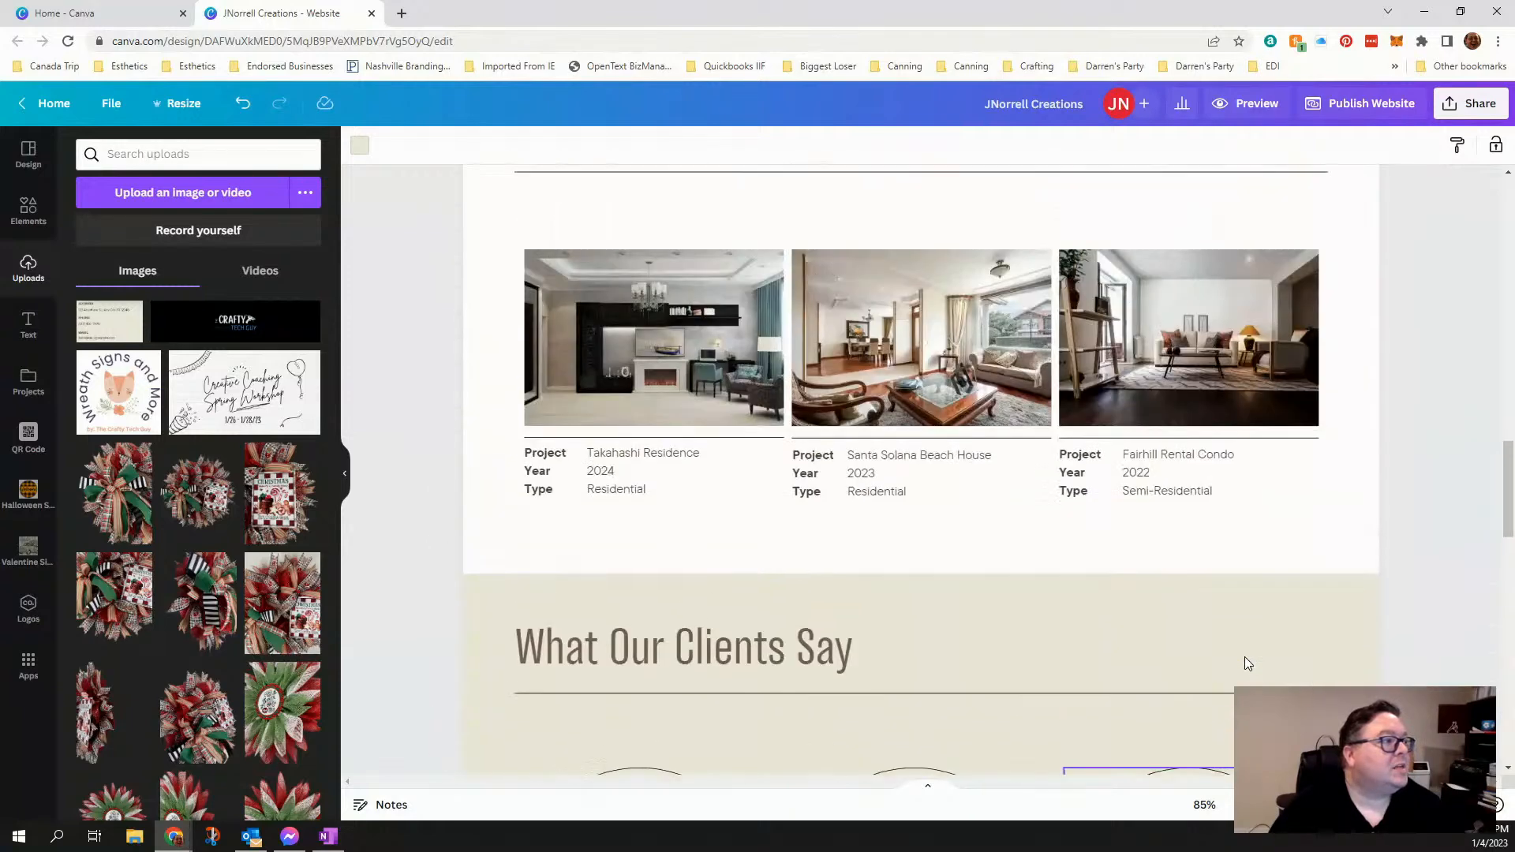
scroll(1246, 663, "up", 10)
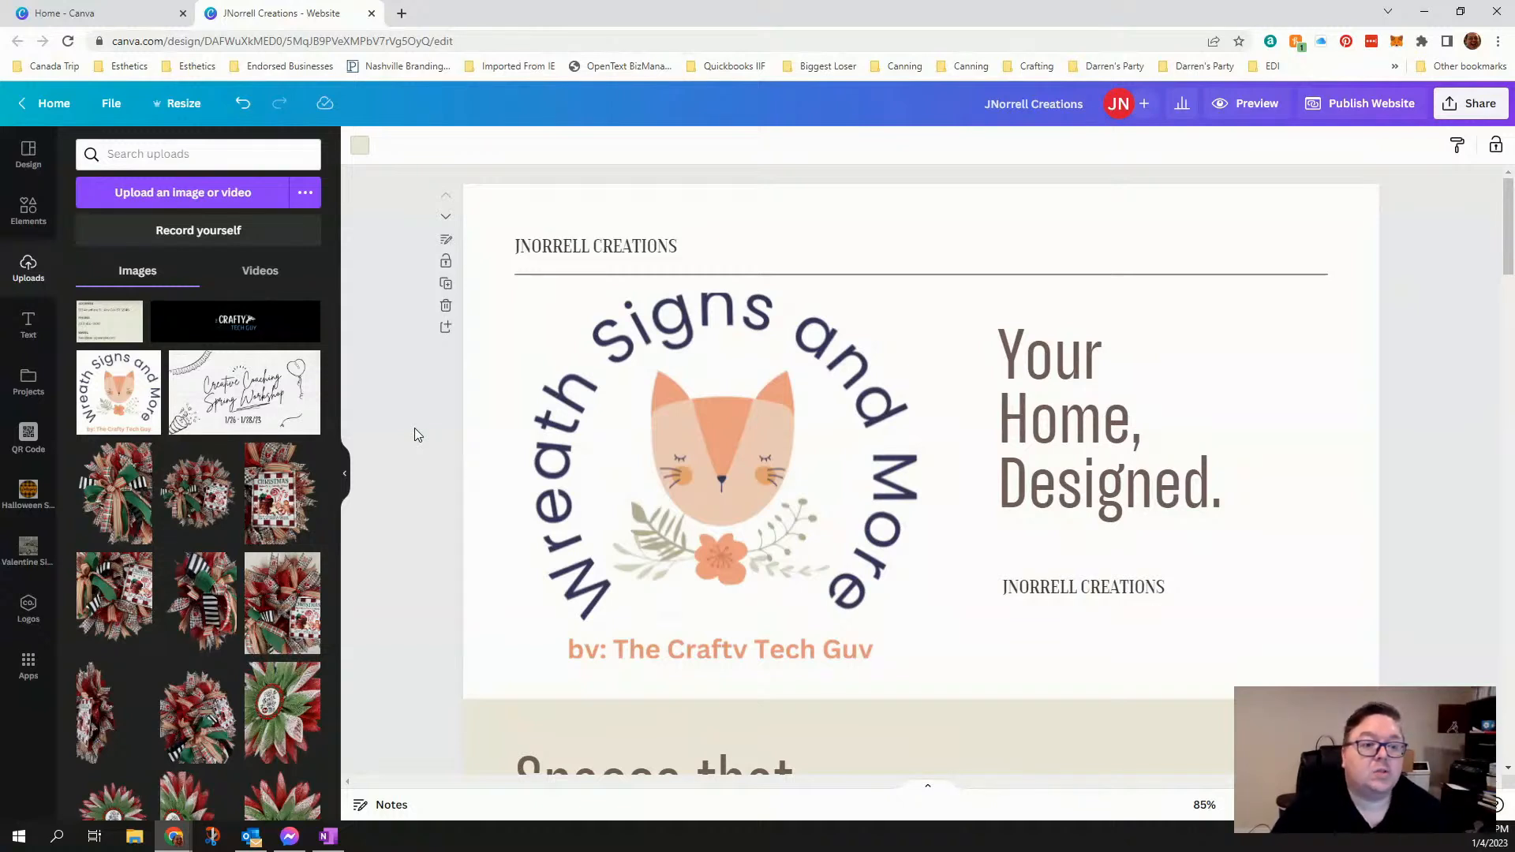
left_click(400, 14)
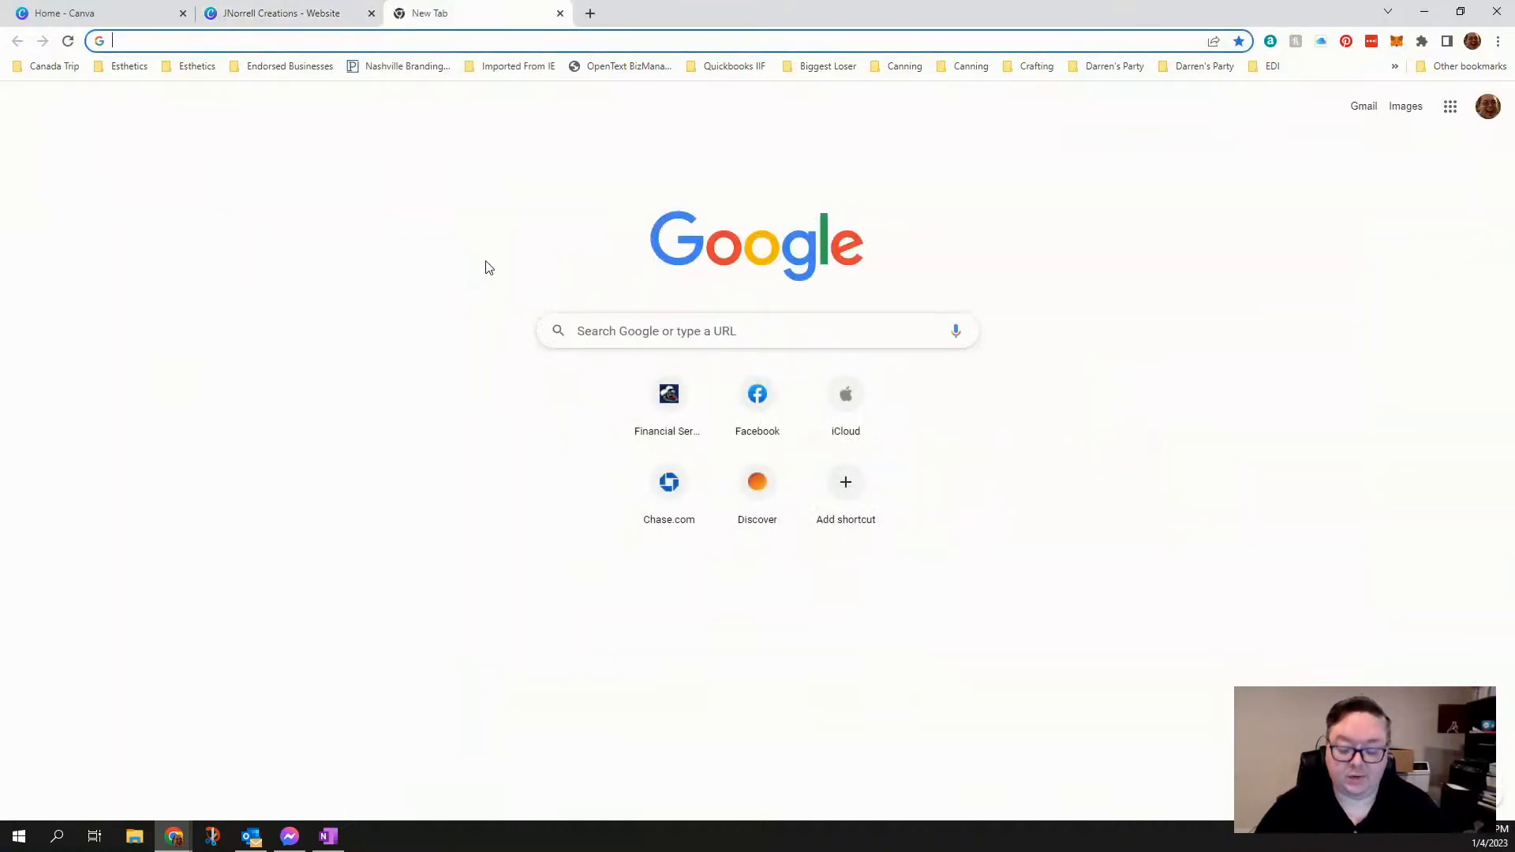
type("crafty")
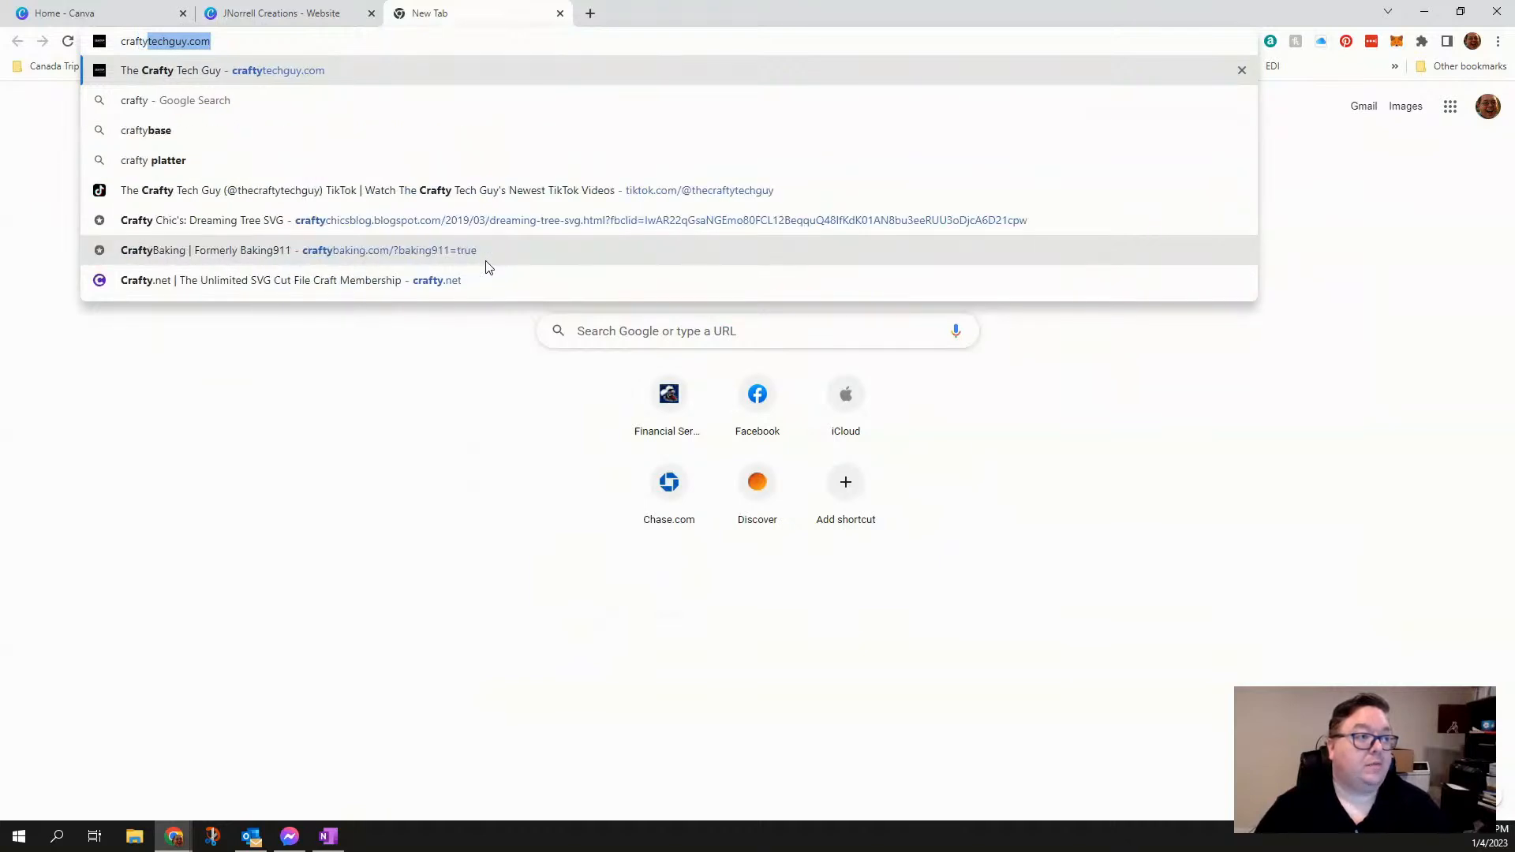
key("Return")
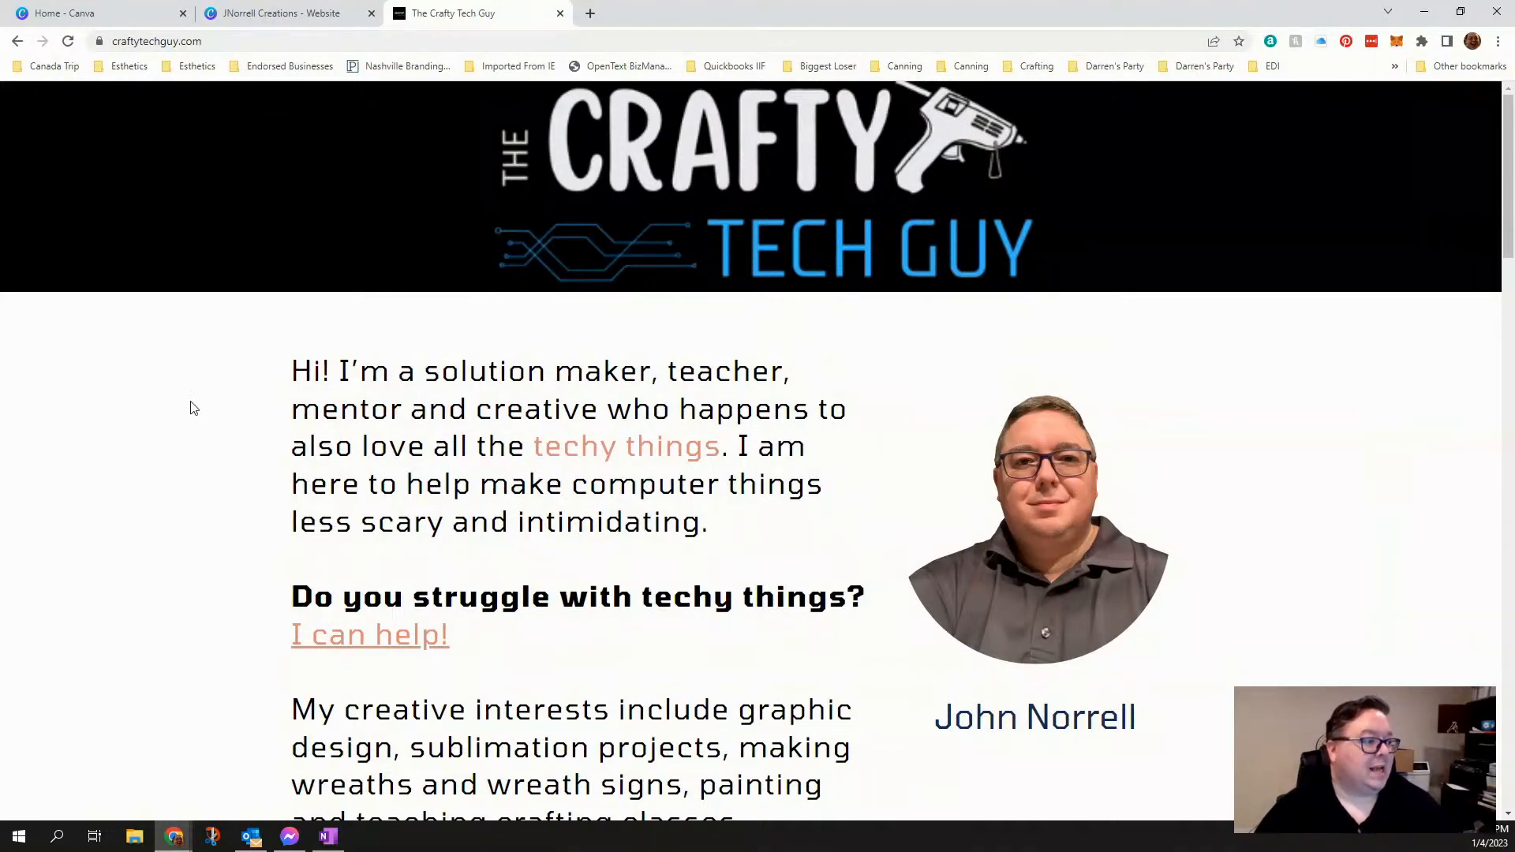
- Look through the Crafty Tech Guy site from its introduction to the Services Offered section as a finished website example
scroll(193, 408, "down", 4)
scroll(190, 434, "down", 4)
scroll(181, 457, "down", 15)
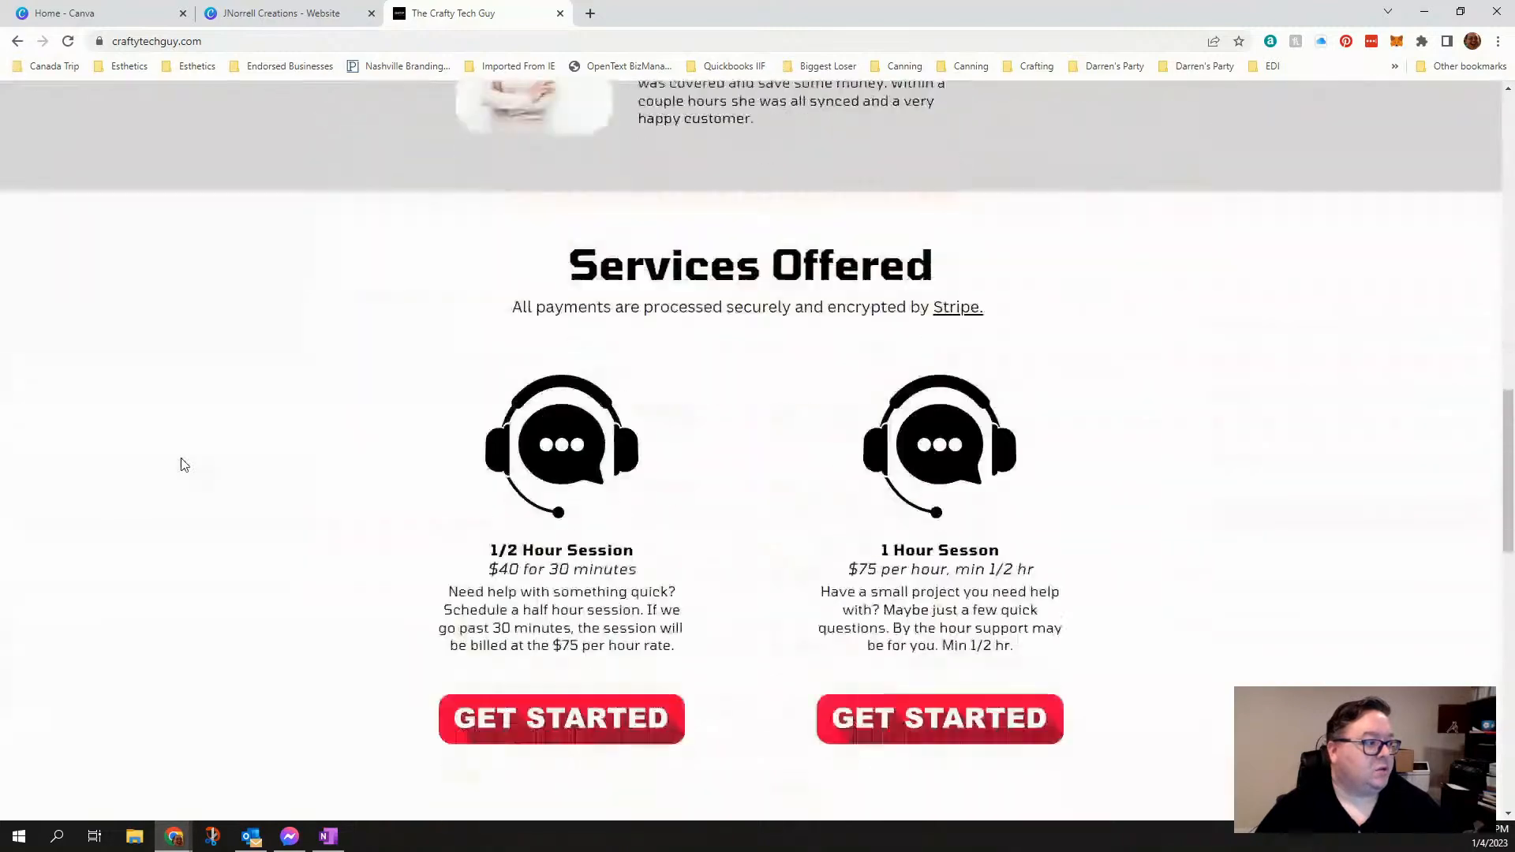
scroll(181, 465, "down", 7)
scroll(181, 465, "up", 20)
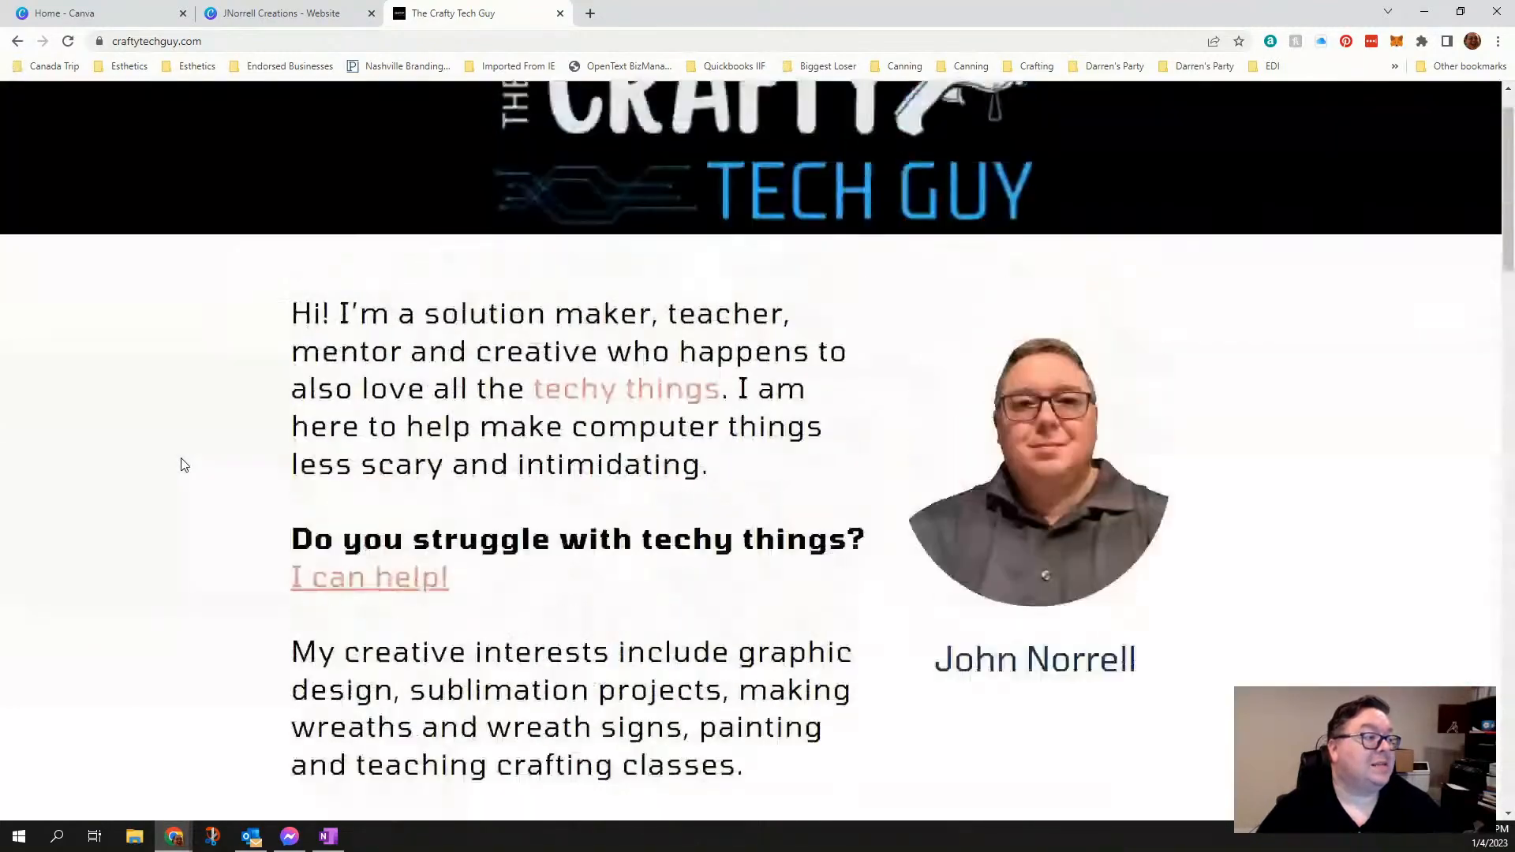
scroll(182, 465, "down", 2)
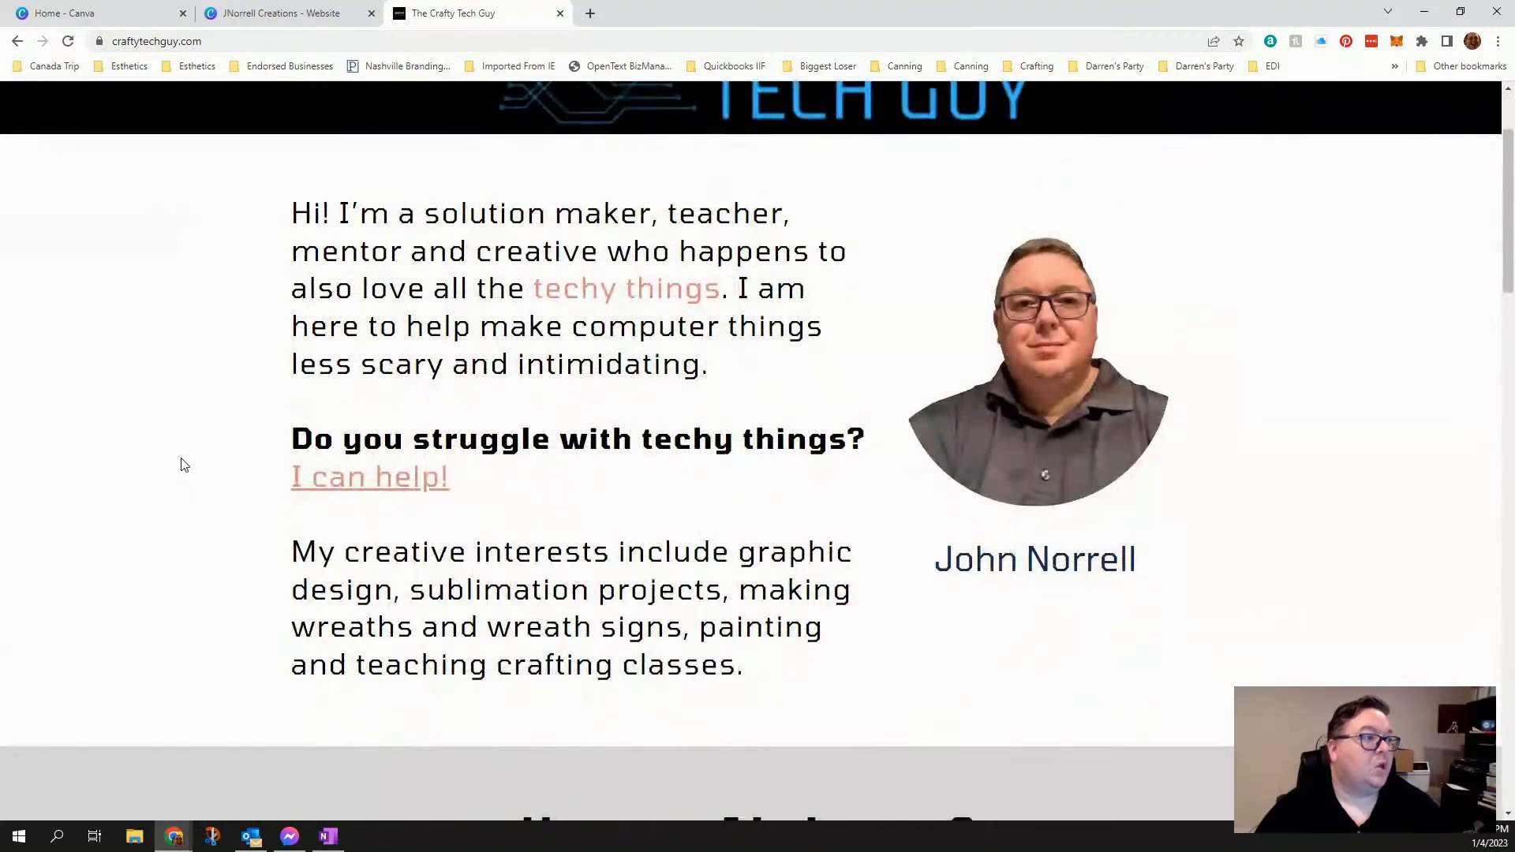
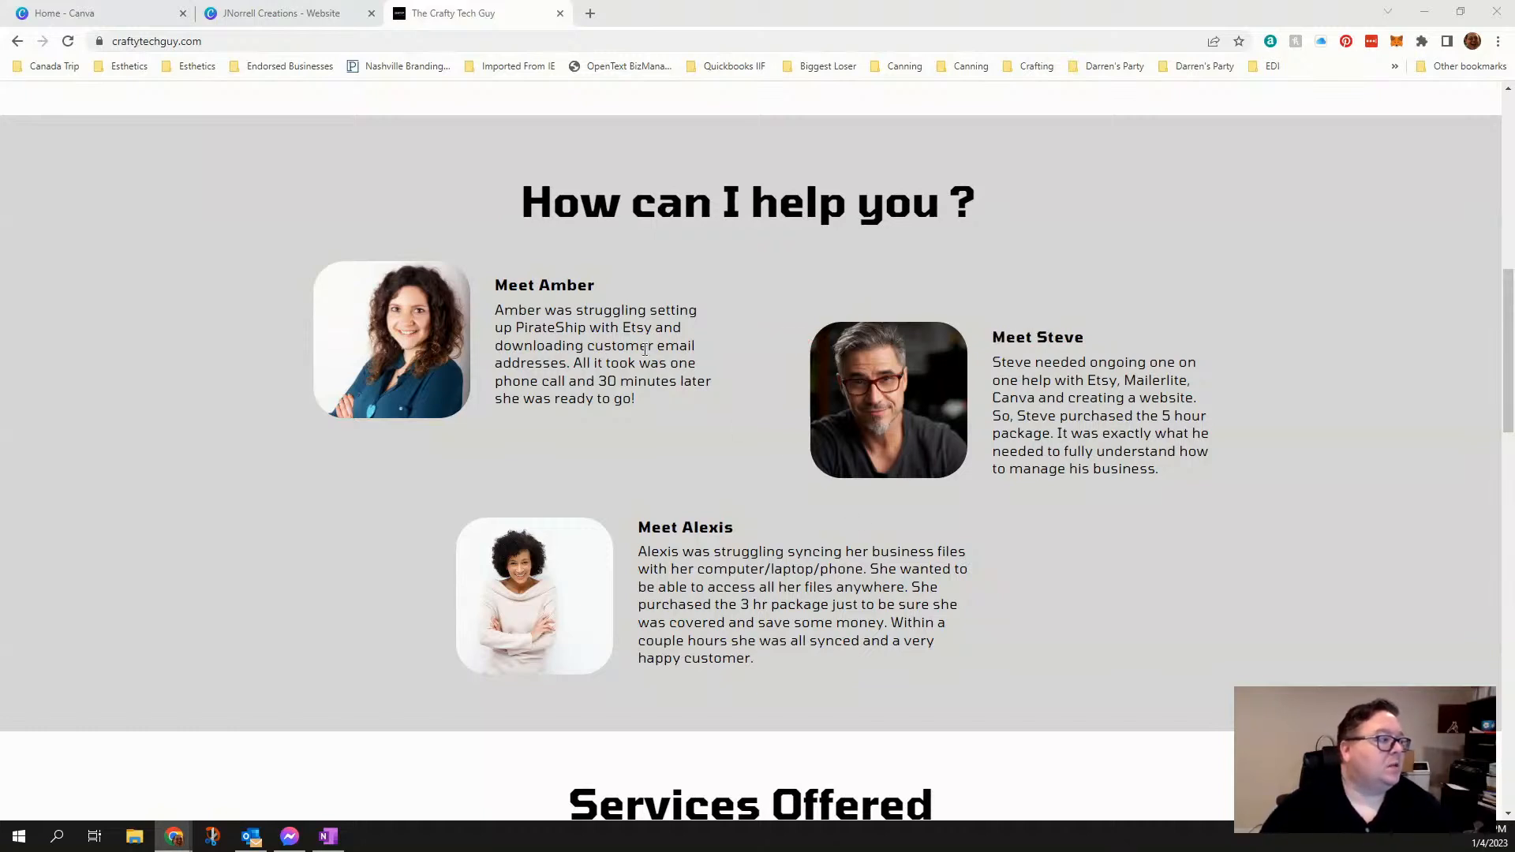
- Look through the services and packages on the Crafty Tech Guy site, including the 1/2 Hour Session booking page
scroll(342, 423, "down", 8)
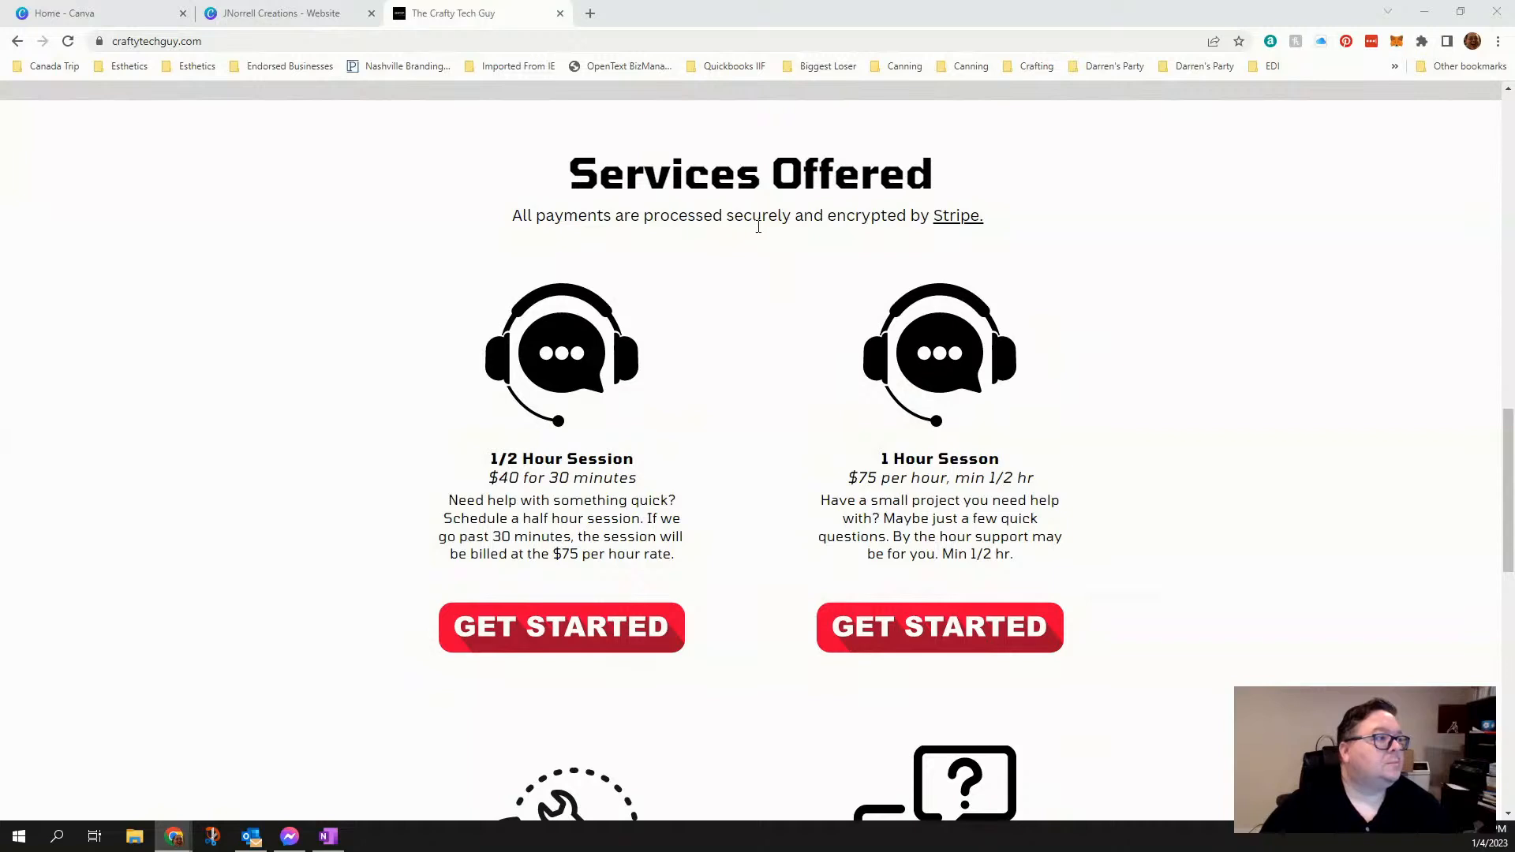
scroll(309, 397, "down", 2)
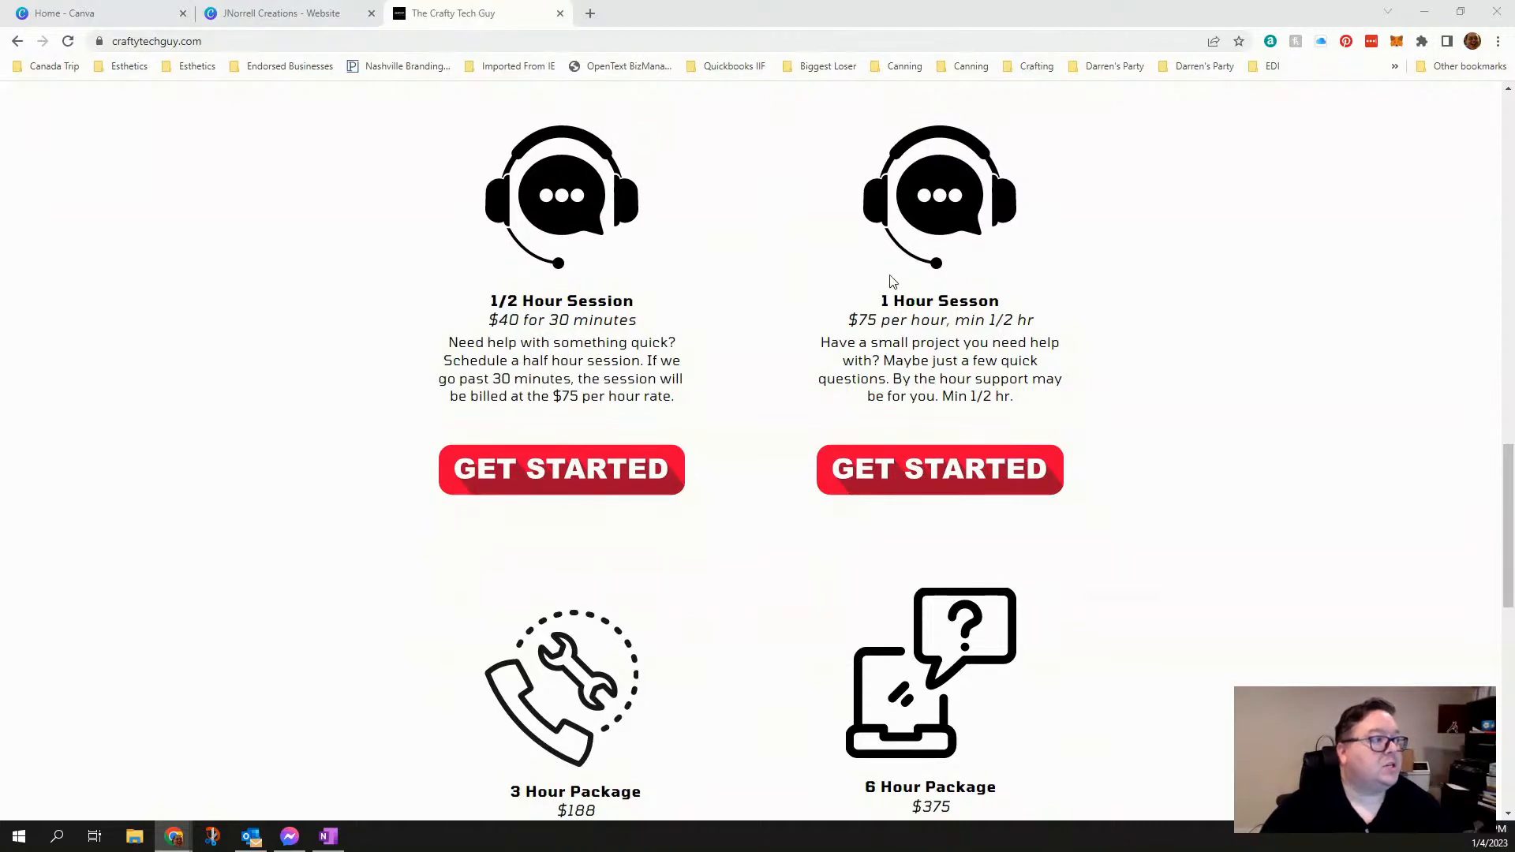
scroll(379, 379, "down", 2)
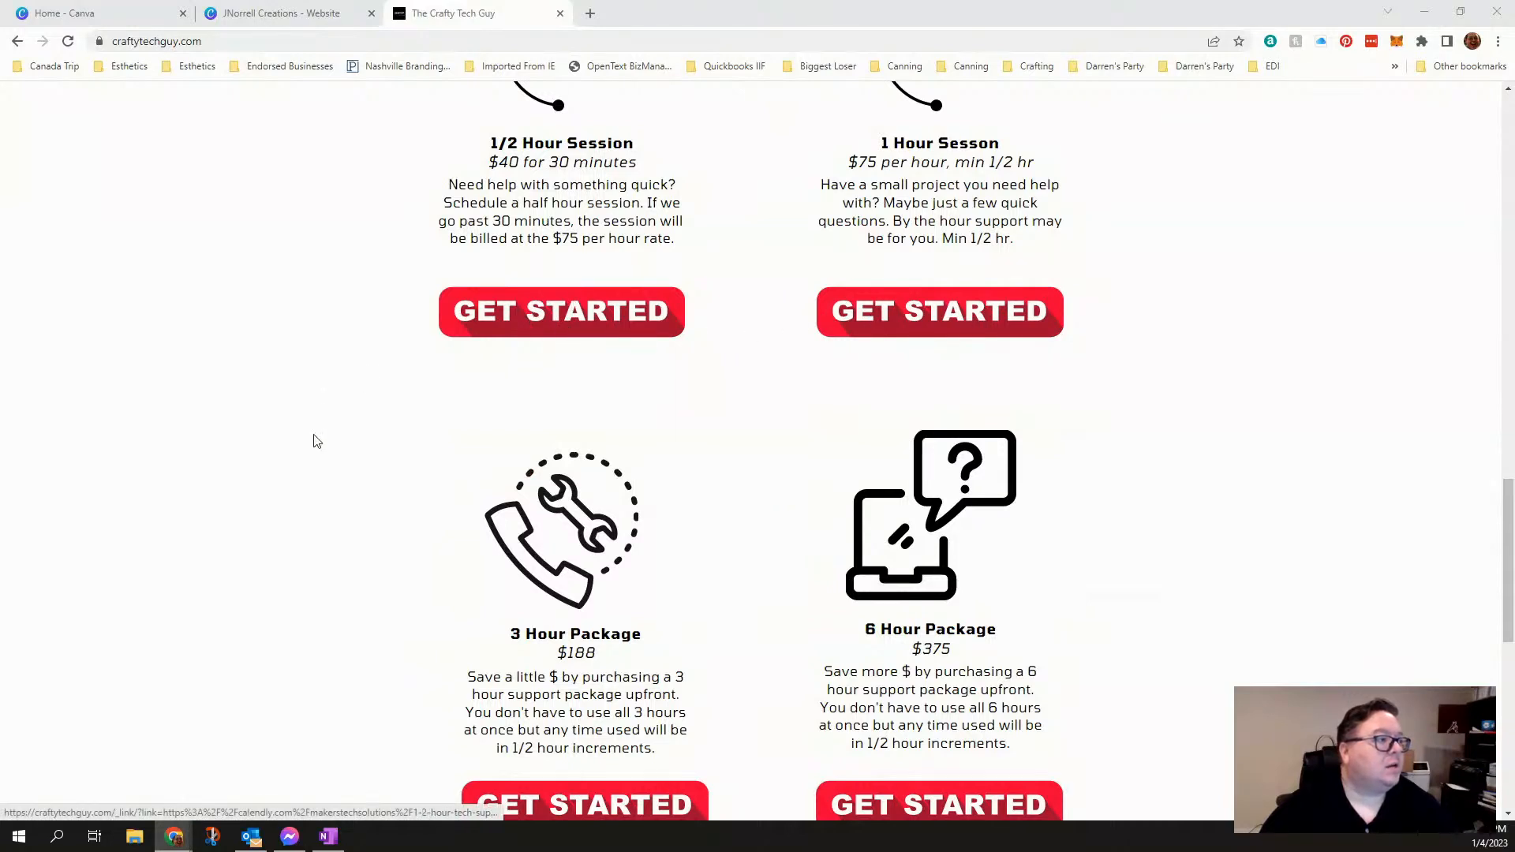
left_click(541, 331)
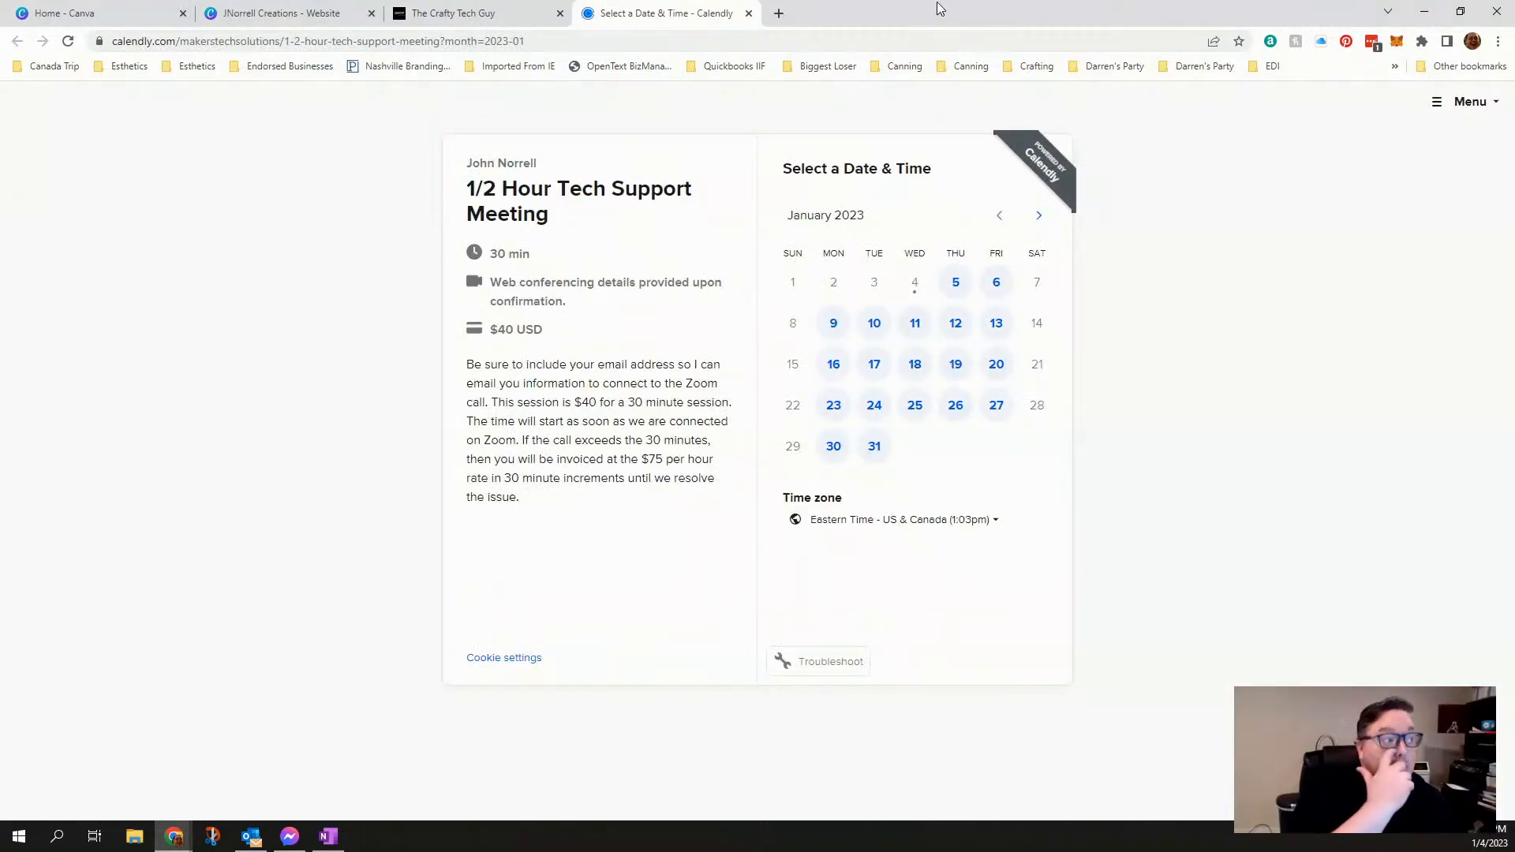
left_click(750, 14)
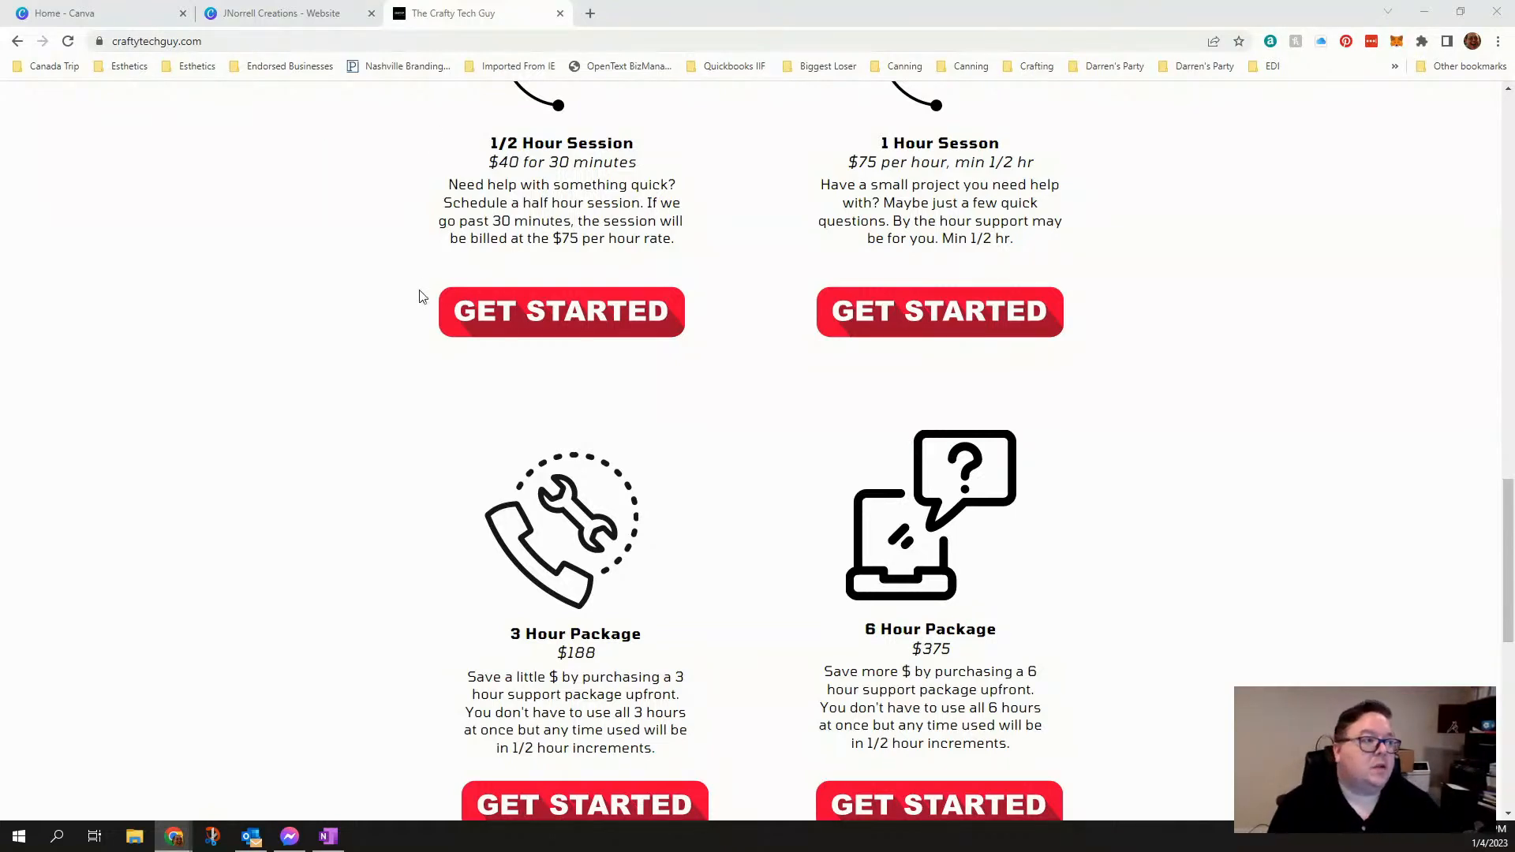
scroll(420, 296, "up", 15)
- Switch back to the JNorrell Creations website design and review its sections from the header through What We Can Do for You
left_click(280, 13)
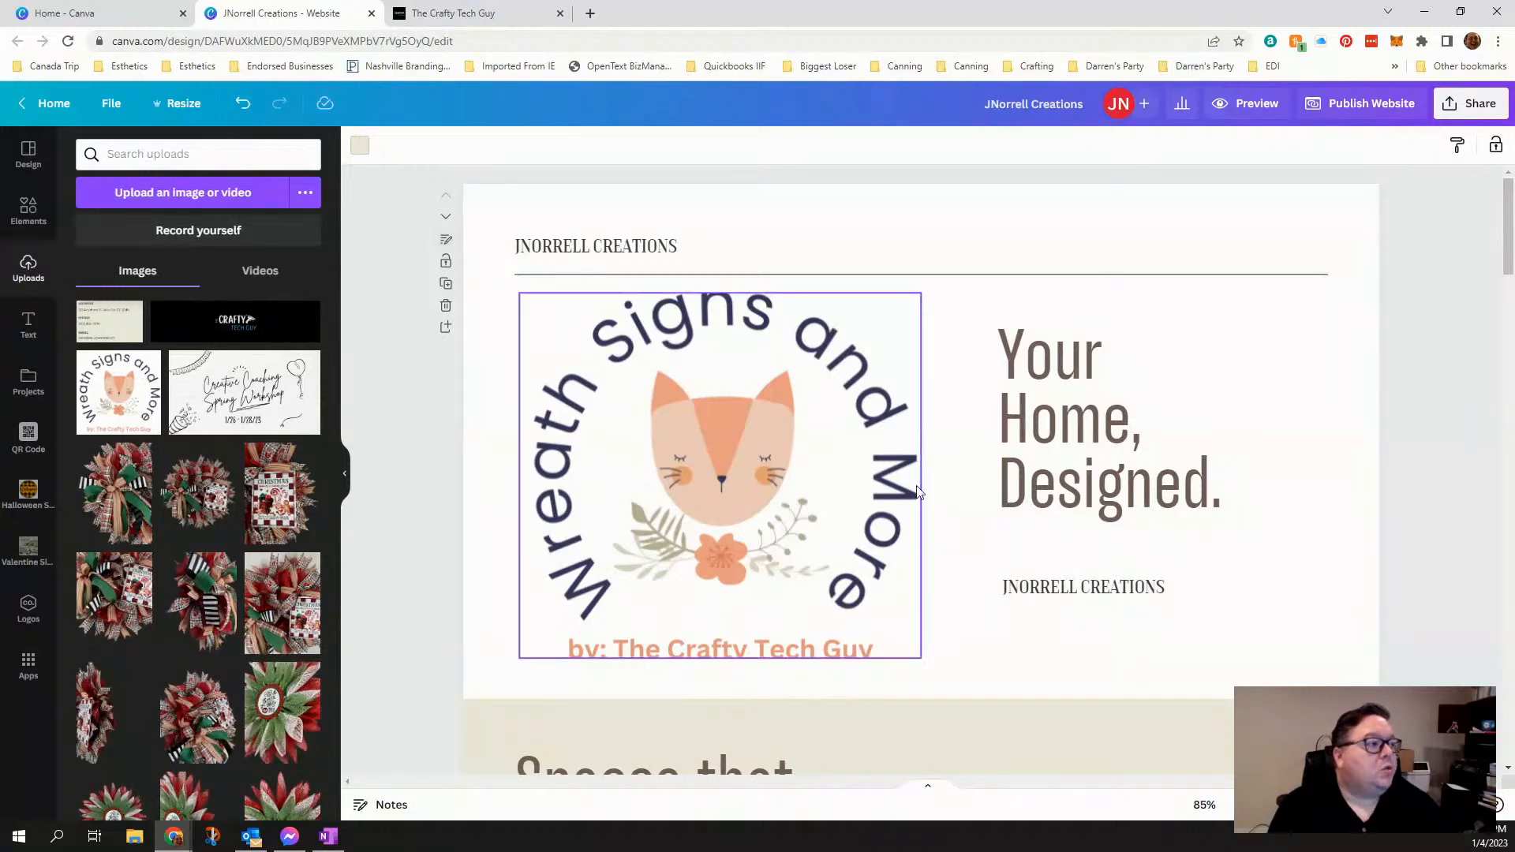
scroll(1058, 619, "down", 10)
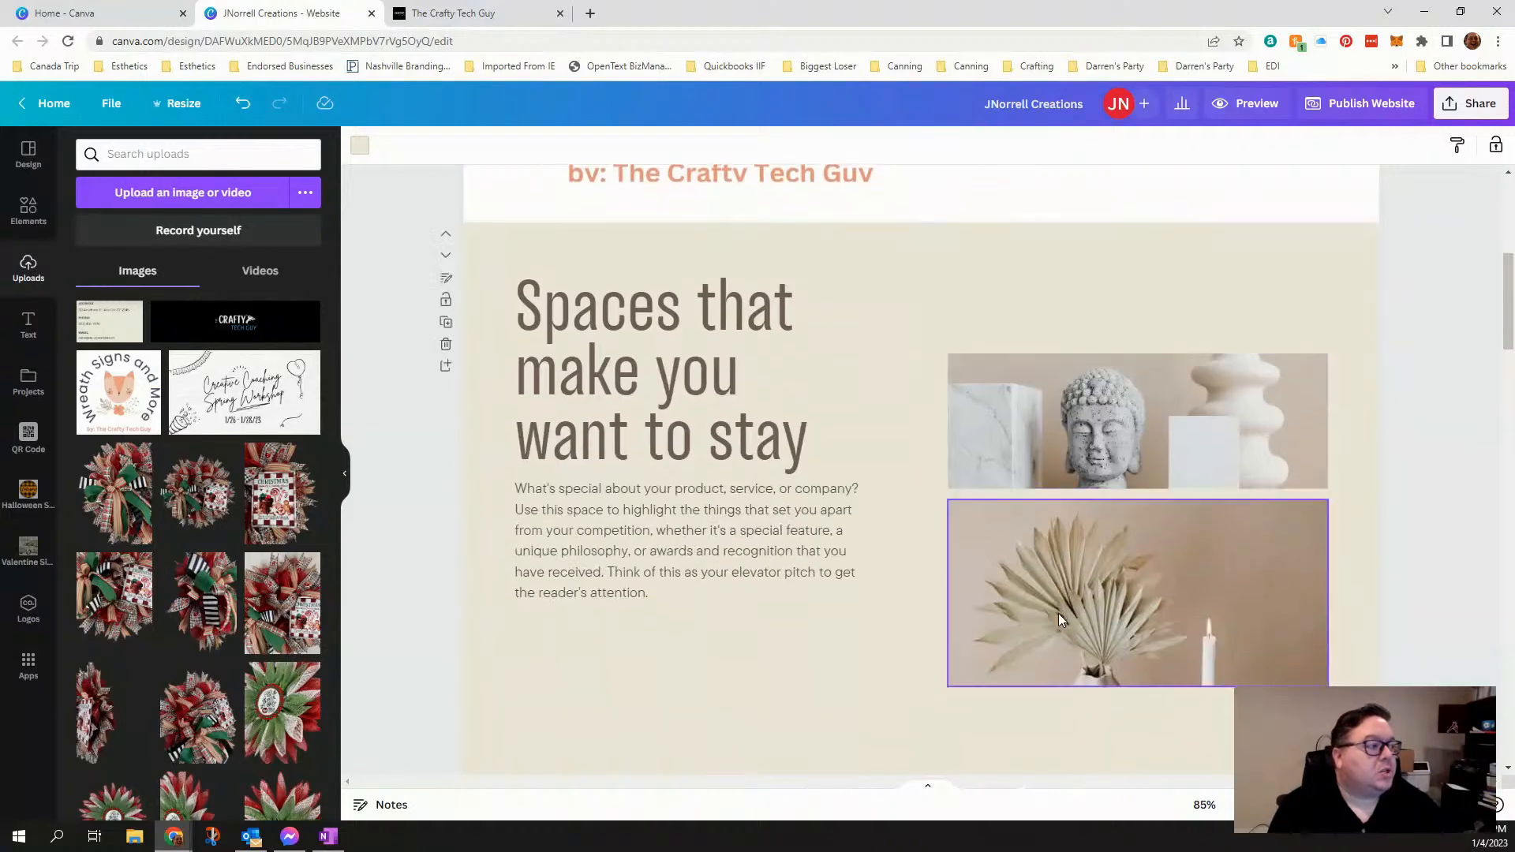
scroll(1059, 620, "down", 5)
scroll(1059, 620, "up", 15)
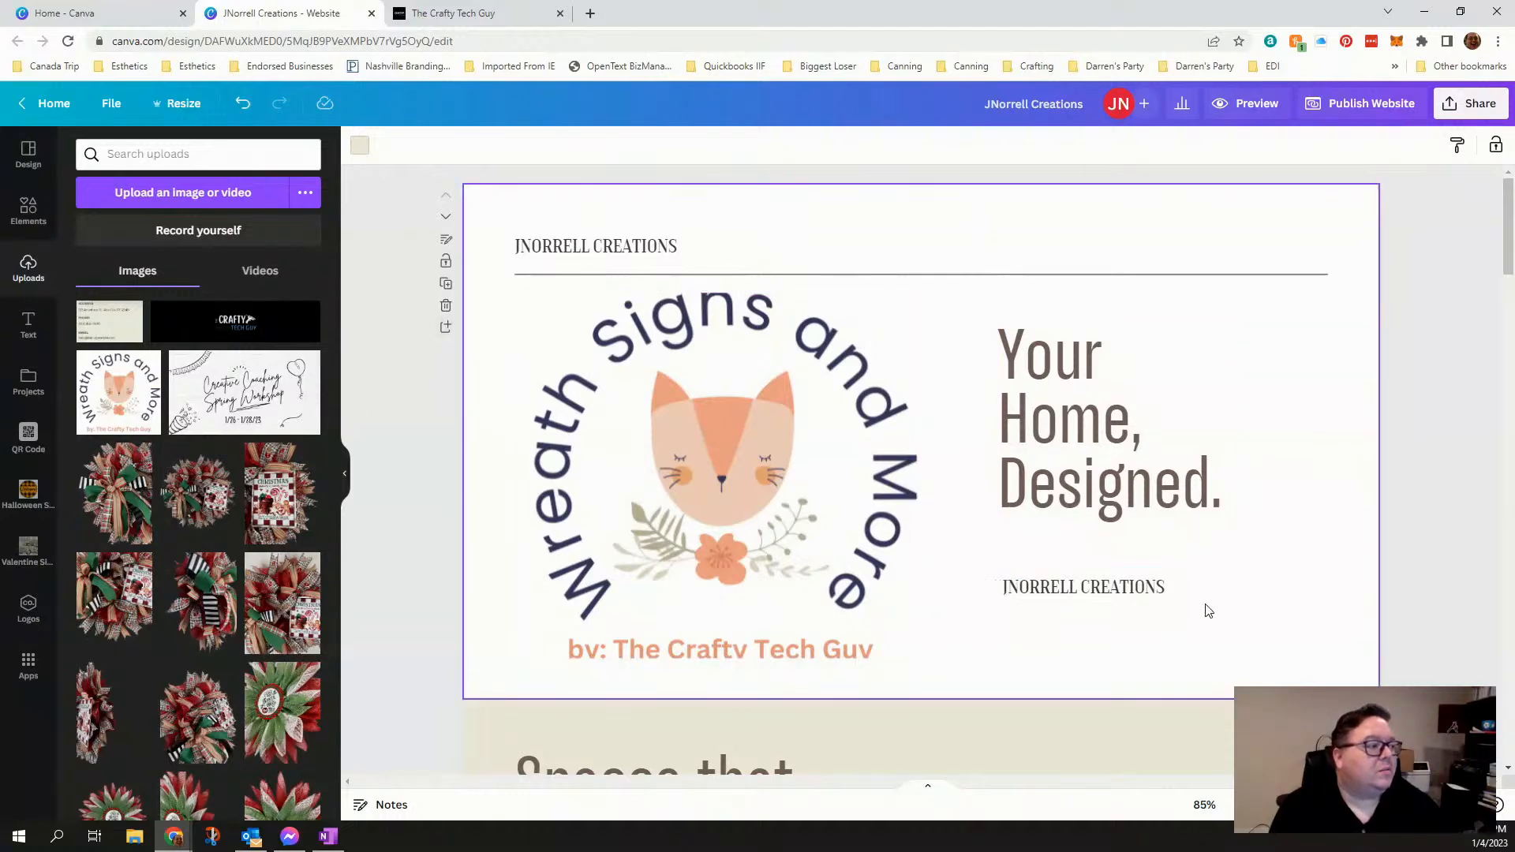
scroll(1205, 610, "down", 10)
scroll(1205, 610, "up", 10)
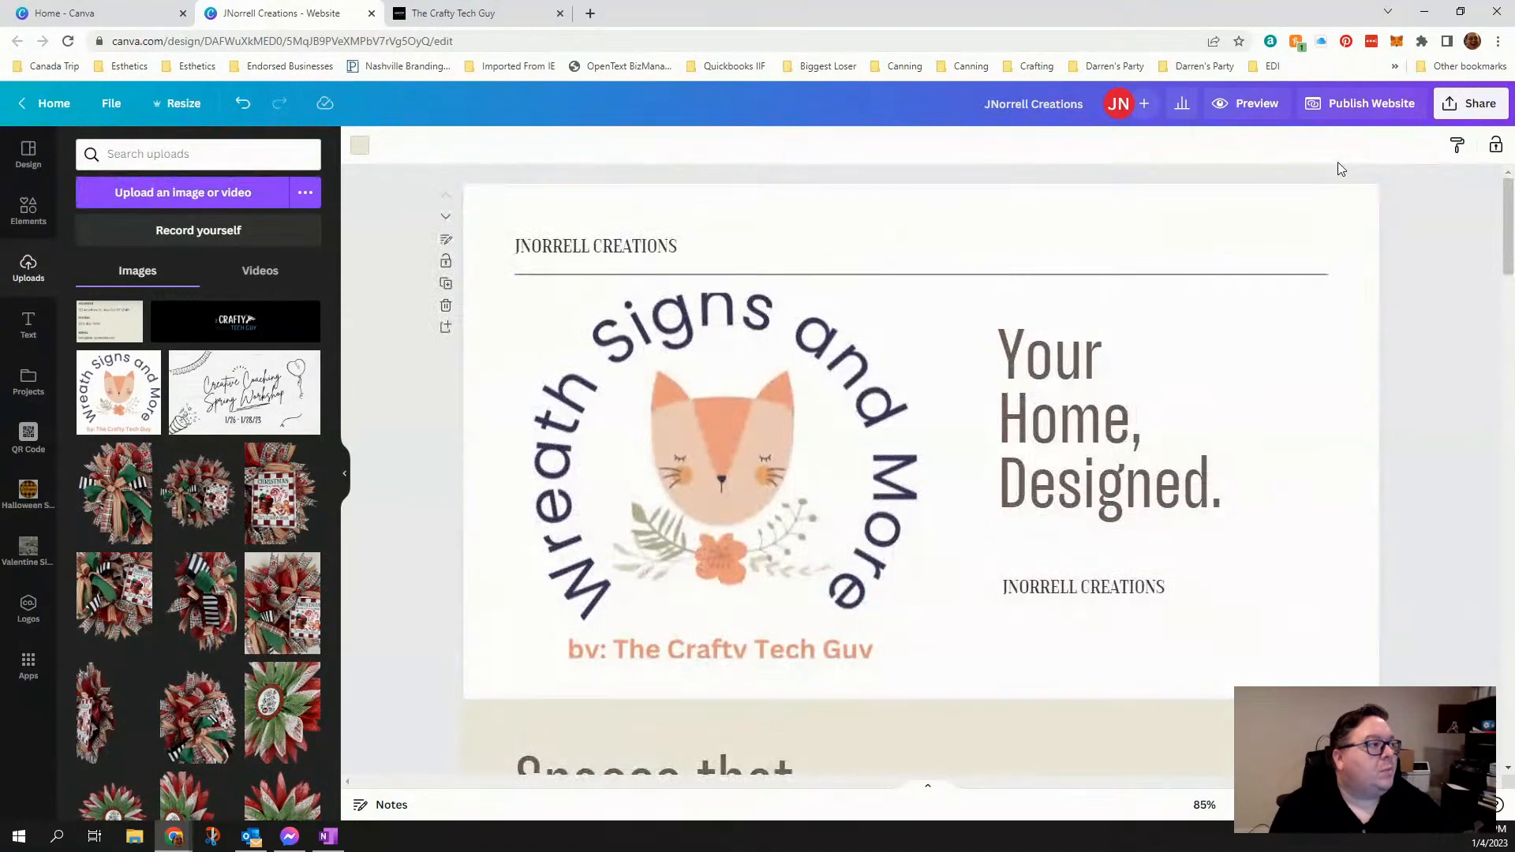
- Open the website's publishing options for an existing domain and check which connected domains can be chosen
left_click(1344, 112)
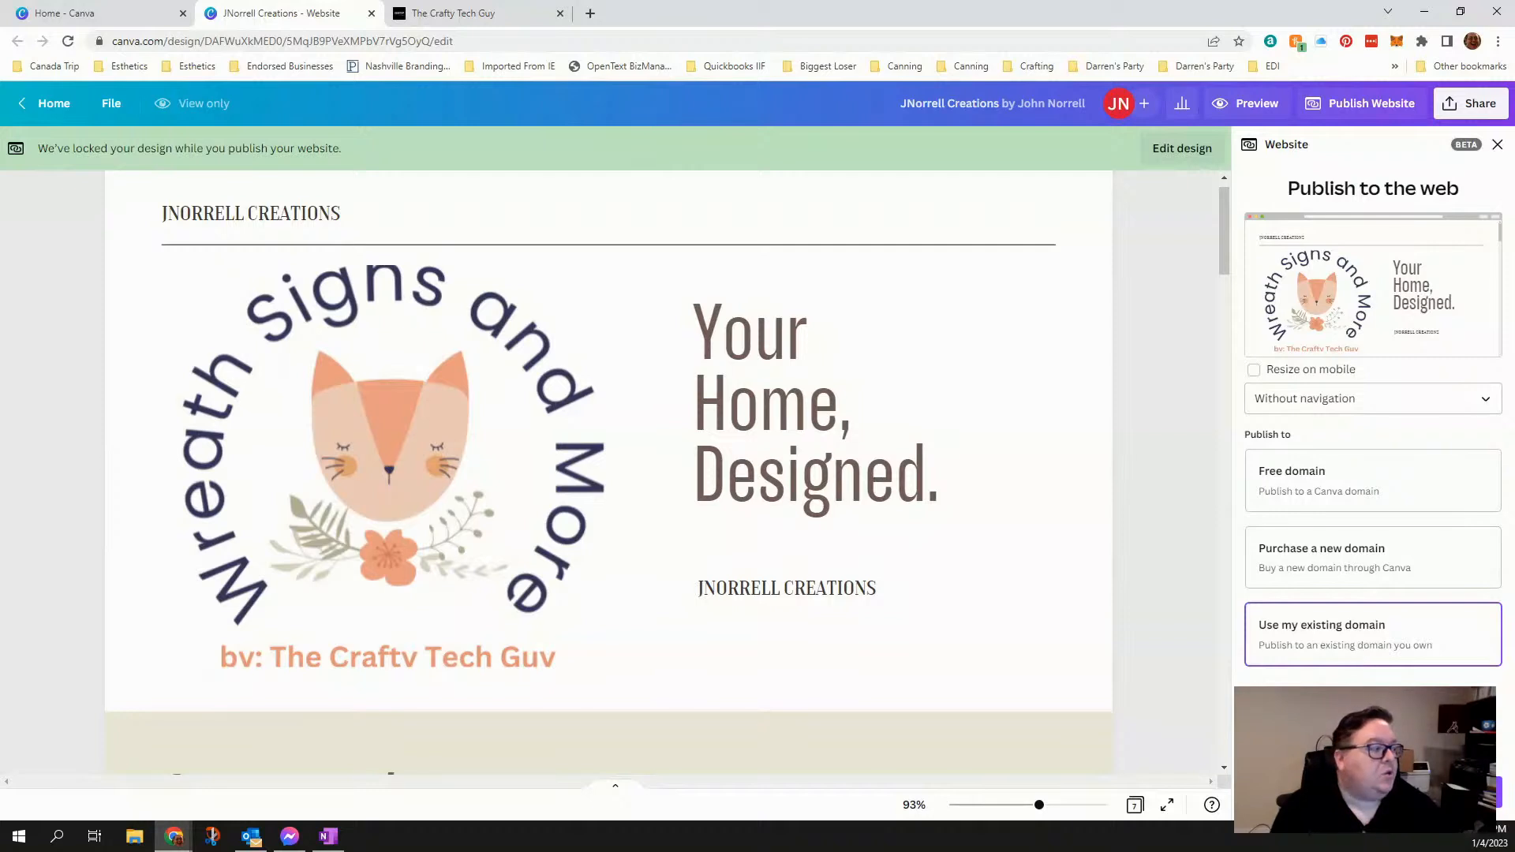
left_click(1373, 635)
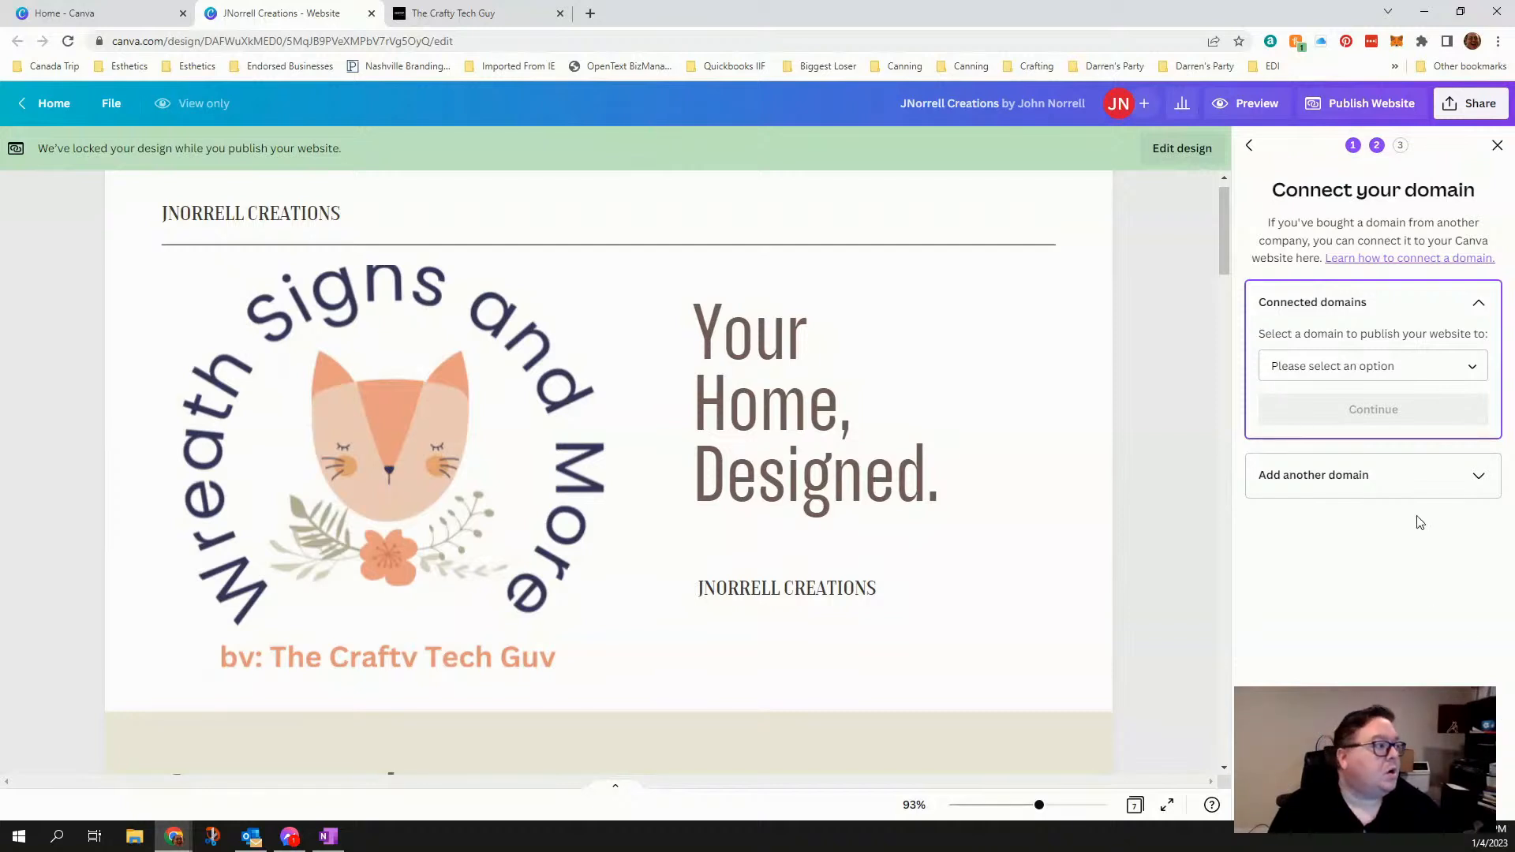
left_click(1334, 368)
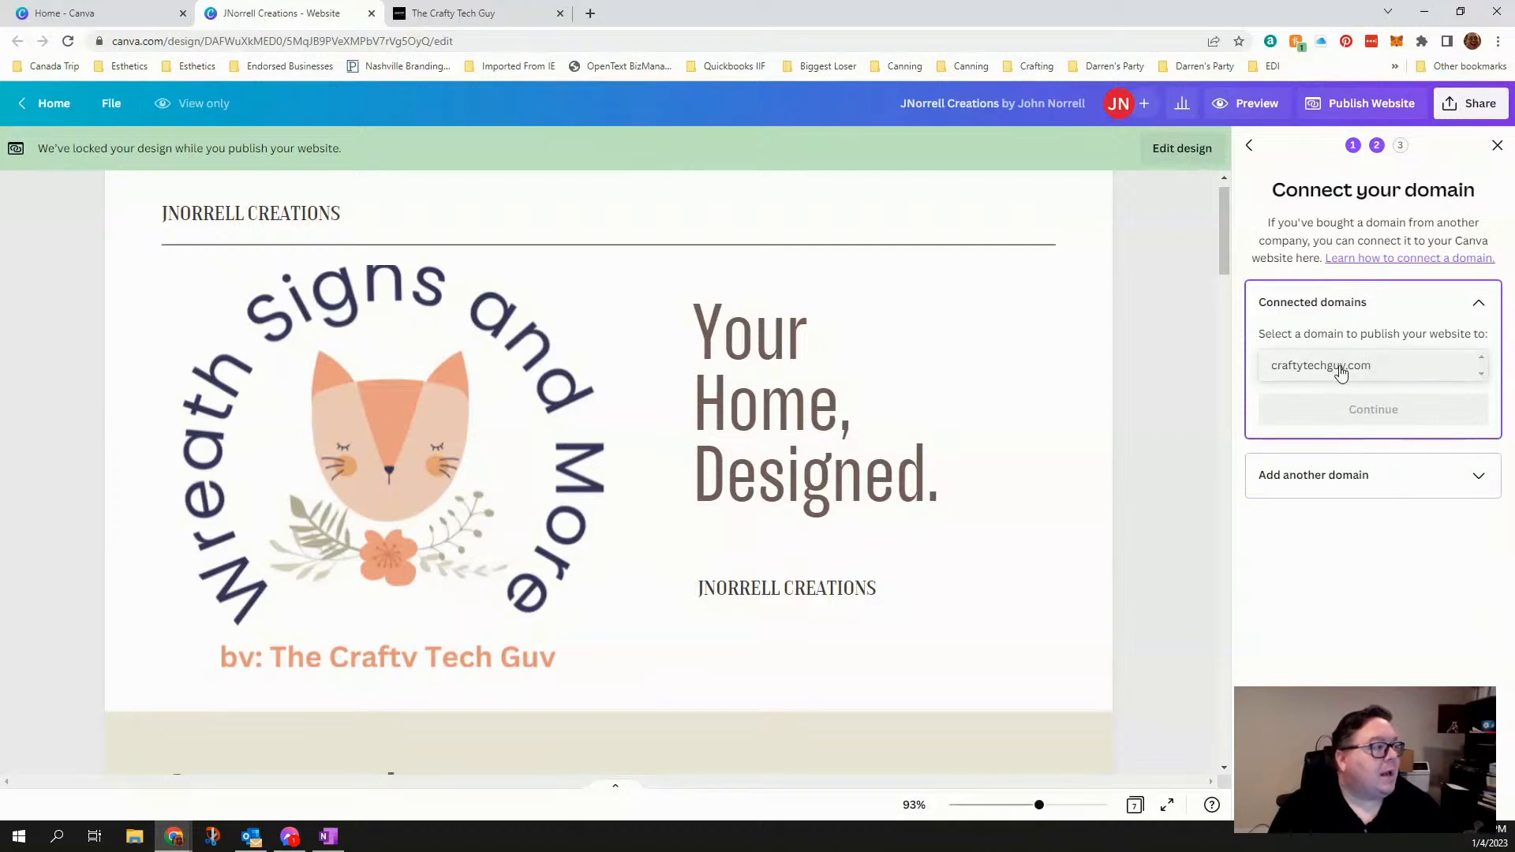
left_click(1376, 597)
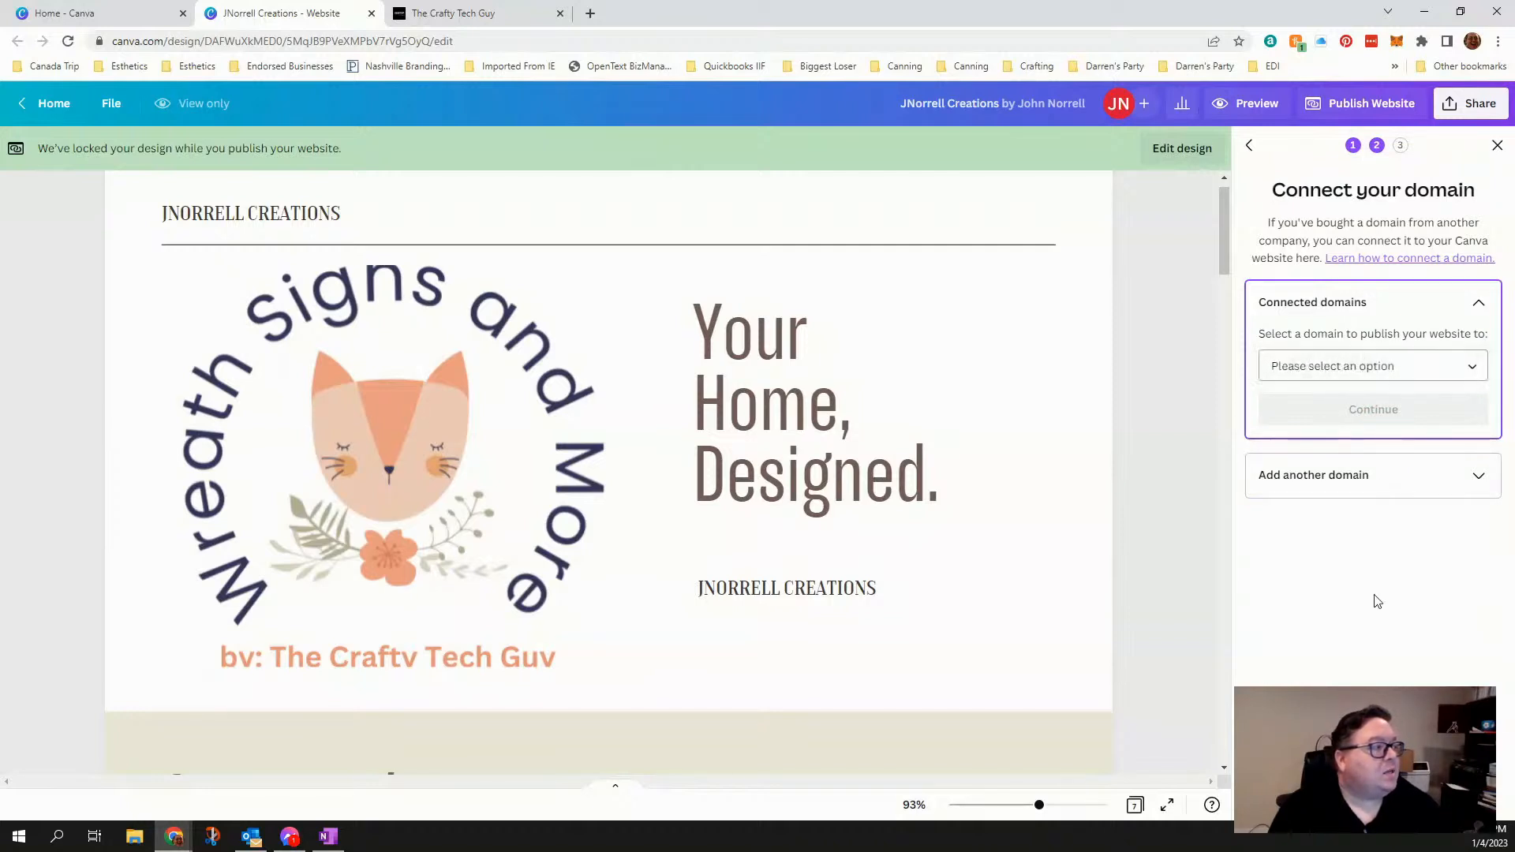
left_click(1346, 496)
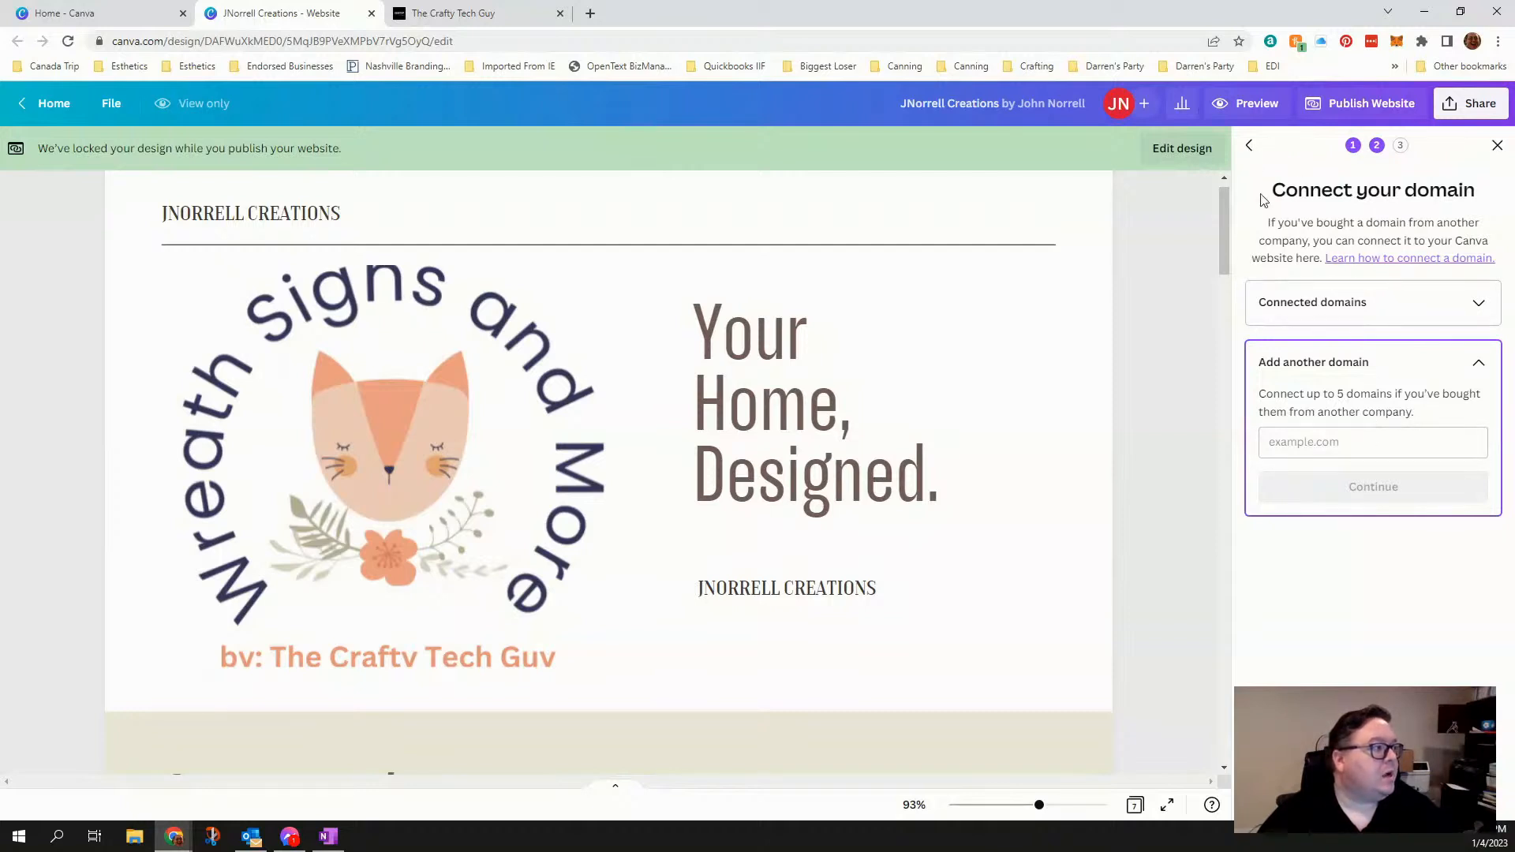
left_click(1346, 442)
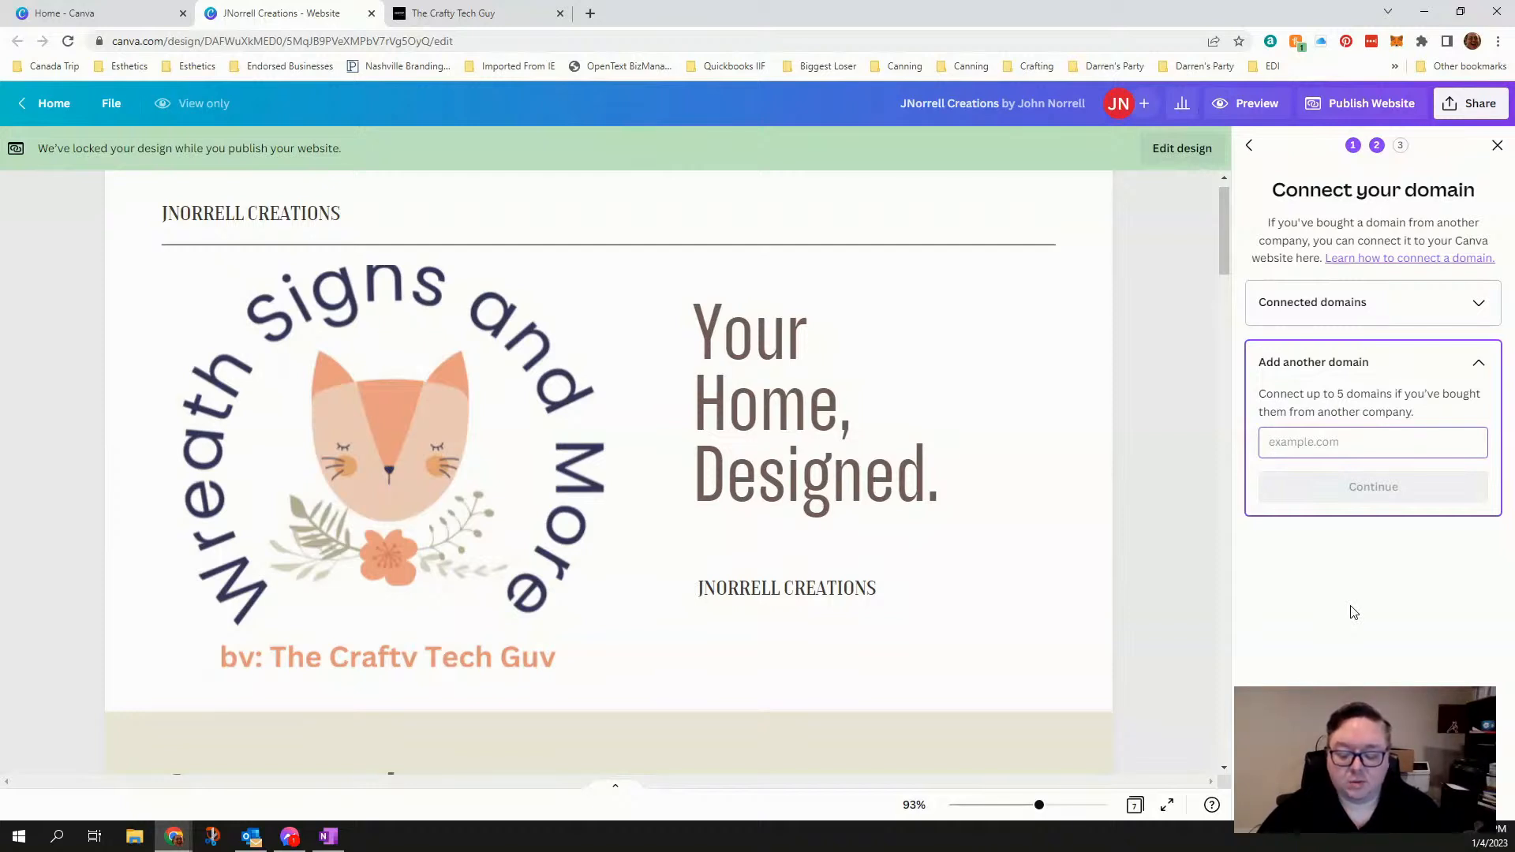
type("www.")
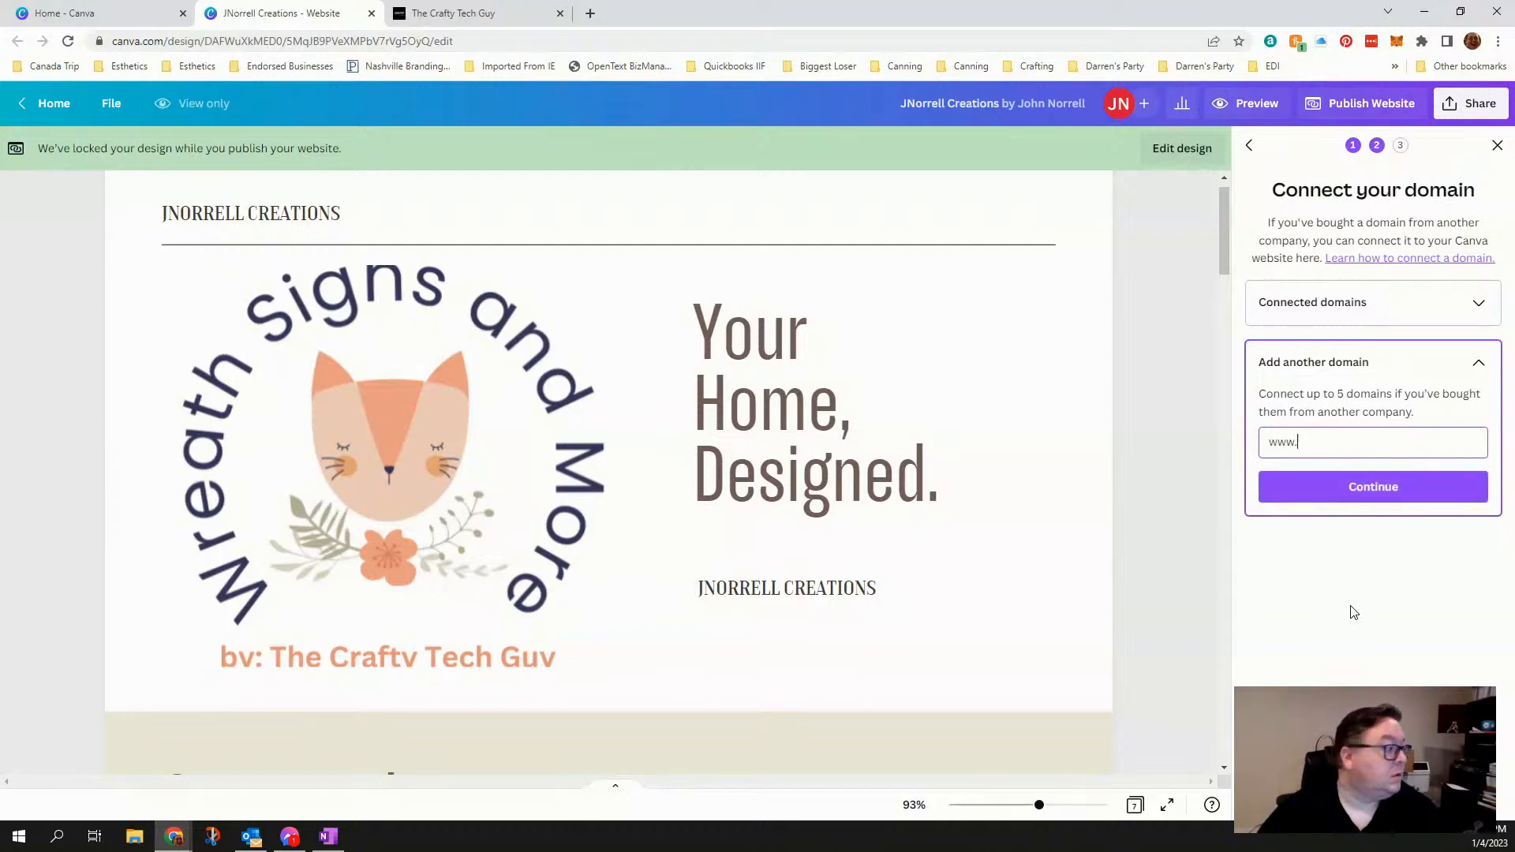
type("jnorrellcreati")
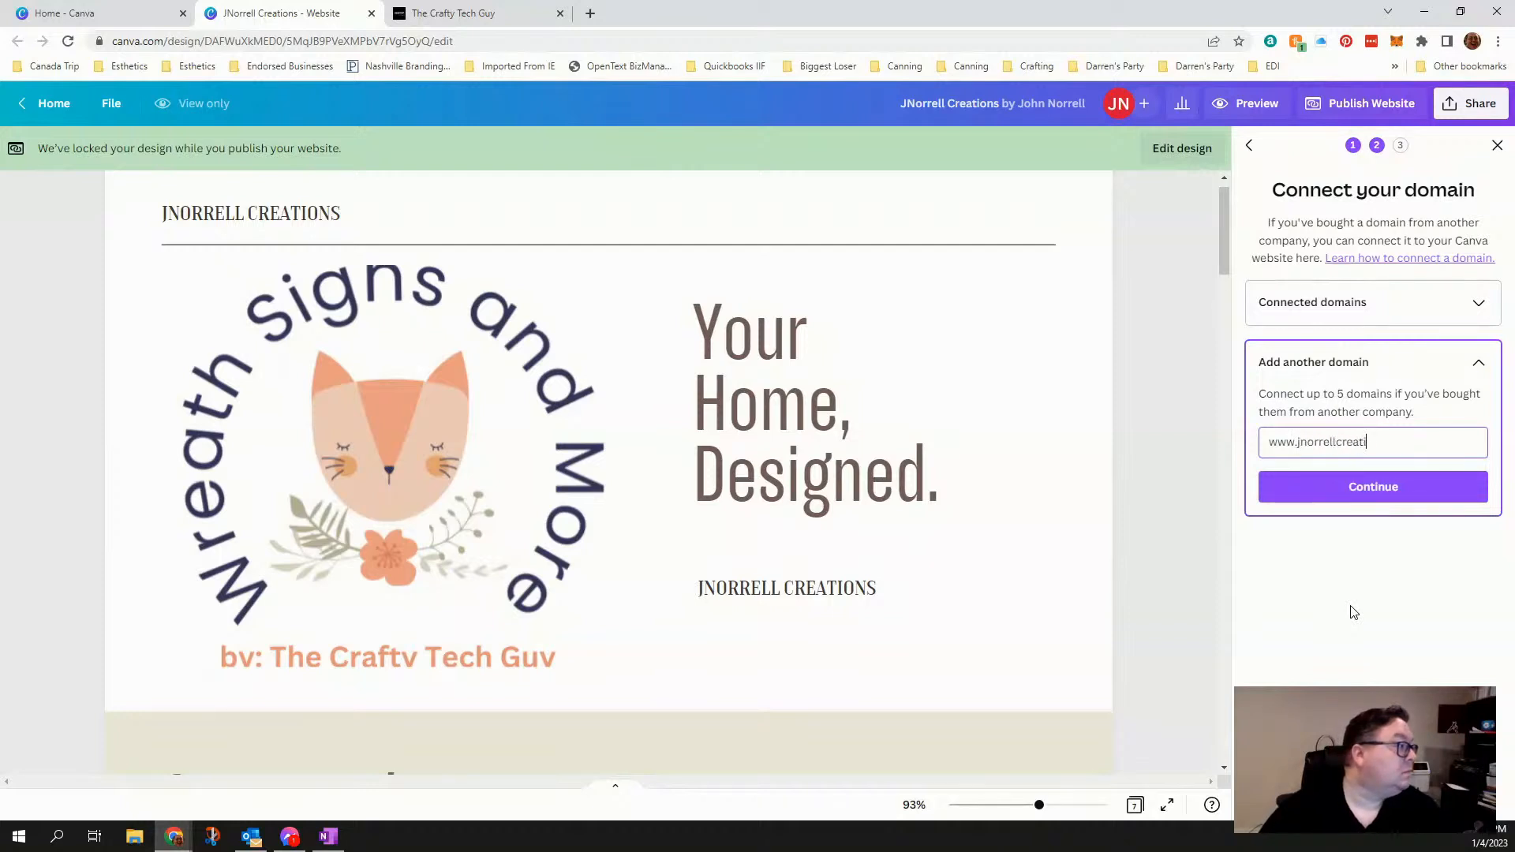
type("ons.com")
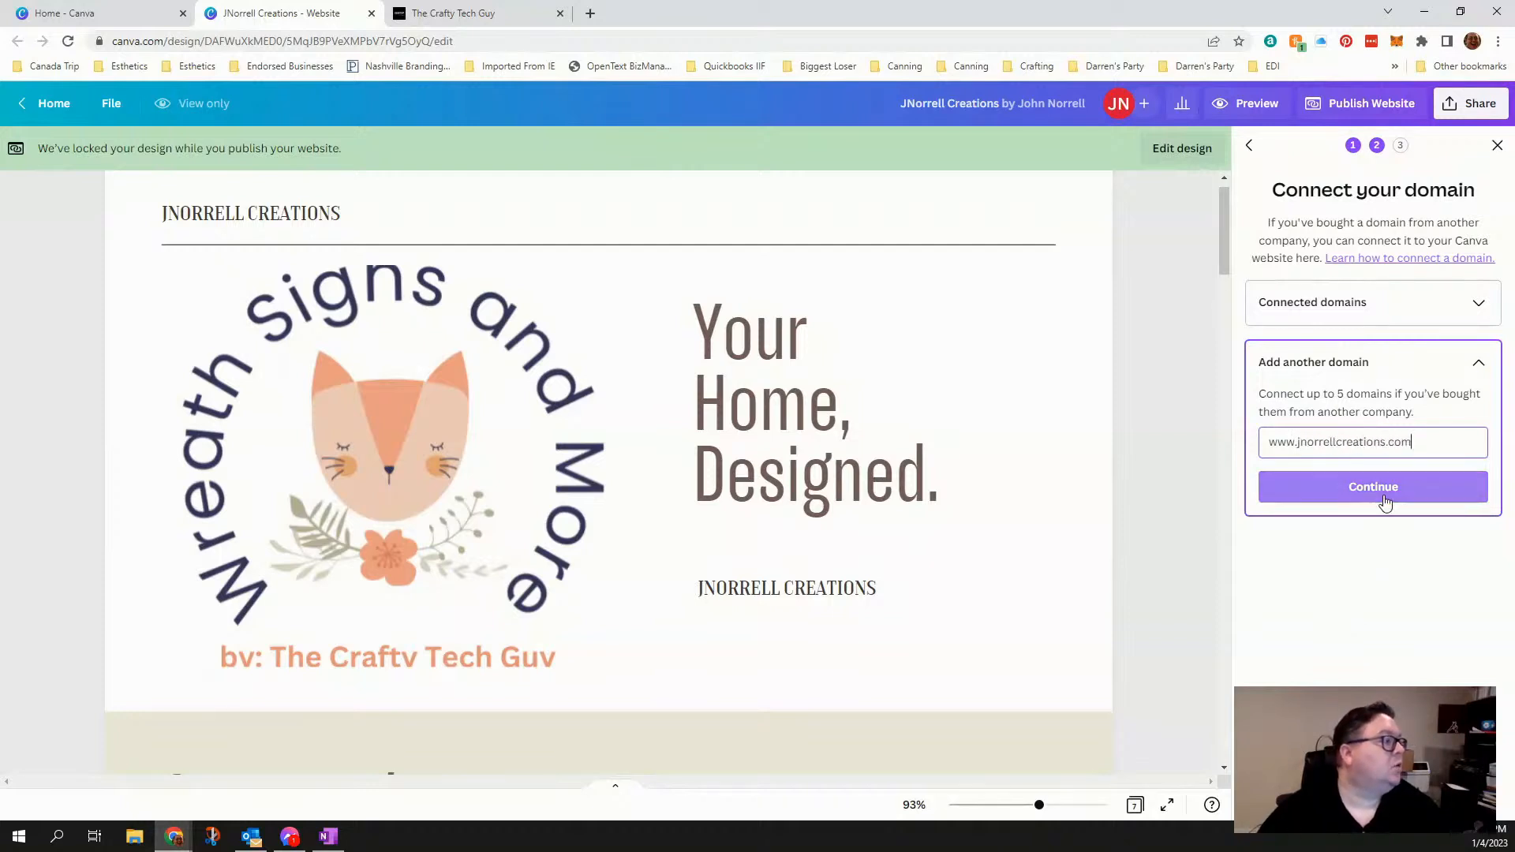
left_click(1385, 501)
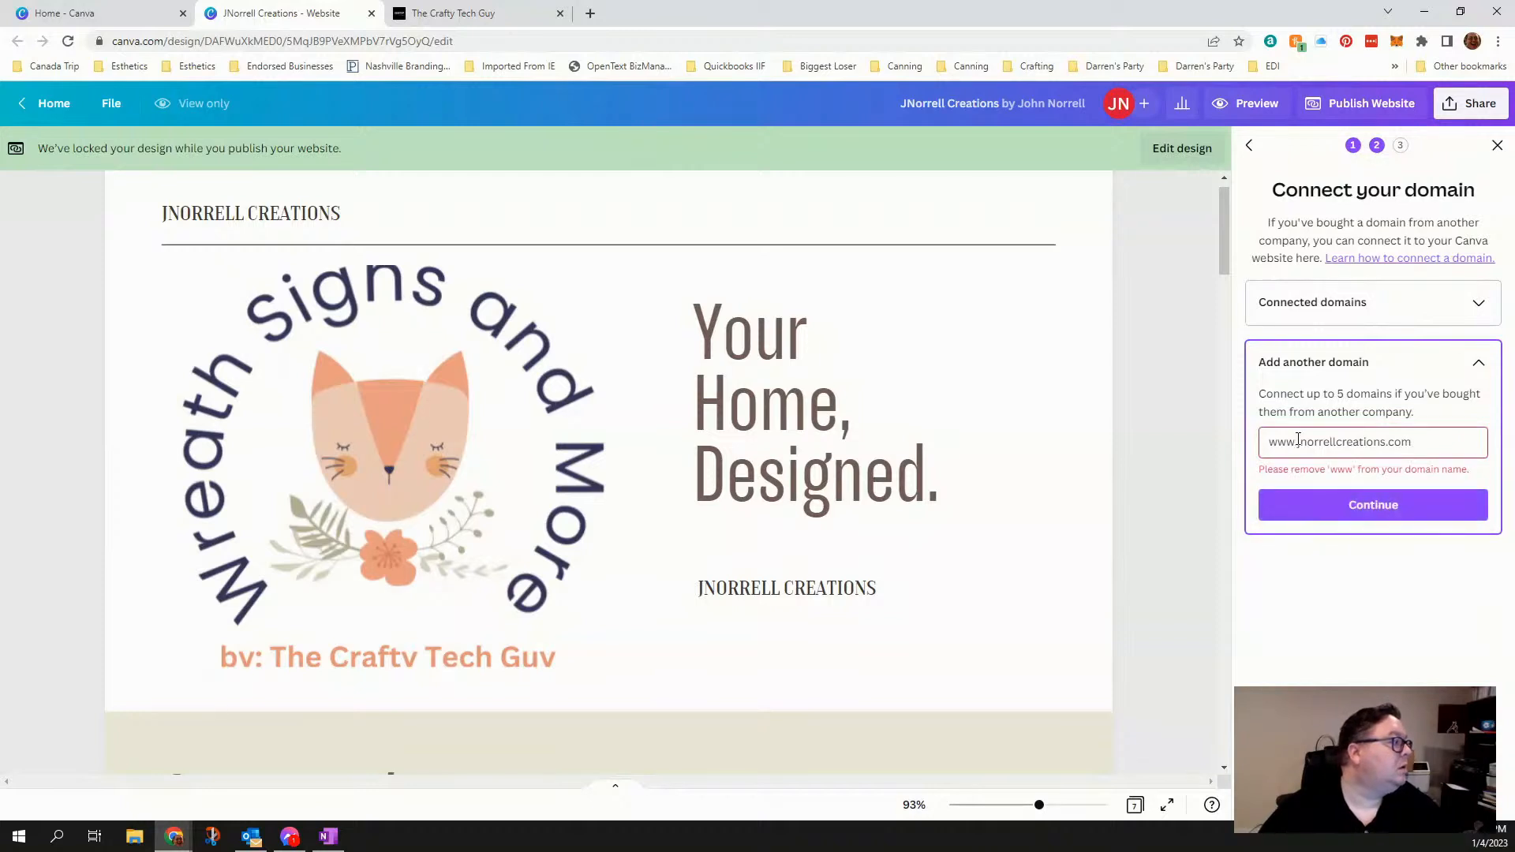
left_click_drag(1299, 439, 1255, 443)
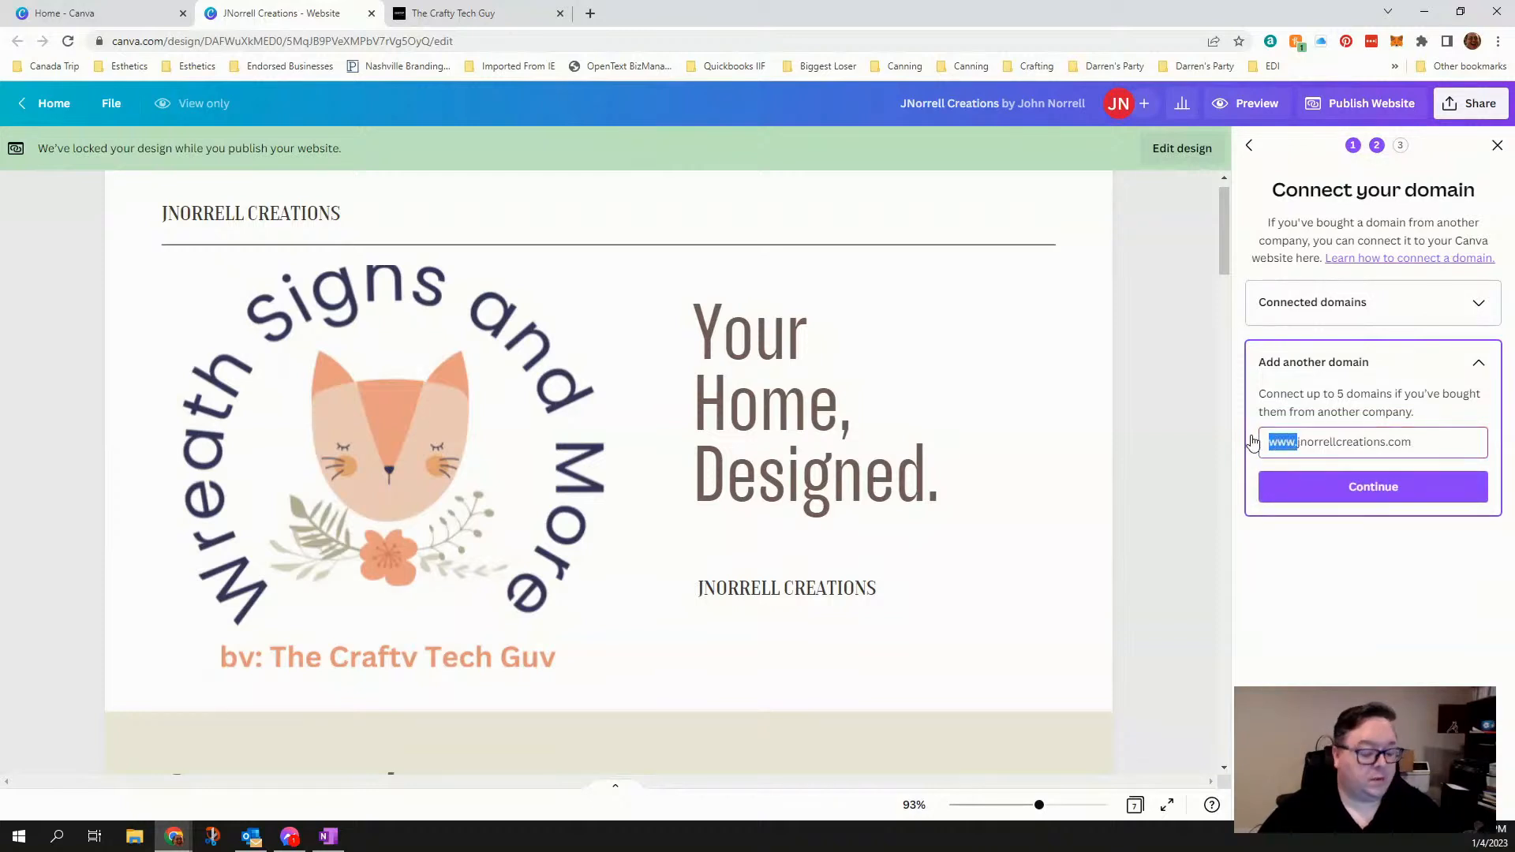
key("BackSpace")
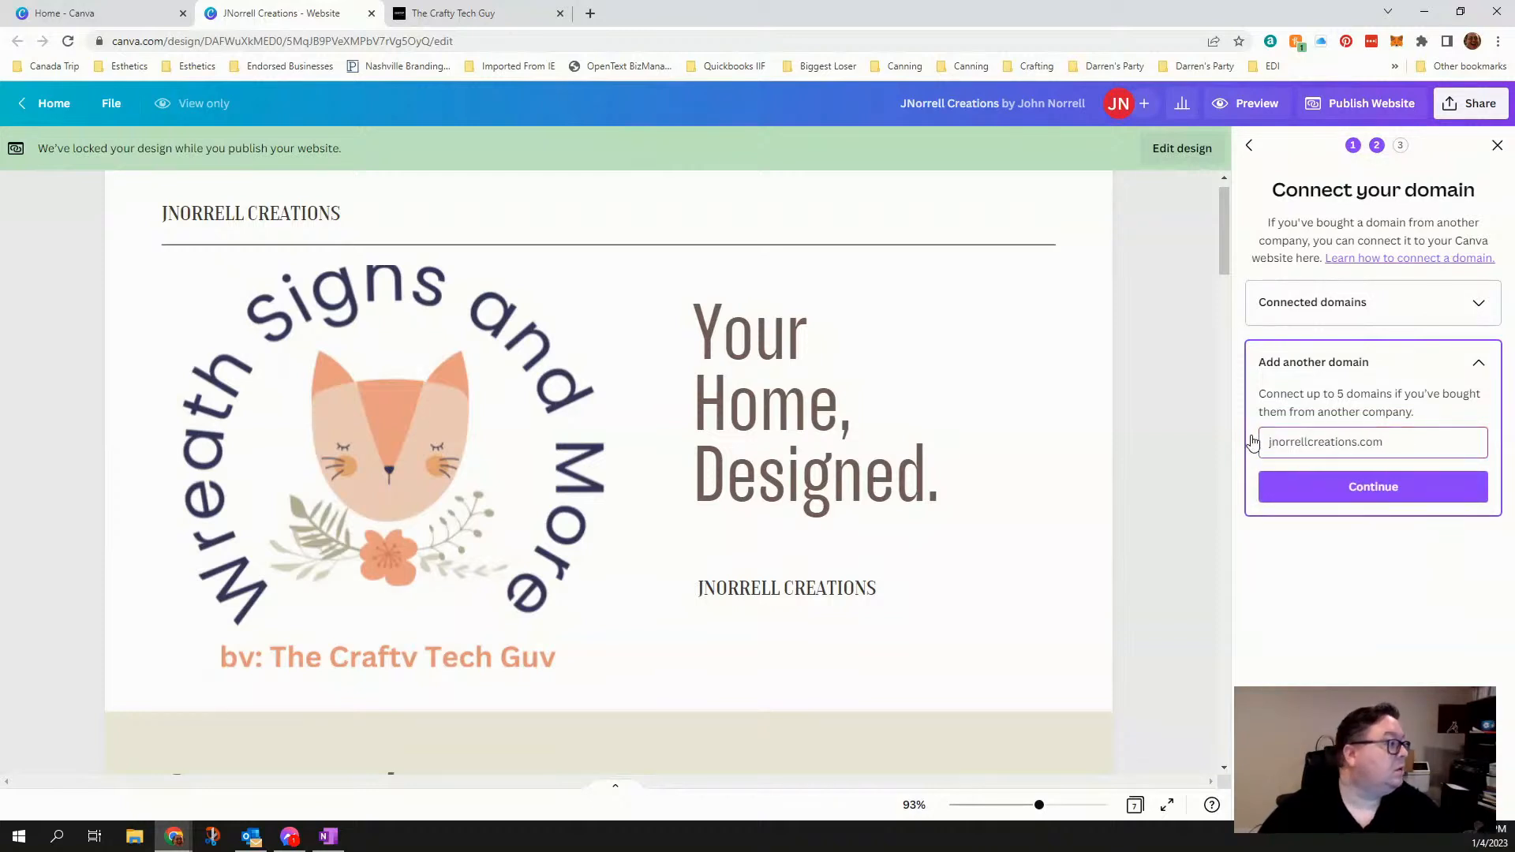
left_click(1347, 487)
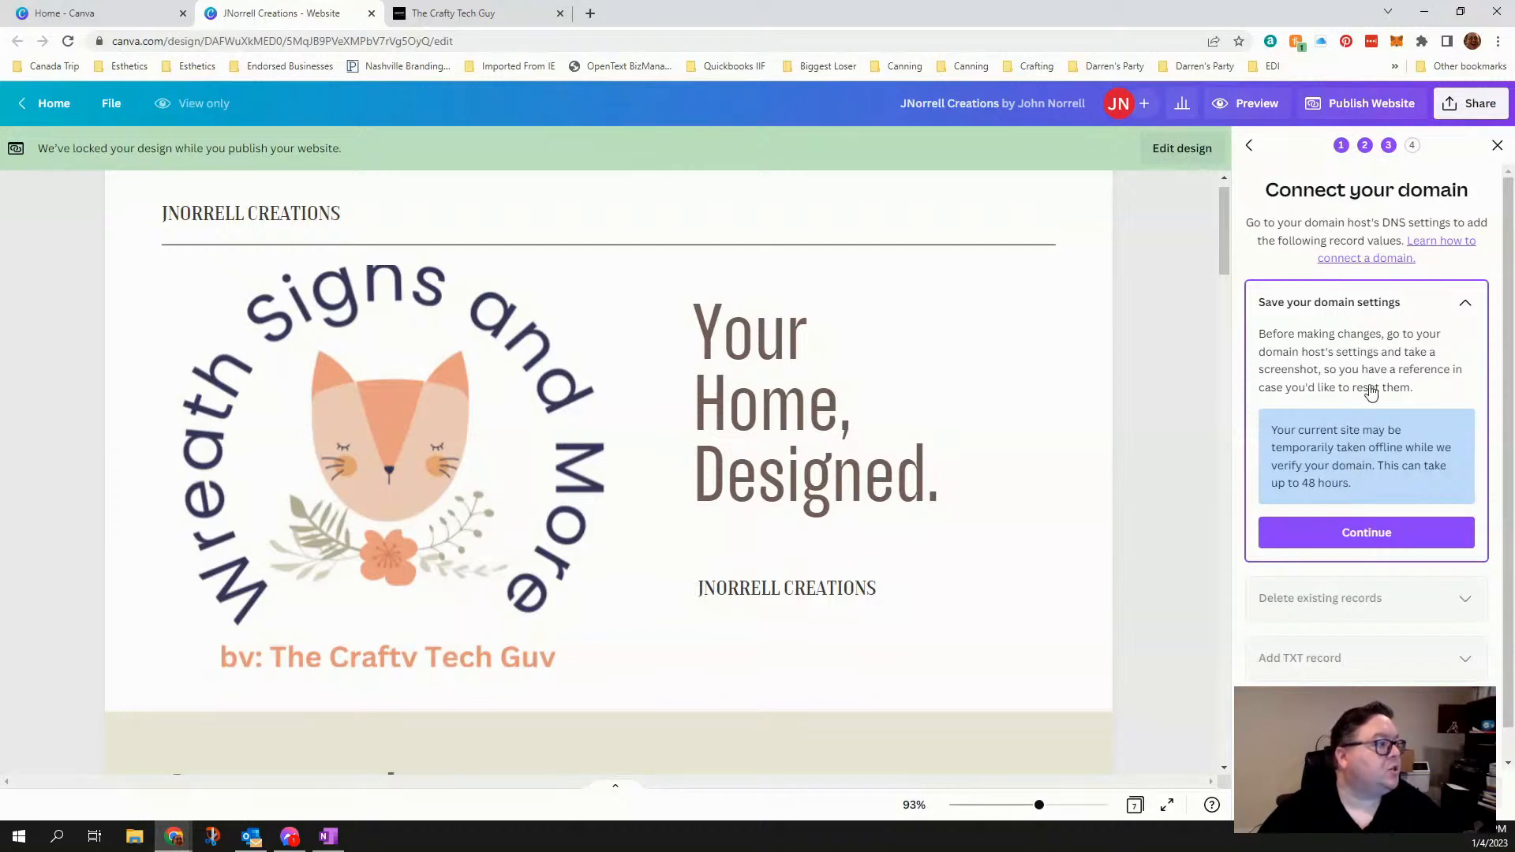
- View the domain connection instructions up to deleting existing records, and leave publishing without connecting the domain
scroll(1371, 395, "down", 1)
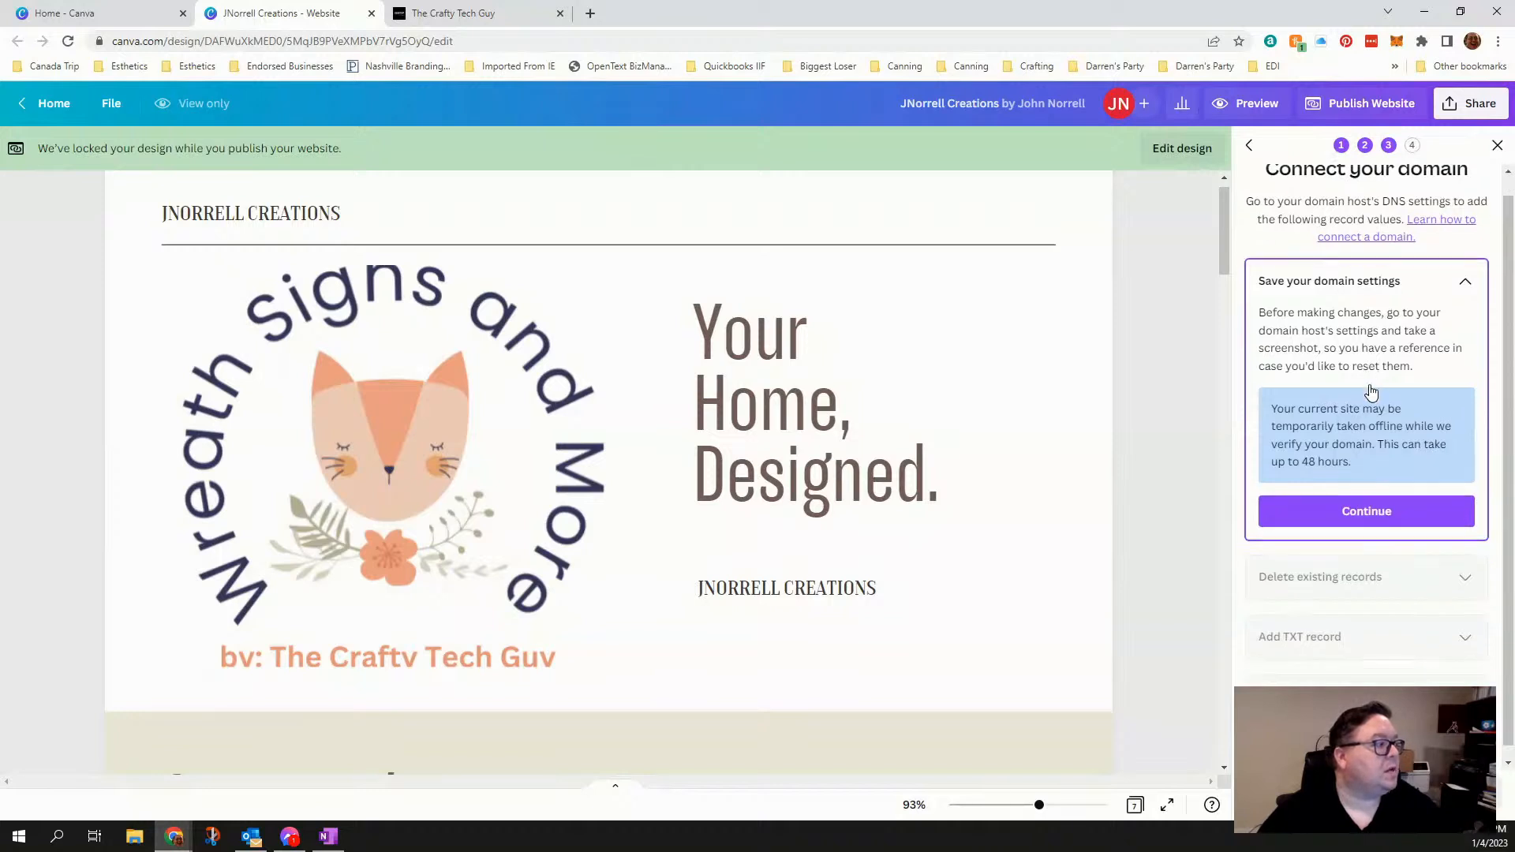
left_click(1347, 498)
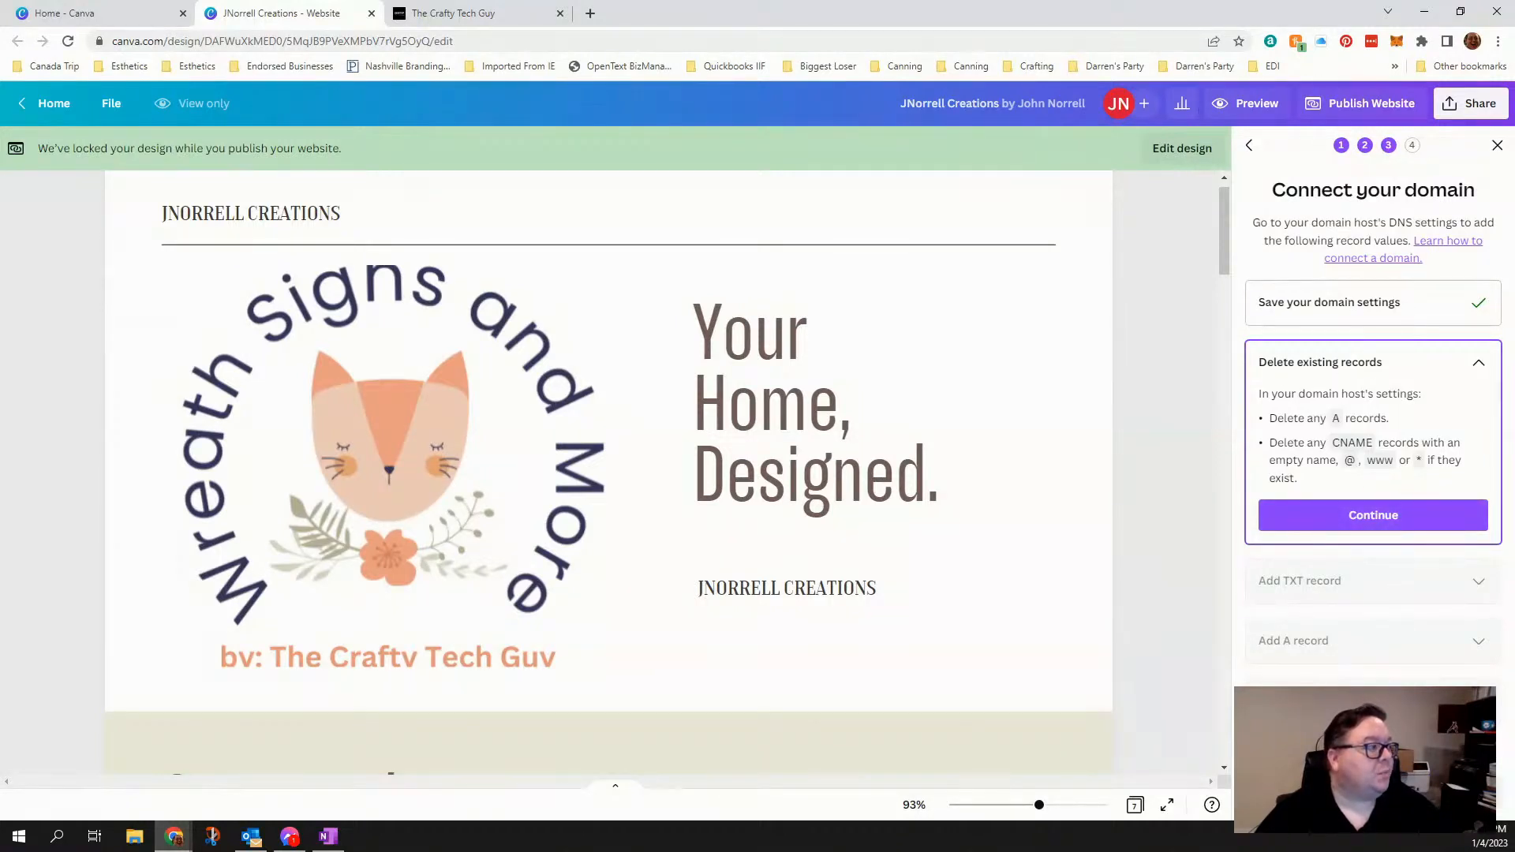
left_click(1251, 148)
left_click(1251, 149)
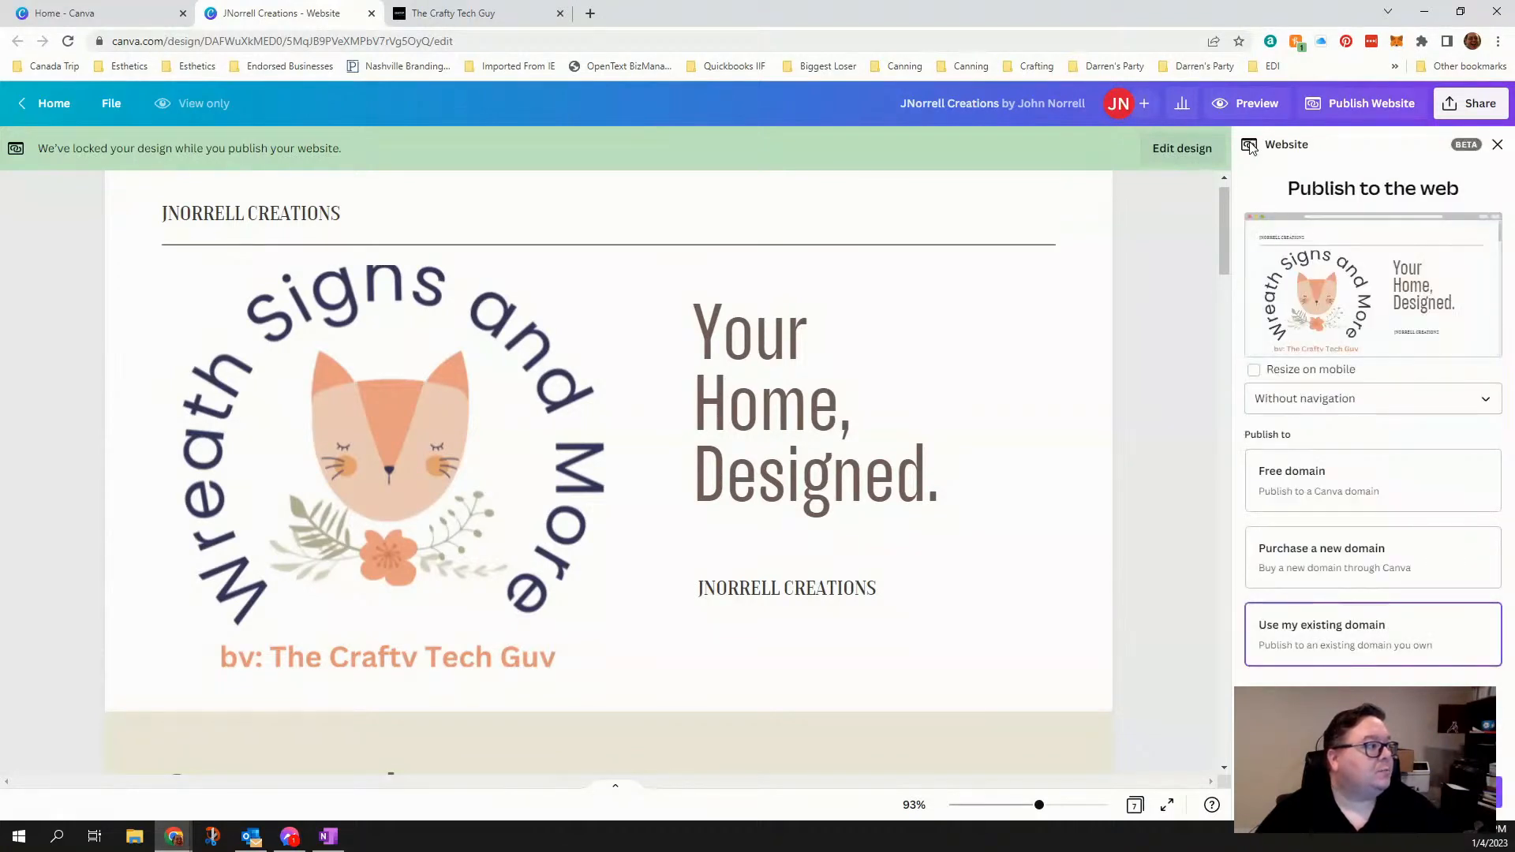
left_click(1498, 146)
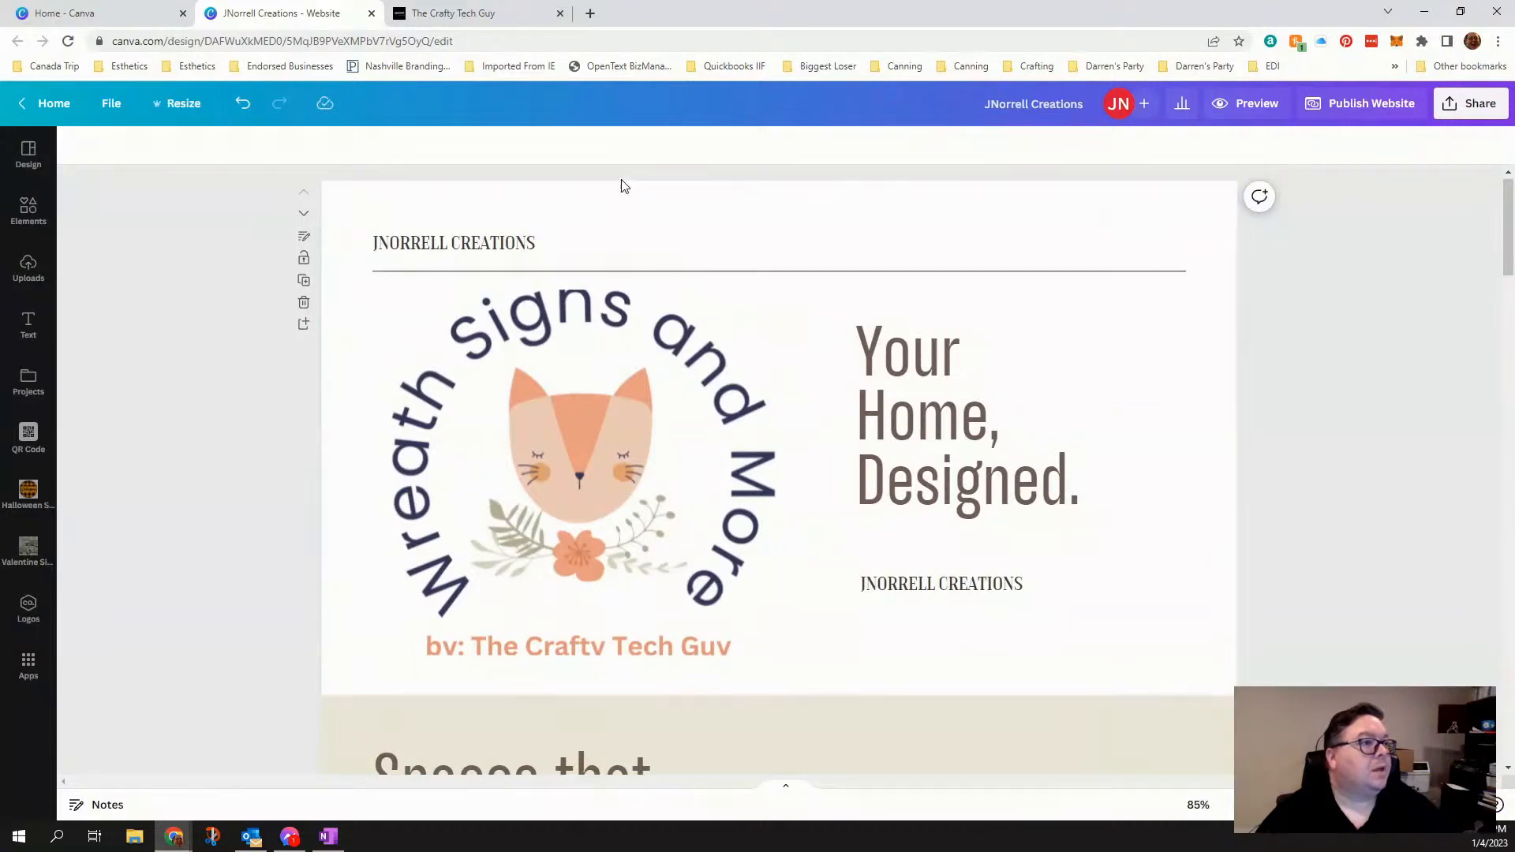
- Open The Crafty Tech Guy website design from the recent designs on the Canva home page
left_click(158, 14)
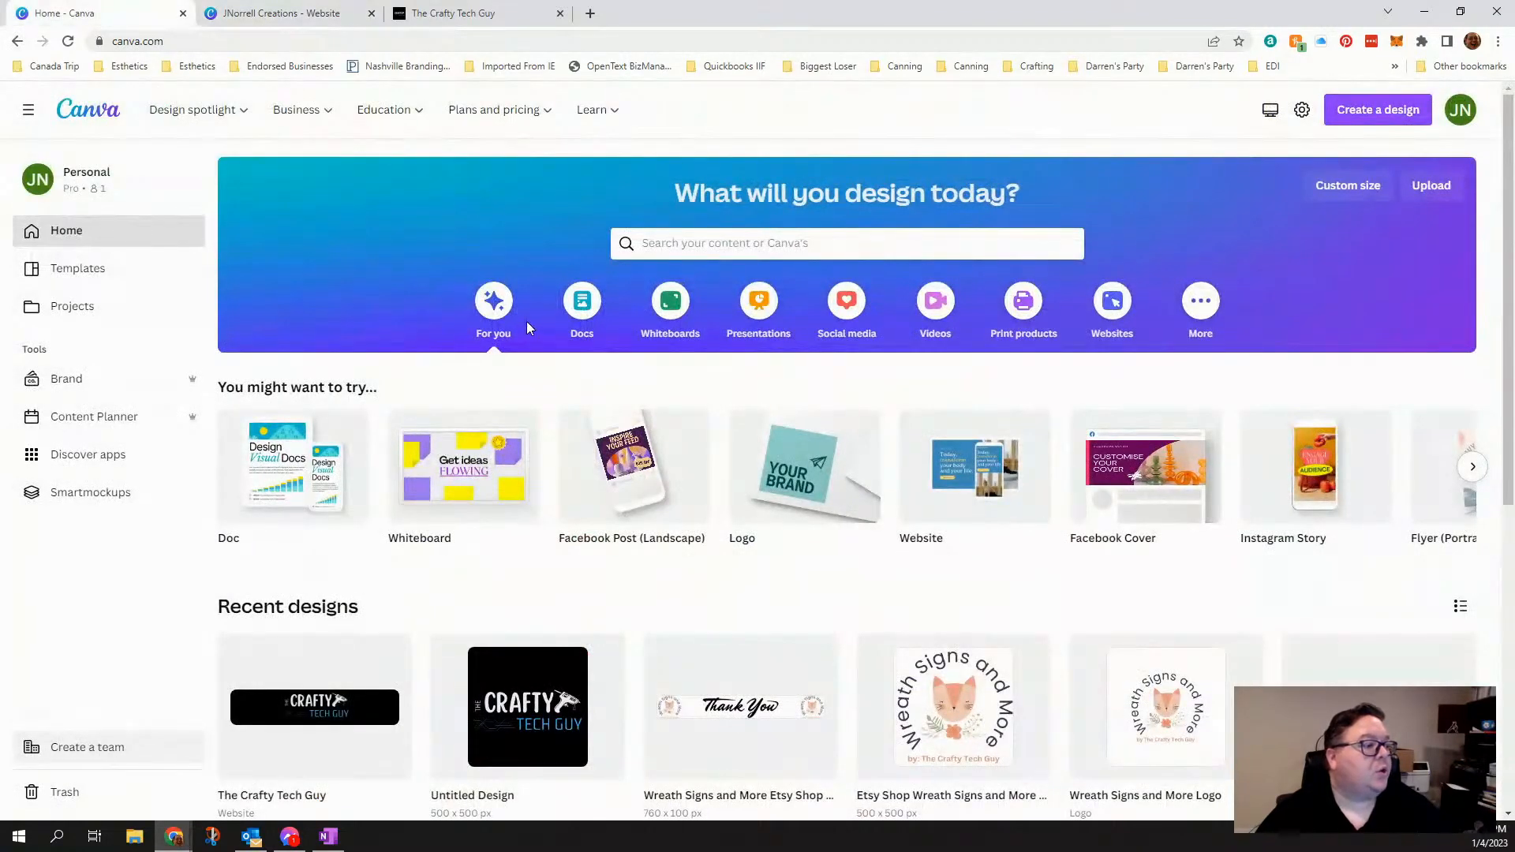
scroll(527, 323, "down", 4)
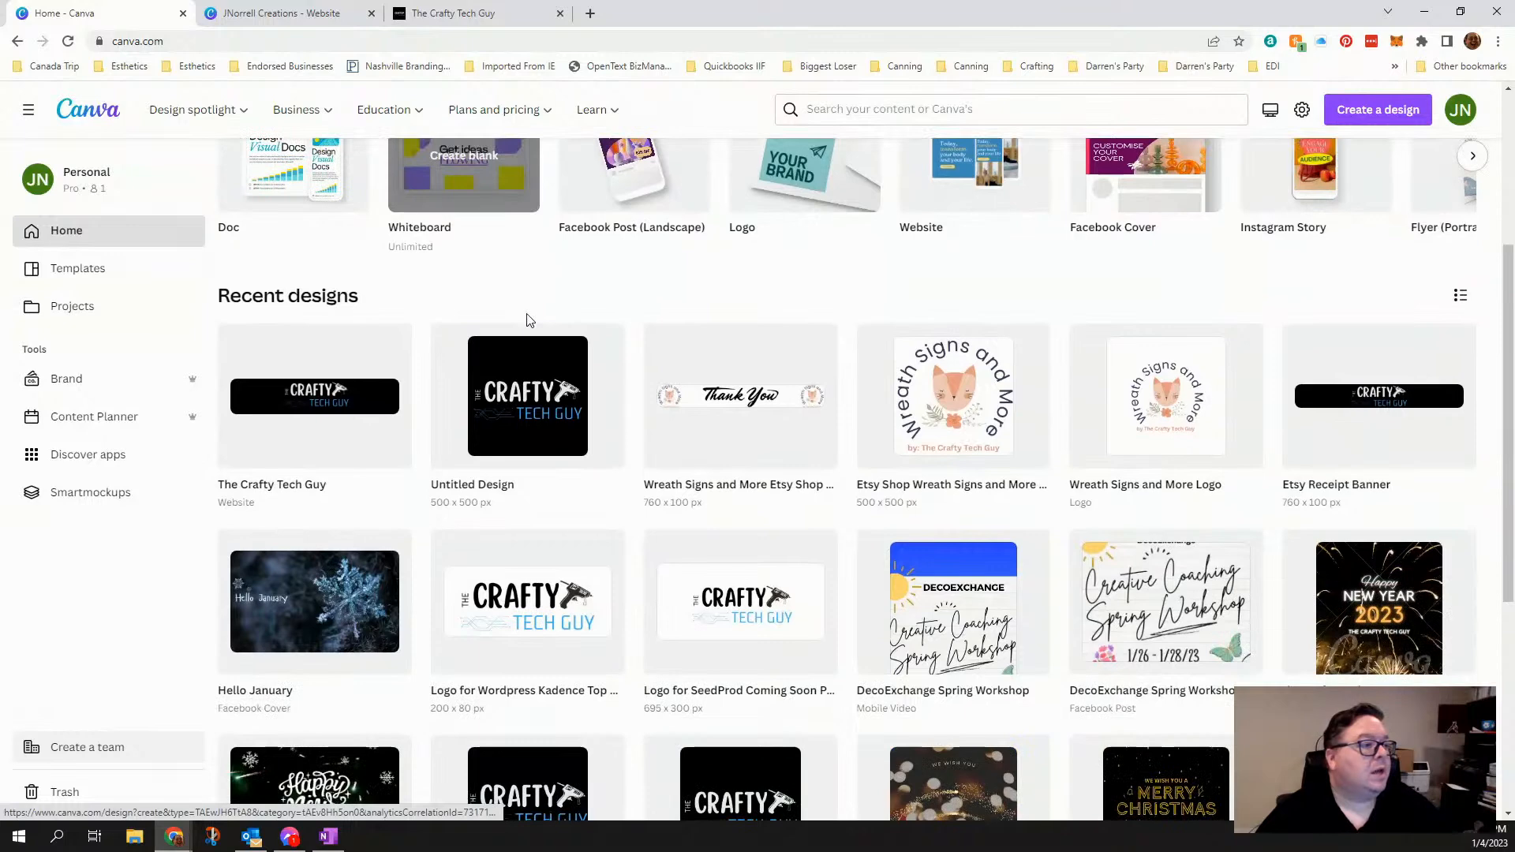
left_click(308, 434)
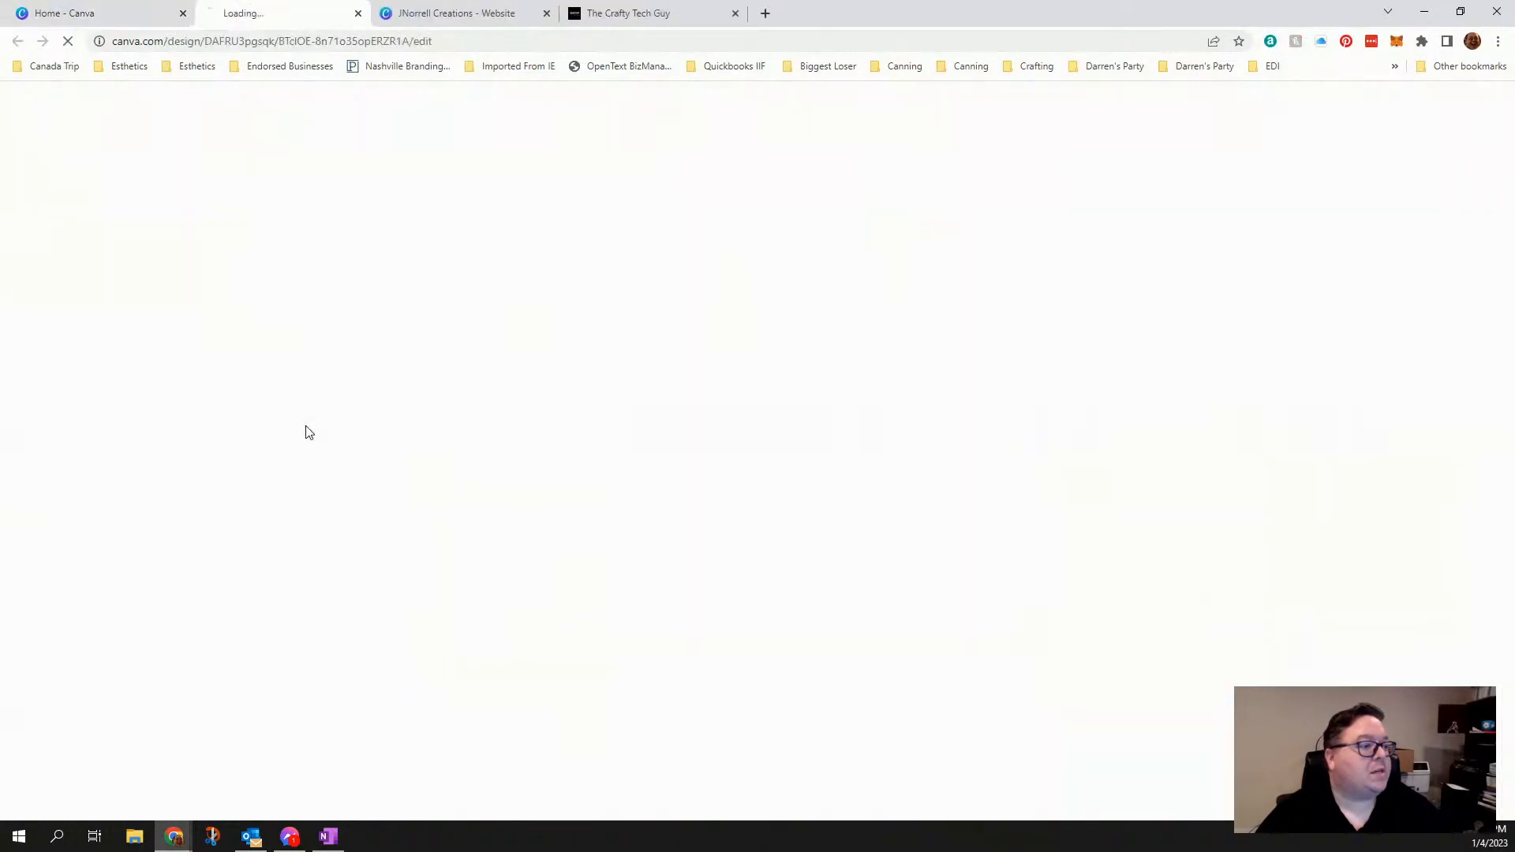